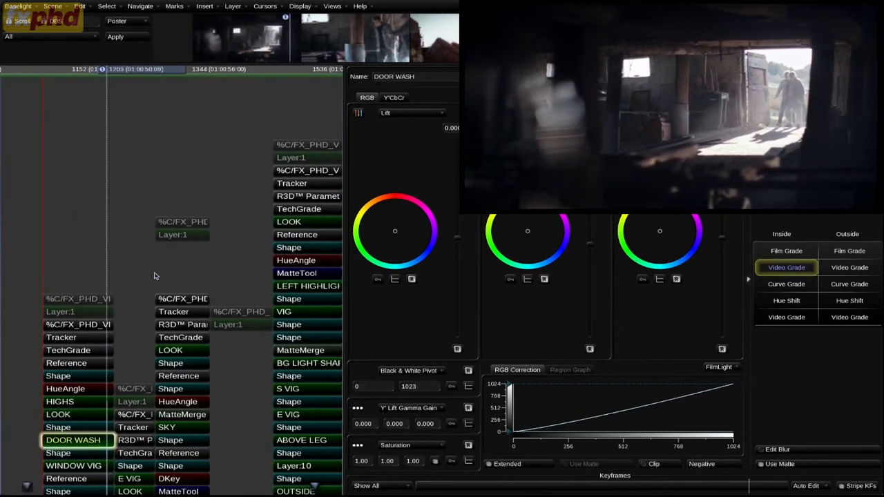
Step: Play the dark barn shot and return to its first frame, with the lowest layers of its stack in view
{"action": "key", "text": "space"}
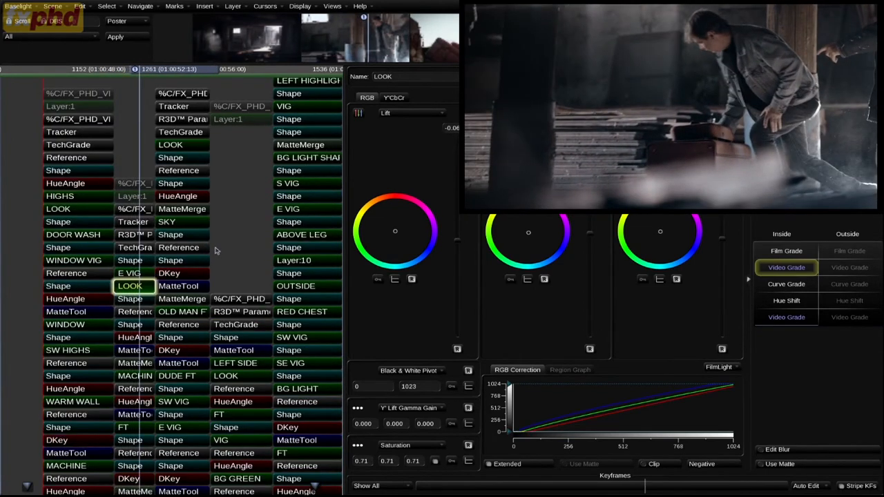
{"action": "key", "text": "Page_Up"}
{"action": "key", "text": "Page_Up"}
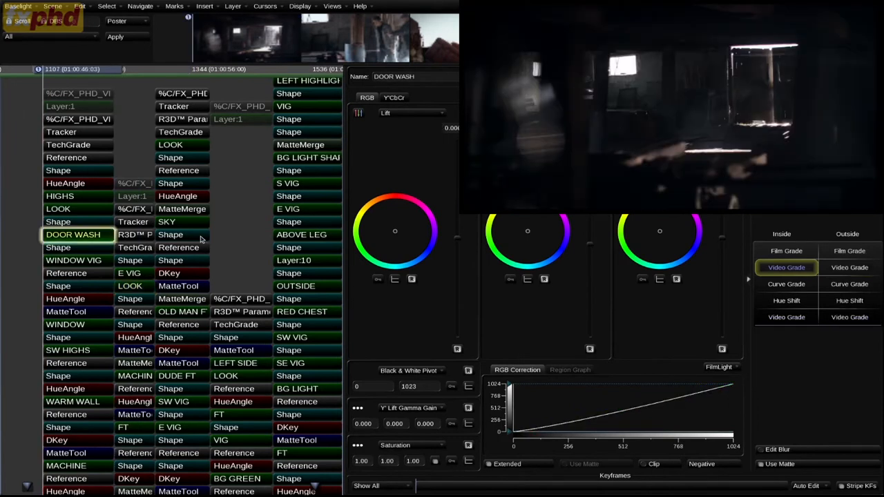
{"action": "scroll", "coordinate": [201, 239], "scroll_direction": "down", "scroll_amount": 3}
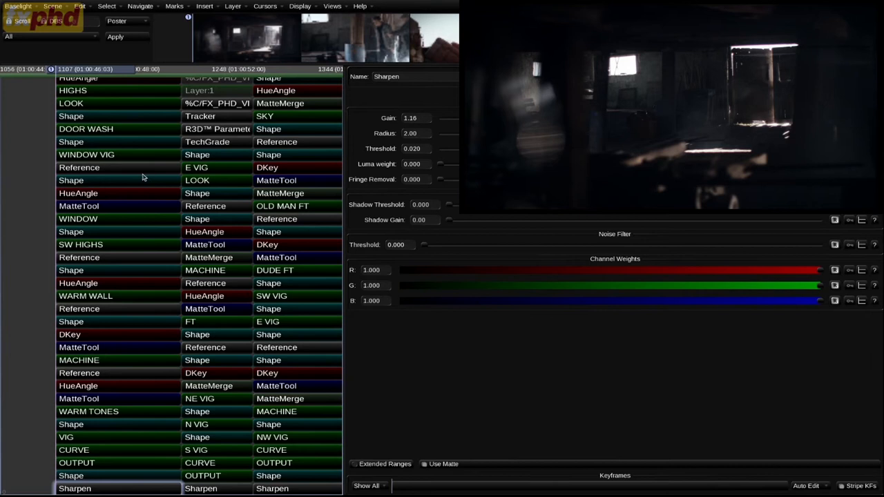
Step: Toggle the grade bypass to compare the graded and ungraded barn shot
{"action": "key", "text": "ctrl+d"}
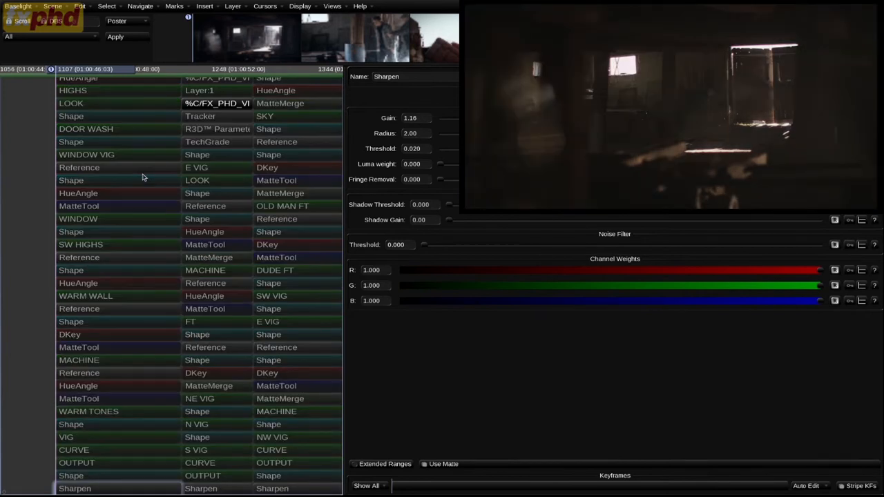
{"action": "key", "text": "ctrl+d"}
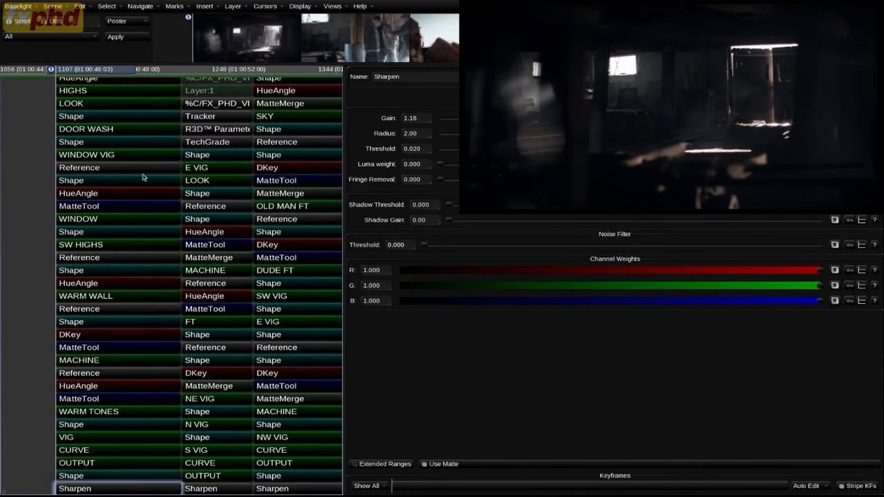
{"action": "key", "text": "ctrl+d"}
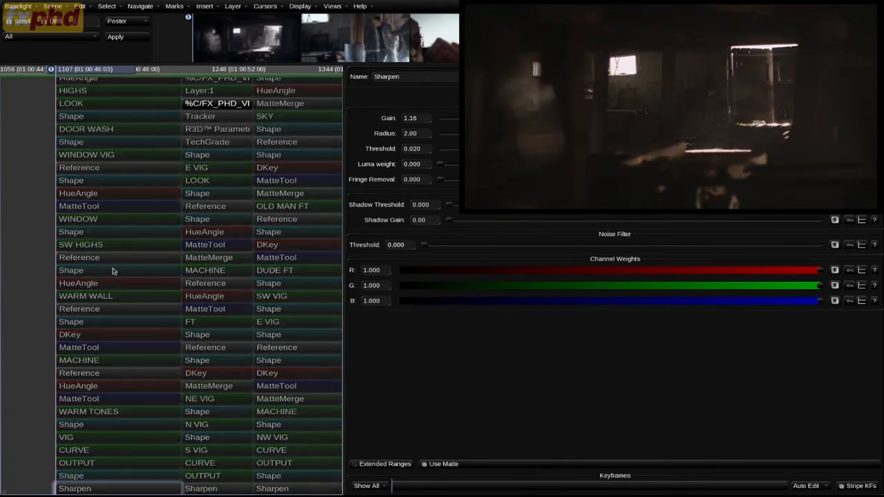
Step: Raise the viewing level through the first shot's stack, layer by layer, up to the source clip
{"action": "key", "text": "Up"}
{"action": "key", "text": "Up"}
{"action": "key", "text": "Up"}
{"action": "key", "text": "Up"}
{"action": "key", "text": "Up"}
{"action": "key", "text": "Up"}
{"action": "key", "text": "Up"}
{"action": "key", "text": "Up"}
{"action": "key", "text": "Up"}
{"action": "key", "text": "Up"}
{"action": "key", "text": "Up"}
{"action": "key", "text": "Up"}
{"action": "key", "text": "Up"}
{"action": "key", "text": "Up"}
{"action": "key", "text": "Up"}
{"action": "key", "text": "Up"}
{"action": "key", "text": "Up"}
{"action": "key", "text": "Up"}
{"action": "key", "text": "Up"}
{"action": "key", "text": "Up"}
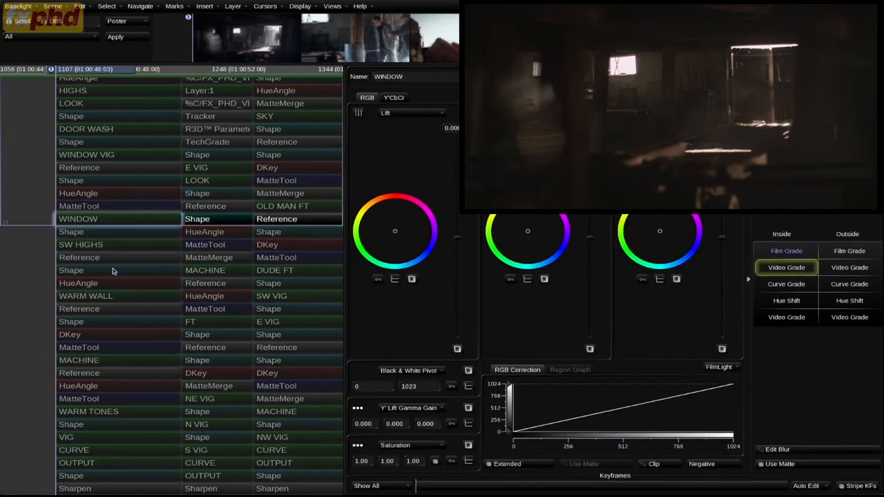
{"action": "key", "text": "Up"}
{"action": "key", "text": "Up"}
{"action": "key", "text": "Up"}
{"action": "key", "text": "Up"}
{"action": "key", "text": "Up"}
{"action": "key", "text": "Up"}
{"action": "key", "text": "Up"}
{"action": "key", "text": "Up"}
{"action": "key", "text": "Up"}
{"action": "key", "text": "Up"}
{"action": "key", "text": "Up"}
{"action": "key", "text": "Up"}
{"action": "key", "text": "Up"}
{"action": "key", "text": "Up"}
{"action": "key", "text": "Up"}
{"action": "key", "text": "Up"}
{"action": "key", "text": "Up"}
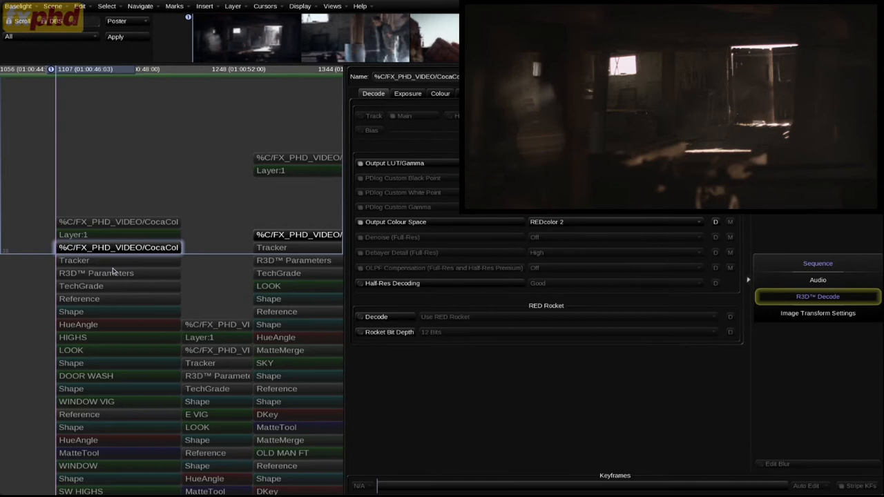
Step: Select the first shot's source clip and examine the grade down through the HIGHS and LOOK layers
{"action": "left_click", "coordinate": [109, 250]}
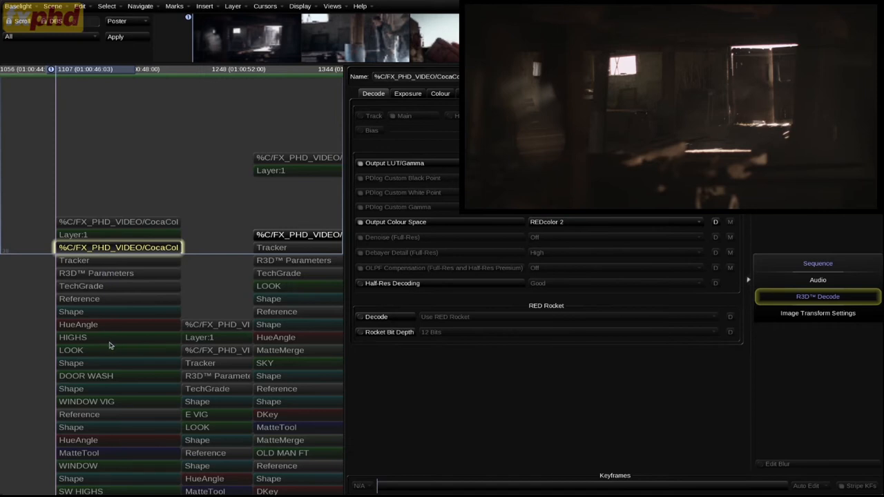
{"action": "key", "text": "Down"}
{"action": "key", "text": "Down"}
{"action": "key", "text": "Down"}
{"action": "key", "text": "Down"}
{"action": "key", "text": "Down"}
{"action": "key", "text": "Down"}
{"action": "key", "text": "Down"}
{"action": "key", "text": "Down"}
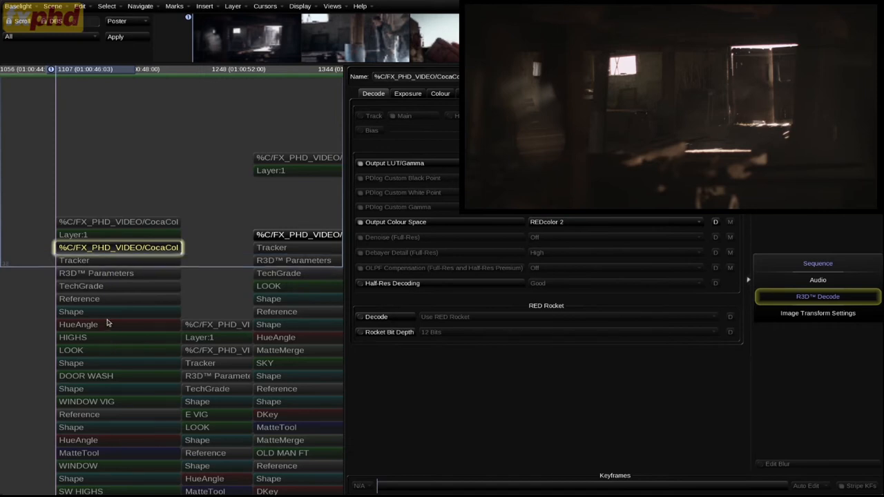
{"action": "key", "text": "Up"}
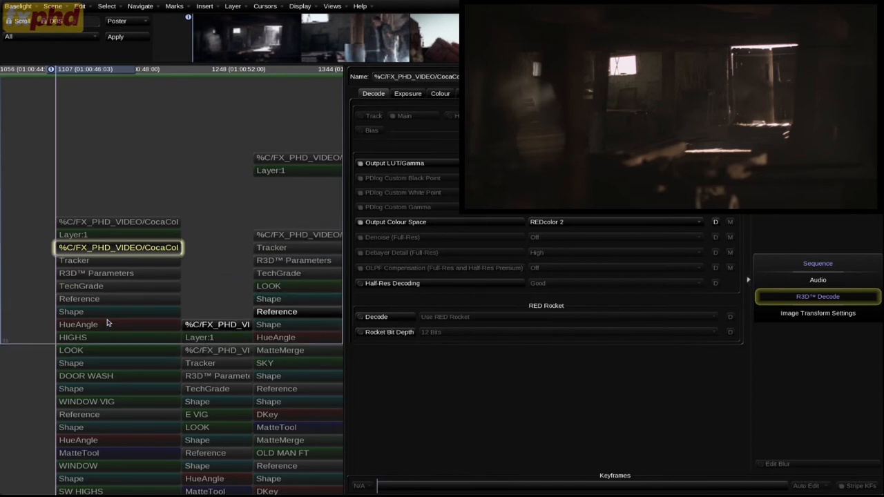
{"action": "left_click", "coordinate": [116, 338]}
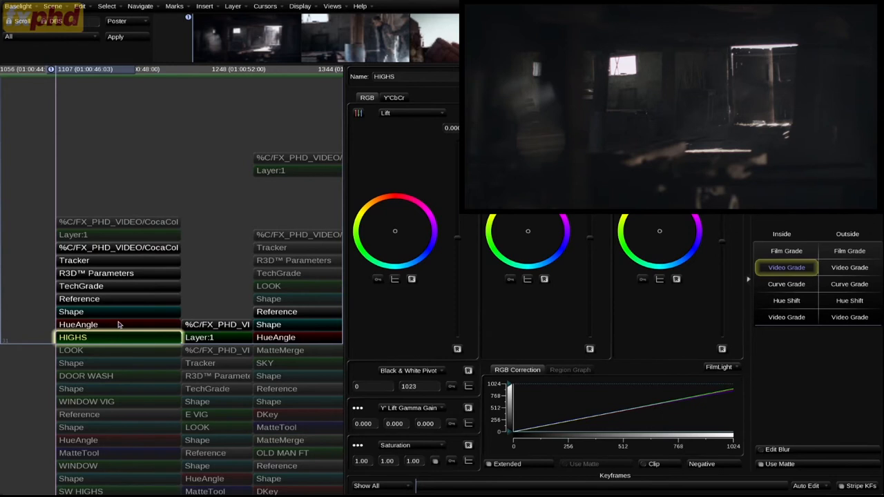
{"action": "key", "text": "Down"}
{"action": "key", "text": "Down"}
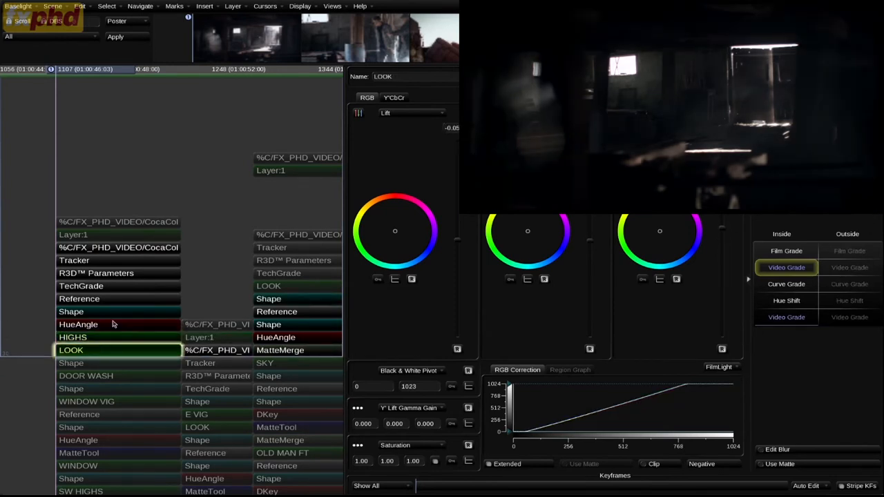
Step: Compare the ungraded source with the result through LOOK by moving the viewing level up and down the stack
{"action": "key", "text": "Up"}
{"action": "key", "text": "Up"}
{"action": "key", "text": "Up"}
{"action": "key", "text": "Up"}
{"action": "key", "text": "Up"}
{"action": "key", "text": "Up"}
{"action": "key", "text": "Down"}
{"action": "key", "text": "Down"}
{"action": "key", "text": "Down"}
{"action": "key", "text": "Down"}
{"action": "key", "text": "Down"}
{"action": "key", "text": "Down"}
{"action": "key", "text": "Up"}
{"action": "key", "text": "Up"}
{"action": "key", "text": "Up"}
{"action": "key", "text": "Up"}
{"action": "key", "text": "Up"}
{"action": "key", "text": "Up"}
{"action": "key", "text": "Up"}
{"action": "key", "text": "Up"}
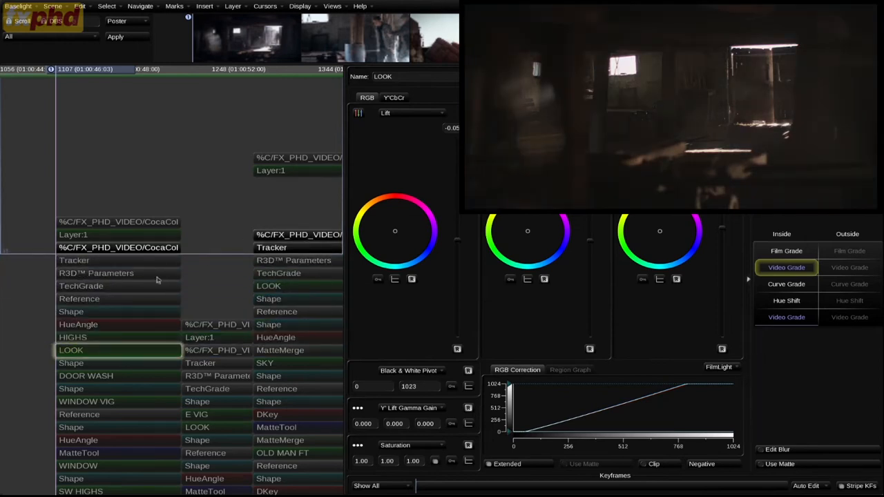
Step: Examine the Output LUT/Gamma choices in the source clip's R3D decode settings, leaving the current choice in place
{"action": "left_click", "coordinate": [141, 247]}
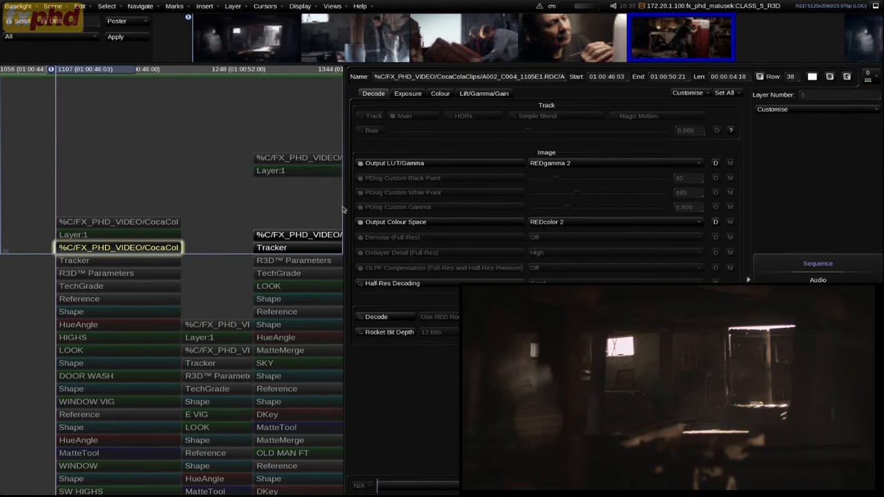
{"action": "left_click", "coordinate": [559, 163]}
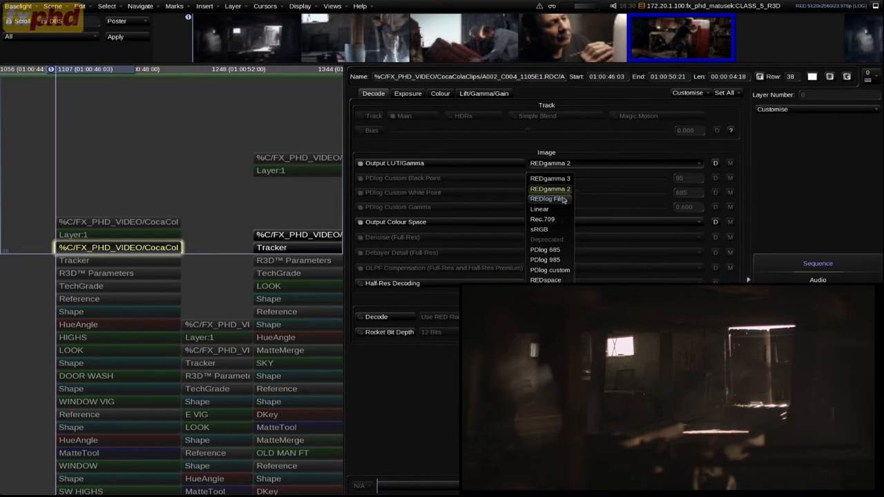
{"action": "left_click", "coordinate": [509, 143]}
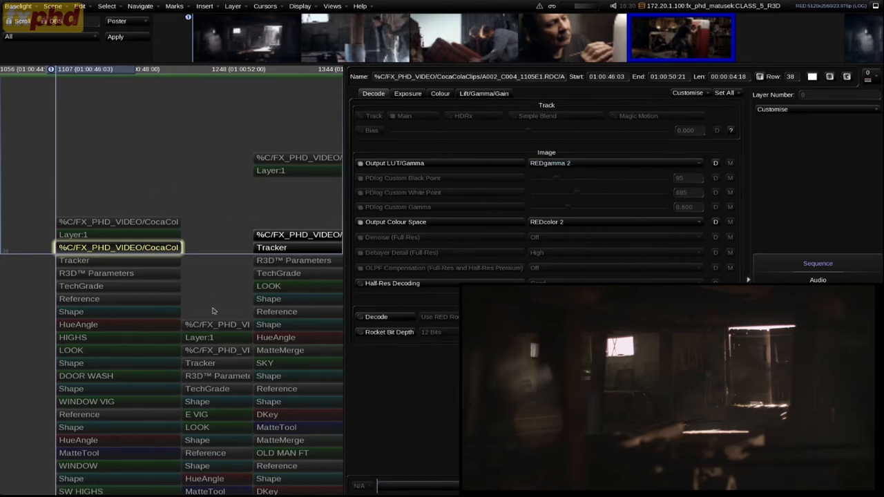
{"action": "left_click", "coordinate": [545, 164]}
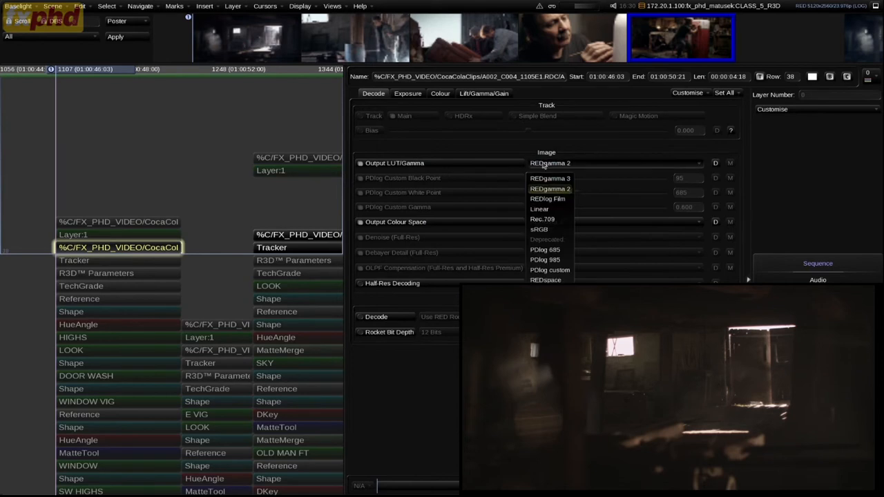
{"action": "left_click", "coordinate": [207, 221]}
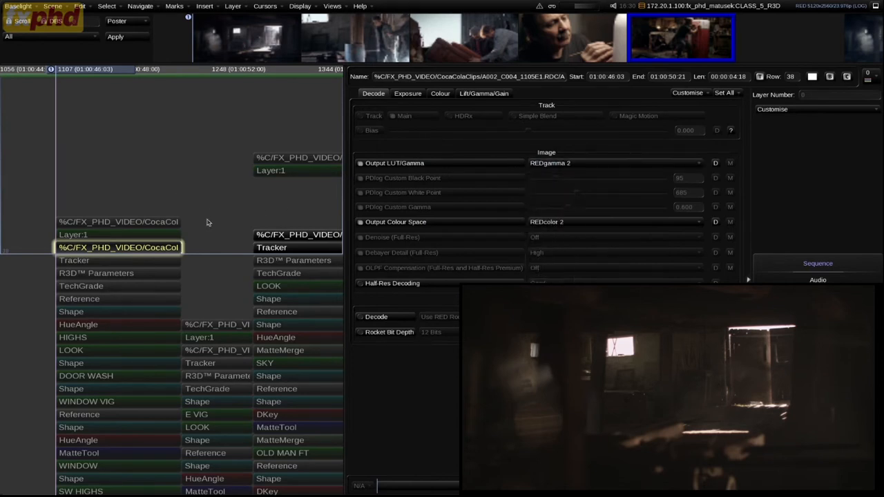
Step: Compare the decode settings of the R3D Parameters layer and the source clip, and open the clip's Sequence settings
{"action": "key", "text": "Down"}
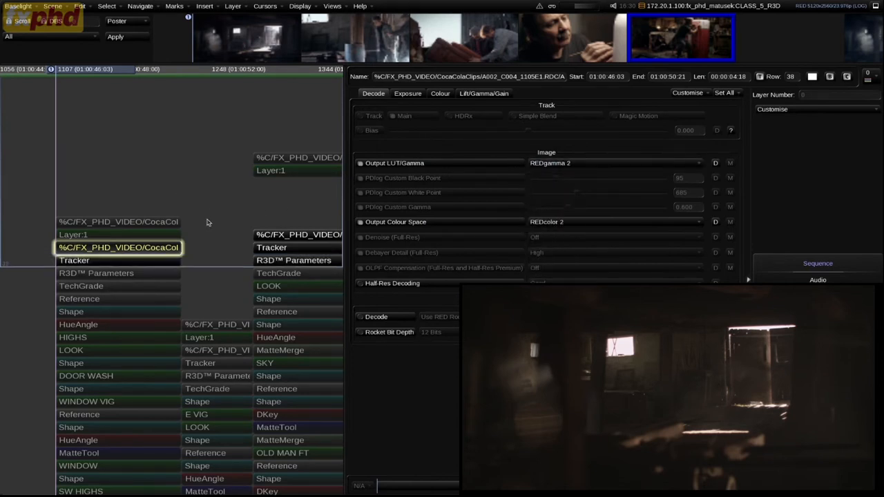
{"action": "key", "text": "Up"}
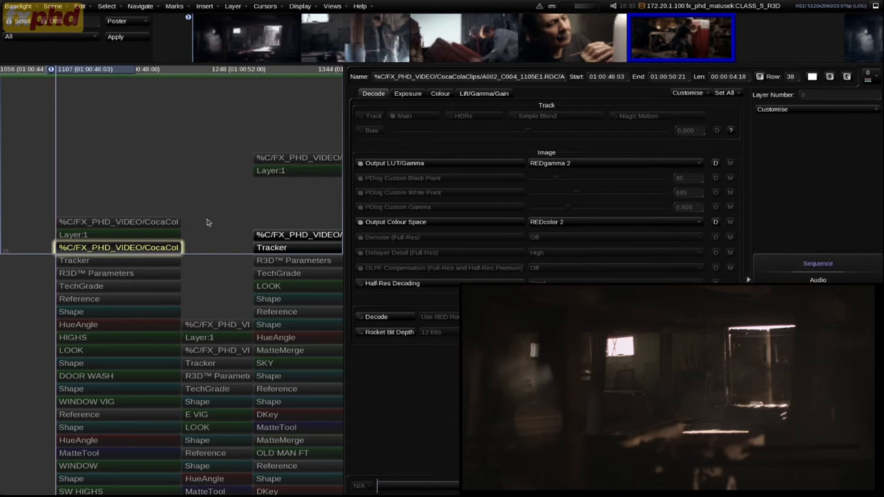
{"action": "key", "text": "Down"}
{"action": "key", "text": "Down"}
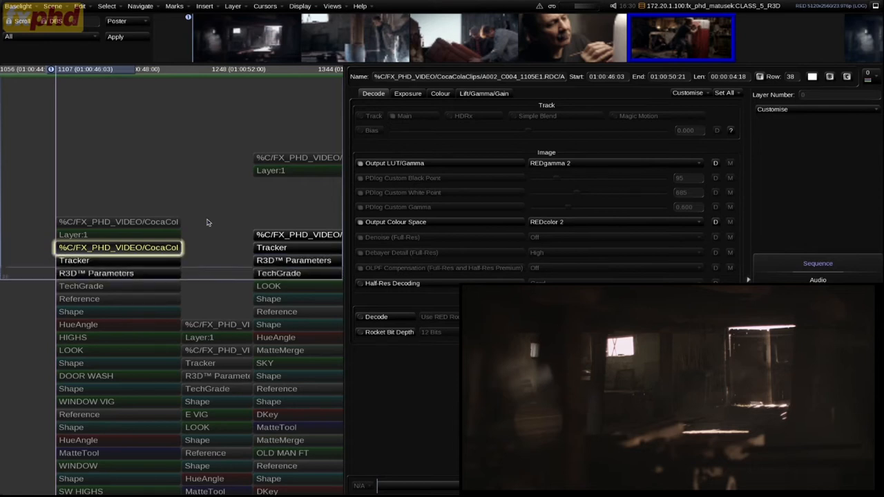
{"action": "left_click", "coordinate": [122, 273]}
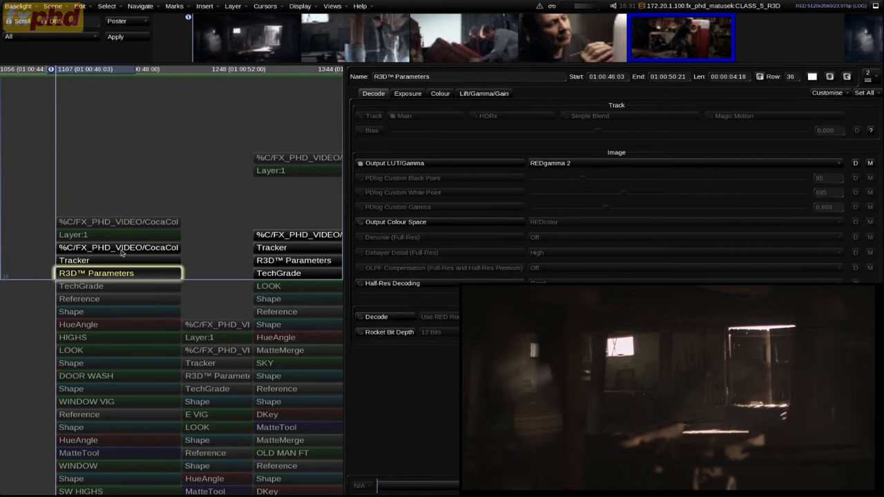
{"action": "left_click", "coordinate": [153, 247]}
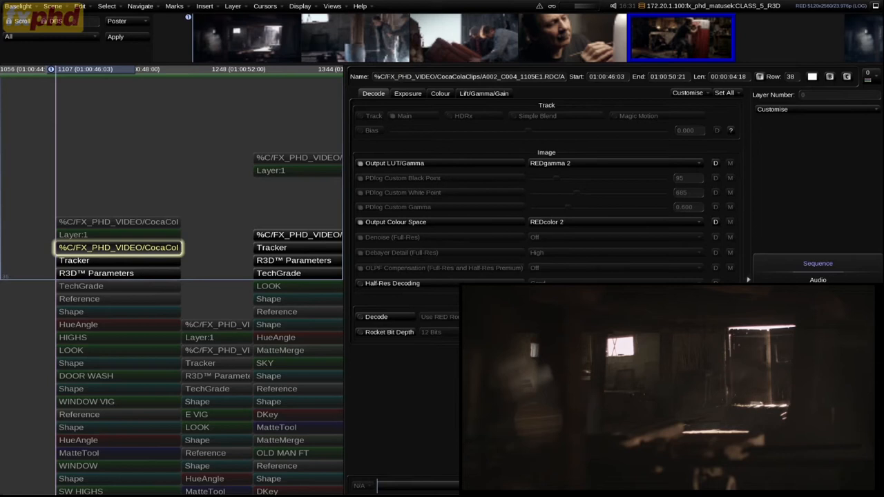
{"action": "left_click", "coordinate": [801, 265]}
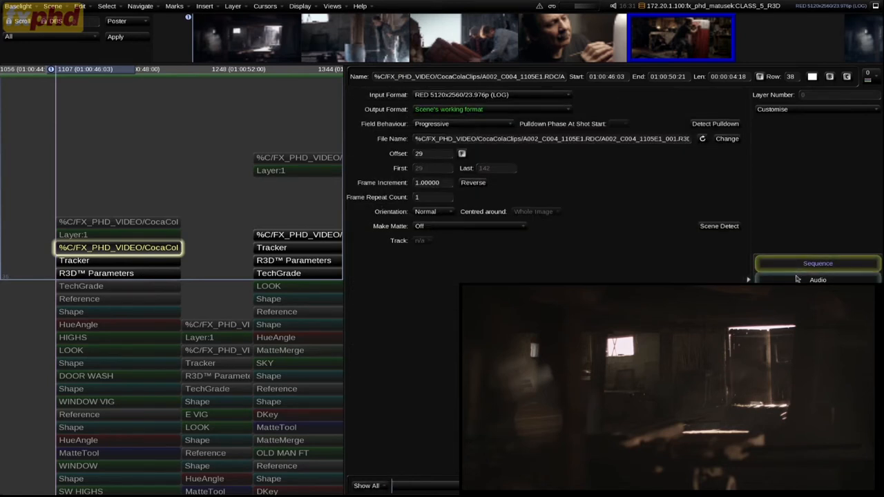
Step: Try REDlog Film as the R3D Parameters layer's Output LUT/Gamma, and restore REDgamma 2
{"action": "left_click", "coordinate": [101, 275]}
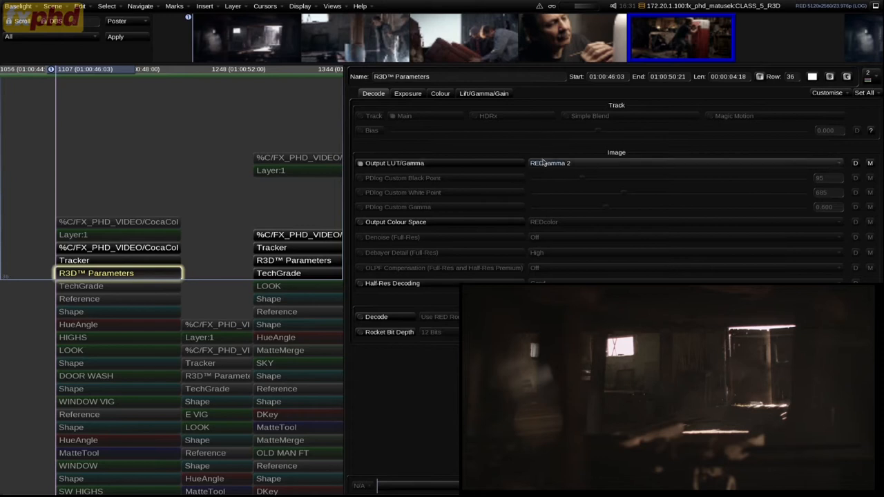
{"action": "left_click", "coordinate": [561, 168]}
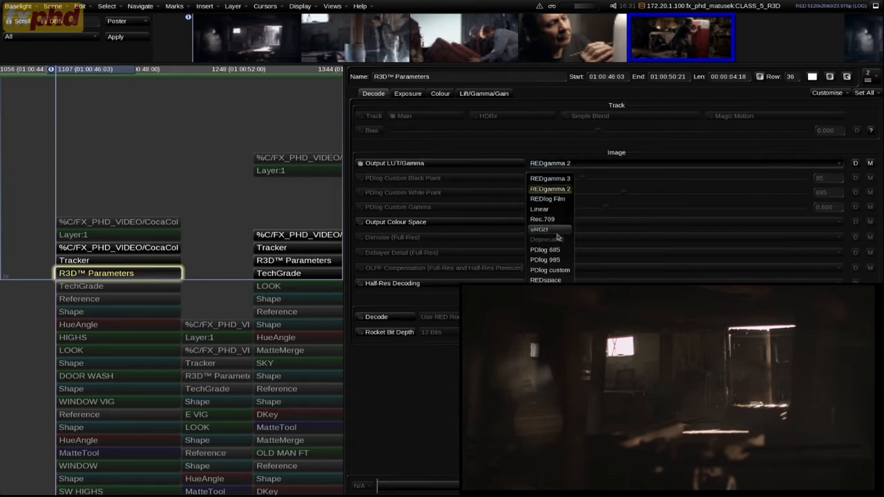
{"action": "left_click", "coordinate": [557, 199]}
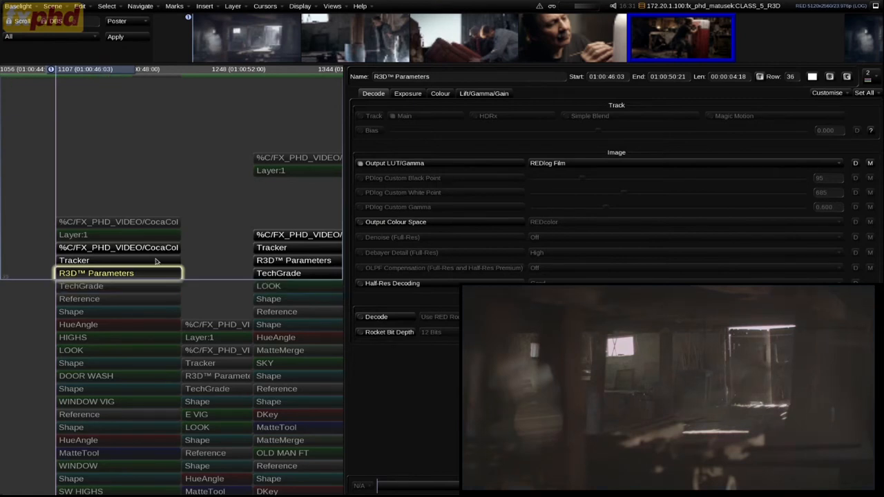
{"action": "left_click", "coordinate": [557, 167]}
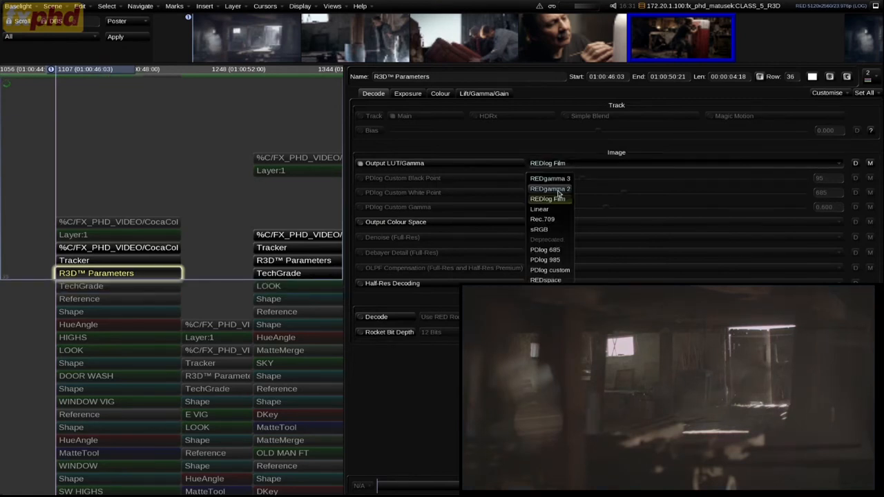
{"action": "left_click", "coordinate": [558, 190]}
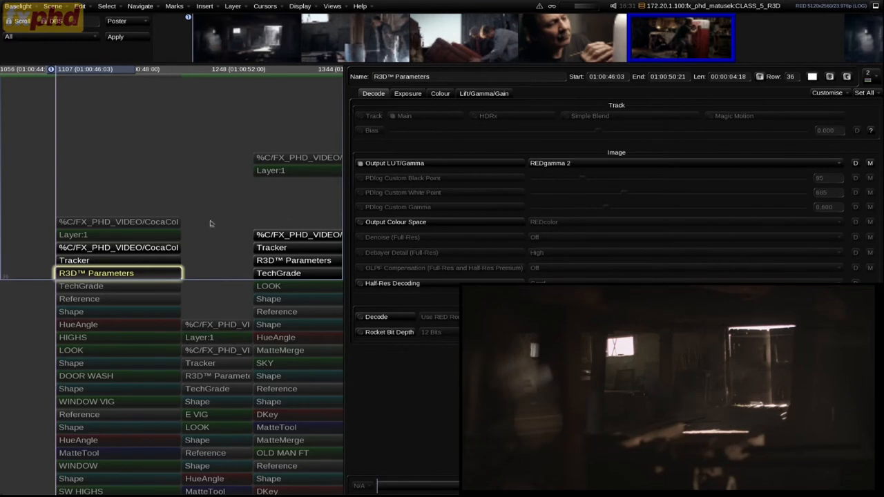
{"action": "left_click", "coordinate": [128, 247]}
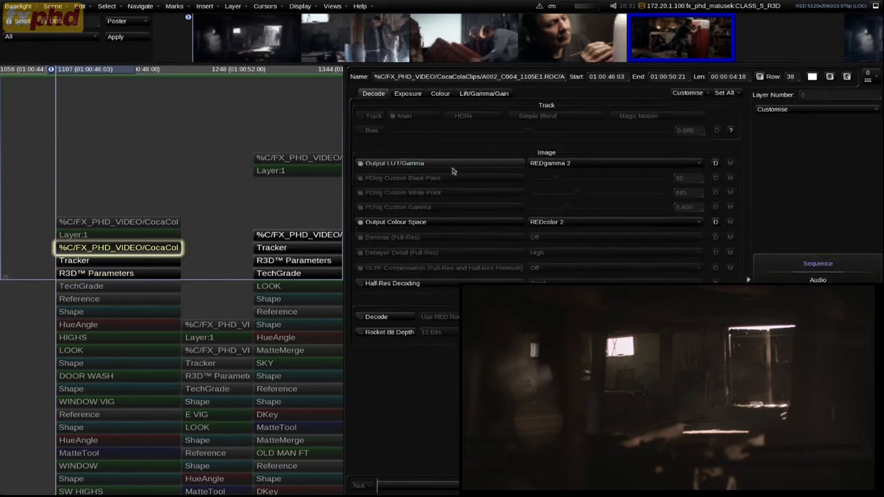
{"action": "left_click", "coordinate": [198, 227]}
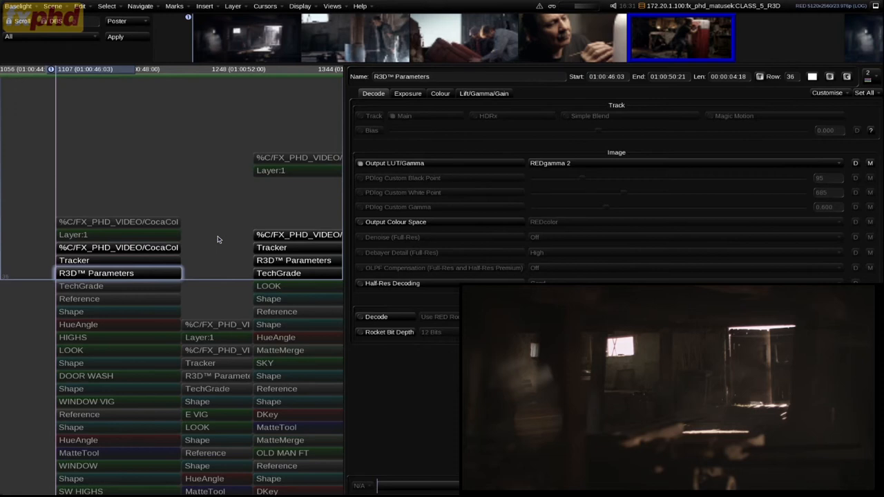
Step: Set the contrast of the first shot's TechGrade layer to 2.00 on all channels
{"action": "key", "text": "Down"}
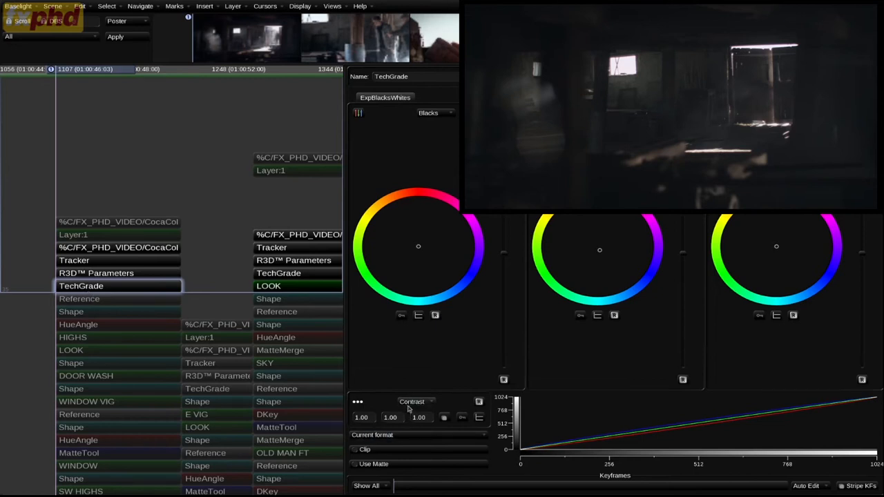
{"action": "left_click", "coordinate": [387, 416]}
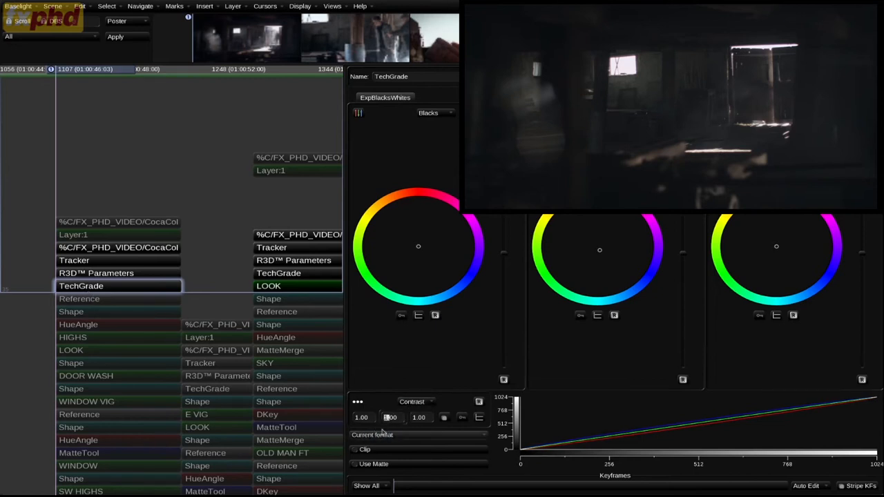
{"action": "type", "text": "2"}
{"action": "key", "text": "Return"}
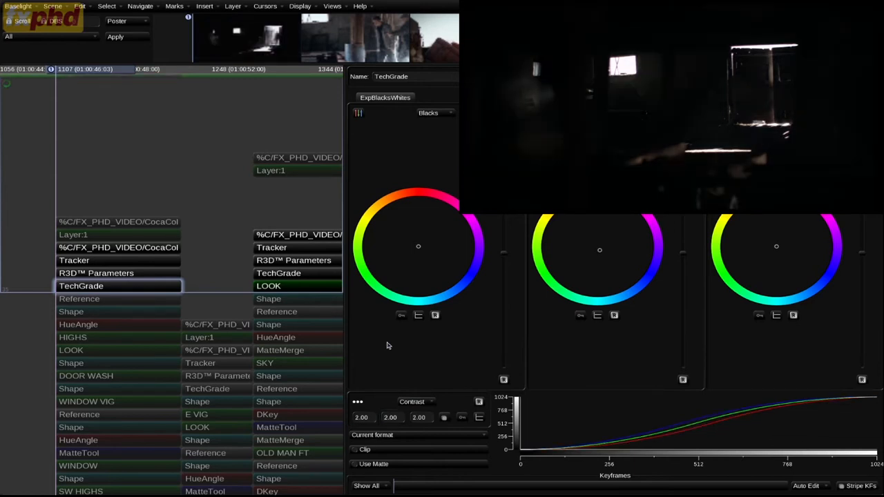
Step: Undo the TechGrade contrast change and compare the first shot's image at the R3D Parameters and TechGrade layers
{"action": "key", "text": "ctrl+z"}
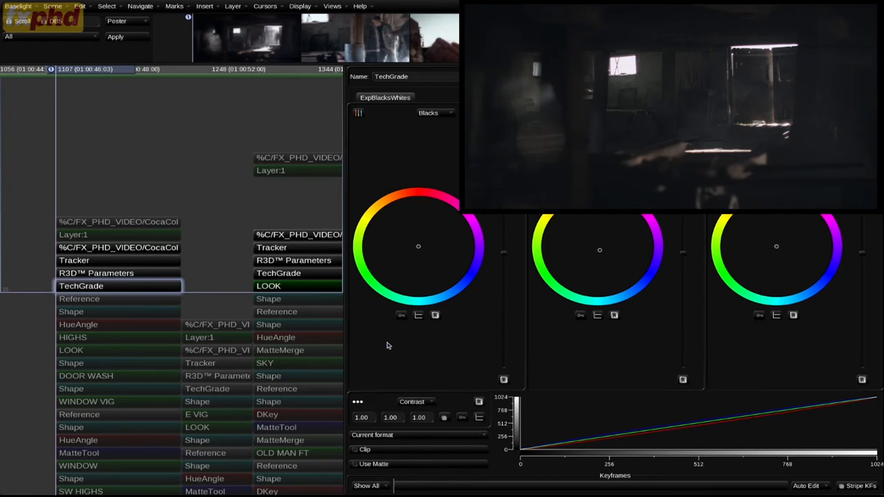
{"action": "key", "text": "Up"}
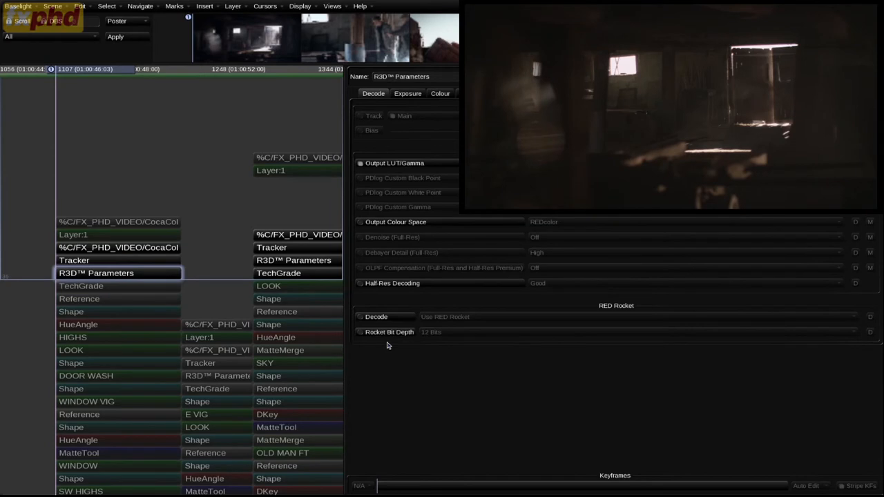
{"action": "key", "text": "Down"}
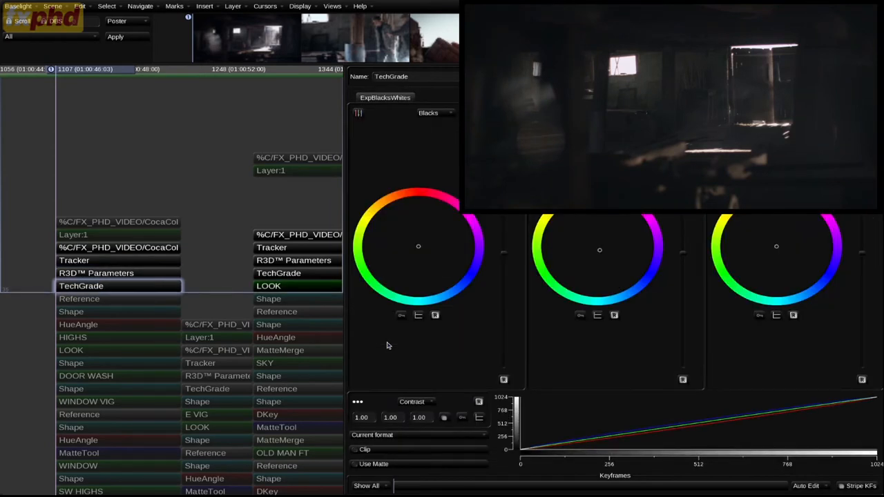
{"action": "key", "text": "Up"}
{"action": "key", "text": "Down"}
{"action": "key", "text": "Up"}
{"action": "key", "text": "Down"}
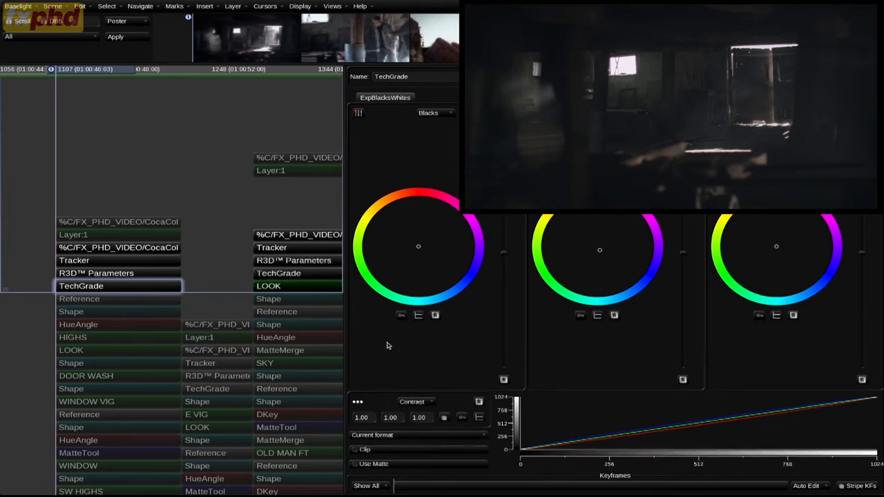
Step: Step through the first shot's stack from TechGrade to the final Sharpen layer, watching the grade build up
{"action": "key", "text": "Down"}
{"action": "key", "text": "Down"}
{"action": "key", "text": "Down"}
{"action": "key", "text": "Down"}
{"action": "key", "text": "Down"}
{"action": "key", "text": "Down"}
{"action": "key", "text": "Down"}
{"action": "key", "text": "Down"}
{"action": "key", "text": "Down"}
{"action": "key", "text": "Down"}
{"action": "key", "text": "Down"}
{"action": "key", "text": "Down"}
{"action": "key", "text": "Down"}
{"action": "key", "text": "Down"}
{"action": "key", "text": "Down"}
{"action": "key", "text": "Down"}
{"action": "key", "text": "Down"}
{"action": "key", "text": "Down"}
{"action": "key", "text": "Down"}
{"action": "key", "text": "Down"}
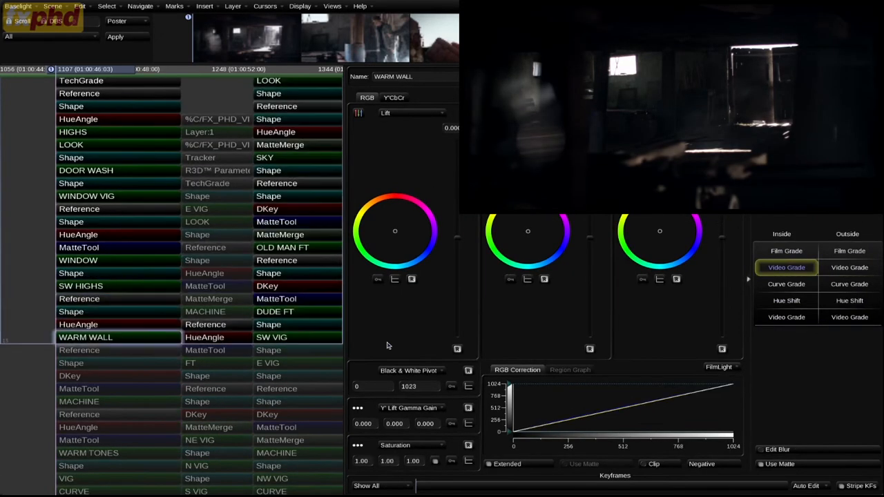
{"action": "key", "text": "Down"}
{"action": "key", "text": "Down"}
{"action": "key", "text": "Down"}
{"action": "key", "text": "Down"}
{"action": "key", "text": "Down"}
{"action": "key", "text": "Down"}
{"action": "key", "text": "Down"}
{"action": "key", "text": "Down"}
{"action": "key", "text": "Down"}
{"action": "key", "text": "Down"}
{"action": "key", "text": "Down"}
{"action": "key", "text": "Down"}
{"action": "key", "text": "Down"}
{"action": "key", "text": "Down"}
{"action": "key", "text": "Down"}
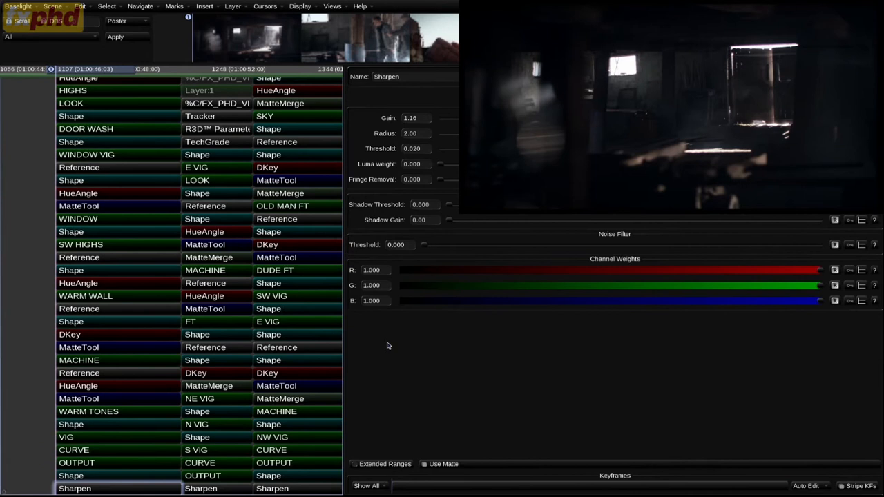
Step: Go to the second shot and step back through its stack from Sharpen to the source clip
{"action": "key", "text": "Right"}
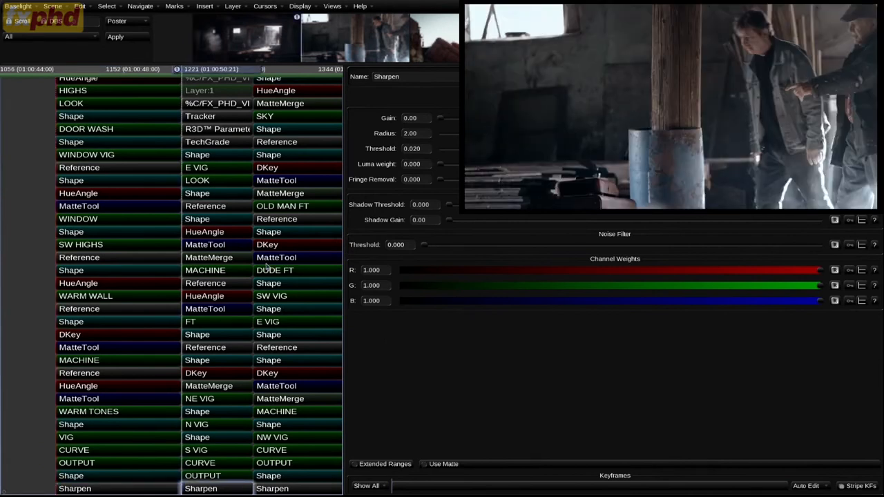
{"action": "key", "text": "Up"}
{"action": "key", "text": "Up"}
{"action": "key", "text": "Up"}
{"action": "key", "text": "Up"}
{"action": "key", "text": "Up"}
{"action": "key", "text": "Up"}
{"action": "key", "text": "Up"}
{"action": "key", "text": "Up"}
{"action": "key", "text": "Up"}
{"action": "key", "text": "Up"}
{"action": "key", "text": "Up"}
{"action": "key", "text": "Up"}
{"action": "key", "text": "Up"}
{"action": "key", "text": "Up"}
{"action": "key", "text": "Up"}
{"action": "key", "text": "Up"}
{"action": "key", "text": "Up"}
{"action": "key", "text": "Up"}
{"action": "key", "text": "Up"}
{"action": "key", "text": "Up"}
{"action": "key", "text": "Up"}
{"action": "key", "text": "Up"}
{"action": "key", "text": "Up"}
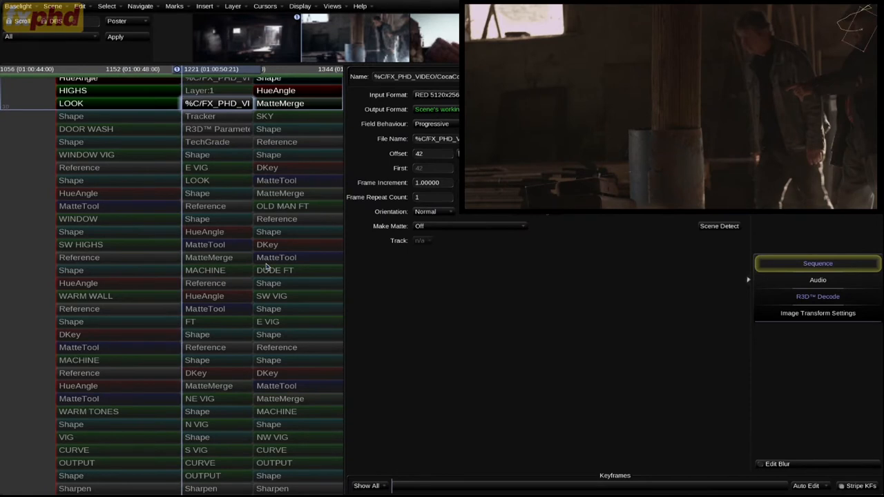
Step: Compare the second shot's image at its source clip and R3D Parameters layers
{"action": "key", "text": "Down"}
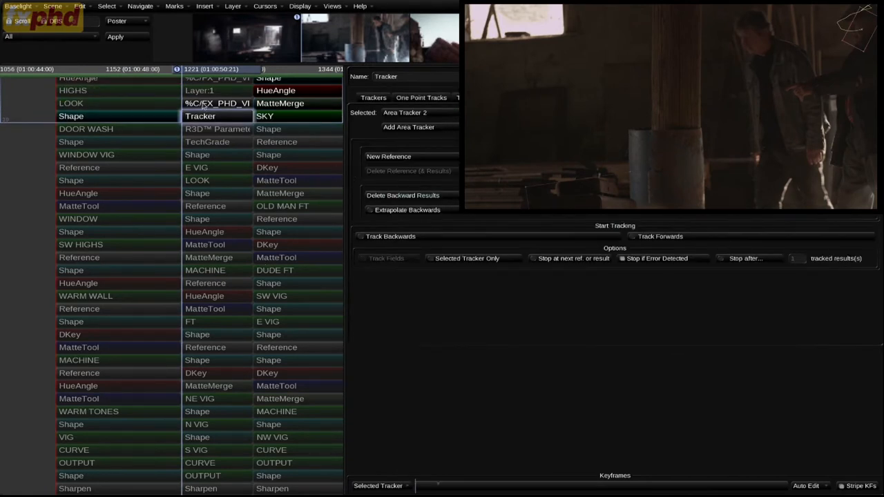
{"action": "key", "text": "Down"}
{"action": "left_click_drag", "start_coordinate": [234, 162], "coordinate": [144, 152]}
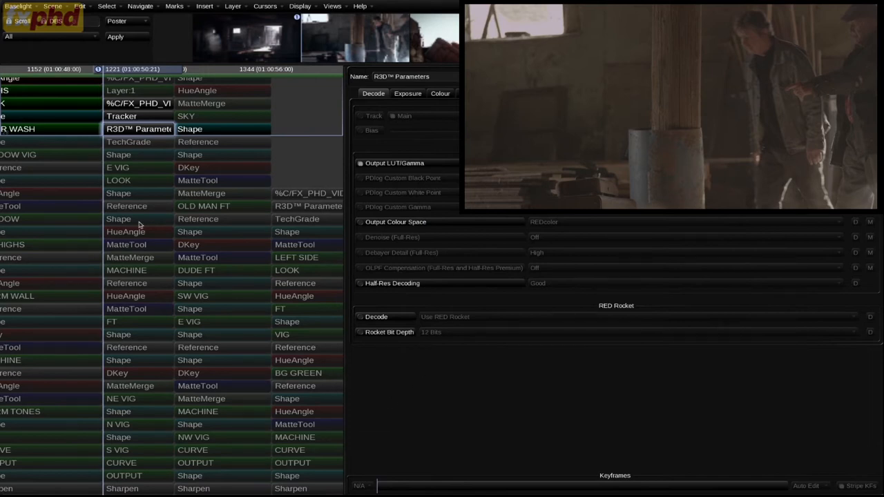
{"action": "key", "text": "Up"}
{"action": "key", "text": "Up"}
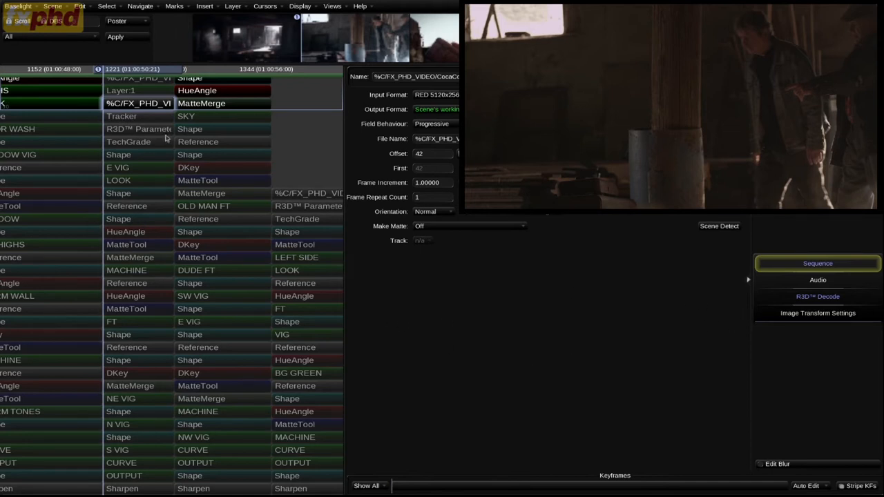
{"action": "key", "text": "Down"}
{"action": "key", "text": "Down"}
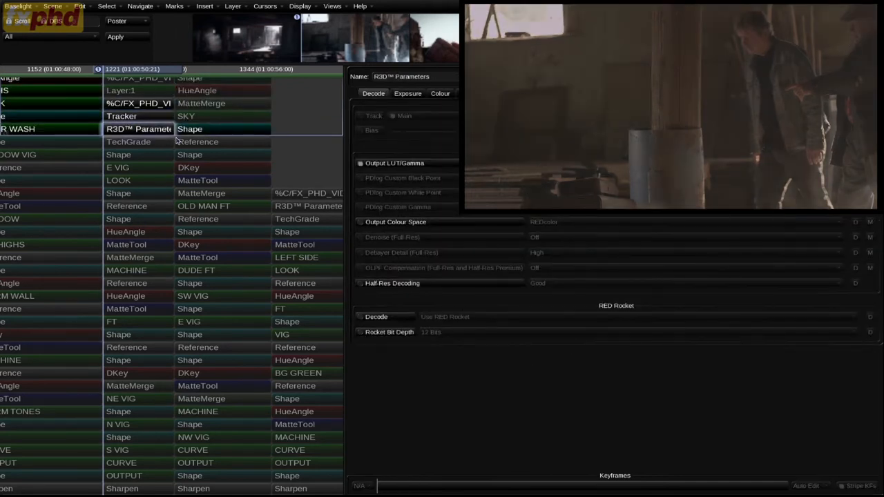
Step: Compare the second shot's image before and after its TechGrade layer
{"action": "key", "text": "Down"}
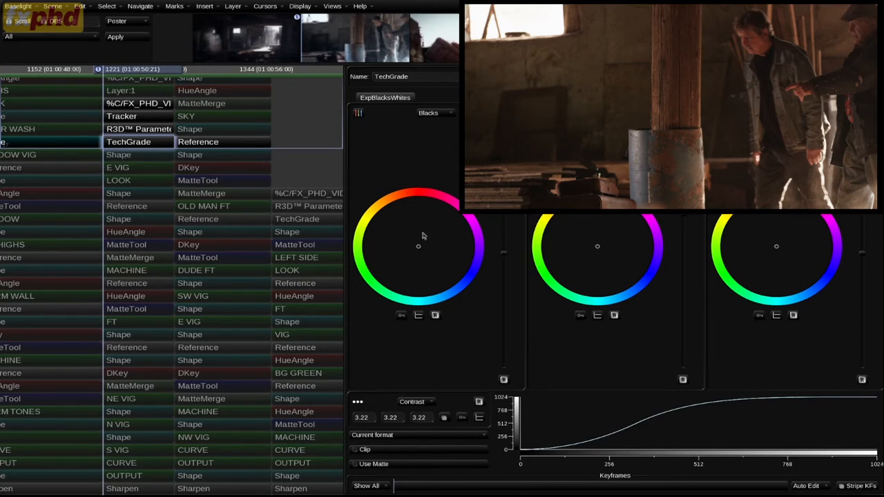
{"action": "key", "text": "Up"}
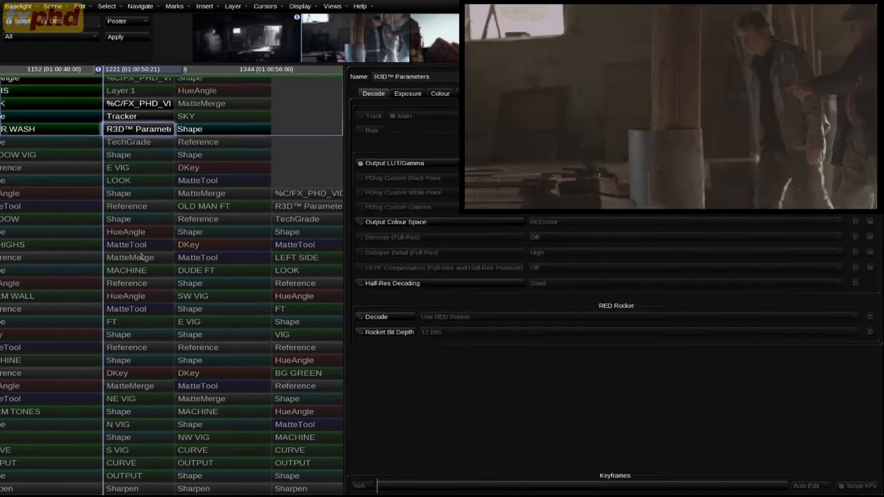
{"action": "left_click", "coordinate": [132, 143]}
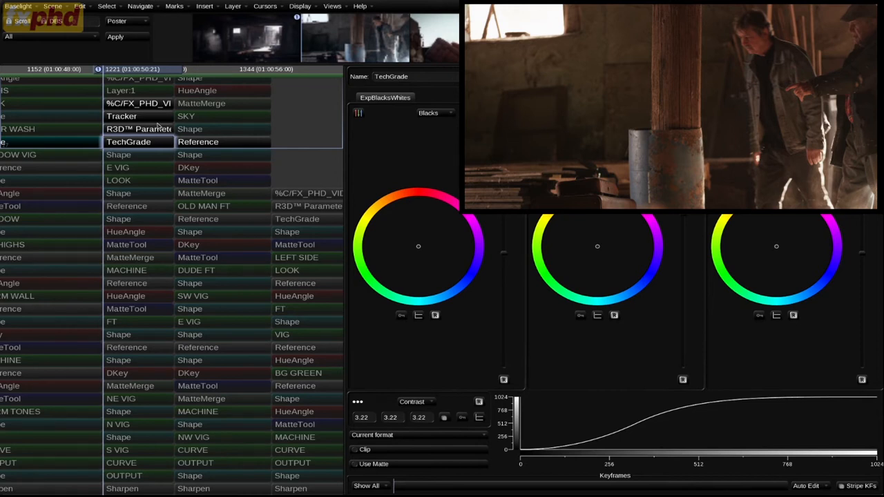
Step: Check the Colour settings of the second shot's R3D Parameters layer, and return to TechGrade with the full stack shown
{"action": "left_click", "coordinate": [158, 127]}
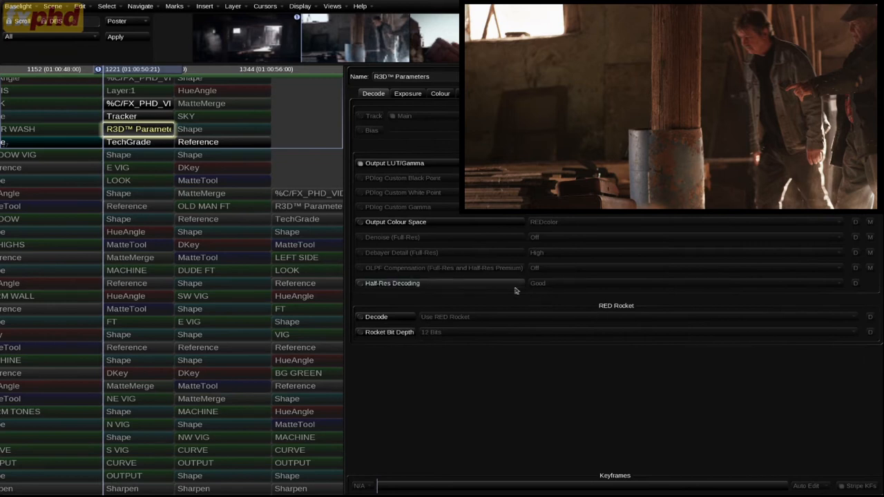
{"action": "left_click", "coordinate": [433, 94]}
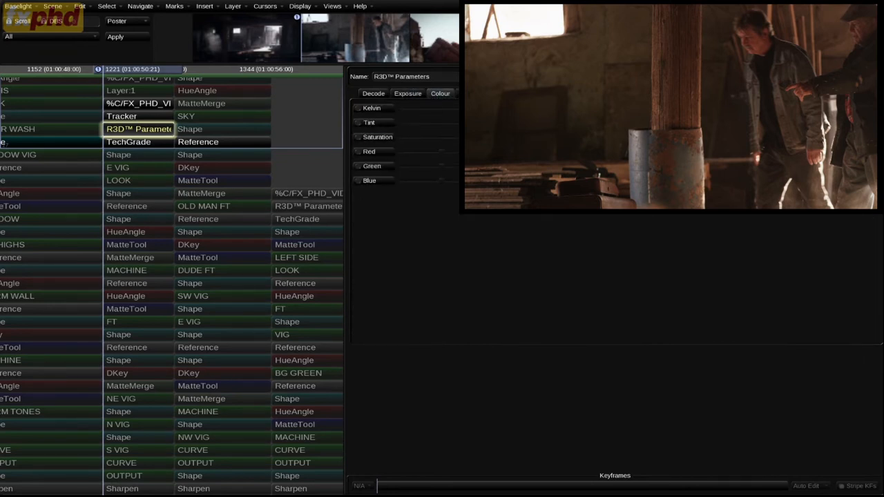
{"action": "left_click", "coordinate": [160, 142]}
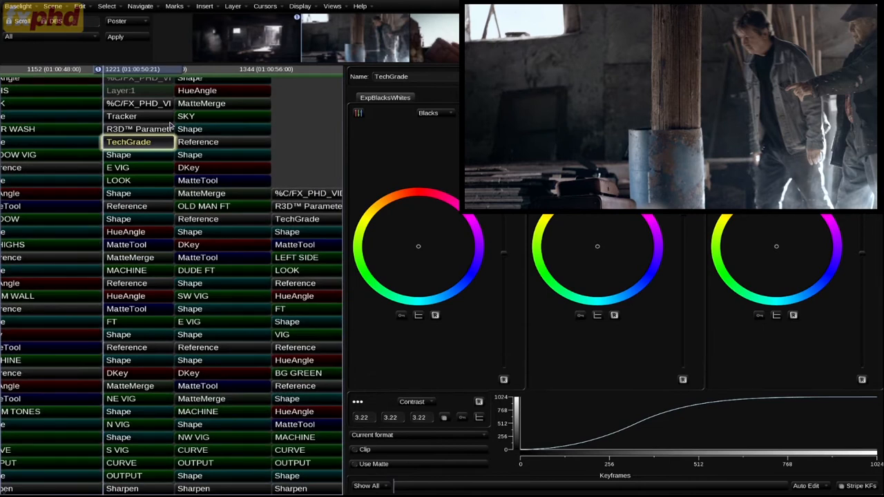
Step: Return to the first shot, play it briefly and look over its full layer stack
{"action": "key", "text": "Page_Up"}
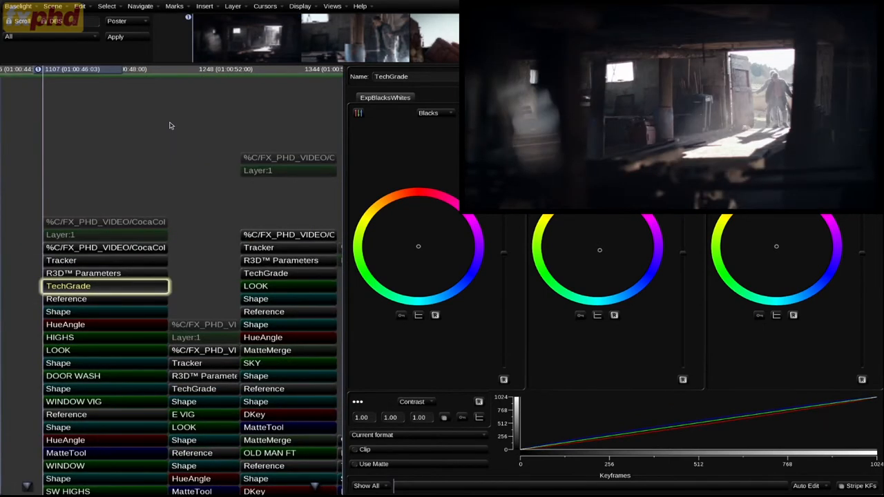
{"action": "key", "text": "space"}
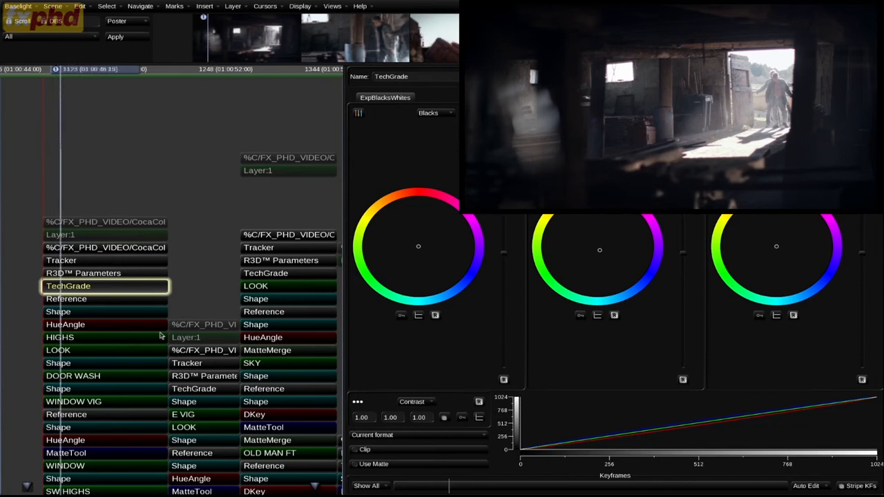
{"action": "scroll", "coordinate": [173, 346], "scroll_direction": "down", "scroll_amount": 6}
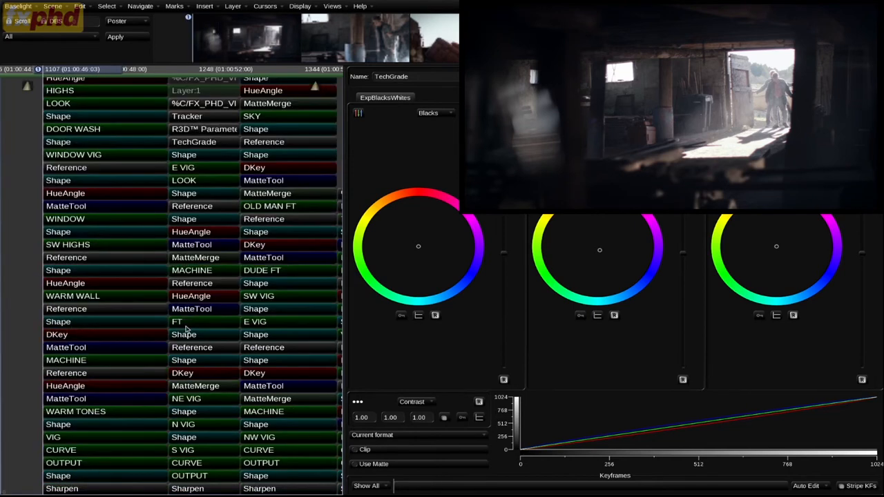
{"action": "scroll", "coordinate": [138, 352], "scroll_direction": "up", "scroll_amount": 5}
{"action": "scroll", "coordinate": [112, 369], "scroll_direction": "up", "scroll_amount": 1}
Step: Disable and re-enable the first shot's LOOK layer to compare its effect
{"action": "left_click", "coordinate": [84, 302]}
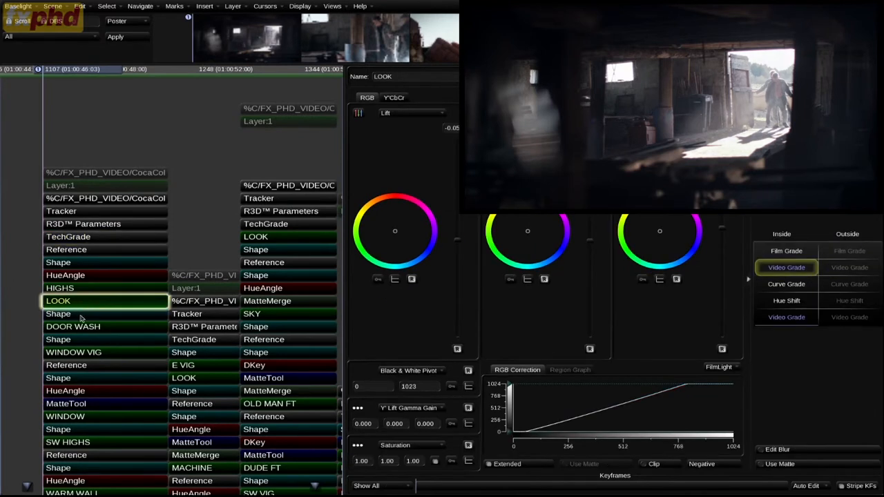
{"action": "key", "text": "m"}
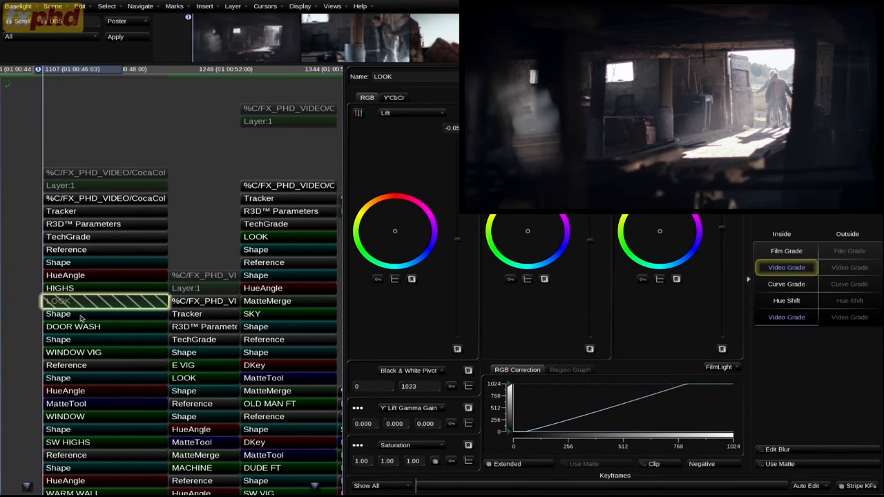
{"action": "key", "text": "m"}
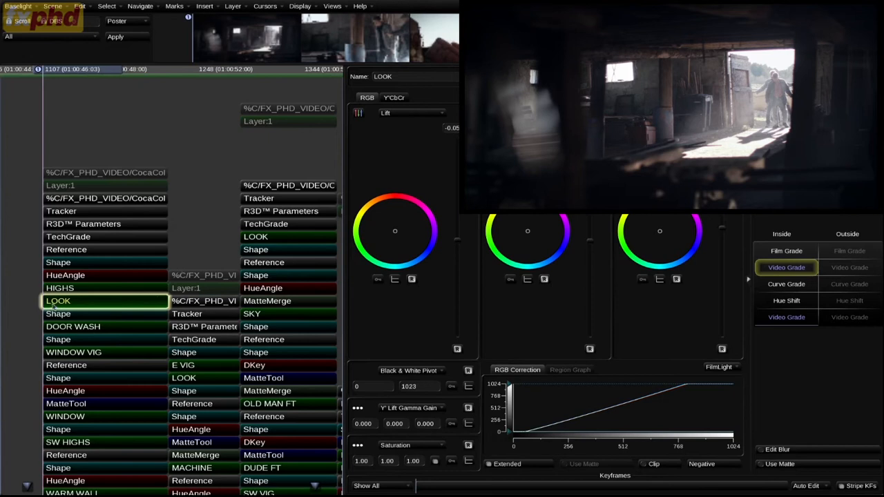
Step: Play the first shot to frame 1188 and display the HIGHS layer's matte overlay
{"action": "left_click", "coordinate": [62, 291]}
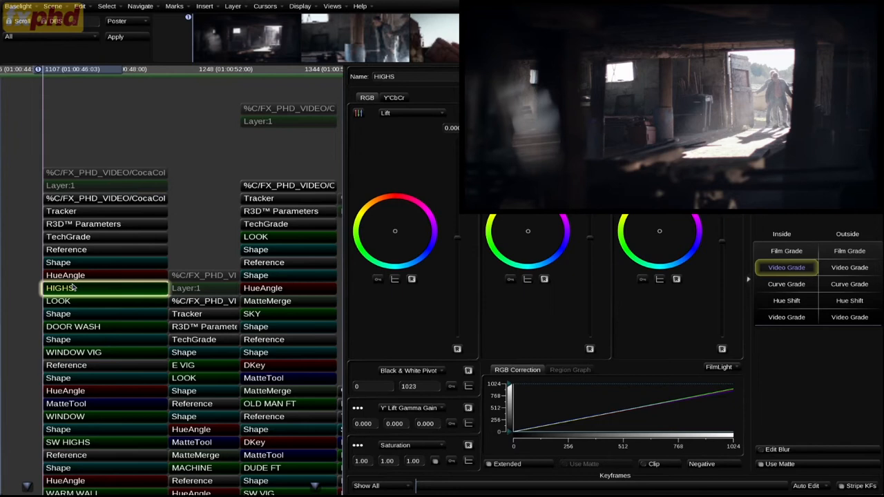
{"action": "key", "text": "space"}
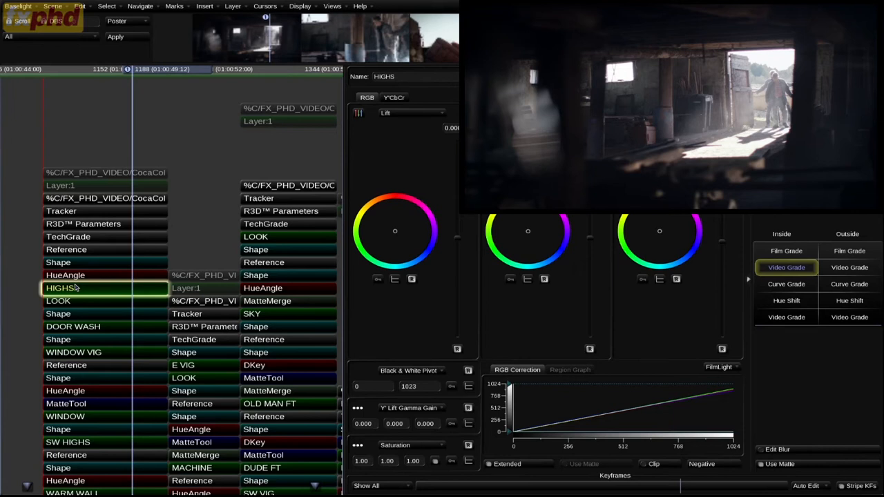
{"action": "key", "text": "d"}
{"action": "key", "text": "m"}
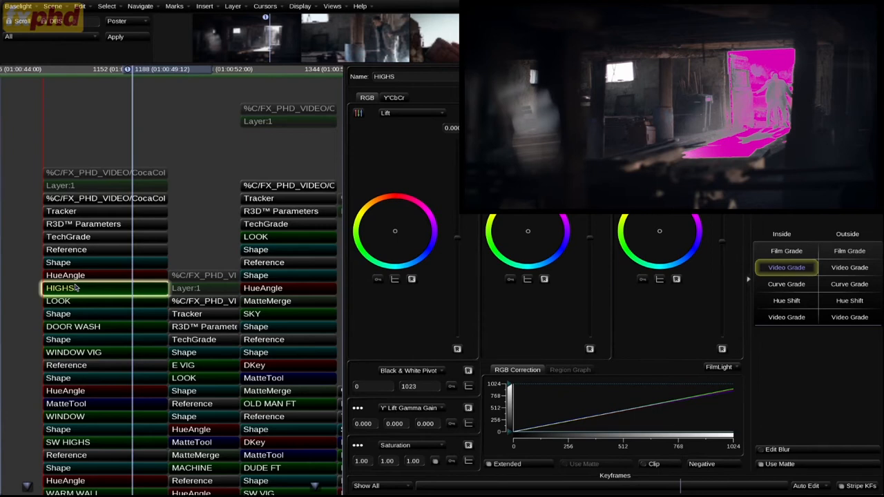
Step: Examine the Shape that limits the HIGHS matte, hide the matte overlay and return to the HIGHS layer
{"action": "key", "text": "Up"}
{"action": "key", "text": "Up"}
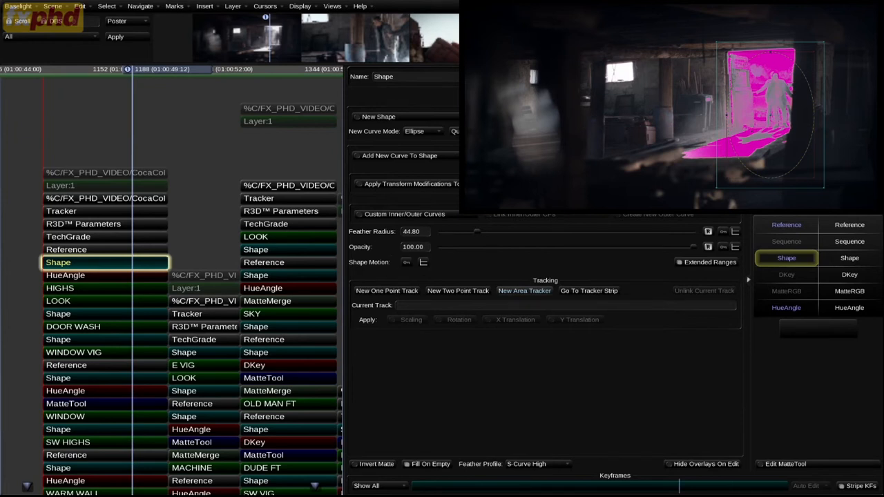
{"action": "key", "text": "m"}
{"action": "key", "text": "Down"}
{"action": "key", "text": "Down"}
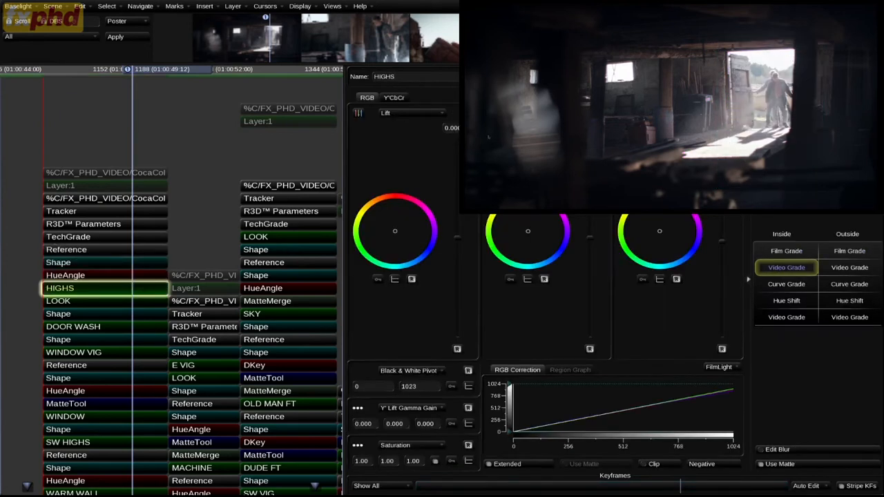
Step: Switch the DOOR WASH layer off and on to compare its effect on the doorway
{"action": "left_click", "coordinate": [88, 327]}
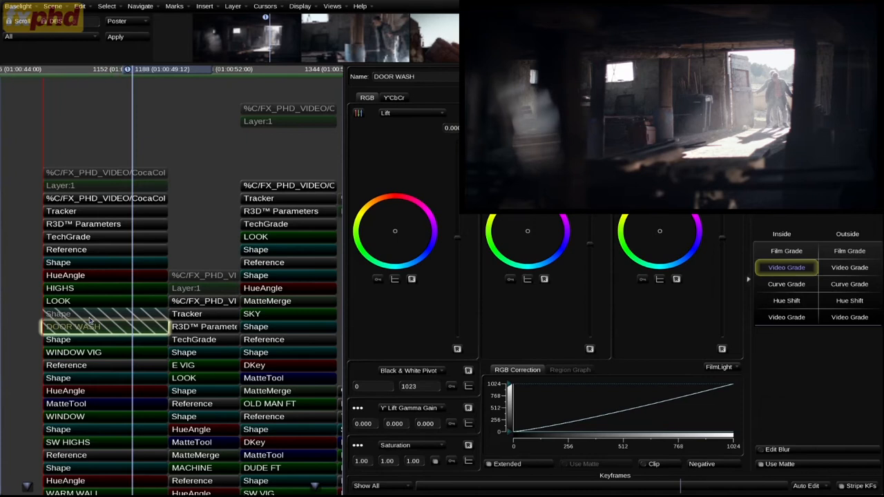
{"action": "key", "text": "d"}
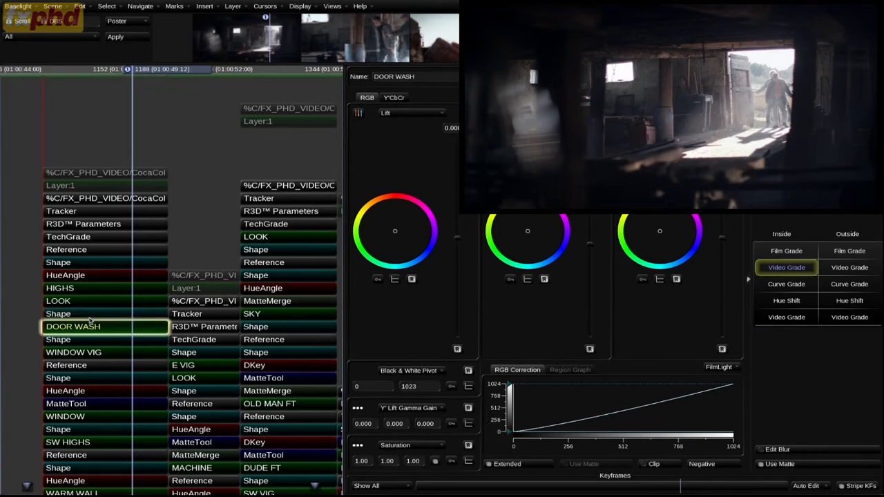
{"action": "key", "text": "d"}
{"action": "key", "text": "d"}
Step: Examine the Shape behind the DOOR WASH layer, and toggle the grade repeatedly to judge it, leaving it enabled
{"action": "left_click", "coordinate": [89, 317]}
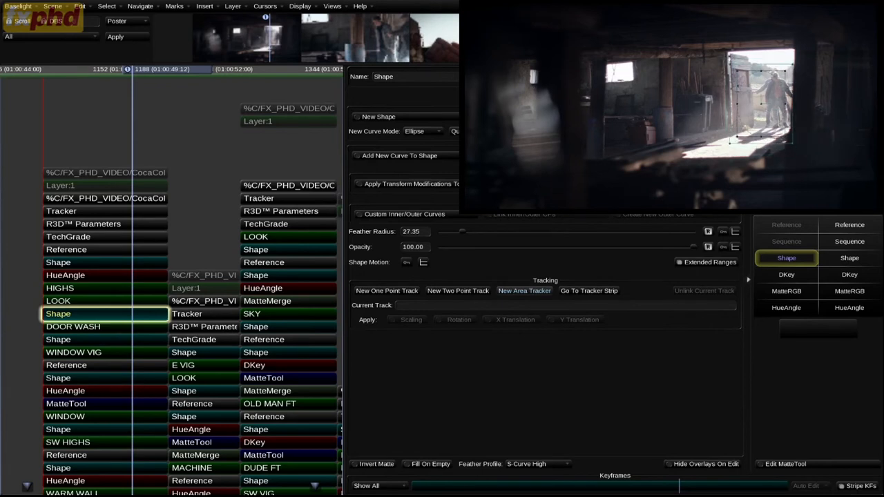
{"action": "left_click", "coordinate": [105, 327]}
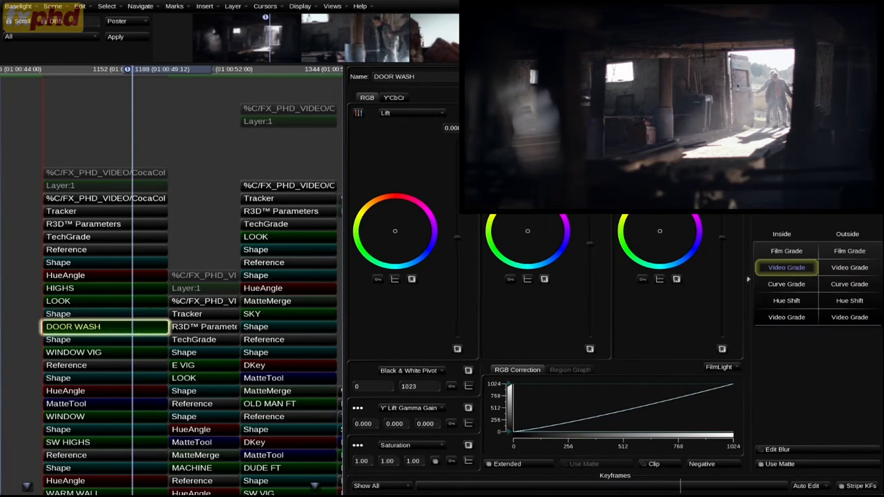
{"action": "key", "text": "d"}
{"action": "key", "text": "d"}
{"action": "key", "text": "d"}
{"action": "key", "text": "d"}
{"action": "key", "text": "d"}
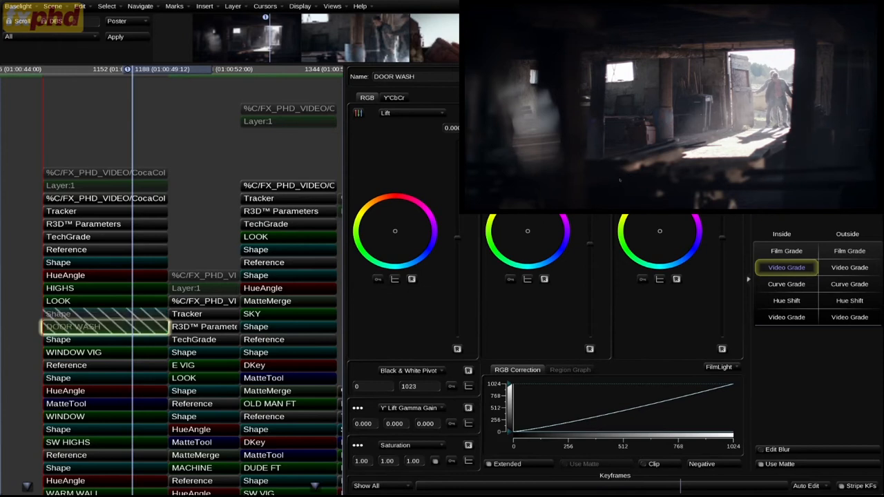
{"action": "key", "text": "d"}
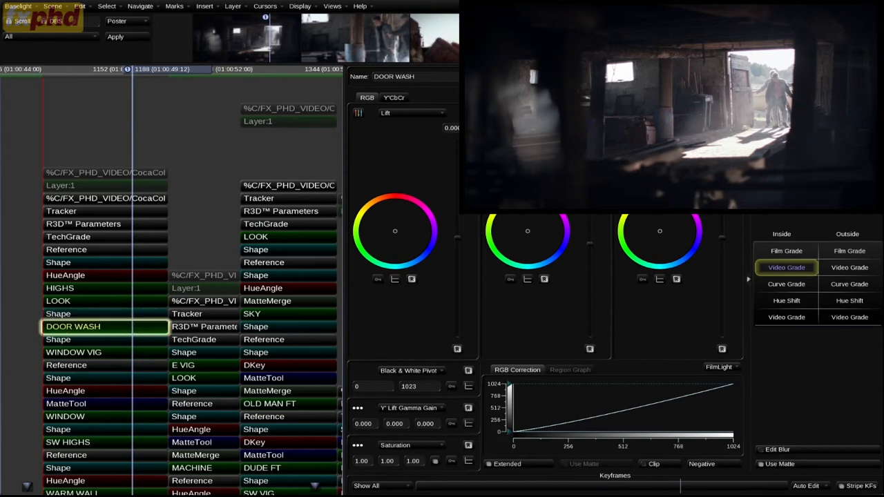
Step: Select the WINDOW VIG layer and switch it off and on repeatedly to judge its effect around the barn window
{"action": "left_click", "coordinate": [97, 339]}
{"action": "left_click", "coordinate": [89, 355]}
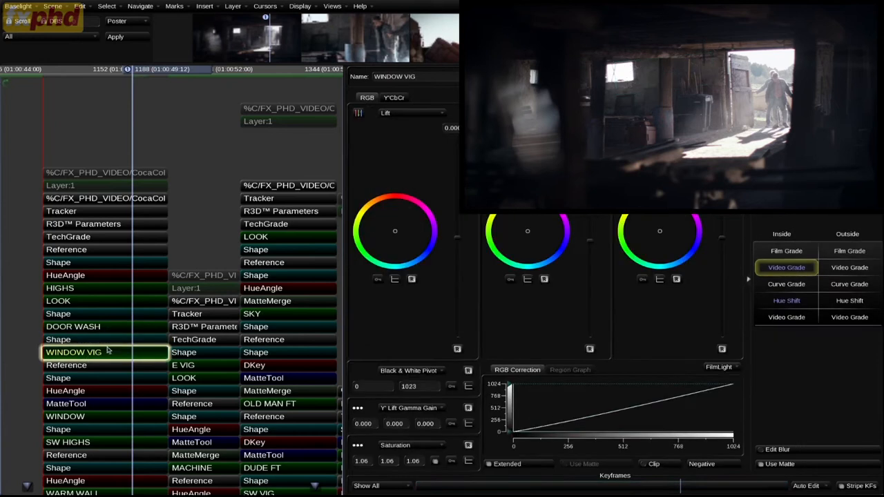
{"action": "key", "text": "d"}
{"action": "key", "text": "d"}
{"action": "key", "text": "d"}
{"action": "key", "text": "d"}
{"action": "key", "text": "d"}
{"action": "key", "text": "d"}
{"action": "key", "text": "d"}
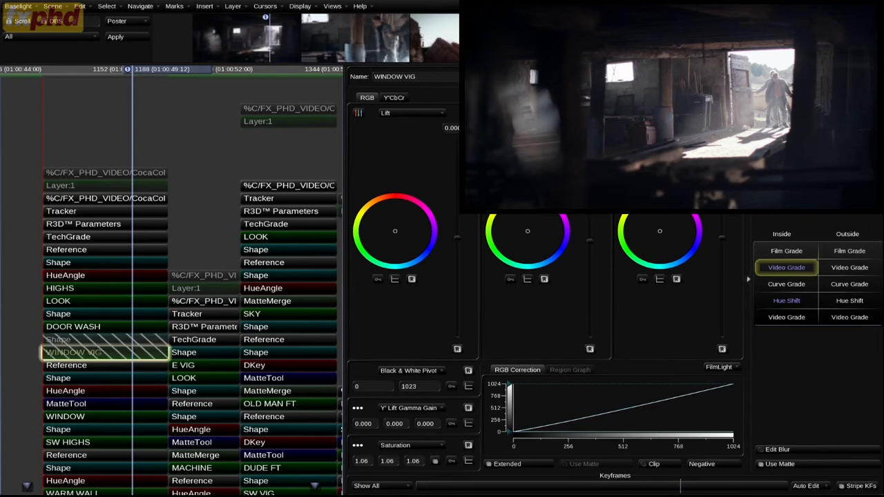
{"action": "key", "text": "d"}
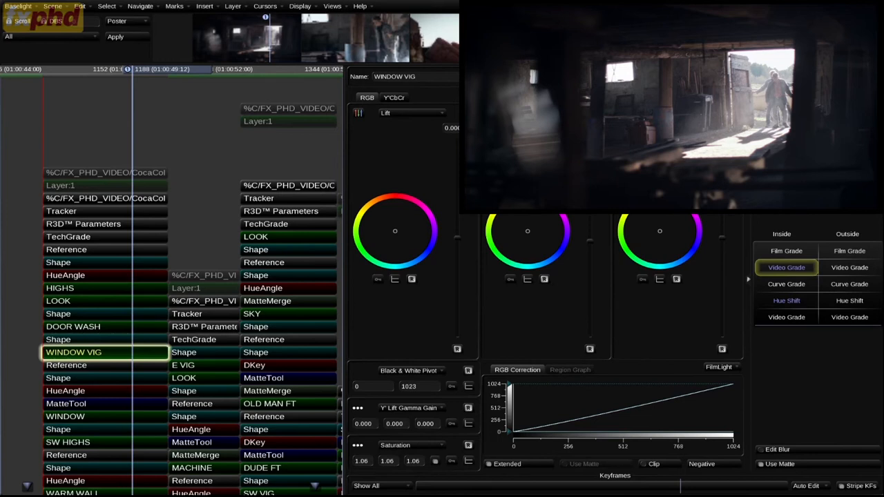
{"action": "key", "text": "d"}
{"action": "key", "text": "d"}
Step: Examine the Shape that limits WINDOW VIG, return to the grade and compare it off and on once more
{"action": "key", "text": "Up"}
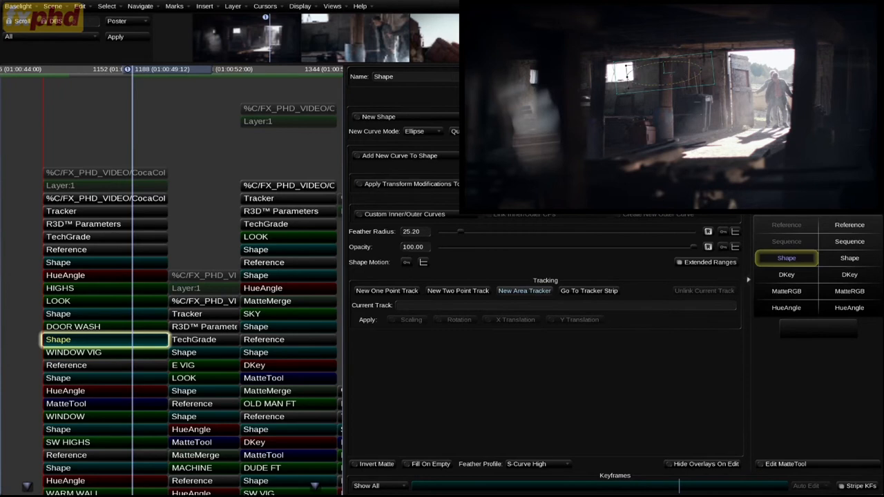
{"action": "key", "text": "Down"}
{"action": "key", "text": "d"}
{"action": "key", "text": "d"}
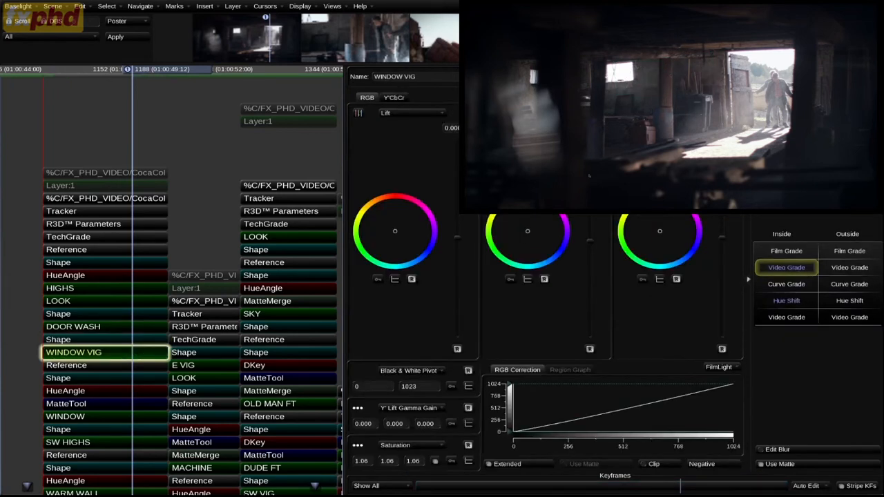
Step: Select the WINDOW layer and compare it off and on with the image enlarged on the barn window
{"action": "left_click", "coordinate": [92, 417]}
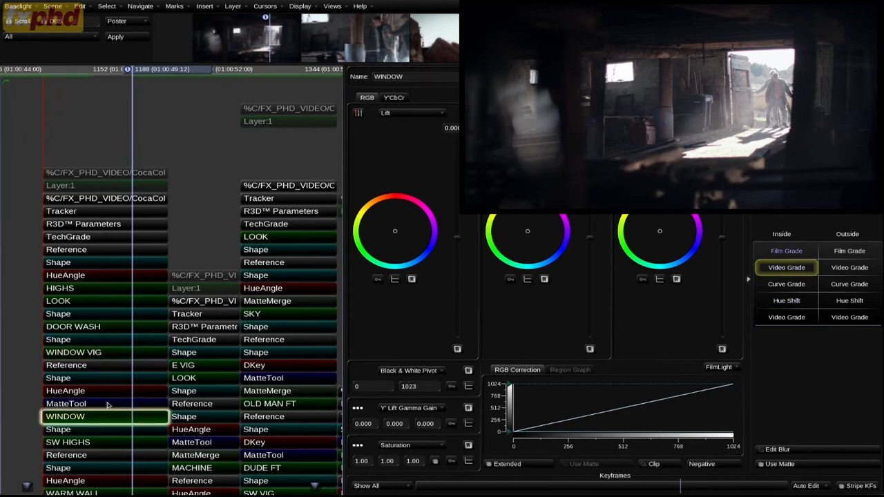
{"action": "key", "text": "d"}
{"action": "key", "text": "d"}
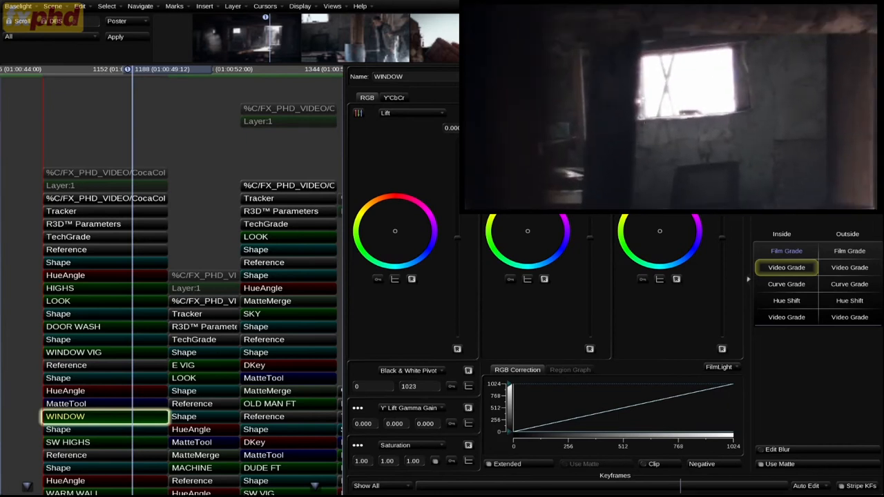
{"action": "key", "text": "d"}
{"action": "key", "text": "d"}
{"action": "key", "text": "d"}
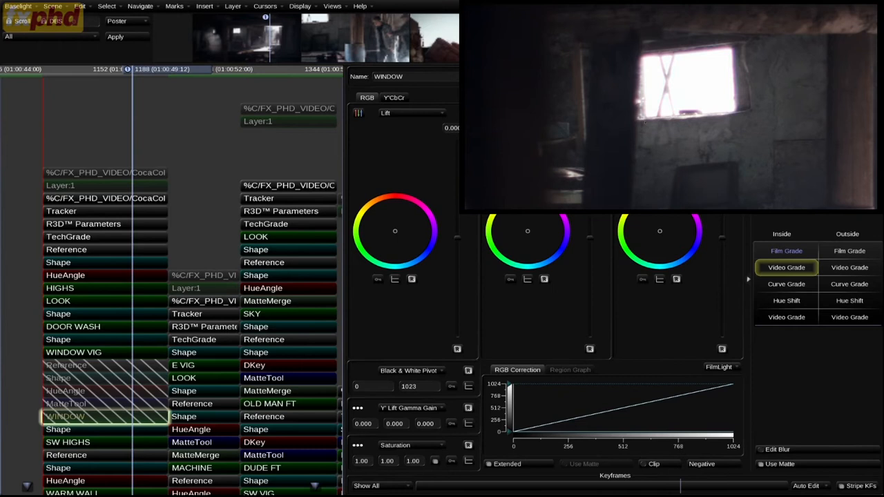
{"action": "key", "text": "d"}
{"action": "key", "text": "d"}
Step: Check the WINDOW layer's matte overlay and toggle the grade in enlarged and full-frame views, leaving it enabled
{"action": "key", "text": "d"}
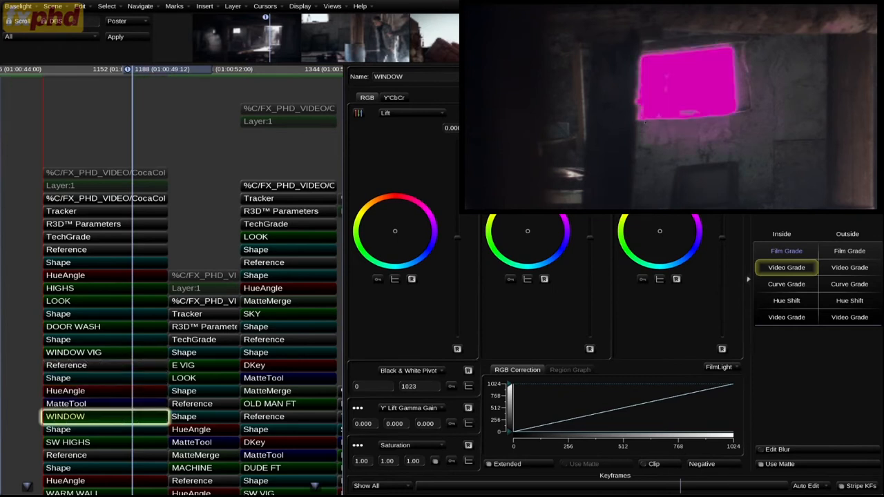
{"action": "key", "text": "d"}
{"action": "key", "text": "d"}
{"action": "key", "text": "d"}
{"action": "key", "text": "d"}
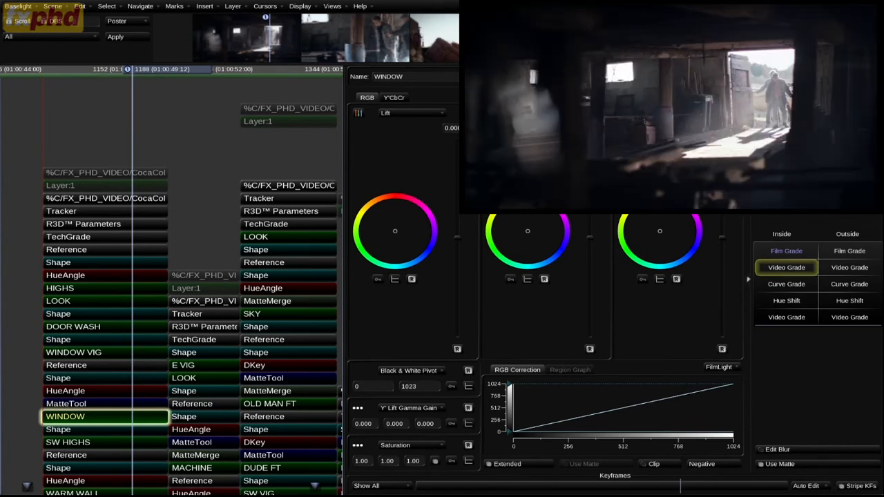
{"action": "key", "text": "d"}
{"action": "key", "text": "d"}
{"action": "key", "text": "d"}
{"action": "key", "text": "d"}
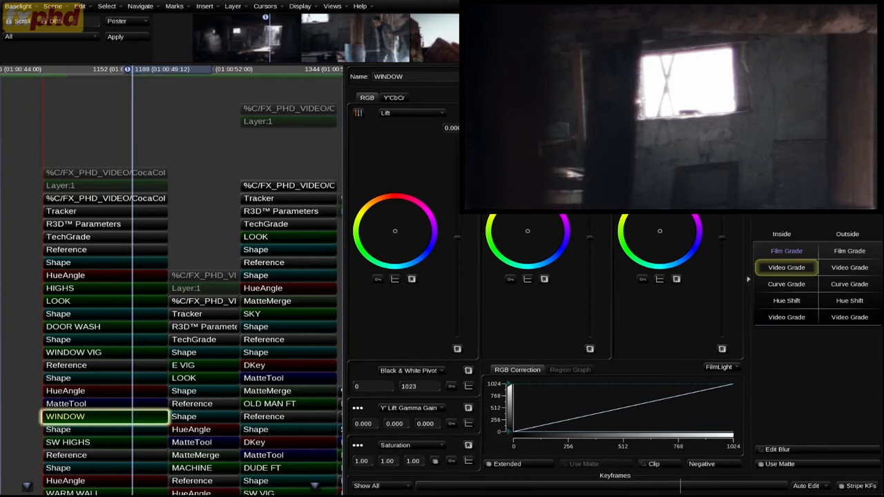
{"action": "key", "text": "d"}
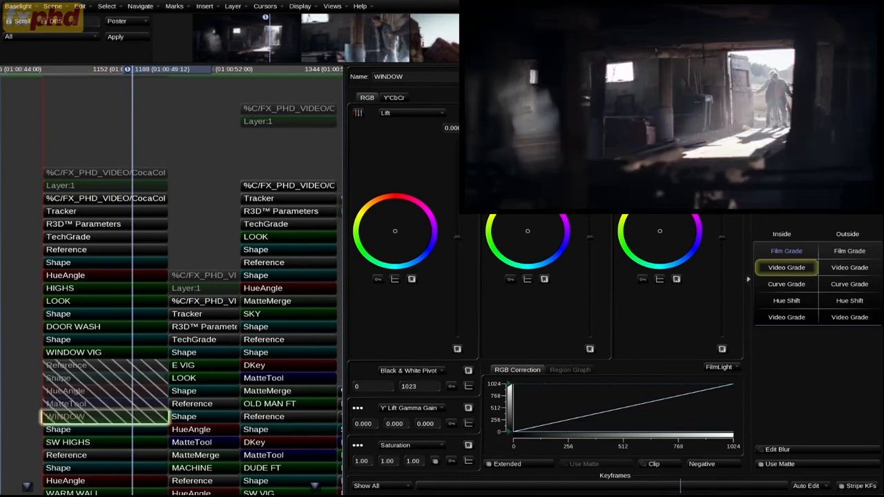
{"action": "key", "text": "d"}
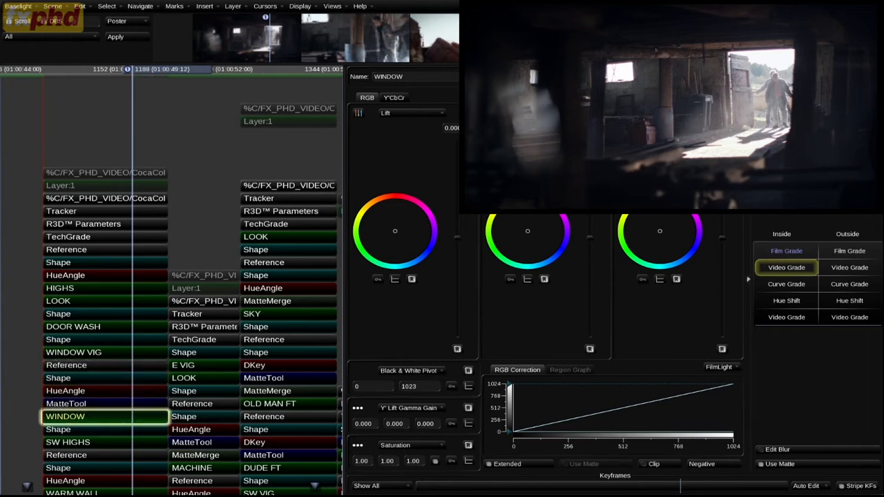
Step: Select the SW HIGHS layer and compare the image with its grade off and on, leaving the layer enabled
{"action": "scroll", "coordinate": [104, 463], "scroll_direction": "down", "scroll_amount": 3}
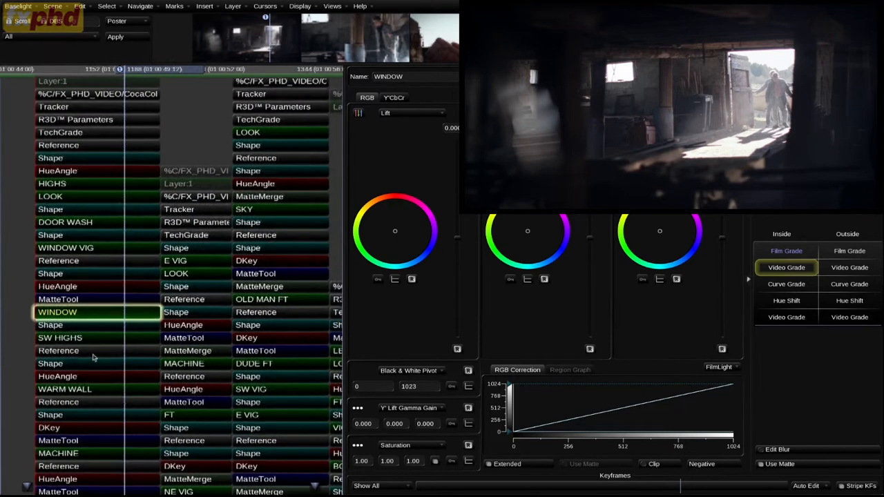
{"action": "left_click", "coordinate": [83, 330]}
{"action": "left_click", "coordinate": [85, 341]}
{"action": "key", "text": "d"}
{"action": "key", "text": "d"}
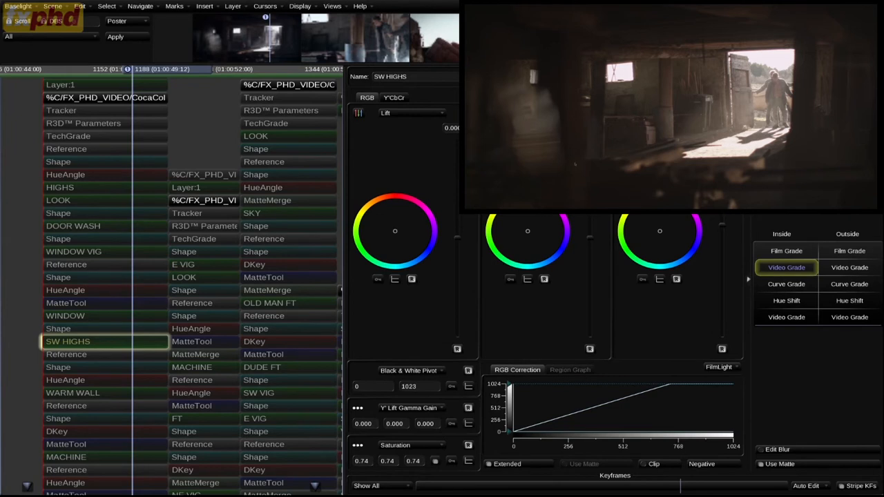
{"action": "key", "text": "b"}
{"action": "left_click", "coordinate": [62, 329]}
{"action": "left_click", "coordinate": [69, 341]}
{"action": "key", "text": "d"}
{"action": "key", "text": "d"}
{"action": "key", "text": "d"}
{"action": "key", "text": "d"}
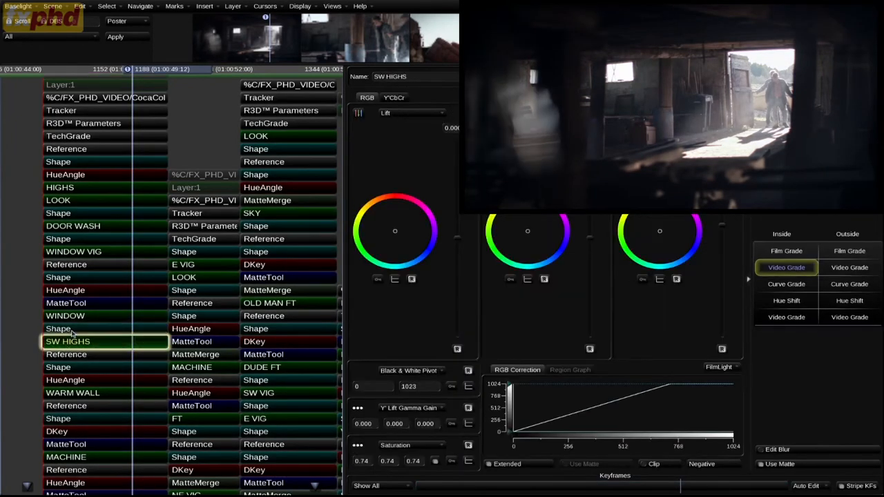
Step: Check the SW HIGHS matte overlay, hide it and examine the full outline of the tracked Shape extending outside the frame
{"action": "key", "text": "m"}
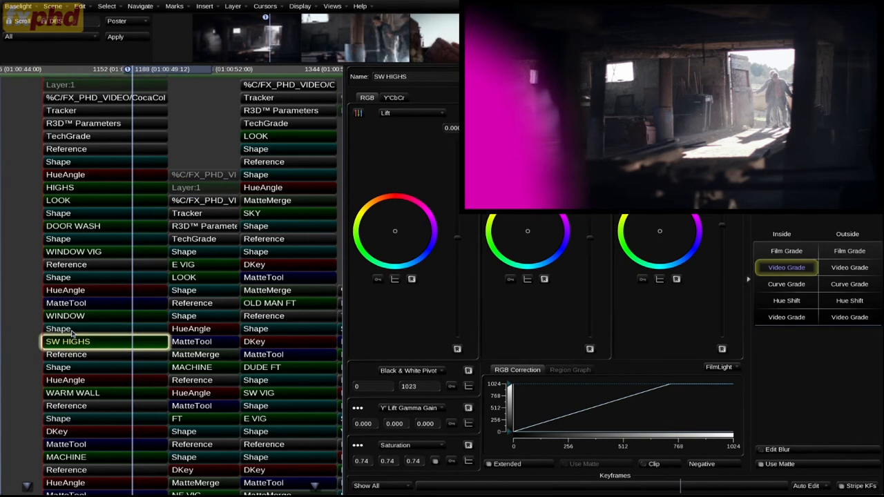
{"action": "key", "text": "m"}
{"action": "left_click", "coordinate": [72, 331]}
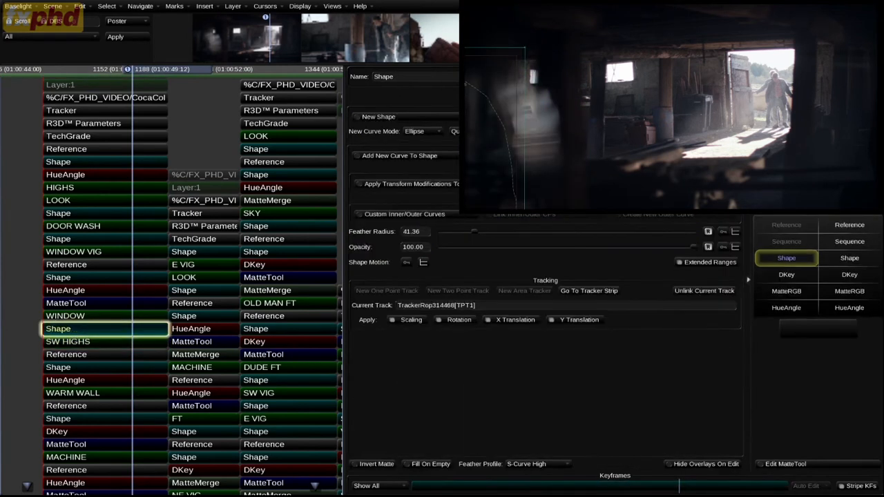
{"action": "left_click_drag", "start_coordinate": [594, 184], "coordinate": [705, 95]}
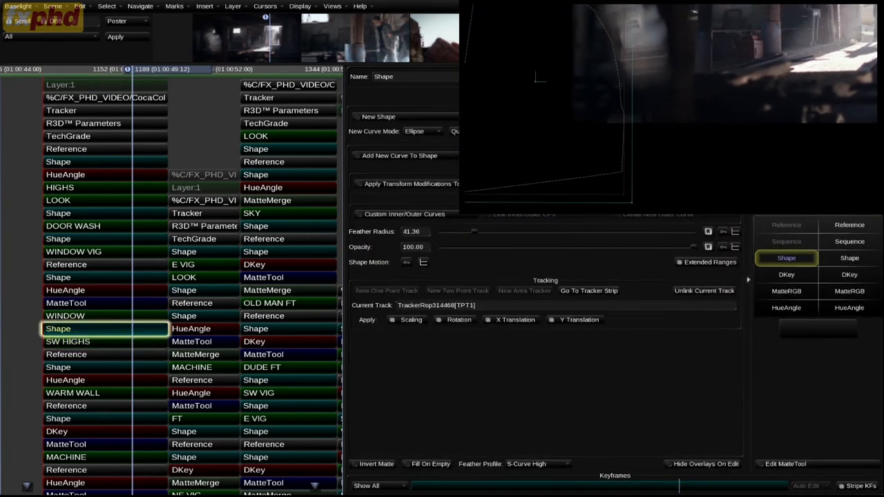
{"action": "scroll", "coordinate": [704, 95], "scroll_direction": "down", "scroll_amount": 2}
{"action": "scroll", "coordinate": [672, 105], "scroll_direction": "down", "scroll_amount": 1}
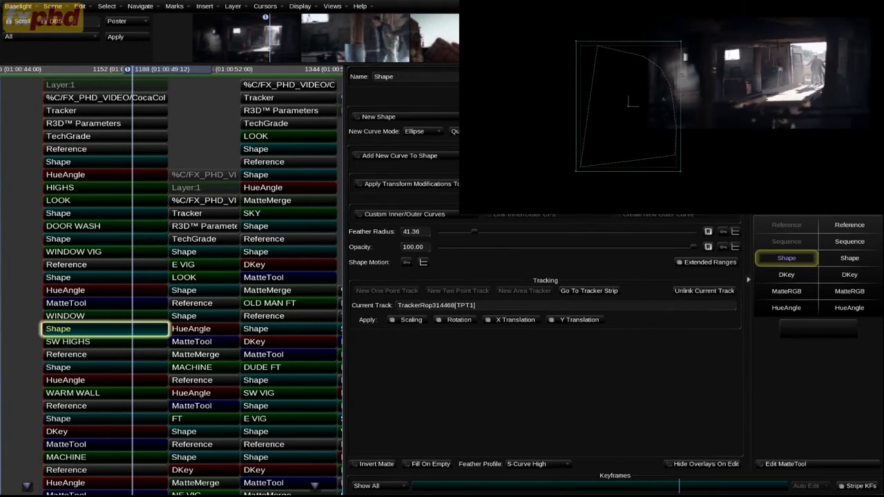
Step: Return to the first shot and play it back to review the SW HIGHS grade in motion
{"action": "key", "text": "Home"}
{"action": "key", "text": "Down"}
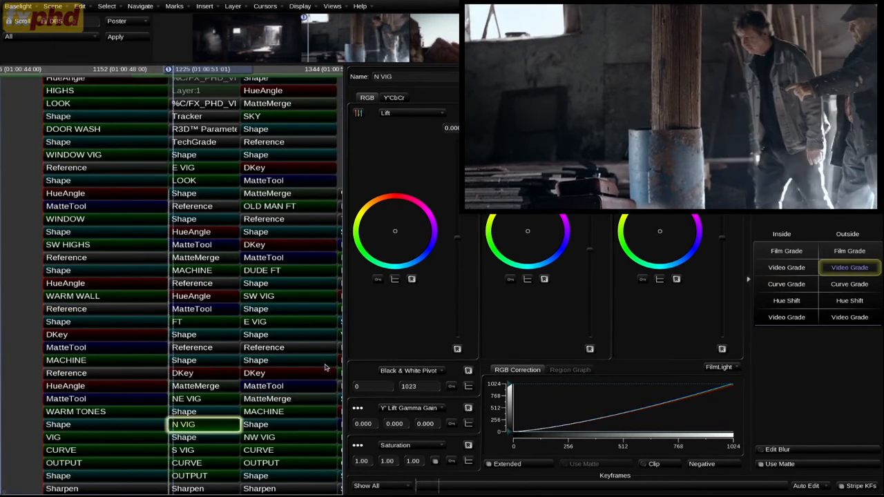
{"action": "key", "text": "Page_Up"}
{"action": "key", "text": "space"}
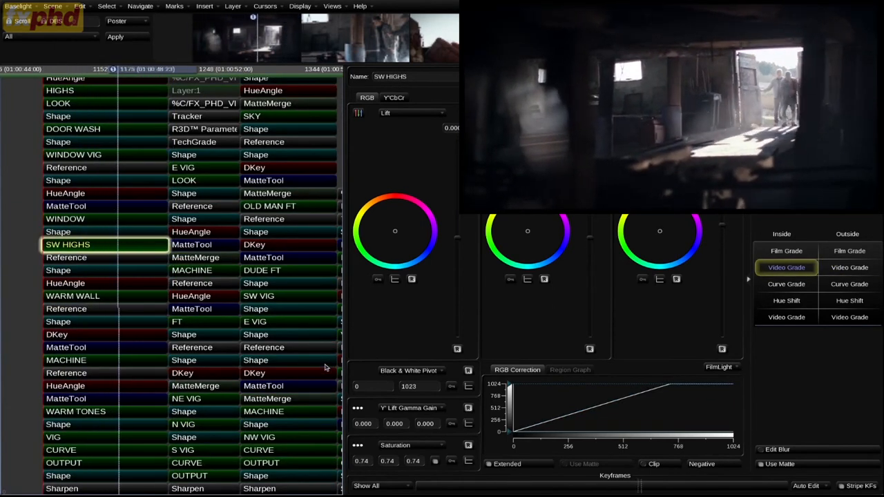
Step: Select the WARM WALL layer, check its matte overlay and toggle the grade, leaving it disabled for comparison
{"action": "left_click", "coordinate": [115, 296]}
{"action": "key", "text": "m"}
{"action": "key", "text": "m"}
{"action": "key", "text": "d"}
{"action": "key", "text": "d"}
{"action": "key", "text": "d"}
Step: Compare the cut between frames 1220 and 1221 with the WARM WALL layer disabled and enabled to judge the shot match
{"action": "key", "text": "Right"}
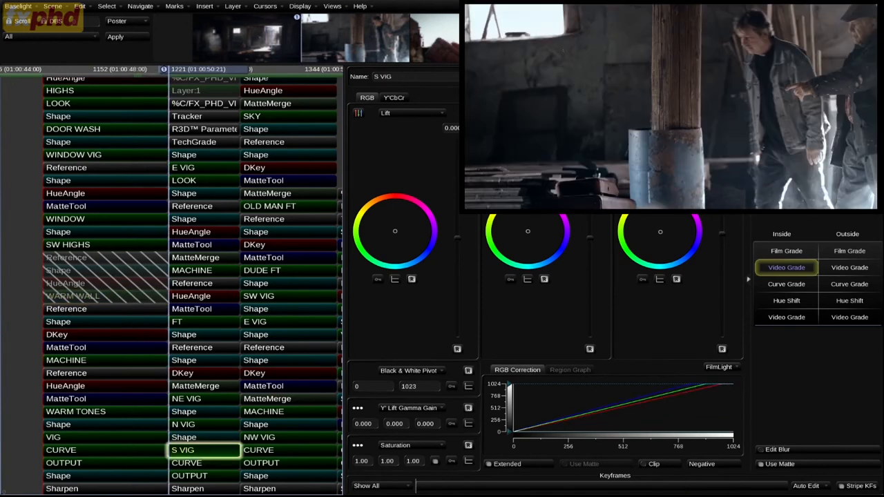
{"action": "key", "text": "Left"}
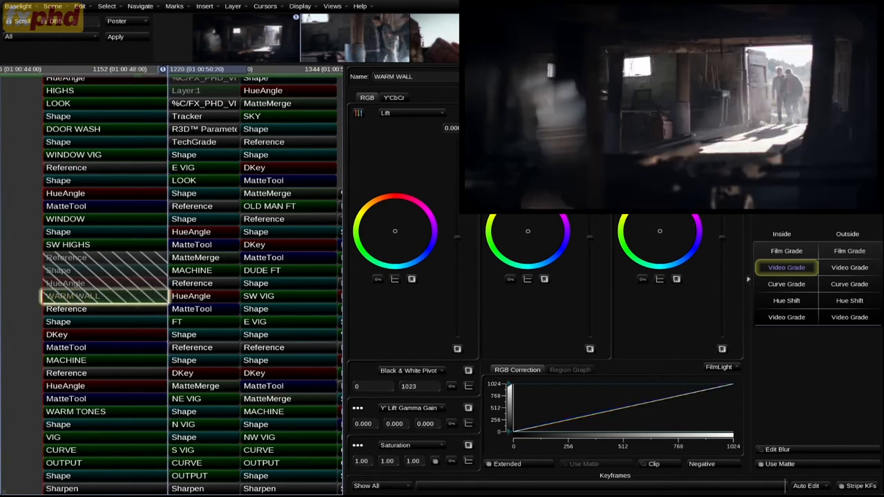
{"action": "key", "text": "d"}
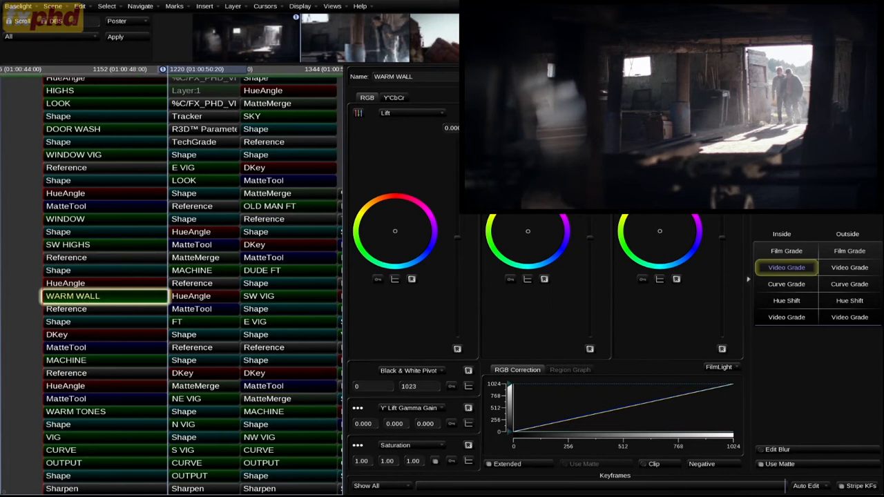
{"action": "key", "text": "Right"}
{"action": "key", "text": "Left"}
{"action": "key", "text": "d"}
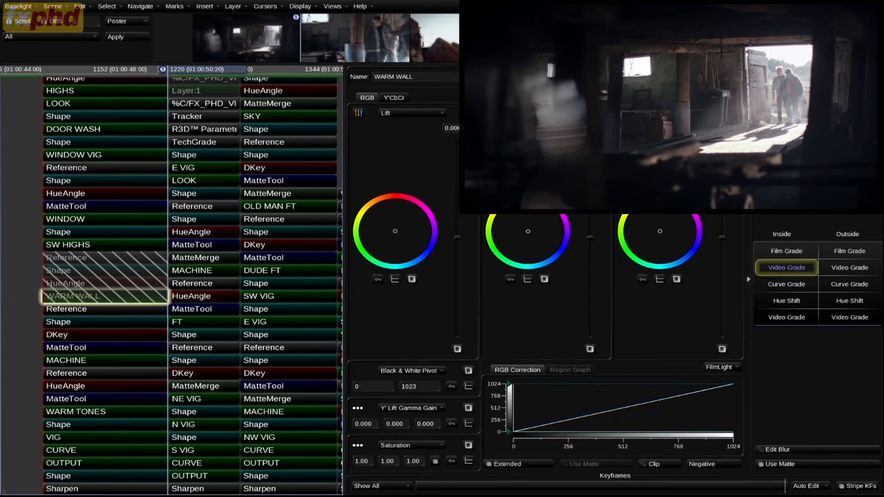
{"action": "key", "text": "Right"}
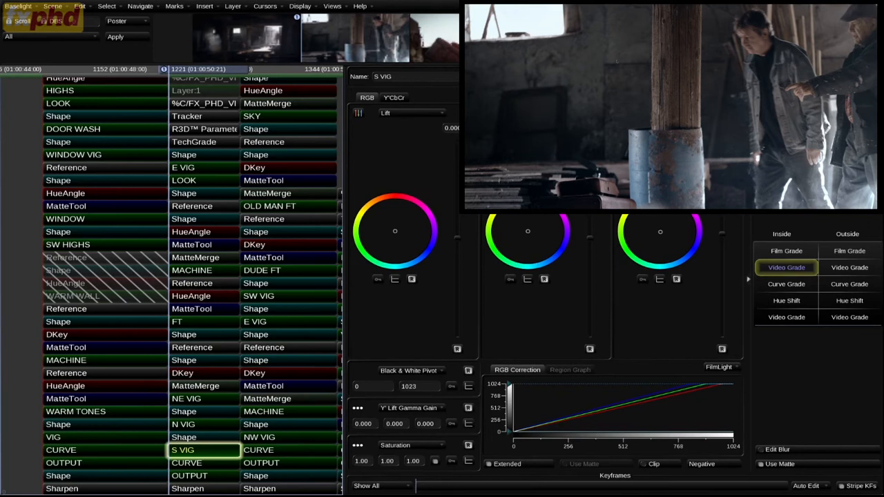
{"action": "key", "text": "Left"}
{"action": "key", "text": "Right"}
{"action": "key", "text": "Left"}
{"action": "key", "text": "Right"}
{"action": "key", "text": "Left"}
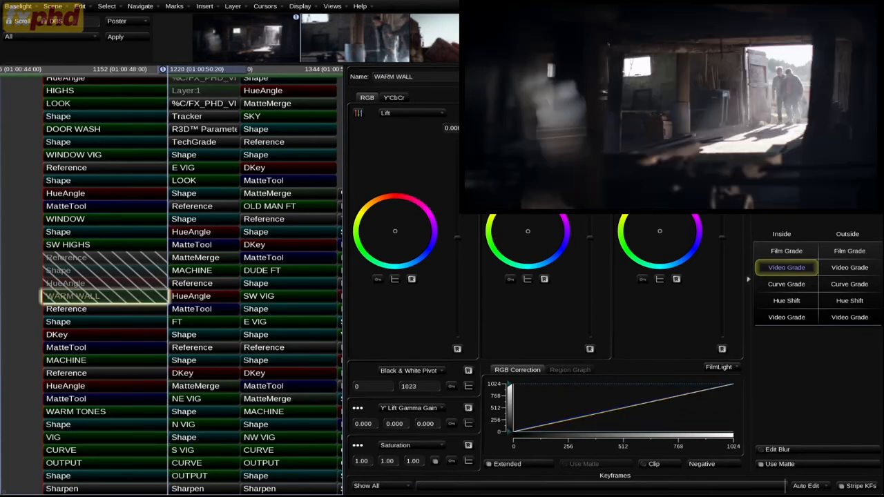
Step: Enable WARM WALL, display its matte overlay, examine the Shape and HueAngle behind it, and hide the overlay
{"action": "key", "text": "d"}
{"action": "key", "text": "m"}
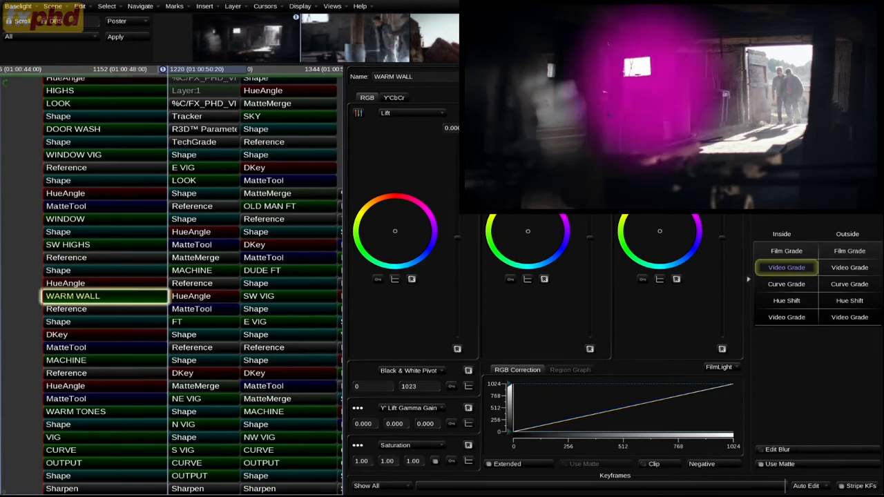
{"action": "key", "text": "Up"}
{"action": "key", "text": "Up"}
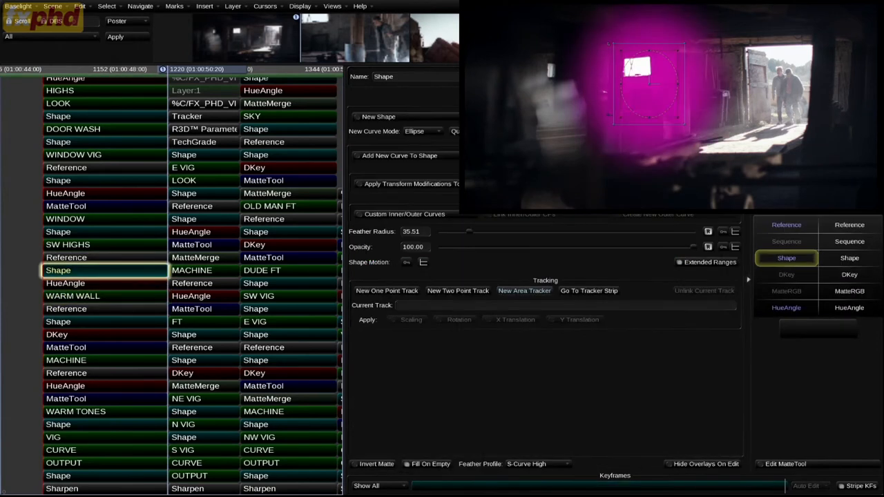
{"action": "key", "text": "Down"}
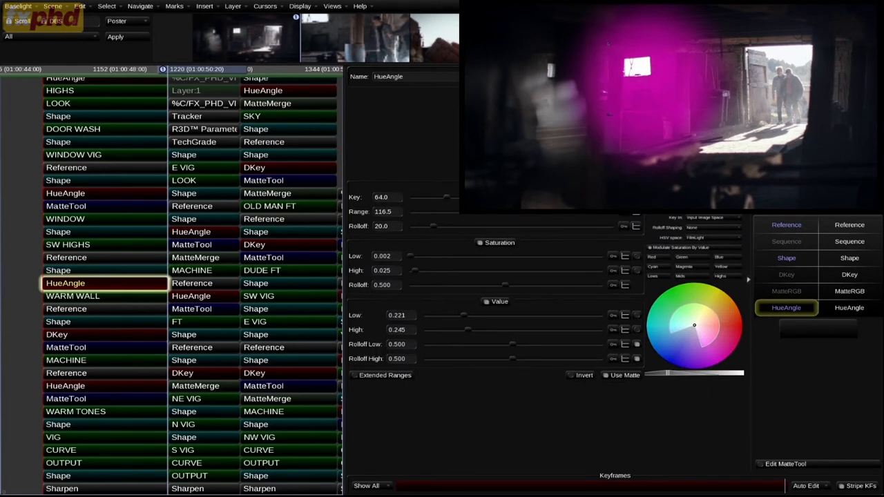
{"action": "key", "text": "m"}
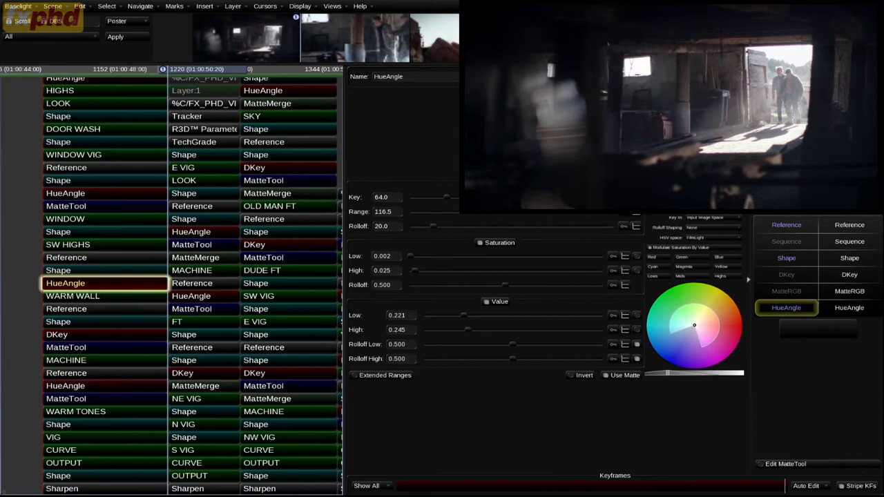
Step: Toggle the WARM WALL grade repeatedly to judge its effect, leave it enabled and reselect the layer at frame 1220
{"action": "key", "text": "d"}
{"action": "key", "text": "d"}
{"action": "key", "text": "d"}
{"action": "key", "text": "d"}
{"action": "left_click", "coordinate": [102, 305]}
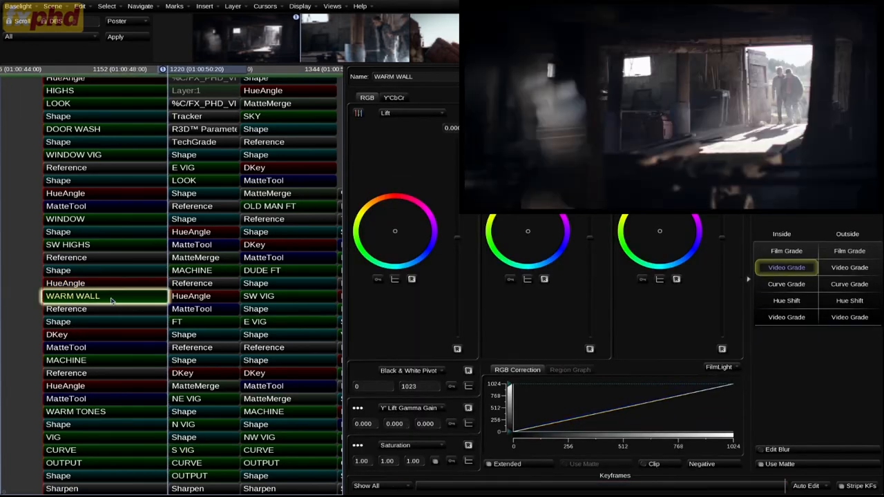
{"action": "key", "text": "Left"}
{"action": "key", "text": "Right"}
Step: Select the MACHINE layer, check its matte overlay and switch the grade off and on repeatedly to compare its effect
{"action": "left_click", "coordinate": [105, 361]}
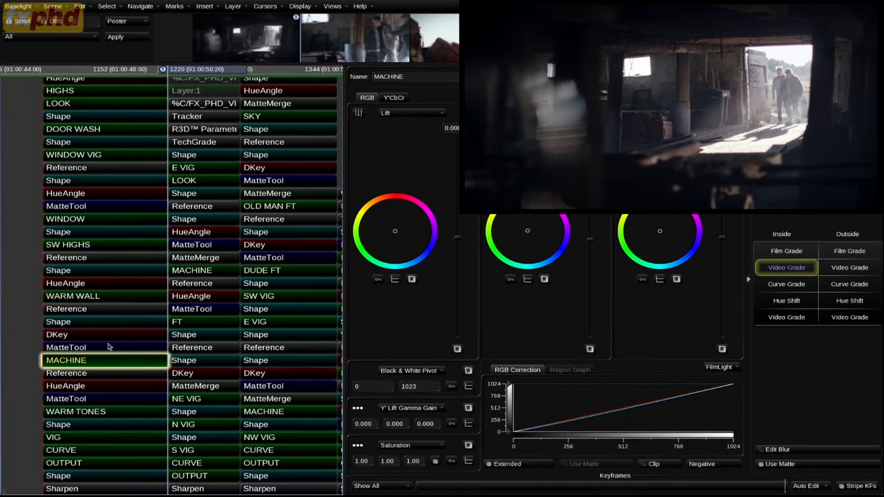
{"action": "key", "text": "m"}
{"action": "key", "text": "d"}
{"action": "key", "text": "d"}
{"action": "key", "text": "d"}
{"action": "key", "text": "d"}
{"action": "key", "text": "d"}
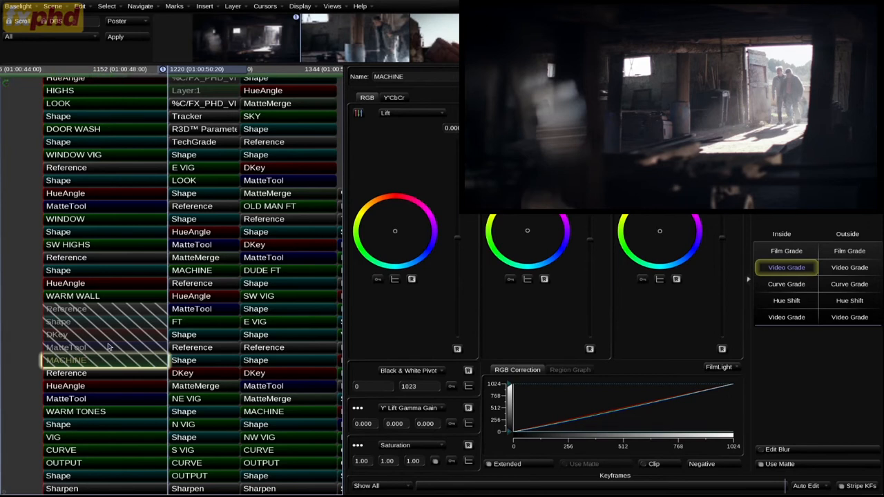
Step: Enable the MACHINE grade and examine the tracked Shape around the machine in close-up at frame 1220
{"action": "key", "text": "d"}
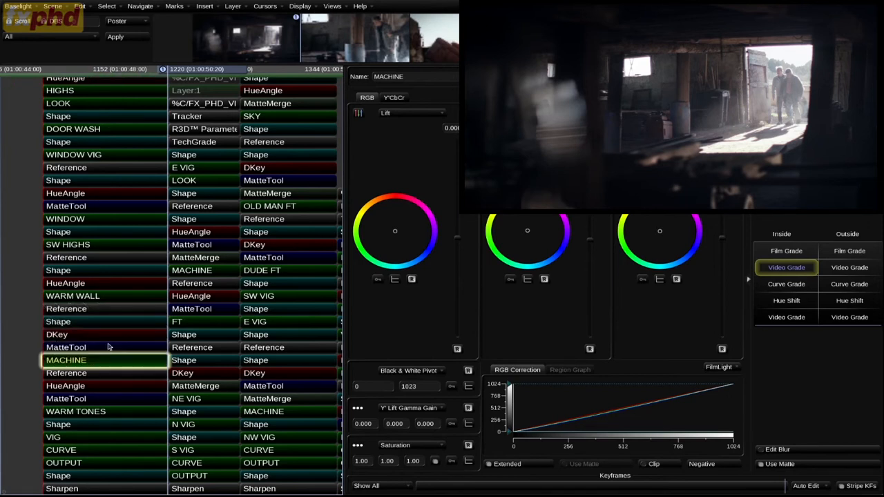
{"action": "scroll", "coordinate": [647, 139], "scroll_direction": "up", "scroll_amount": 5}
{"action": "scroll", "coordinate": [648, 138], "scroll_direction": "up", "scroll_amount": 4}
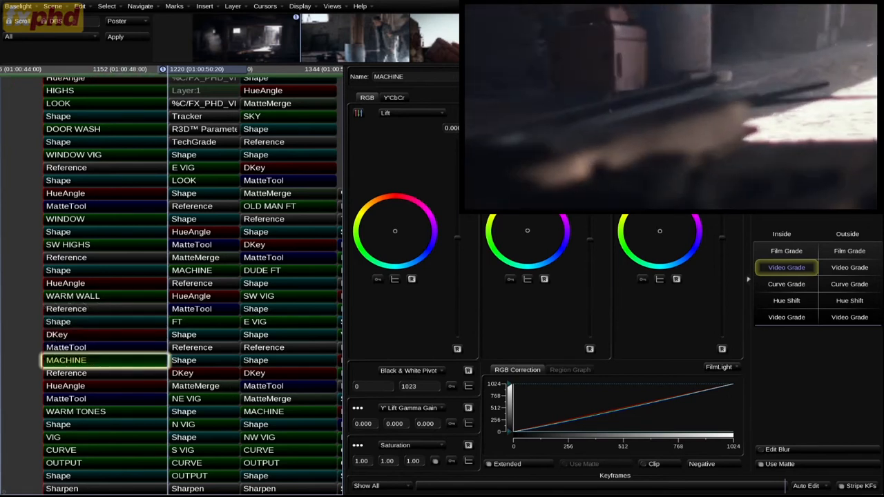
{"action": "key", "text": "Up"}
{"action": "key", "text": "Up"}
{"action": "key", "text": "Up"}
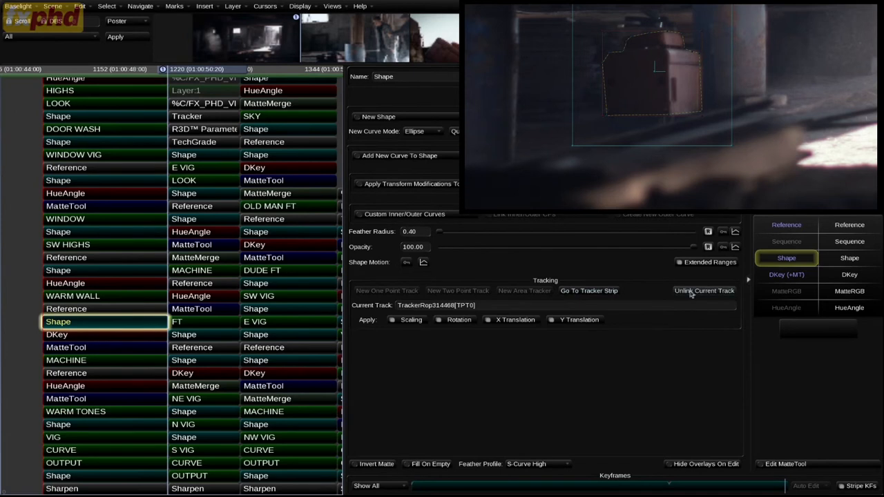
Step: Open the Tracker strip linked to the machine's Shape and play the shot from frame 1133 to check Area Tracker 2
{"action": "left_click", "coordinate": [567, 293]}
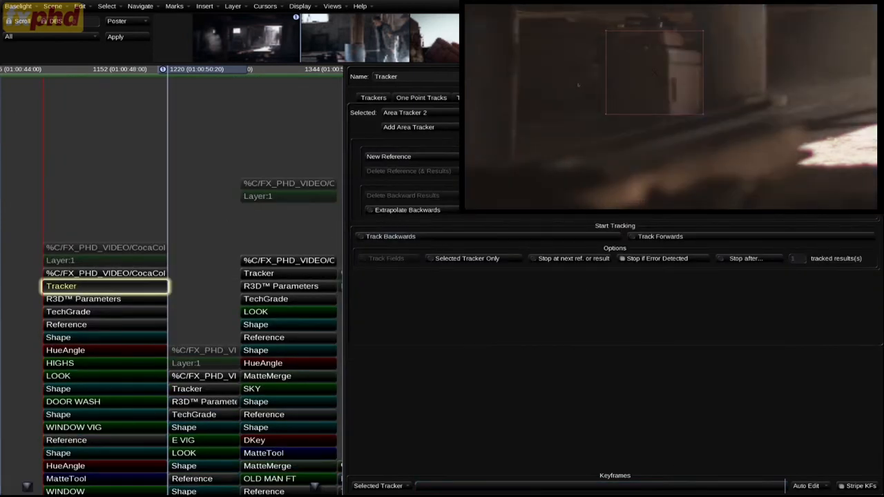
{"action": "left_click_drag", "start_coordinate": [168, 486], "coordinate": [71, 487]}
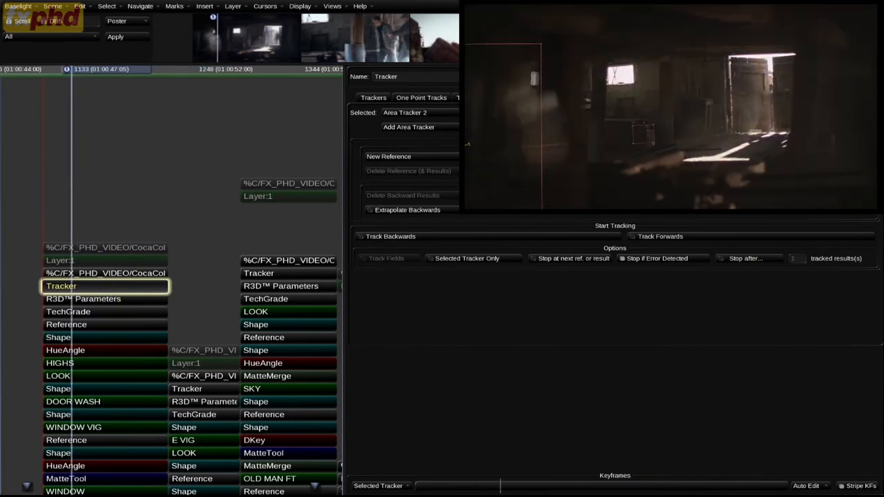
{"action": "key", "text": "space"}
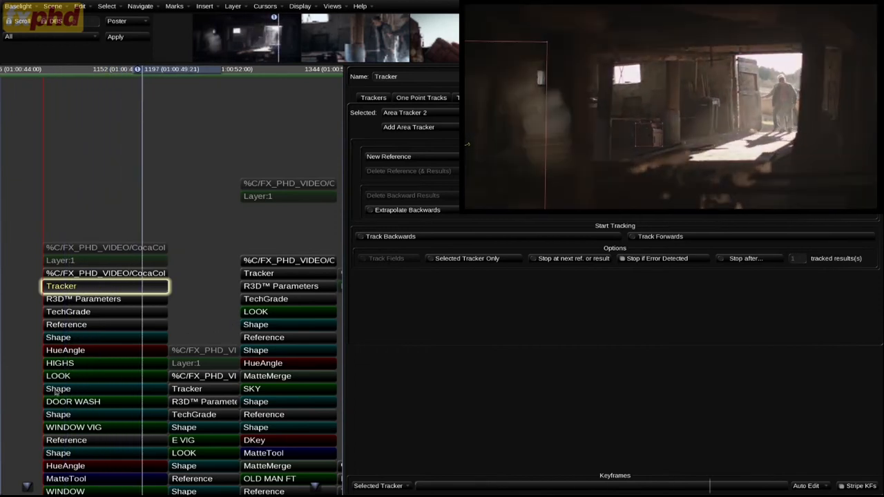
Step: Examine the machine's Shape and DKey, showing and hiding the matte overlay while viewing the machine in close-up
{"action": "scroll", "coordinate": [67, 434], "scroll_direction": "down", "scroll_amount": 8}
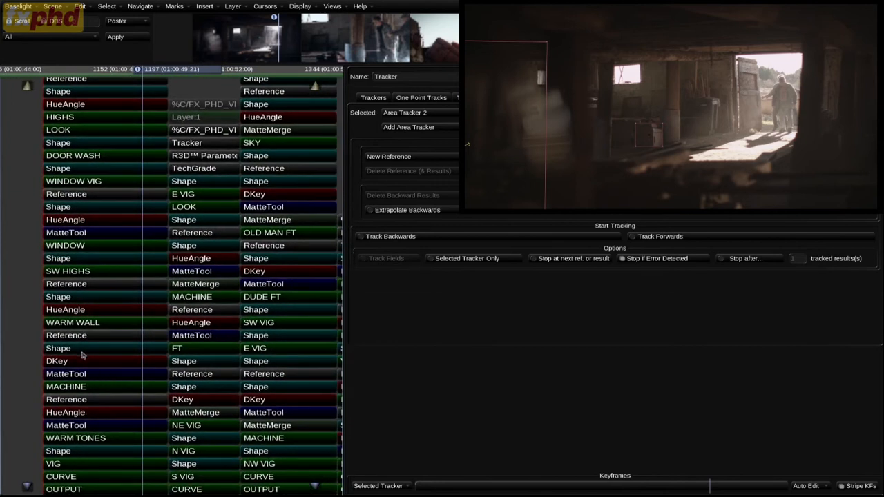
{"action": "left_click", "coordinate": [73, 350]}
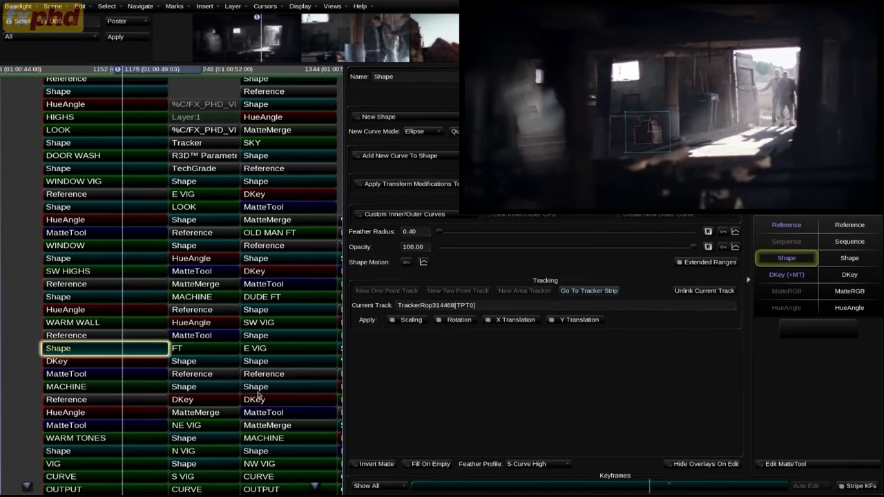
{"action": "key", "text": "Down"}
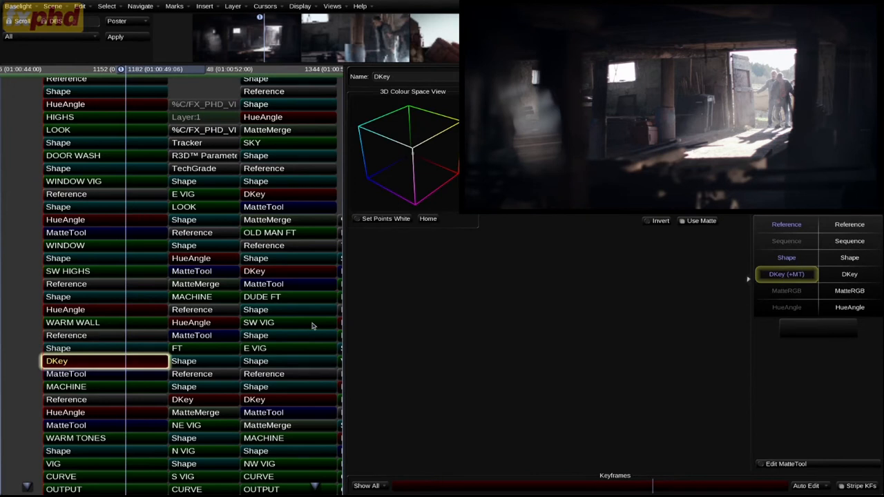
{"action": "key", "text": "m"}
{"action": "left_click_drag", "start_coordinate": [674, 127], "coordinate": [713, 104]}
{"action": "scroll", "coordinate": [714, 104], "scroll_direction": "up", "scroll_amount": 4}
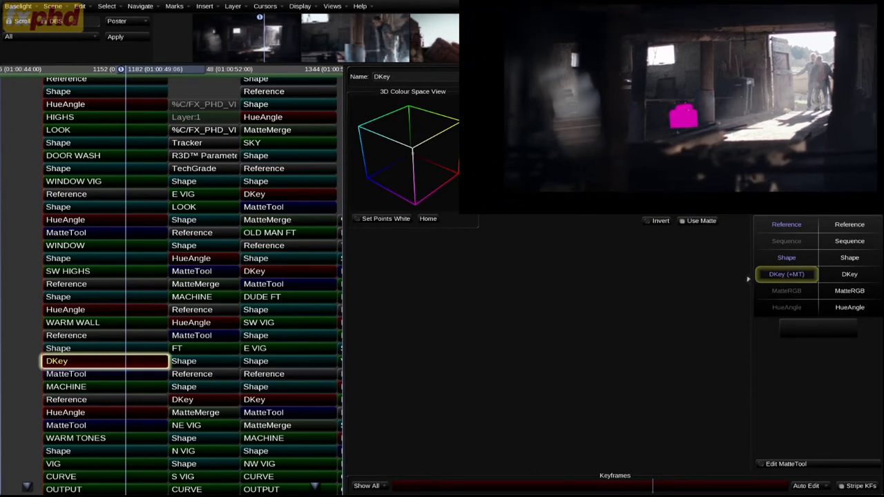
{"action": "scroll", "coordinate": [704, 118], "scroll_direction": "up", "scroll_amount": 1}
{"action": "left_click_drag", "start_coordinate": [685, 132], "coordinate": [656, 110]}
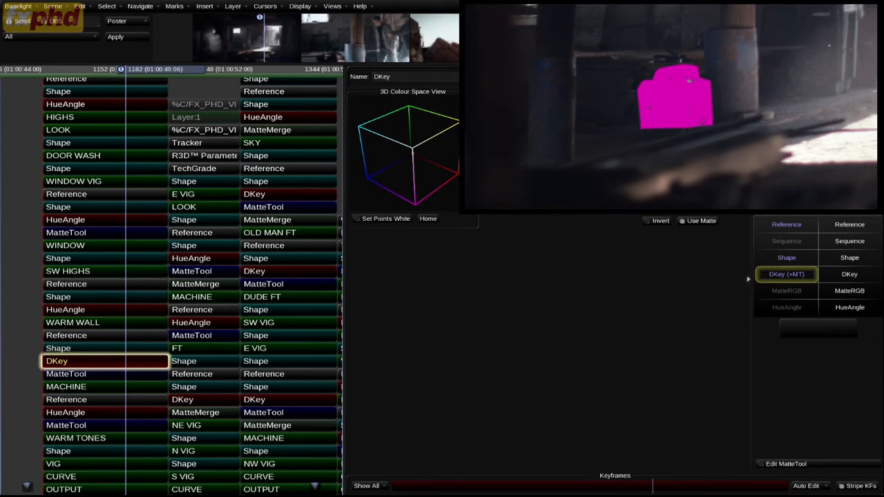
{"action": "key", "text": "m"}
{"action": "key", "text": "m"}
{"action": "key", "text": "m"}
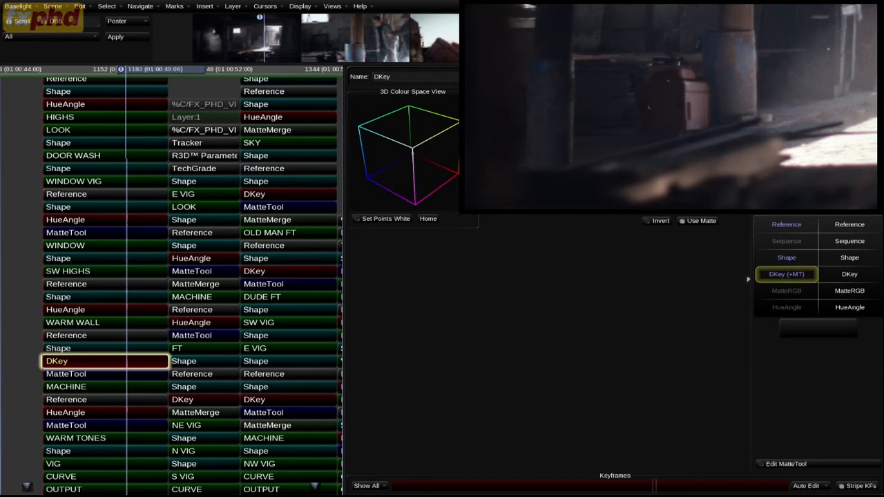
Step: Select the MACHINE layer at frame 1193 and toggle its grade repeatedly to judge the effect, leaving it enabled
{"action": "left_click", "coordinate": [138, 386]}
{"action": "key", "text": "d"}
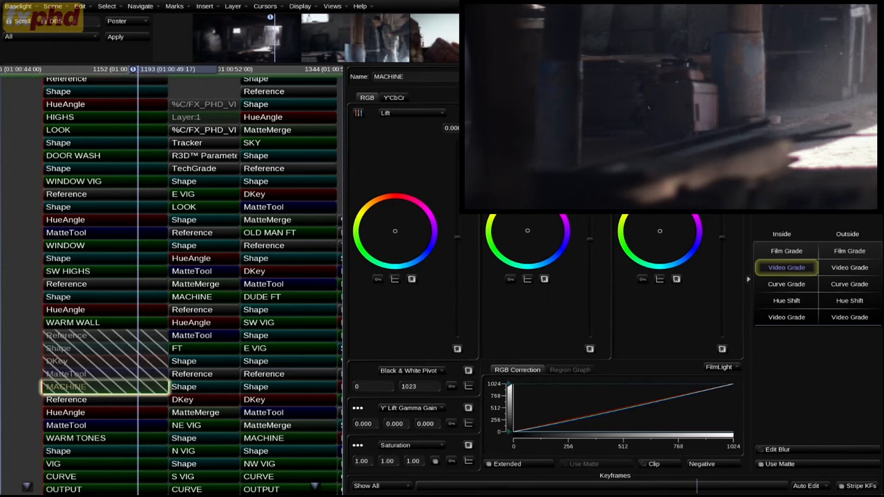
{"action": "key", "text": "d"}
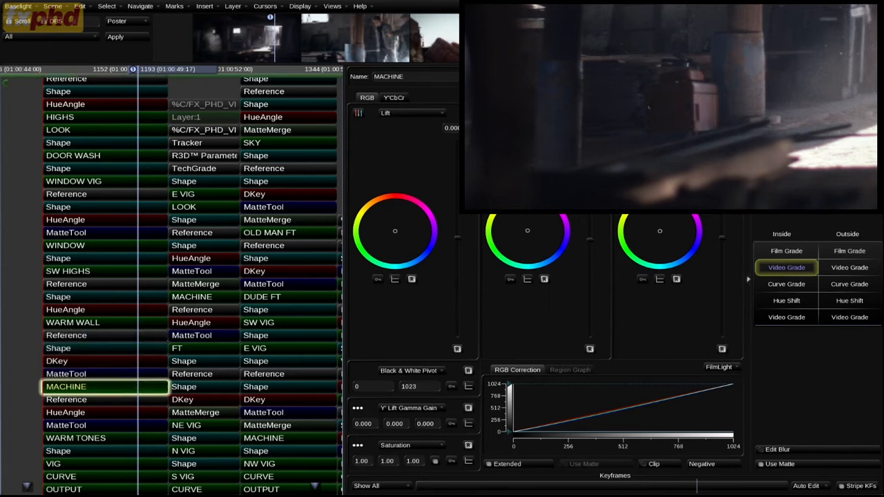
{"action": "key", "text": "d"}
{"action": "key", "text": "d"}
{"action": "key", "text": "d"}
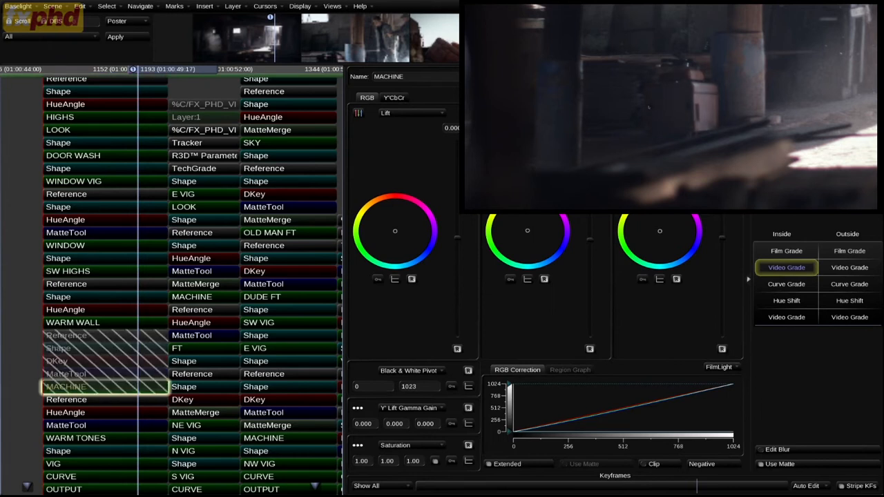
{"action": "key", "text": "d"}
{"action": "key", "text": "d"}
{"action": "key", "text": "d"}
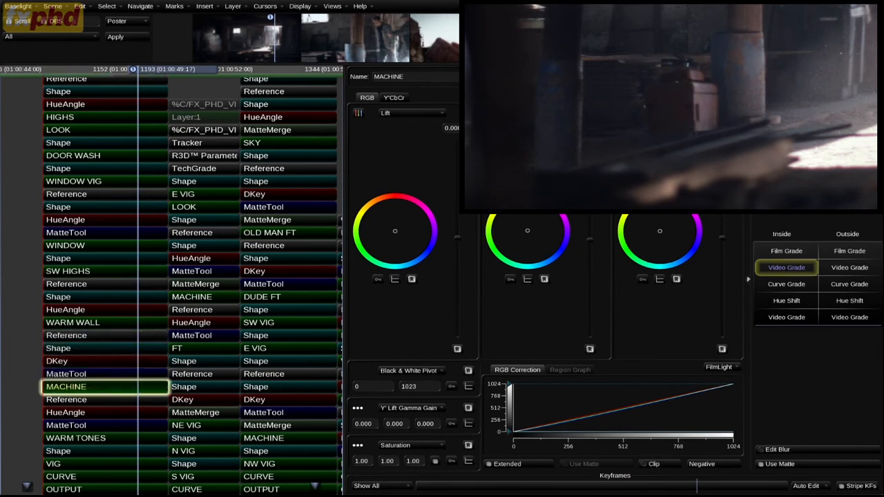
Step: Inspect the graded machine in close-up and play the shot backwards and forwards in full view
{"action": "scroll", "coordinate": [638, 123], "scroll_direction": "up", "scroll_amount": 5}
{"action": "left_click_drag", "start_coordinate": [642, 131], "coordinate": [651, 108]}
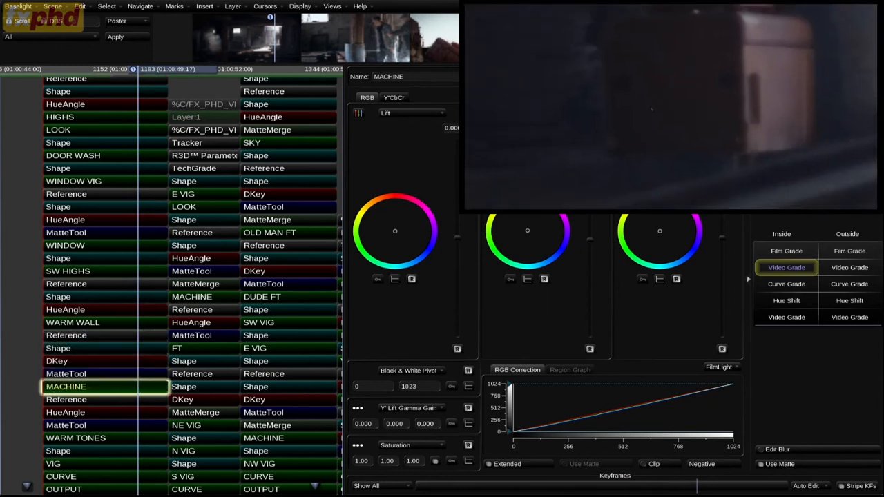
{"action": "scroll", "coordinate": [612, 68], "scroll_direction": "down", "scroll_amount": 1}
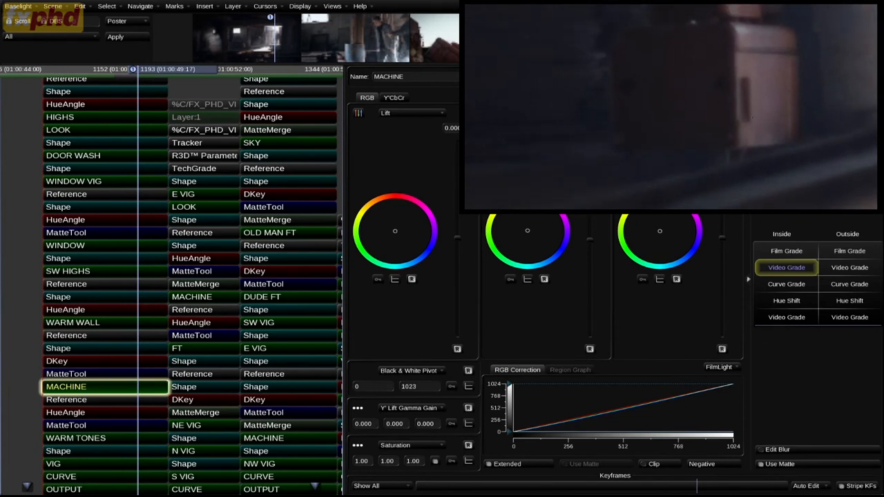
{"action": "key", "text": "j"}
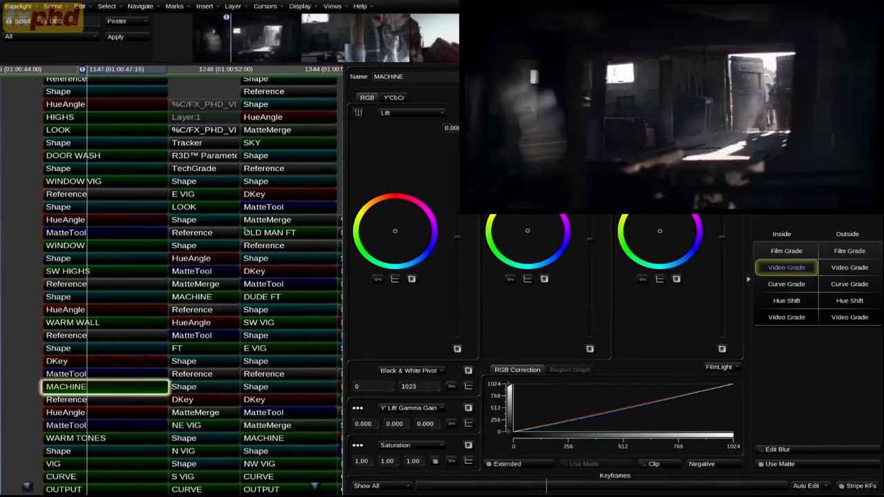
{"action": "key", "text": "l"}
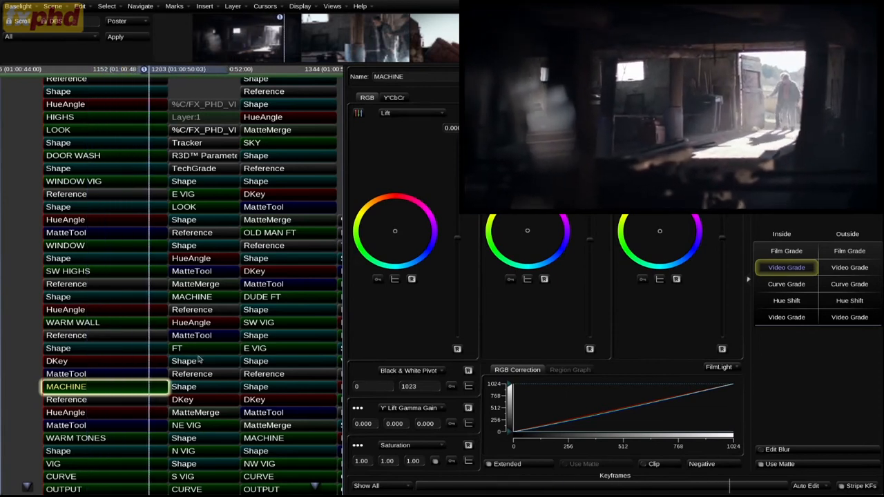
Step: Select the WARM TONES layer at frame 1203 and show its matte overlay, hiding it after inspection
{"action": "scroll", "coordinate": [69, 426], "scroll_direction": "down", "scroll_amount": 2}
{"action": "left_click", "coordinate": [81, 411]}
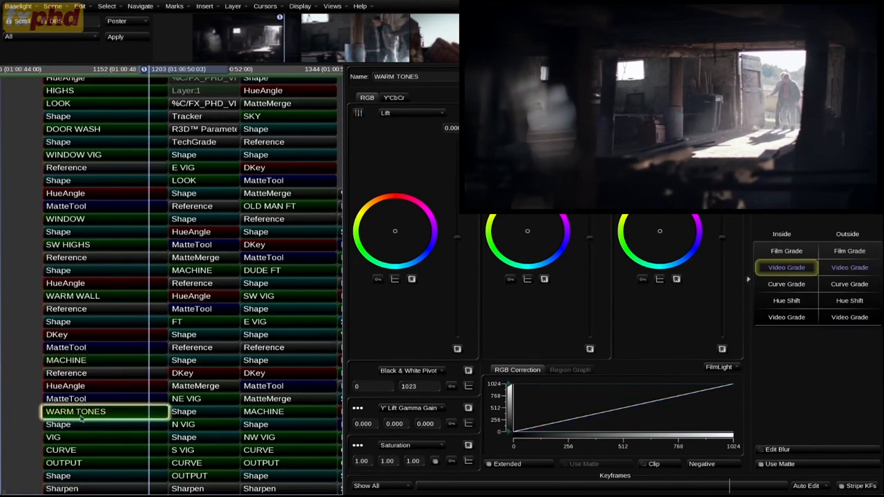
{"action": "key", "text": "m"}
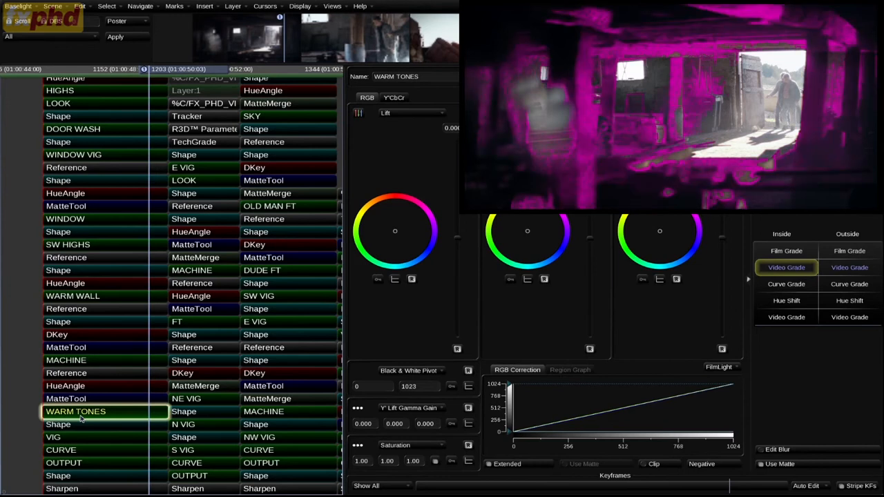
{"action": "key", "text": "m"}
Step: Toggle the WARM TONES grade repeatedly, recheck its matte overlay and leave the grade enabled
{"action": "key", "text": "d"}
{"action": "key", "text": "d"}
{"action": "key", "text": "d"}
{"action": "key", "text": "d"}
{"action": "key", "text": "m"}
{"action": "key", "text": "m"}
{"action": "key", "text": "d"}
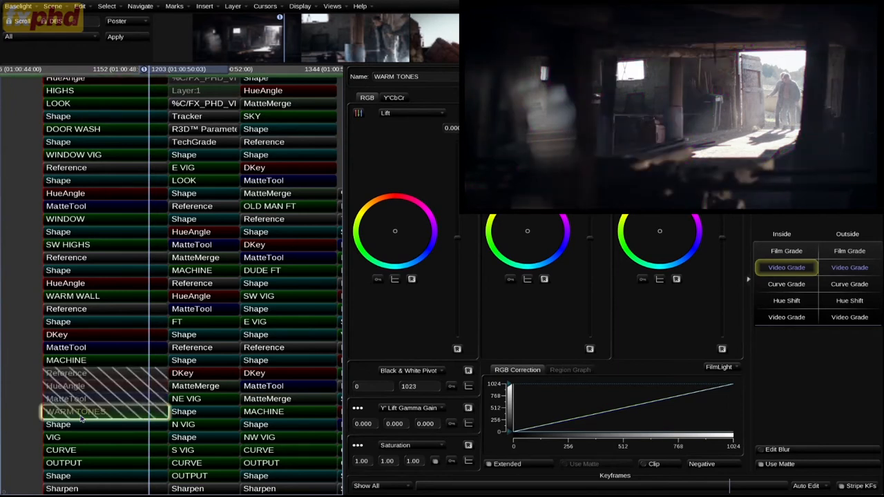
{"action": "key", "text": "d"}
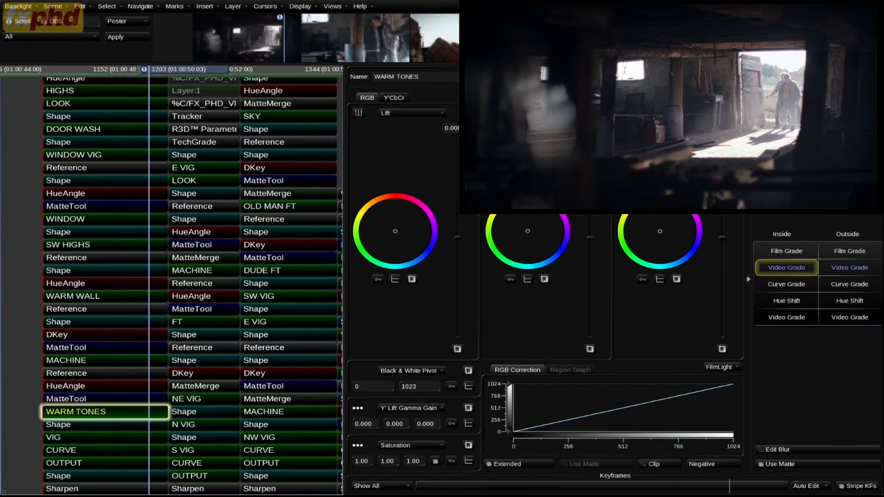
{"action": "key", "text": "d"}
{"action": "key", "text": "d"}
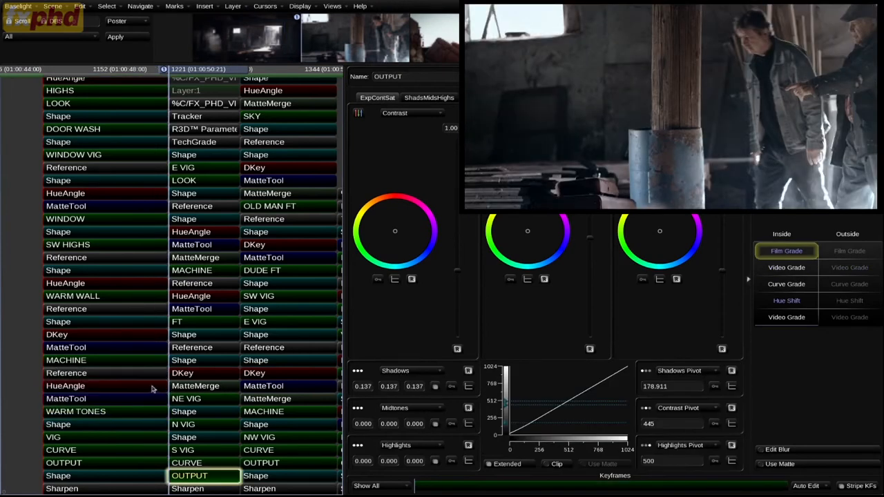
Step: Return to frame 1220, examine the VIG layer and its Shape, and show and hide the vignette's matte overlay
{"action": "key", "text": "Left"}
{"action": "left_click", "coordinate": [89, 426]}
{"action": "left_click", "coordinate": [90, 437]}
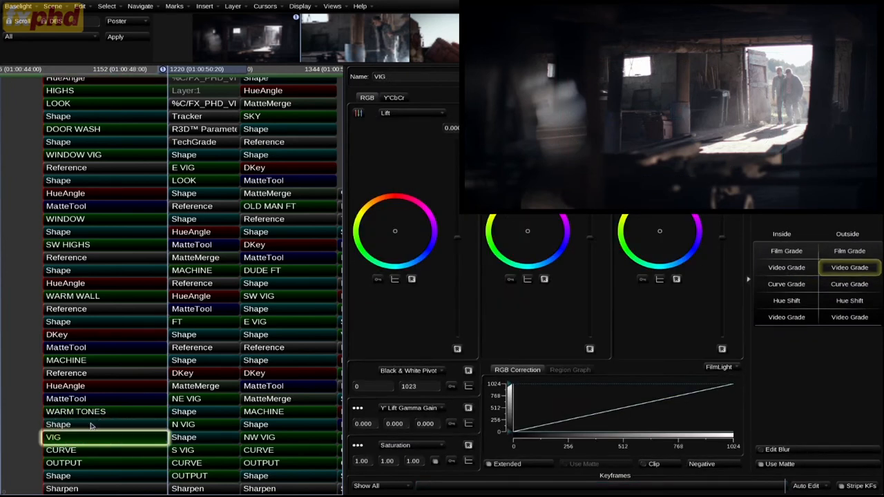
{"action": "key", "text": "m"}
{"action": "key", "text": "m"}
{"action": "key", "text": "m"}
{"action": "key", "text": "m"}
Step: Select the CURVE layer and switch it off and on to judge its Curve Grade
{"action": "left_click", "coordinate": [89, 450]}
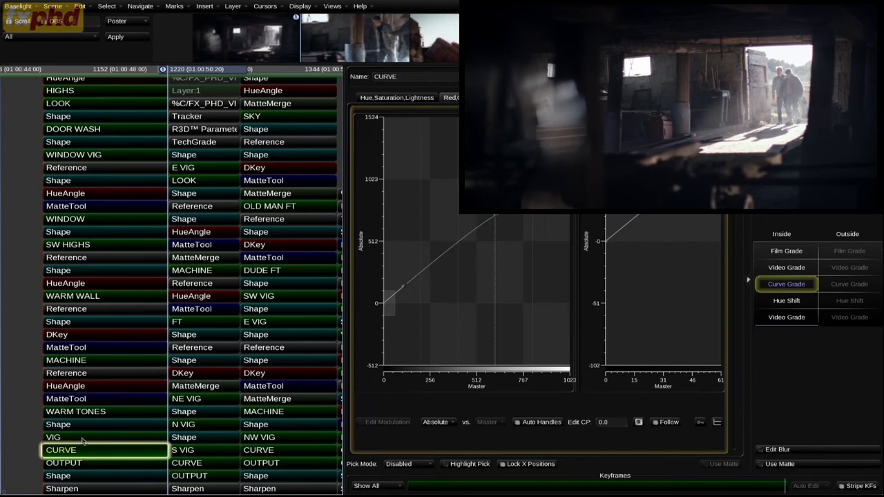
{"action": "left_click", "coordinate": [82, 440]}
{"action": "left_click", "coordinate": [108, 454]}
{"action": "key", "text": "d"}
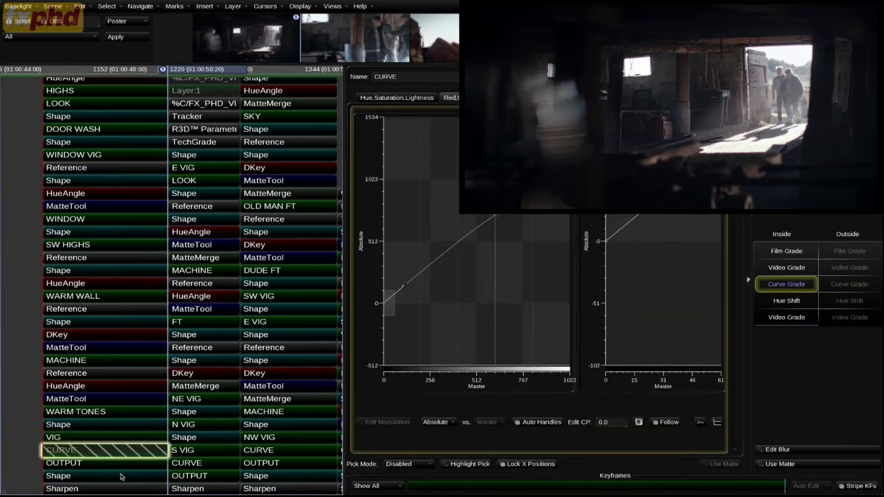
{"action": "key", "text": "d"}
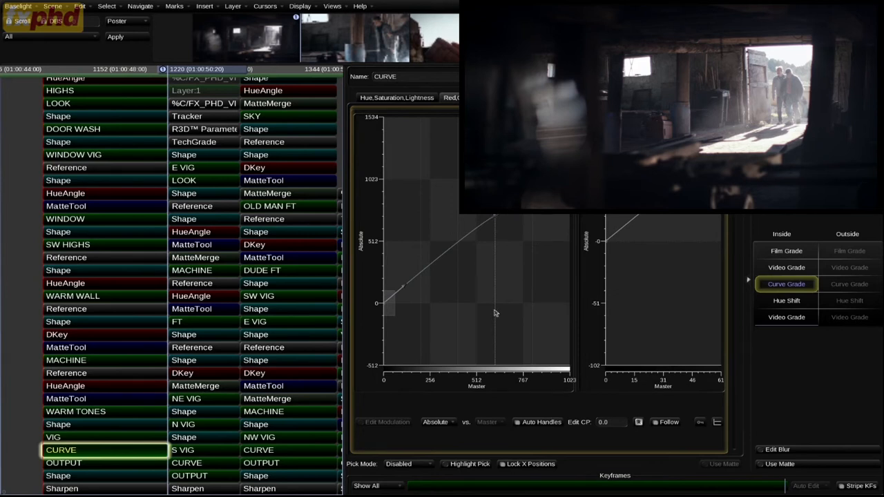
Step: Select the OUTPUT layer and toggle its Film Grade repeatedly to compare the image, leaving it enabled
{"action": "left_click", "coordinate": [89, 462]}
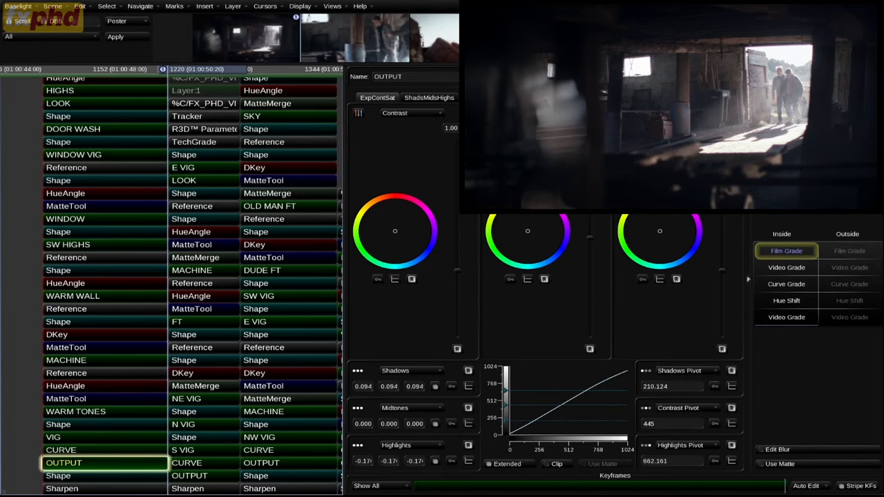
{"action": "key", "text": "d"}
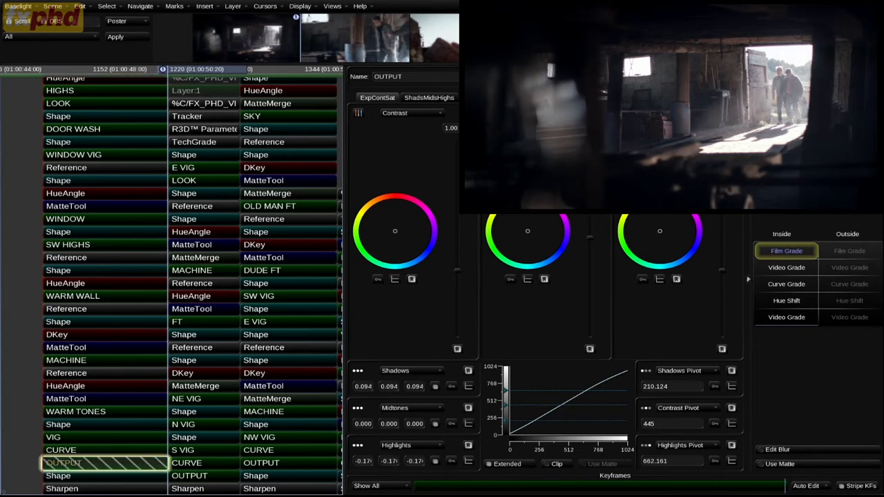
{"action": "key", "text": "d"}
{"action": "key", "text": "d"}
{"action": "key", "text": "d"}
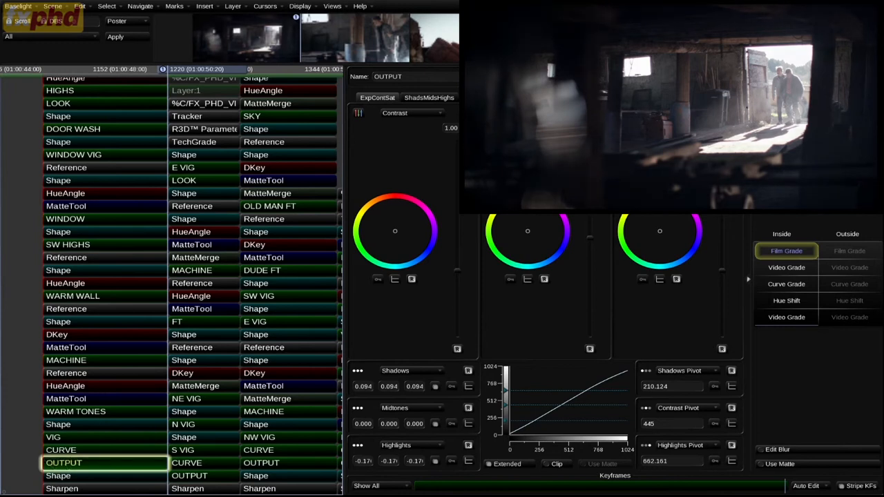
{"action": "key", "text": "d"}
{"action": "key", "text": "d"}
Step: Examine the final Shape and Sharpen layers, switching the sharpening off and on while viewing the doorway in close-up
{"action": "left_click", "coordinate": [104, 478]}
{"action": "left_click", "coordinate": [109, 489]}
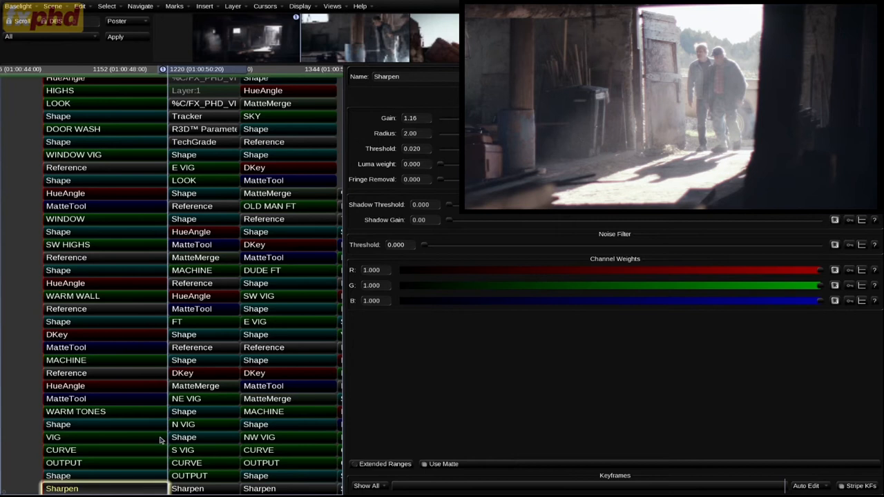
{"action": "key", "text": "d"}
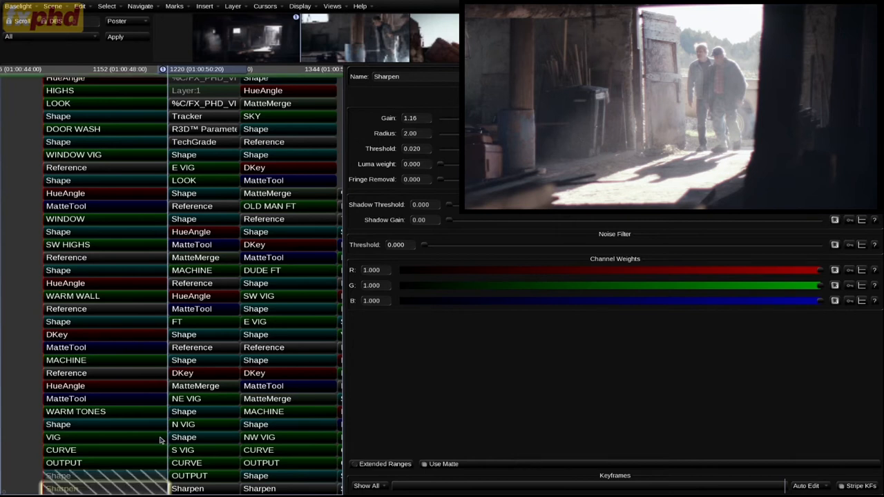
{"action": "key", "text": "d"}
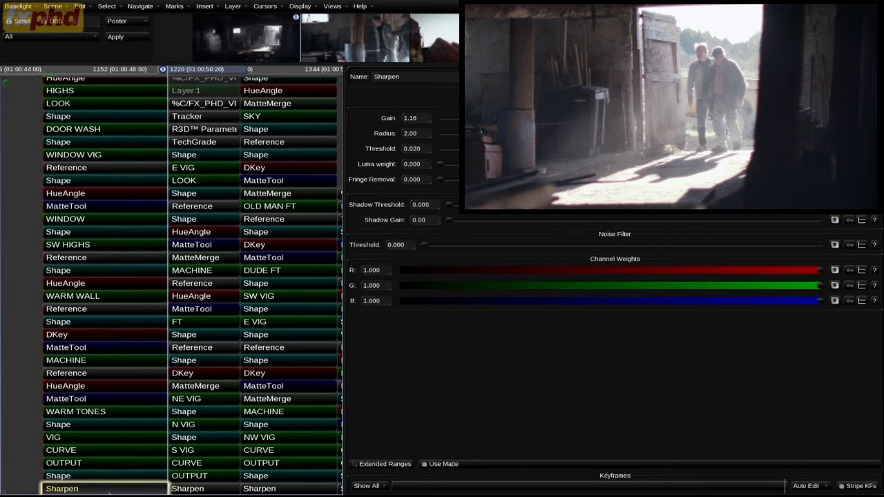
Step: Switch the Sharpen layer off and on twice while comparing fine detail around the barn doorway in close-up
{"action": "key", "text": "d"}
{"action": "key", "text": "d"}
{"action": "key", "text": "d"}
{"action": "key", "text": "d"}
{"action": "scroll", "coordinate": [668, 130], "scroll_direction": "up", "scroll_amount": 3}
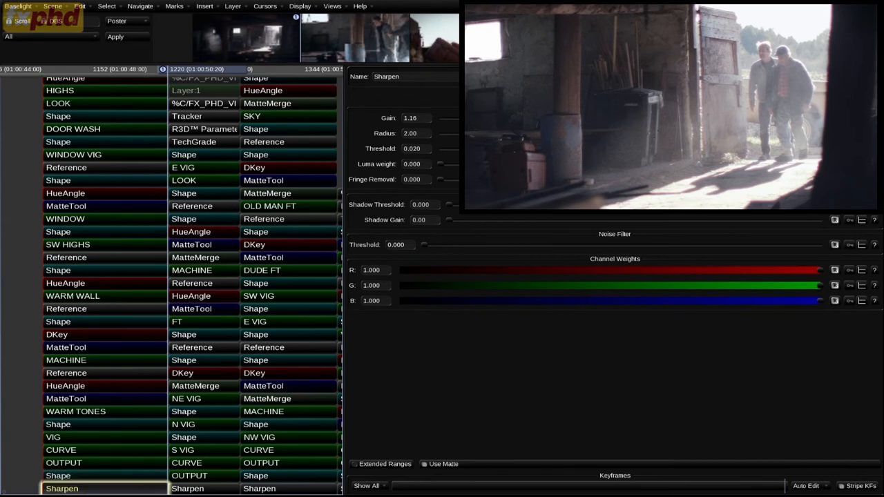
Step: Return the image to full frame and examine the Shape that limits the Sharpen layer, ending with Sharpen selected
{"action": "key", "text": "Home"}
{"action": "key", "text": "Up"}
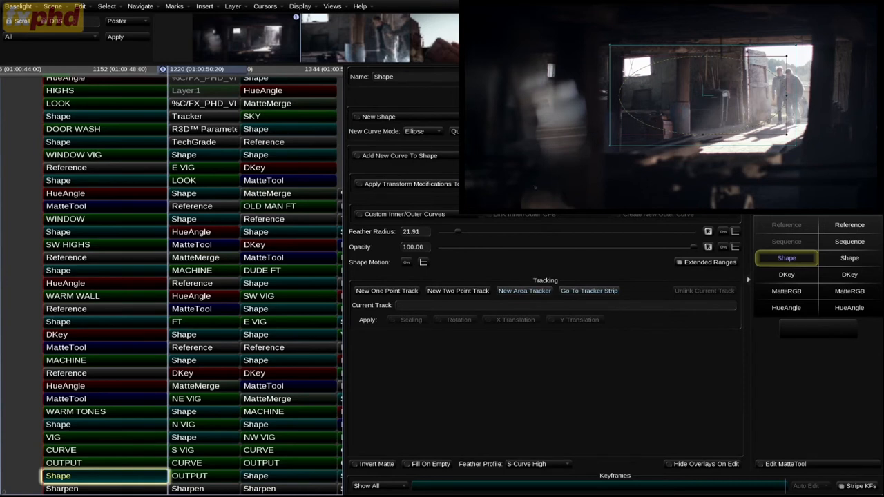
{"action": "left_click", "coordinate": [123, 488]}
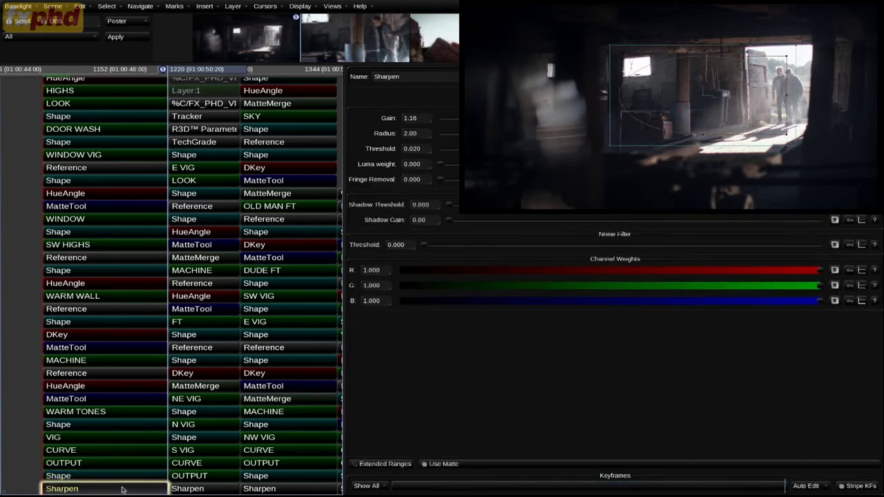
{"action": "key", "text": "Up"}
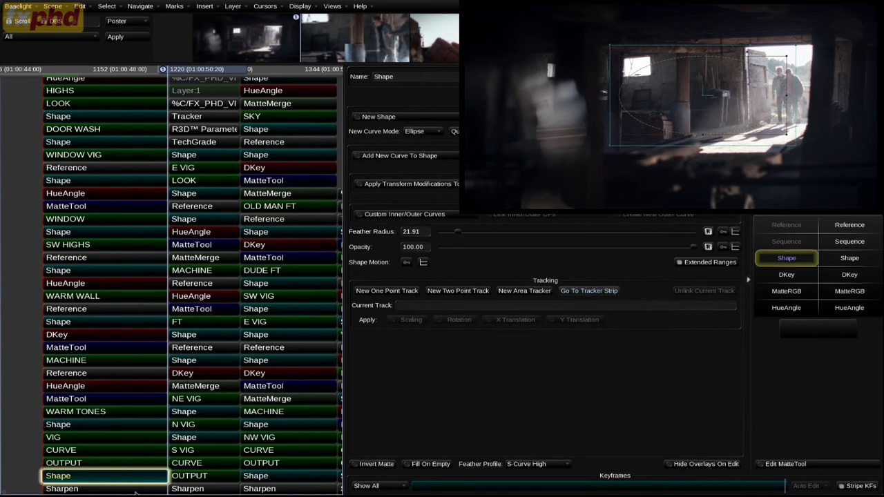
{"action": "left_click", "coordinate": [138, 489]}
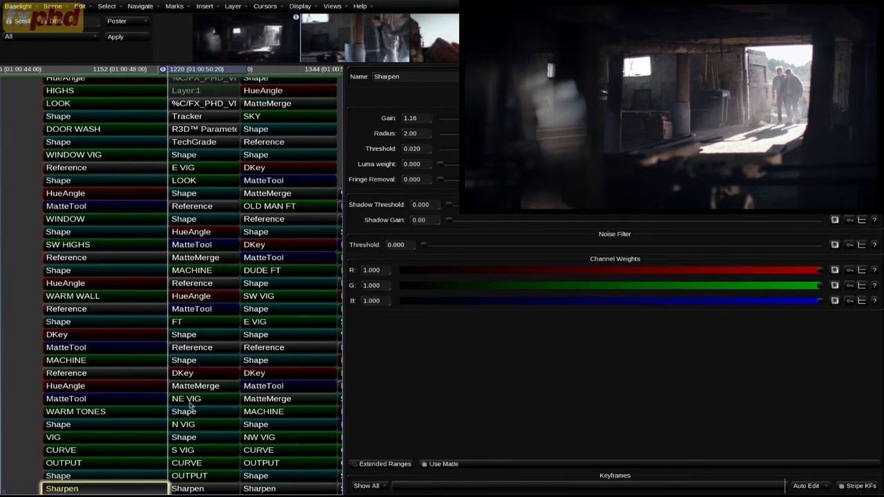
Step: Go to the second shot in the timeline and bring its grading stack into view
{"action": "scroll", "coordinate": [135, 373], "scroll_direction": "down", "scroll_amount": 3}
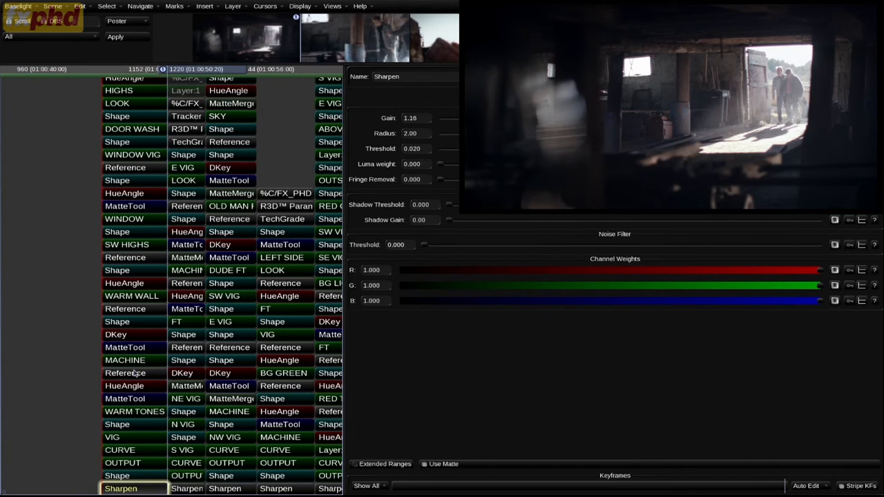
{"action": "left_click_drag", "start_coordinate": [265, 233], "coordinate": [182, 233]}
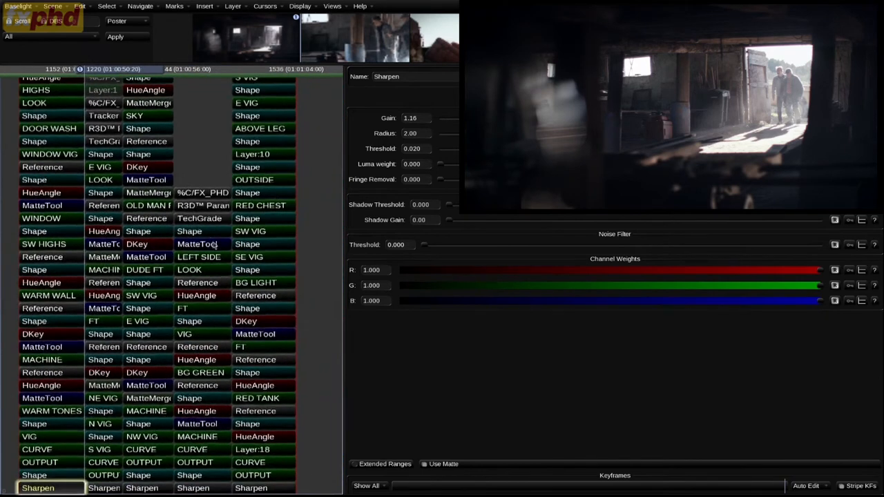
{"action": "scroll", "coordinate": [173, 273], "scroll_direction": "up", "scroll_amount": 1}
{"action": "key", "text": "ctrl+Right"}
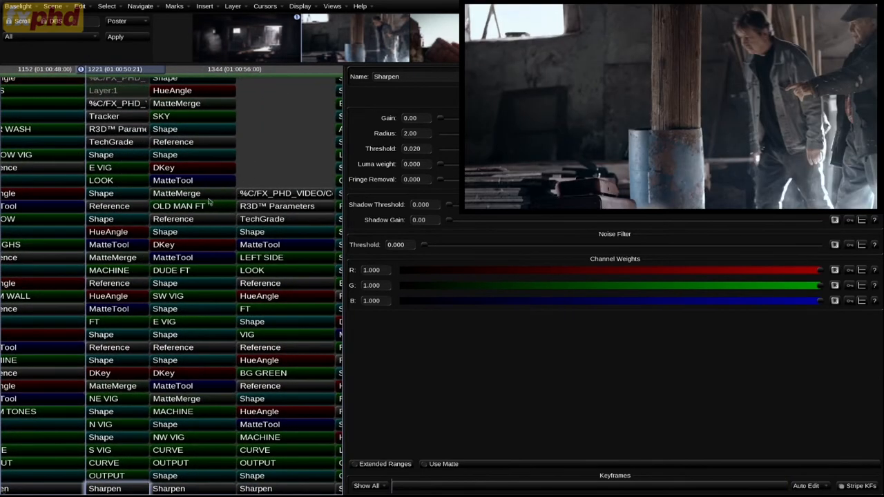
{"action": "key", "text": "ctrl+Left"}
{"action": "left_click_drag", "start_coordinate": [163, 263], "coordinate": [146, 247]}
{"action": "key", "text": "ctrl+Right"}
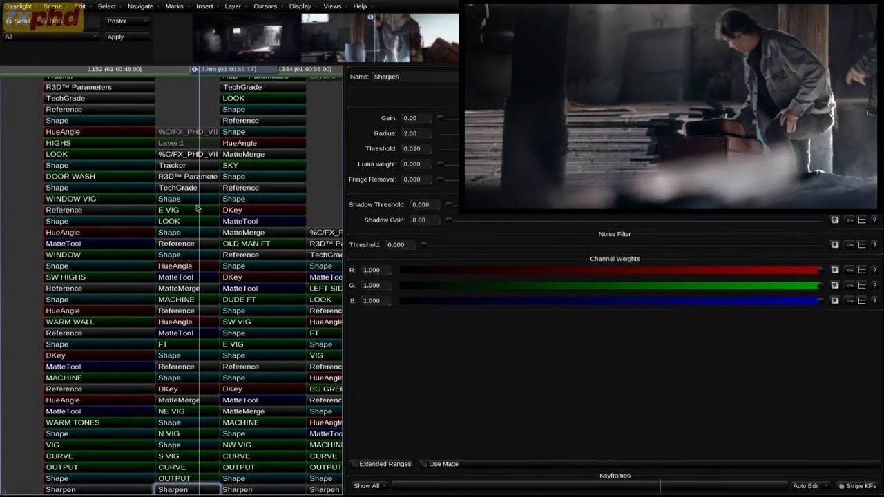
Step: Play the second shot and jump between the first two shots to compare their looks, ending at frame 1221
{"action": "key", "text": "space"}
{"action": "key", "text": "ctrl+Left"}
{"action": "key", "text": "ctrl+Left"}
{"action": "key", "text": "b"}
{"action": "key", "text": "b"}
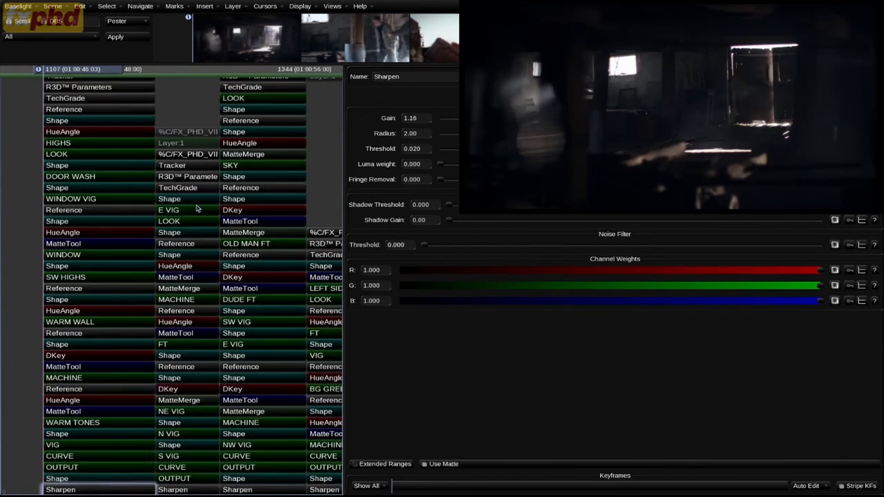
{"action": "key", "text": "ctrl+Right"}
{"action": "key", "text": "ctrl+Left"}
{"action": "key", "text": "ctrl+Right"}
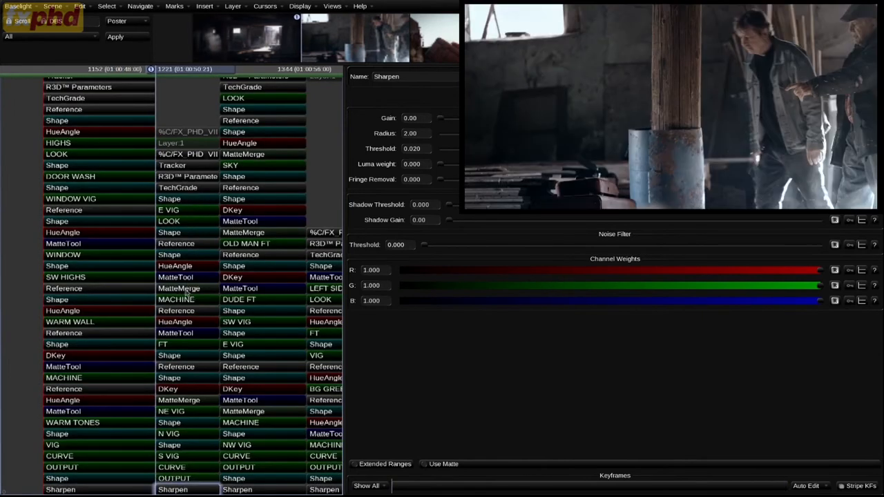
Step: Step back and forth across the cut between frames 1220 and 1221 to judge how the two shots match
{"action": "left_click_drag", "start_coordinate": [192, 288], "coordinate": [121, 286]}
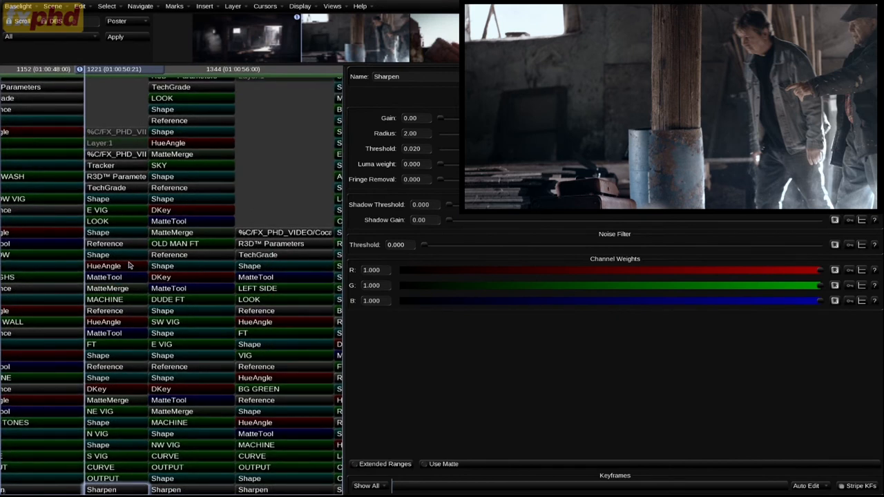
{"action": "key", "text": "Left"}
{"action": "key", "text": "Right"}
{"action": "key", "text": "Left"}
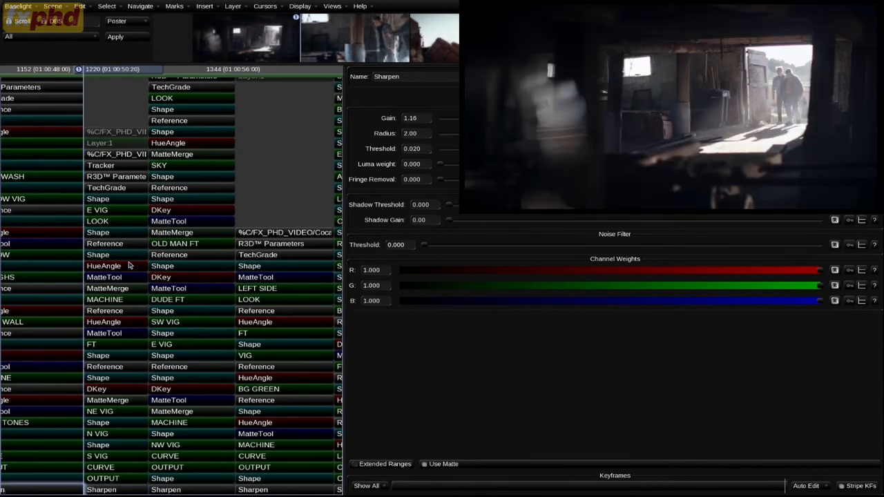
{"action": "key", "text": "Right"}
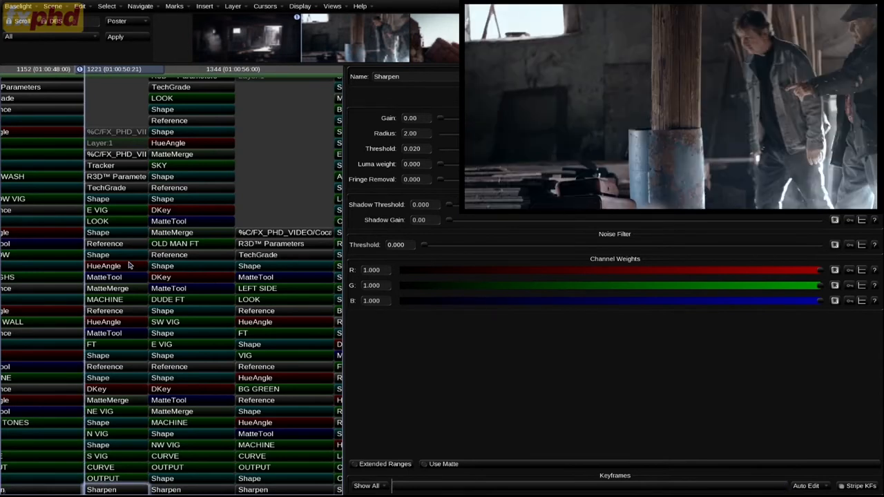
{"action": "key", "text": "Left"}
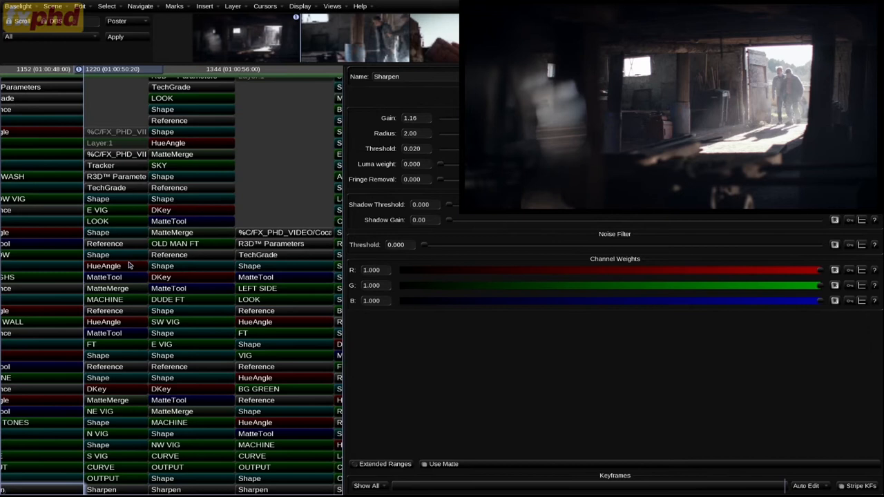
{"action": "key", "text": "Right"}
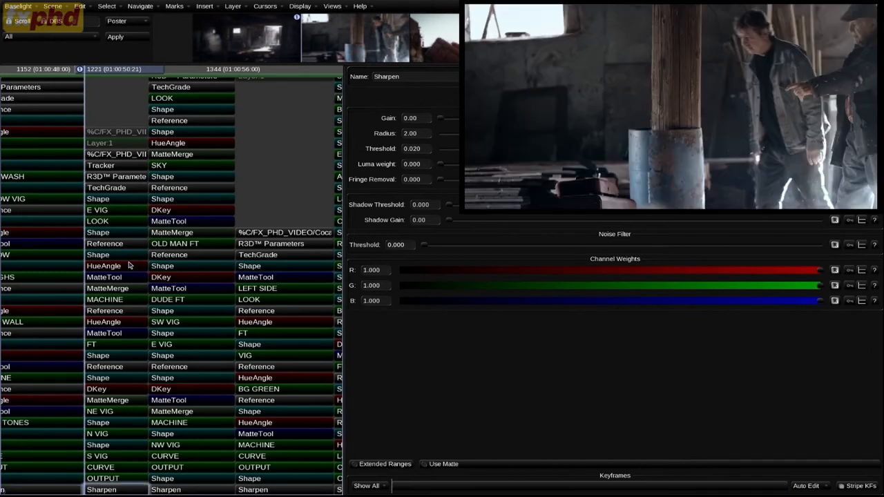
{"action": "key", "text": "Left"}
{"action": "key", "text": "Right"}
Step: Select the second shot's E VIG layer and toggle it repeatedly to judge the vignette, leaving it enabled
{"action": "left_click", "coordinate": [104, 200]}
{"action": "left_click", "coordinate": [104, 210]}
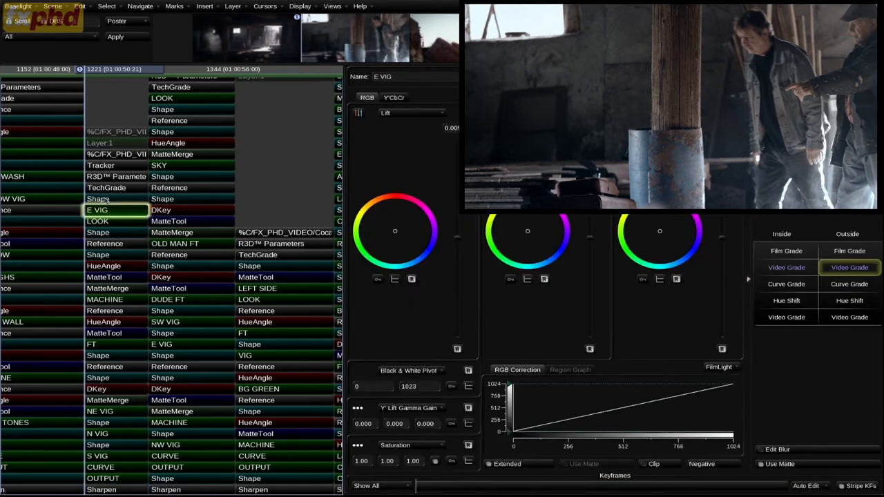
{"action": "key", "text": "d"}
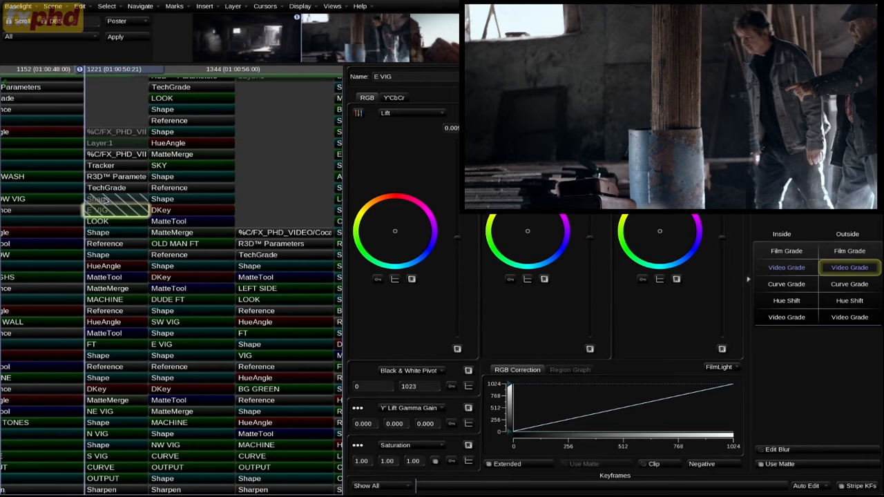
{"action": "key", "text": "d"}
{"action": "key", "text": "d"}
{"action": "key", "text": "d"}
{"action": "key", "text": "d"}
{"action": "key", "text": "d"}
{"action": "key", "text": "d"}
{"action": "key", "text": "d"}
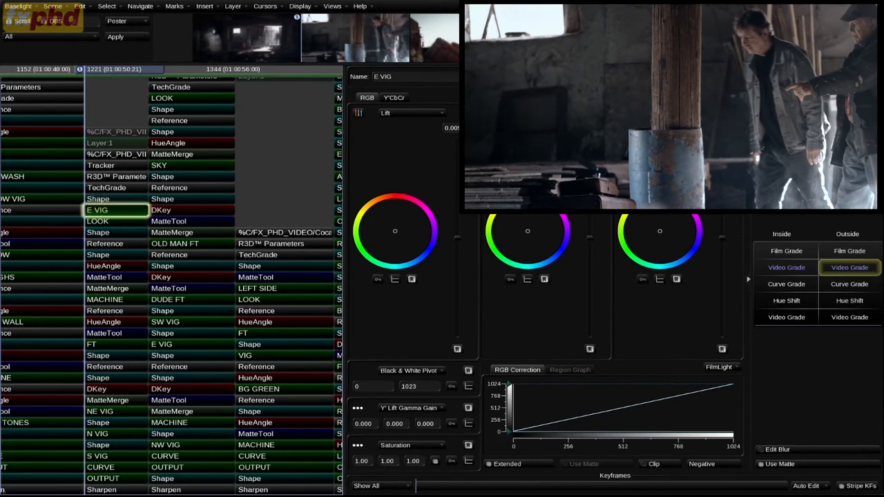
Step: Recheck the cut into frame 1221 and open the second shot's R3D Parameters
{"action": "key", "text": "Left"}
{"action": "key", "text": "Right"}
{"action": "left_click_drag", "start_coordinate": [121, 150], "coordinate": [213, 209]}
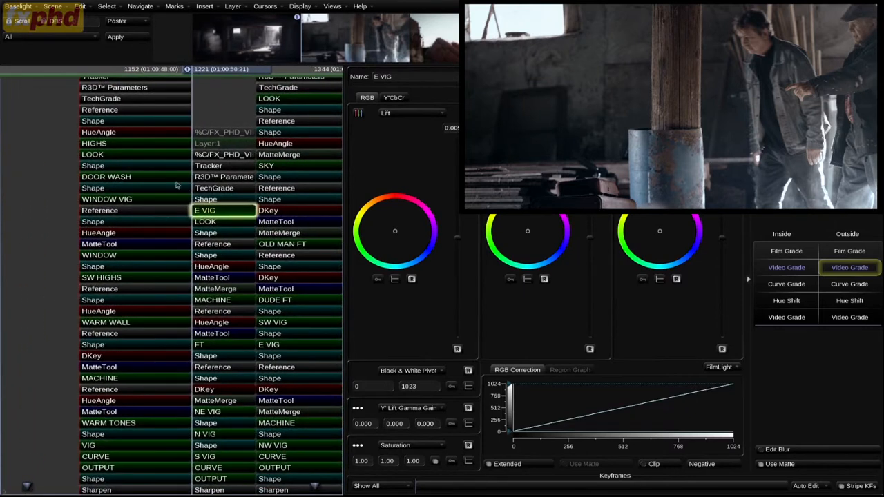
{"action": "left_click", "coordinate": [223, 178]}
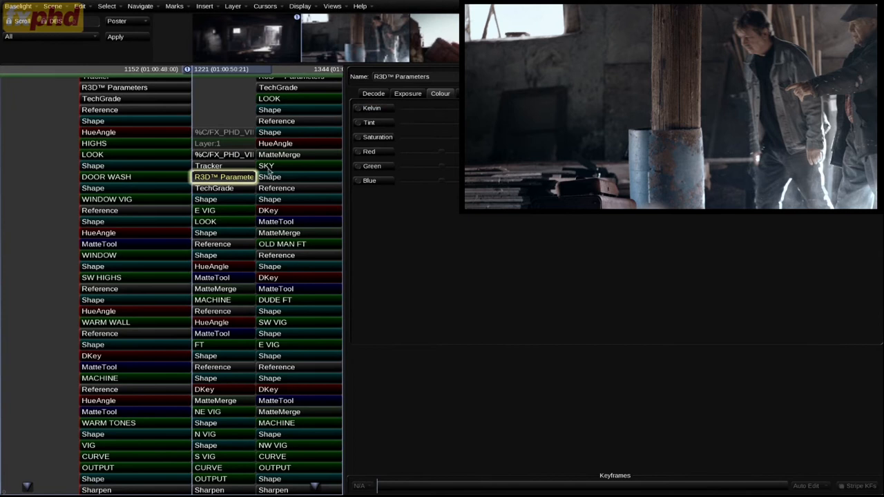
Step: Select the second shot's TechGrade and switch it off and on to compare its contrast, leaving it enabled
{"action": "left_click", "coordinate": [232, 190]}
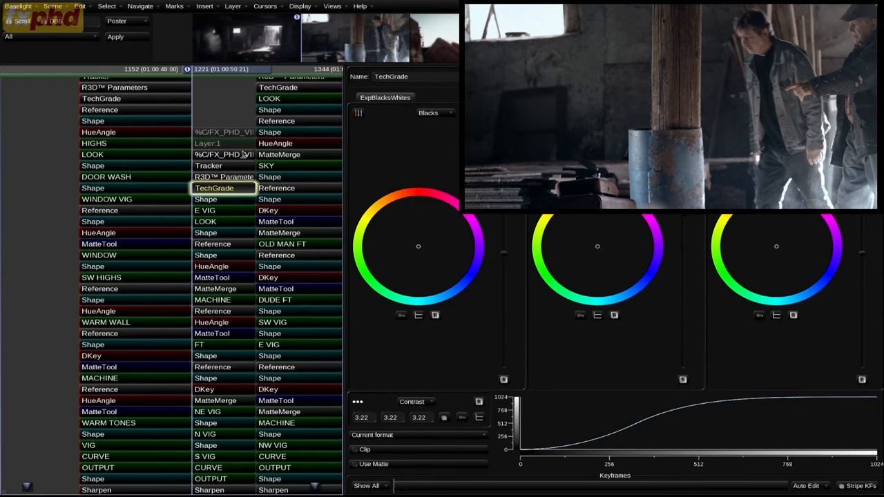
{"action": "key", "text": "d"}
{"action": "key", "text": "d"}
{"action": "key", "text": "d"}
{"action": "key", "text": "d"}
Step: Select the second shot's LOOK layer and toggle its grade repeatedly to compare the colour, leaving it enabled
{"action": "left_click", "coordinate": [213, 222]}
{"action": "key", "text": "d"}
{"action": "key", "text": "d"}
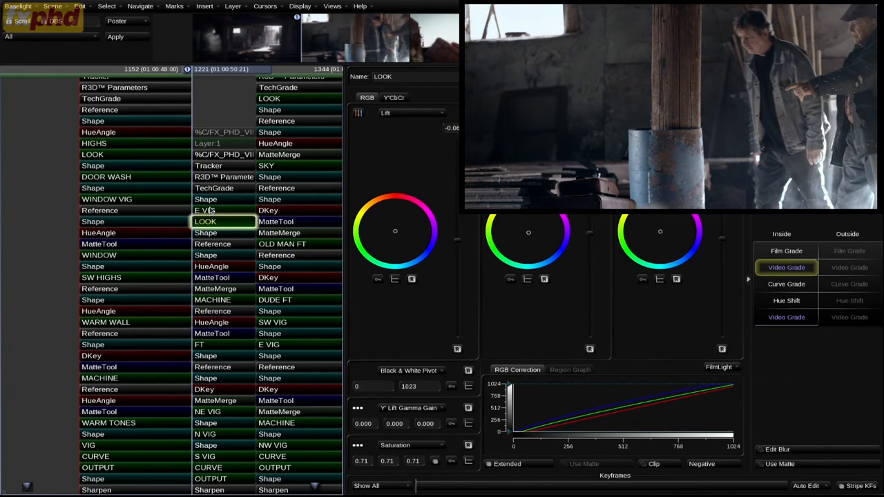
{"action": "key", "text": "d"}
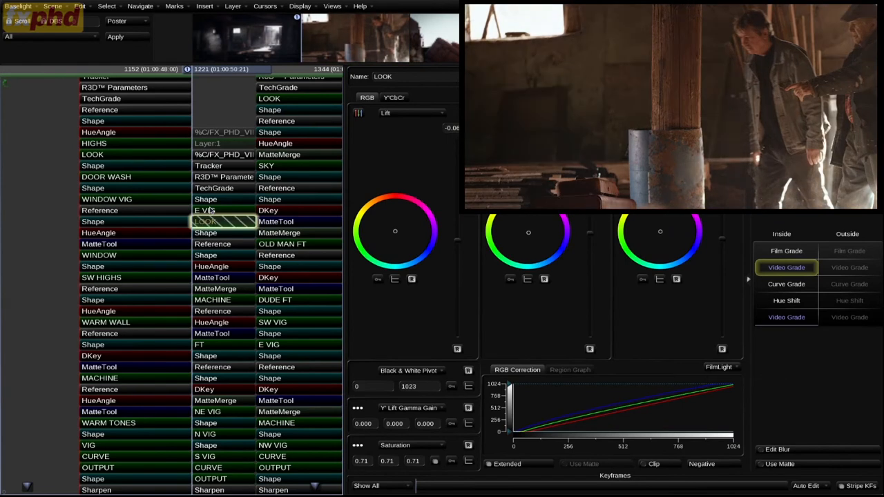
{"action": "key", "text": "d"}
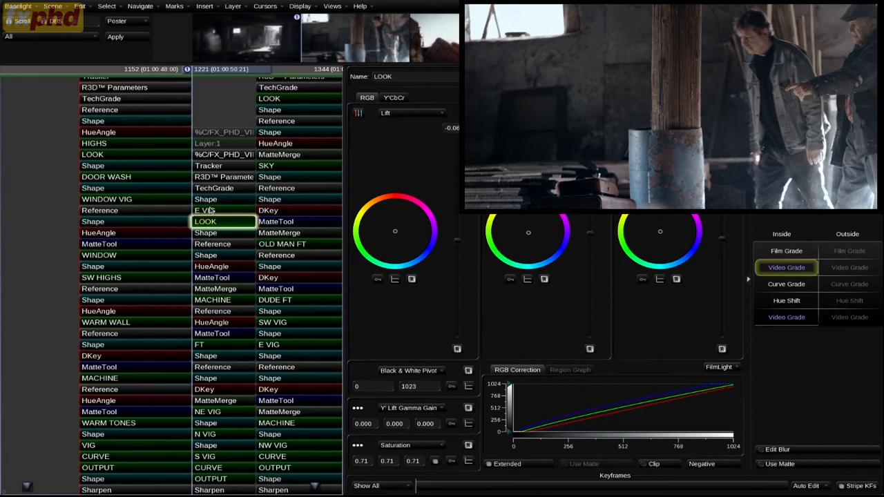
{"action": "key", "text": "d"}
{"action": "key", "text": "d"}
{"action": "key", "text": "ctrl+z"}
{"action": "key", "text": "ctrl+y"}
{"action": "key", "text": "ctrl+z"}
{"action": "key", "text": "ctrl+y"}
Step: Show the MACHINE layer's matte over the suitcases, play to frame 1275, and examine its inside and outside Shapes
{"action": "left_click", "coordinate": [220, 301]}
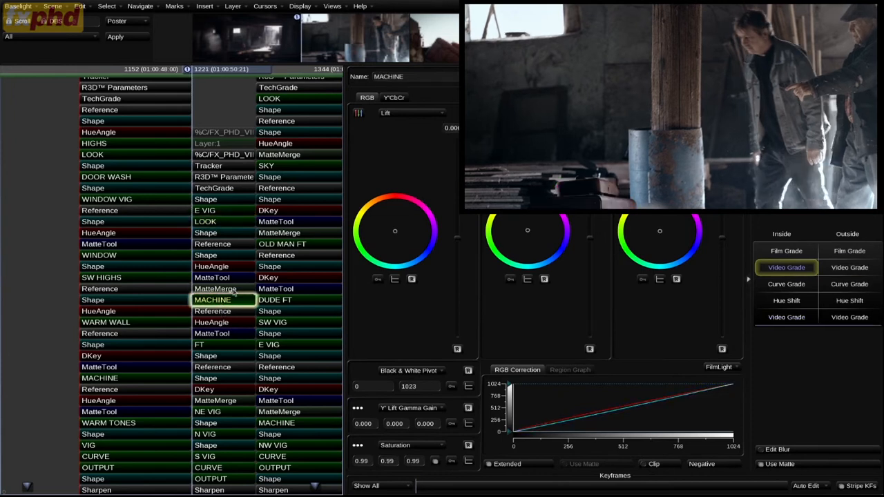
{"action": "key", "text": "m"}
{"action": "key", "text": "space"}
{"action": "key", "text": "Up"}
{"action": "key", "text": "Up"}
{"action": "key", "text": "Up"}
{"action": "key", "text": "Up"}
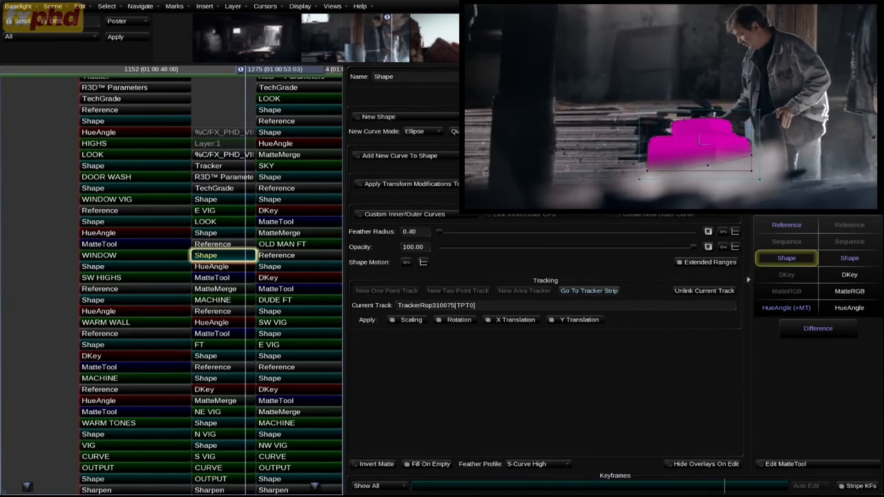
{"action": "left_click", "coordinate": [850, 258]}
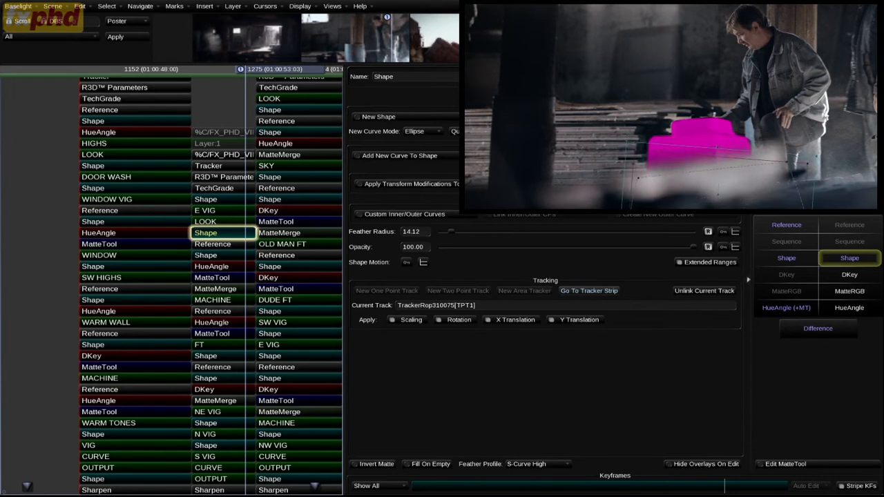
Step: Hide the matte overlay and view the suitcases in close-up, checking E VIG, MACHINE and the outside Shape
{"action": "left_click", "coordinate": [222, 211]}
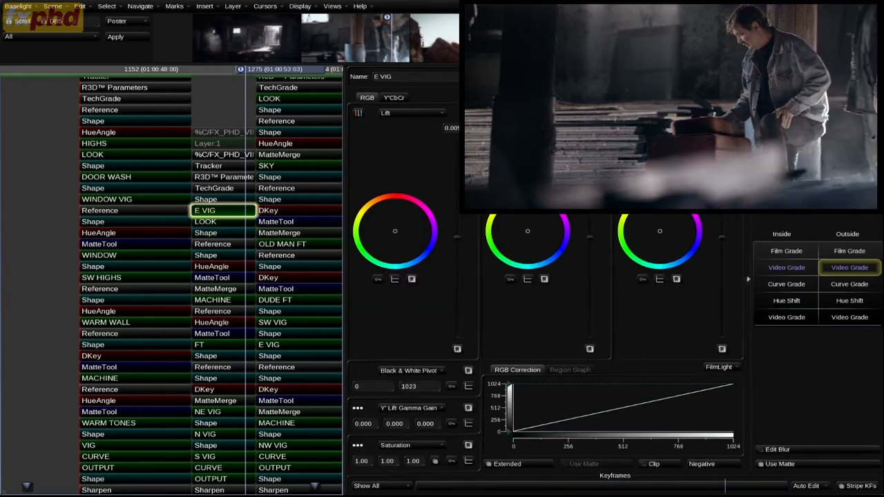
{"action": "left_click", "coordinate": [213, 299]}
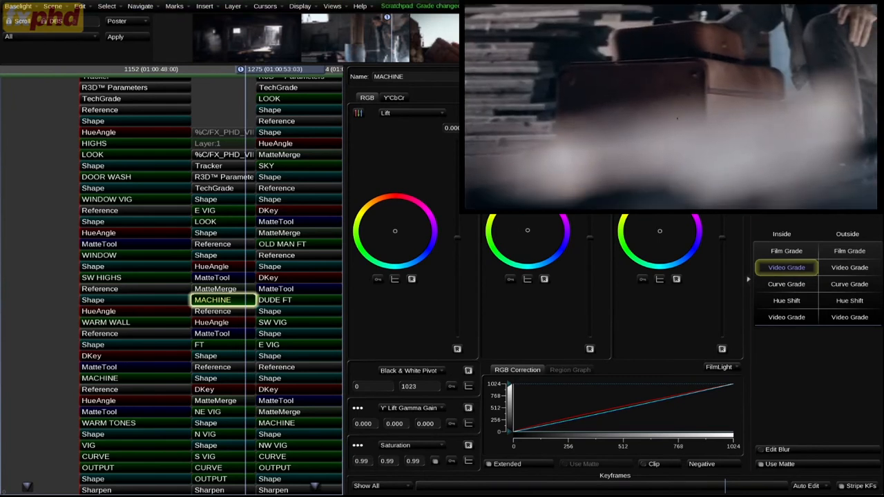
{"action": "left_click", "coordinate": [212, 256]}
{"action": "left_click", "coordinate": [213, 233]}
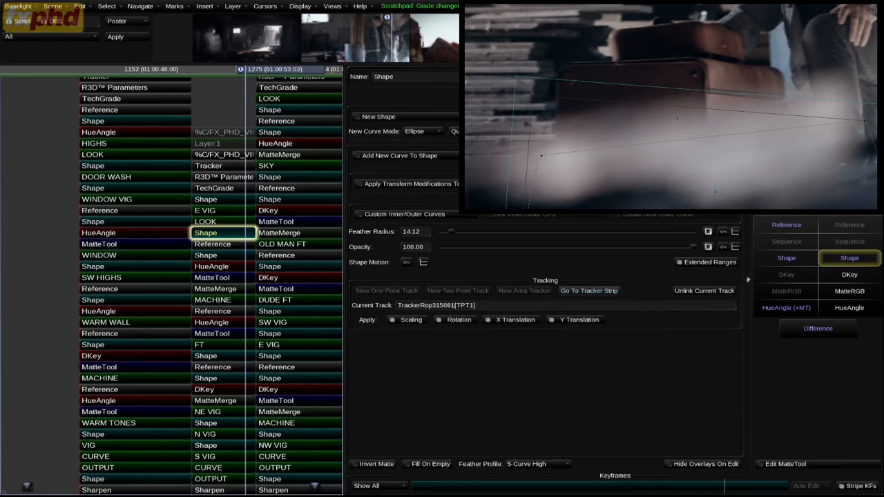
Step: Delete the MACHINE matte's outside Shape curve to compare the foreground blur, and undo the deletion
{"action": "key", "text": "Delete"}
{"action": "left_click", "coordinate": [376, 202]}
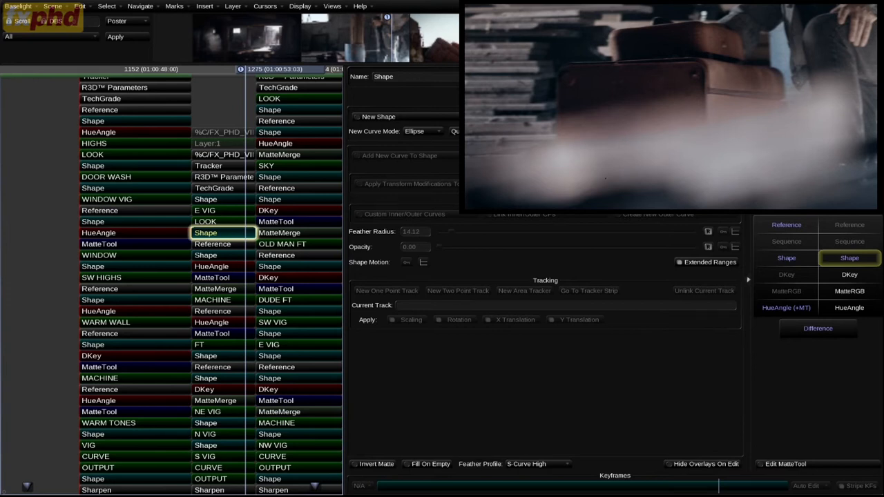
{"action": "key", "text": "ctrl+z"}
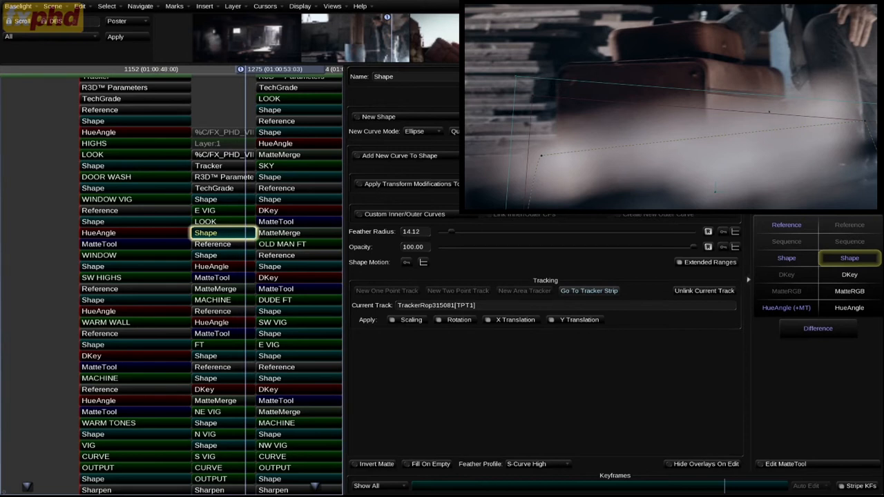
Step: Select the second shot's MACHINE layer and check the Reference strip of its matte
{"action": "left_click", "coordinate": [228, 301]}
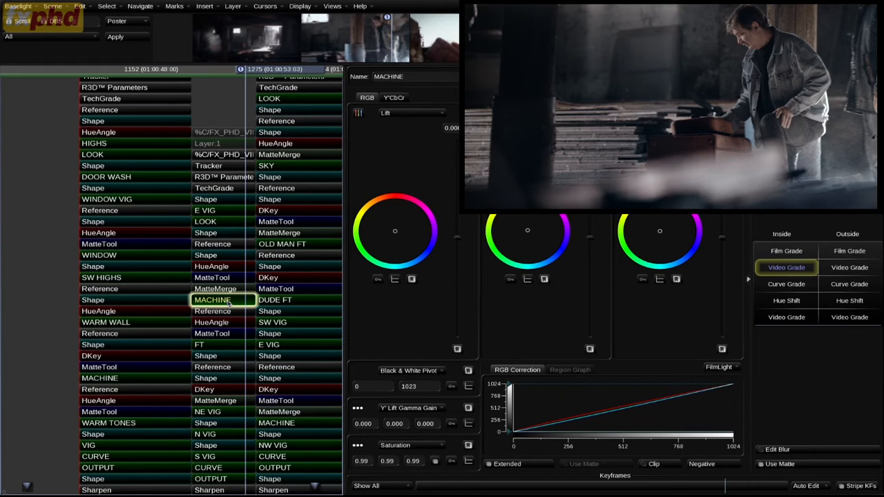
{"action": "key", "text": "Tab"}
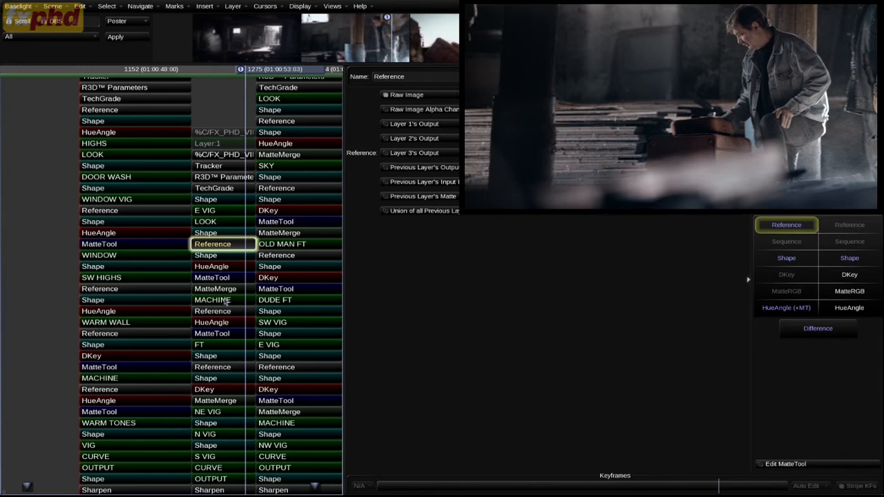
{"action": "left_click", "coordinate": [222, 302]}
Step: Select the second shot's FT layer and toggle its matte overlay at the shot's first frame, 1221
{"action": "left_click", "coordinate": [218, 345]}
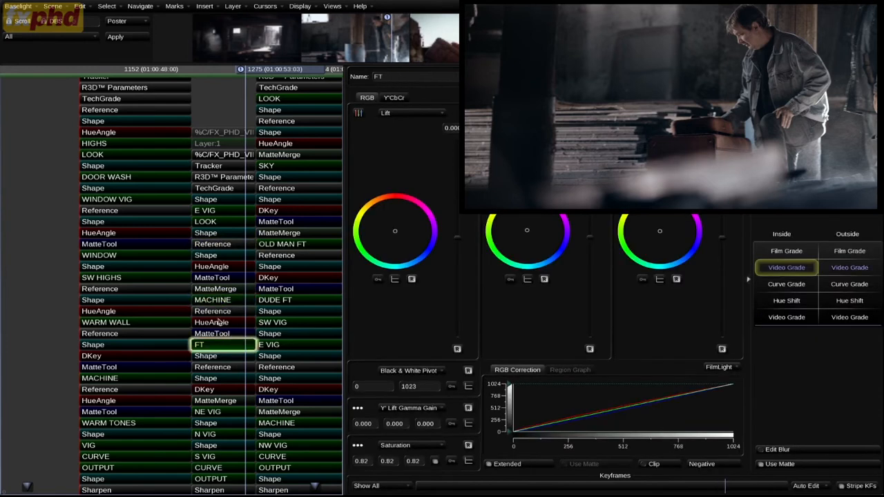
{"action": "key", "text": "m"}
{"action": "key", "text": "Home"}
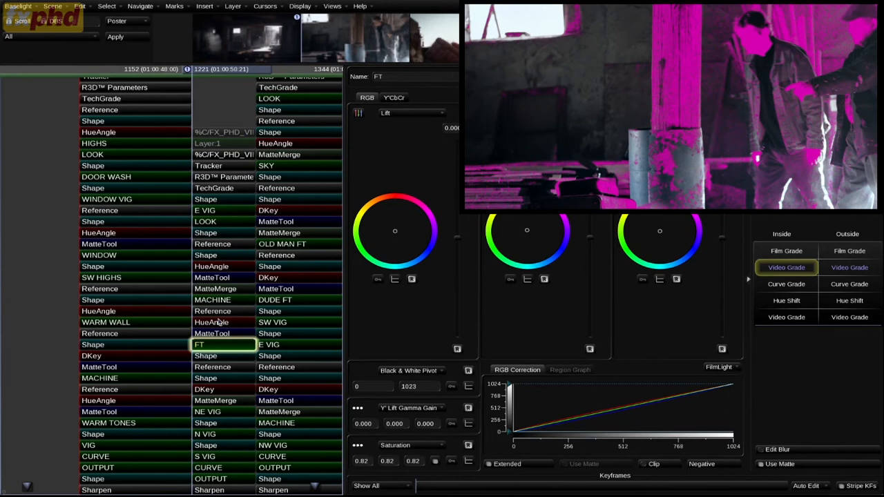
{"action": "key", "text": "m"}
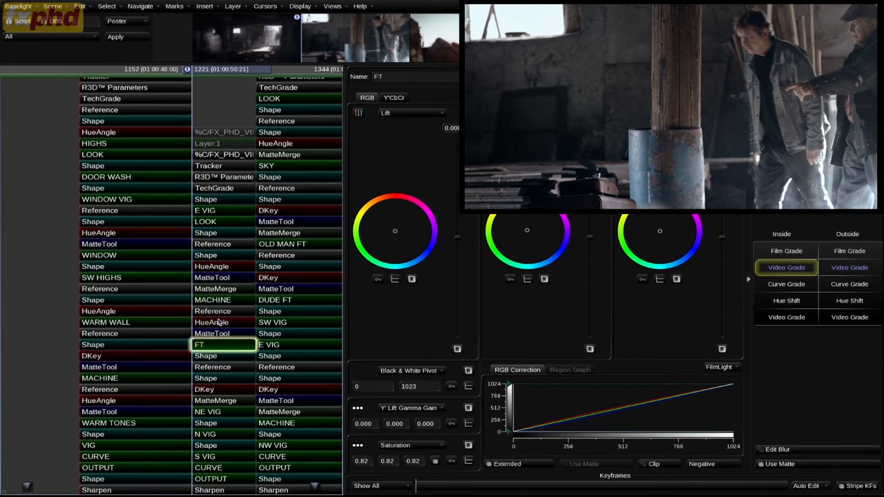
{"action": "key", "text": "m"}
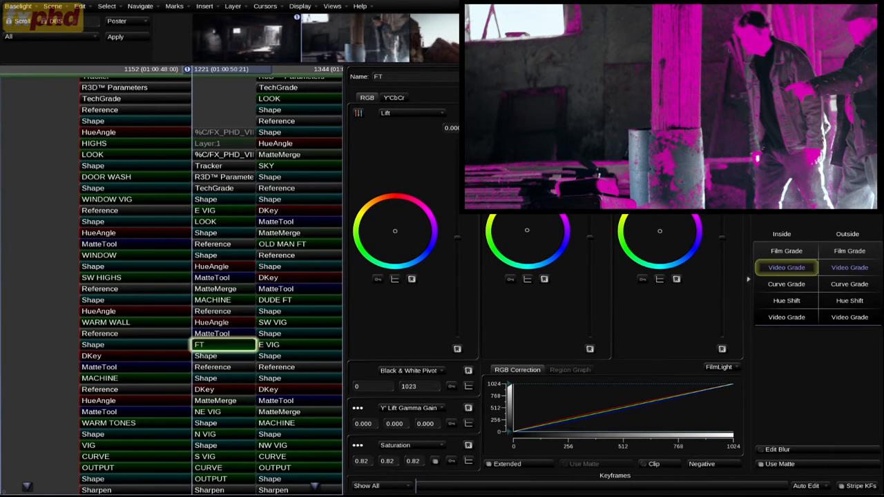
{"action": "key", "text": "m"}
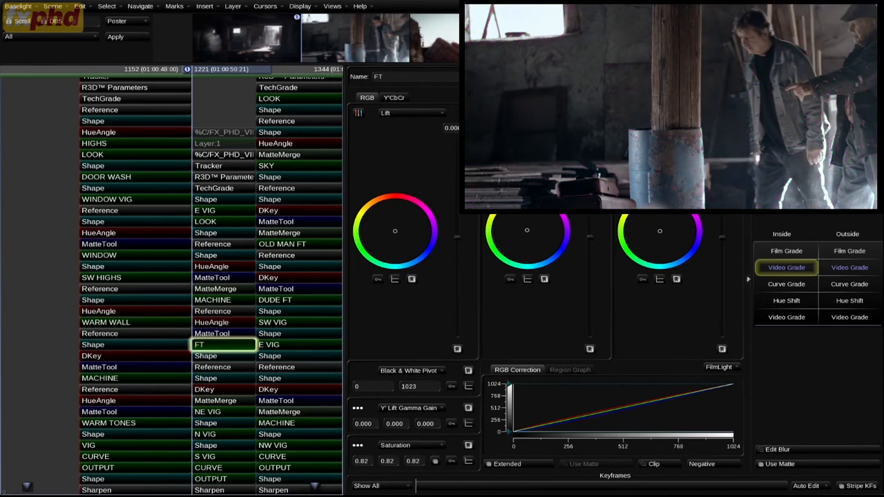
Step: Compare the FT grade switched off and on, and inspect its matte in black and white
{"action": "key", "text": "d"}
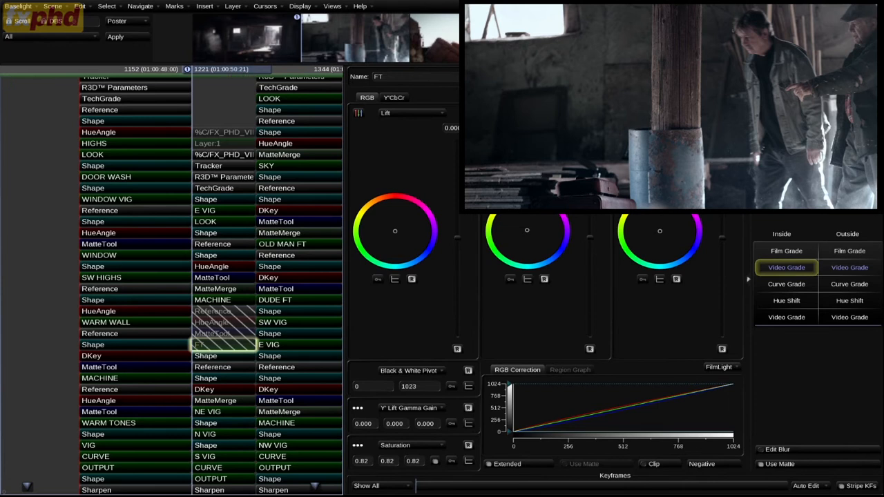
{"action": "key", "text": "m"}
{"action": "key", "text": "m"}
{"action": "key", "text": "m"}
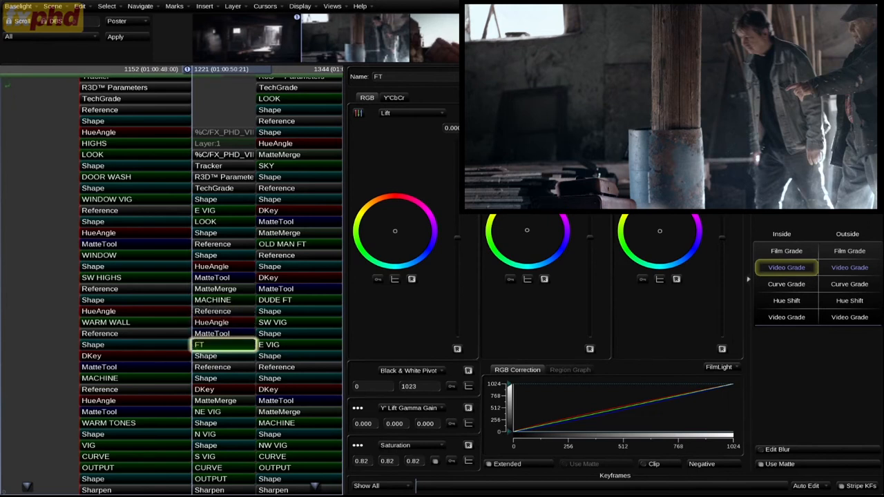
{"action": "key", "text": "m"}
{"action": "key", "text": "m"}
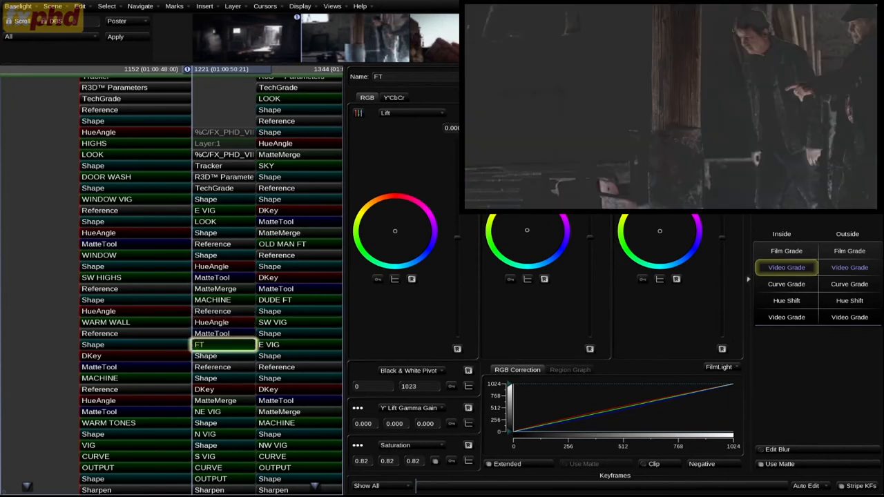
{"action": "key", "text": "m"}
{"action": "key", "text": "ctrl+z"}
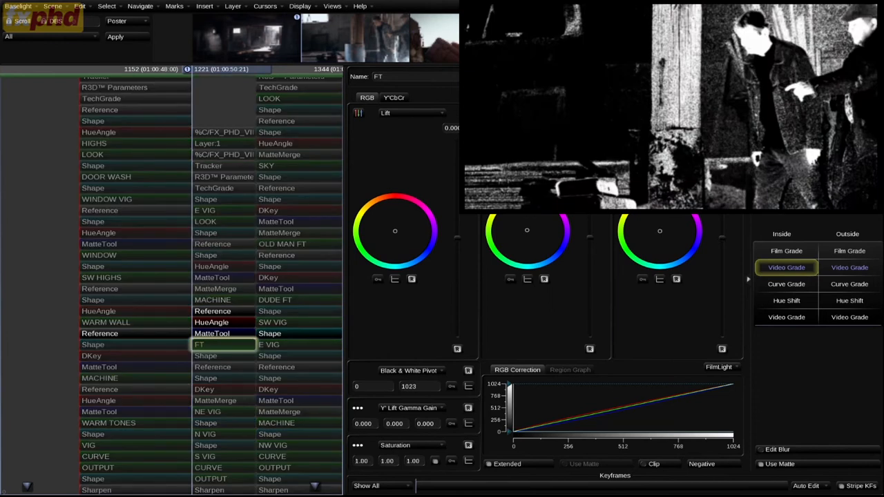
{"action": "key", "text": "ctrl+shift+z"}
{"action": "key", "text": "m"}
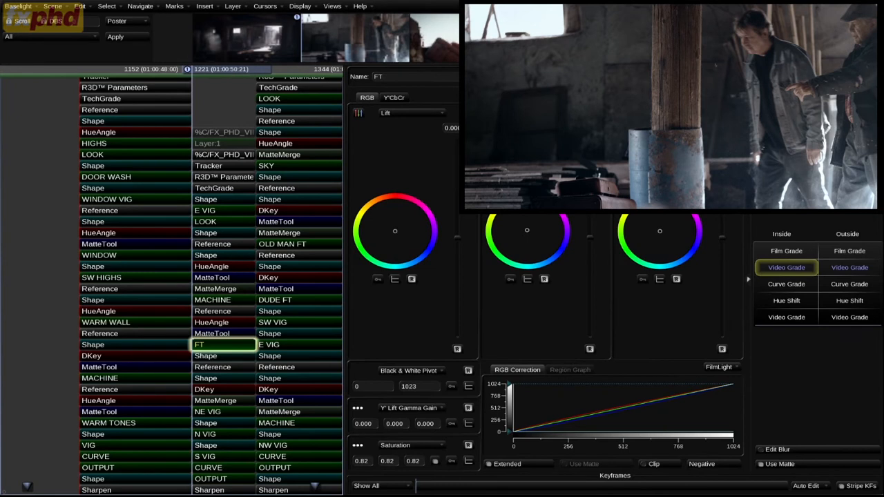
Step: Toggle the FT grade repeatedly, leave it enabled, and play the shot to frame 1240
{"action": "key", "text": "d"}
{"action": "key", "text": "d"}
{"action": "key", "text": "d"}
{"action": "key", "text": "d"}
{"action": "key", "text": "space"}
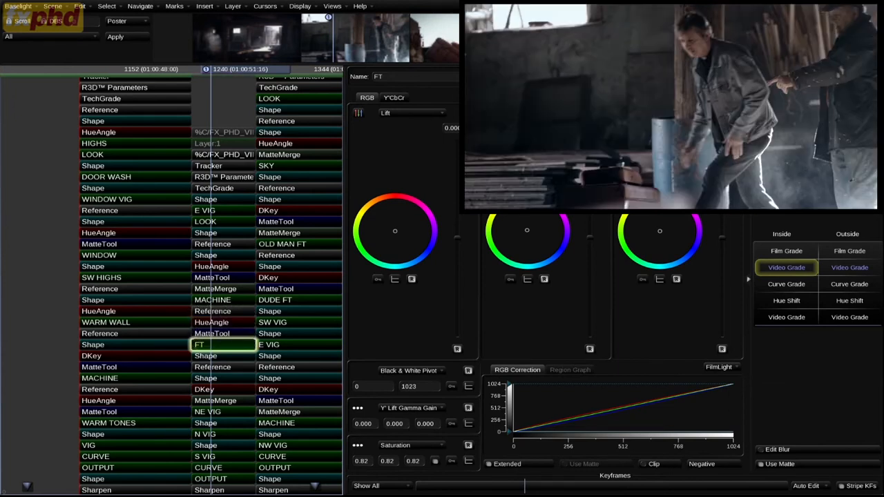
Step: Select the NE VIG layer, toggle its grade at frame 1221, and compare with the first shot's last frame
{"action": "left_click", "coordinate": [228, 414]}
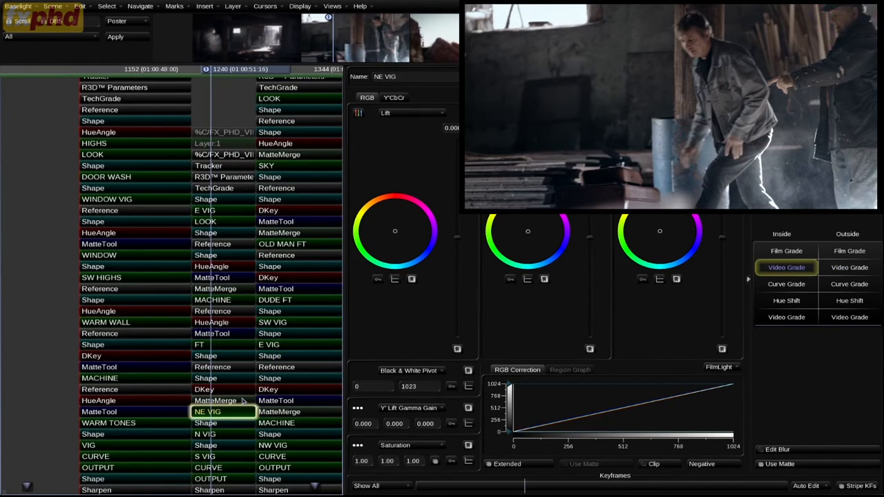
{"action": "key", "text": "Up"}
{"action": "key", "text": "d"}
{"action": "key", "text": "d"}
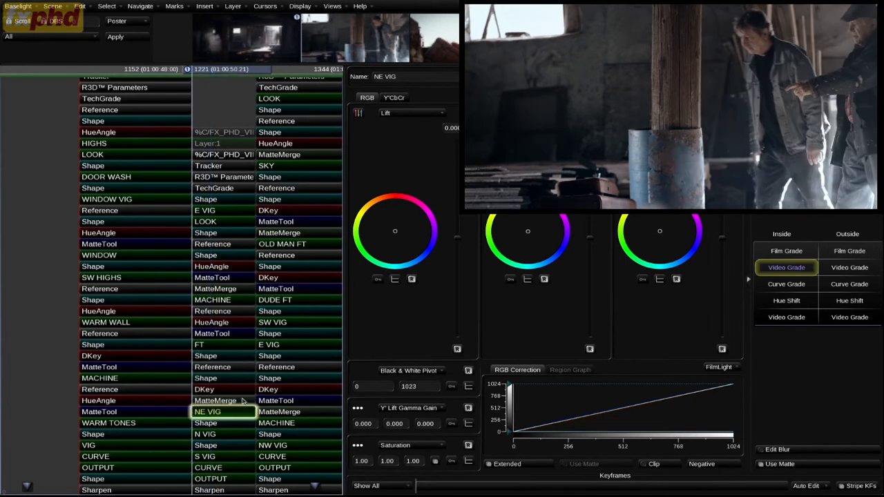
{"action": "key", "text": "Left"}
{"action": "key", "text": "Right"}
{"action": "key", "text": "Left"}
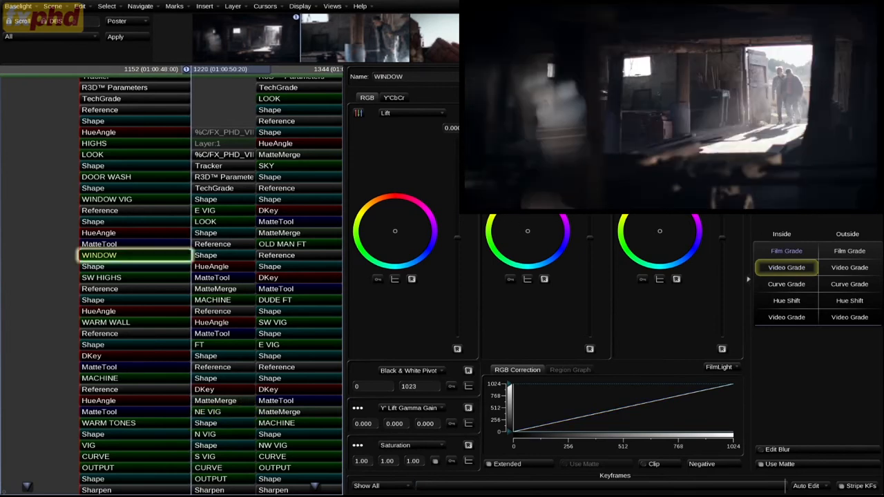
{"action": "key", "text": "Right"}
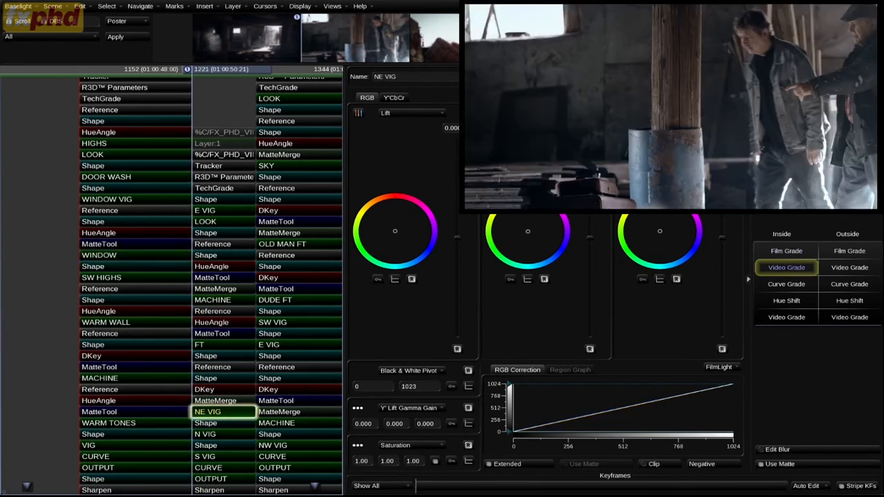
Step: Disable NE VIG to compare the cut from the first shot without it, and re-enable the layer
{"action": "key", "text": "d"}
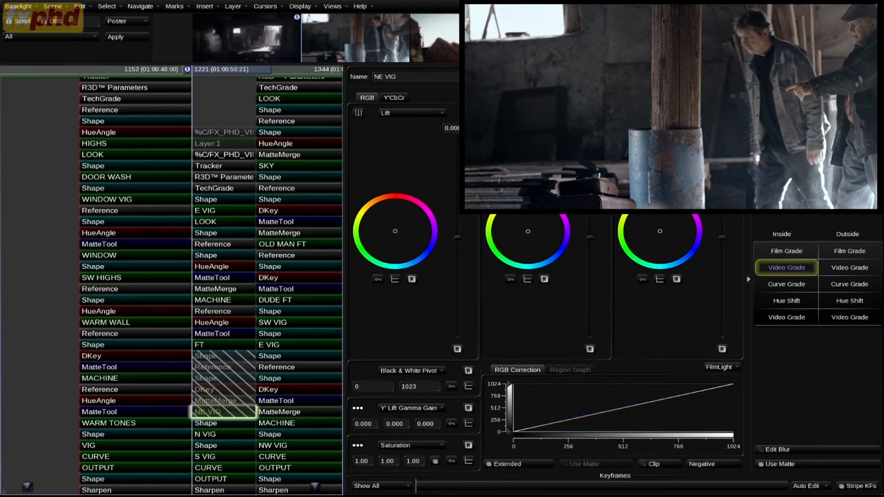
{"action": "key", "text": "Left"}
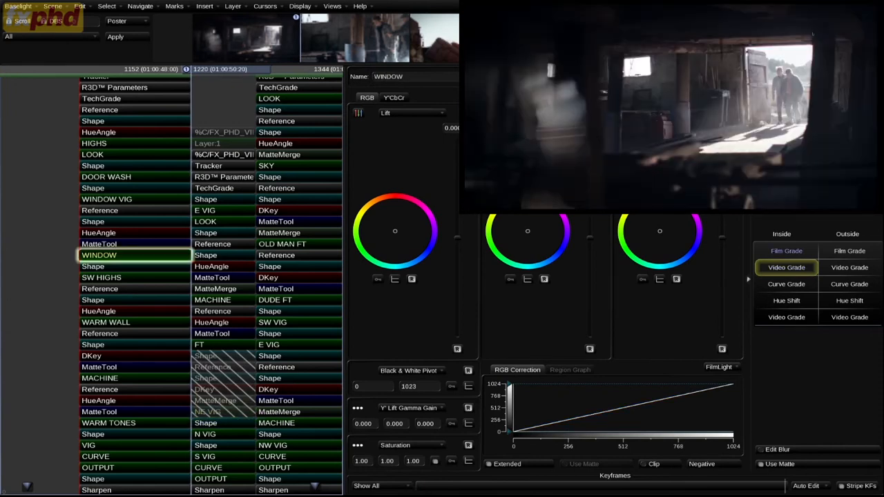
{"action": "key", "text": "Right"}
{"action": "key", "text": "d"}
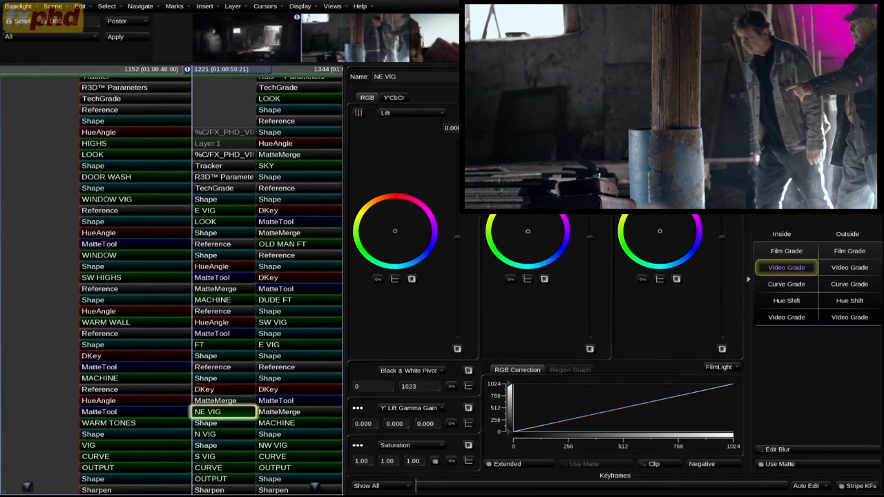
Step: Examine the NE VIG matte's outside and inside Shapes while playing the shot with the overlay shown
{"action": "left_click", "coordinate": [223, 357]}
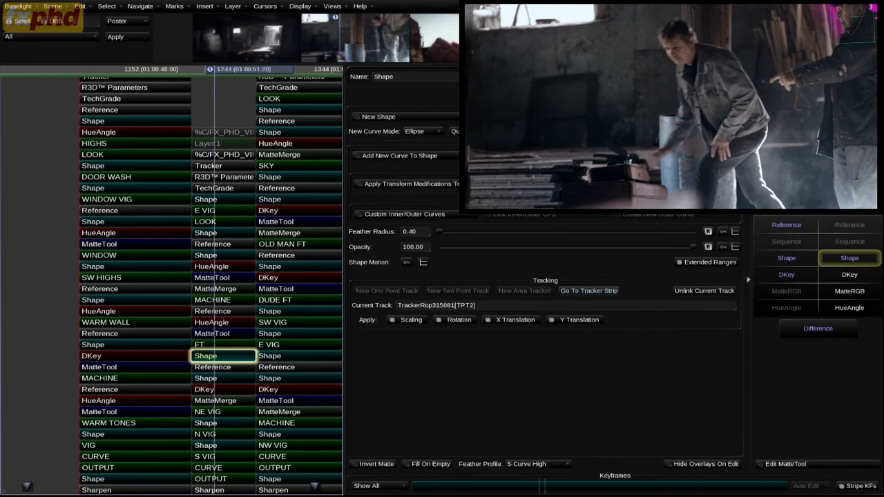
{"action": "left_click", "coordinate": [787, 259]}
{"action": "key", "text": "Home"}
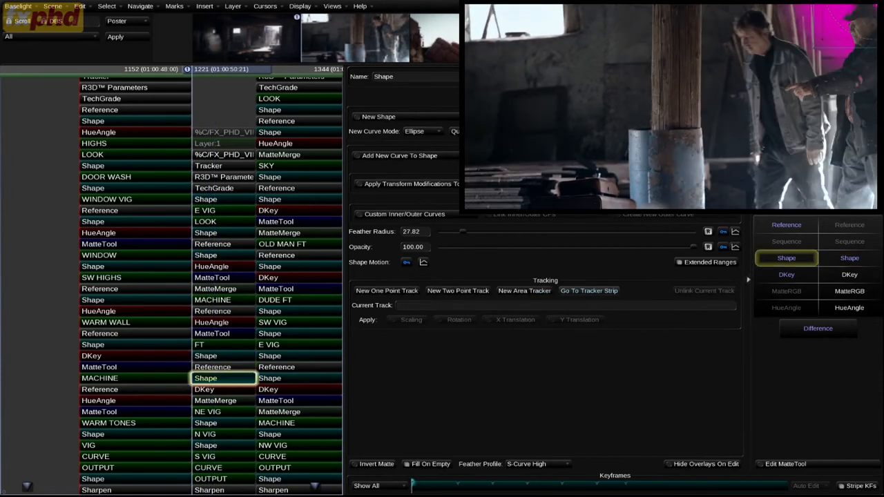
{"action": "key", "text": "space"}
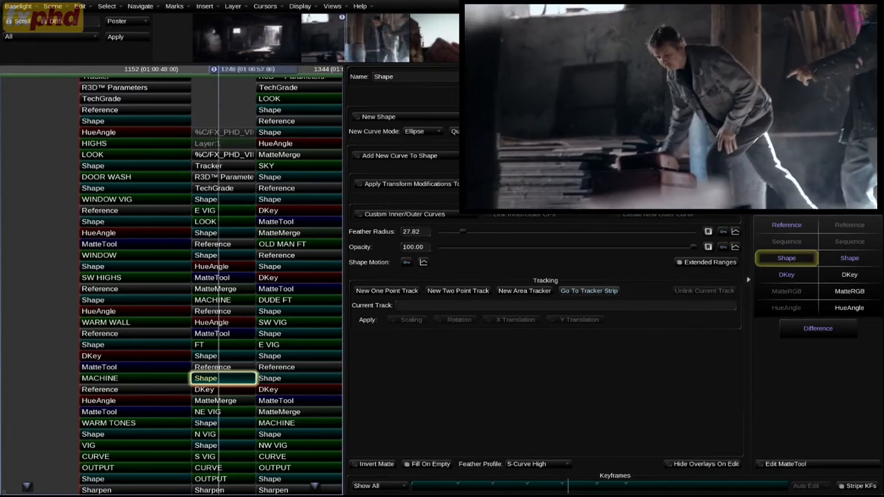
{"action": "key", "text": "space"}
{"action": "key", "text": "Home"}
{"action": "key", "text": "Right"}
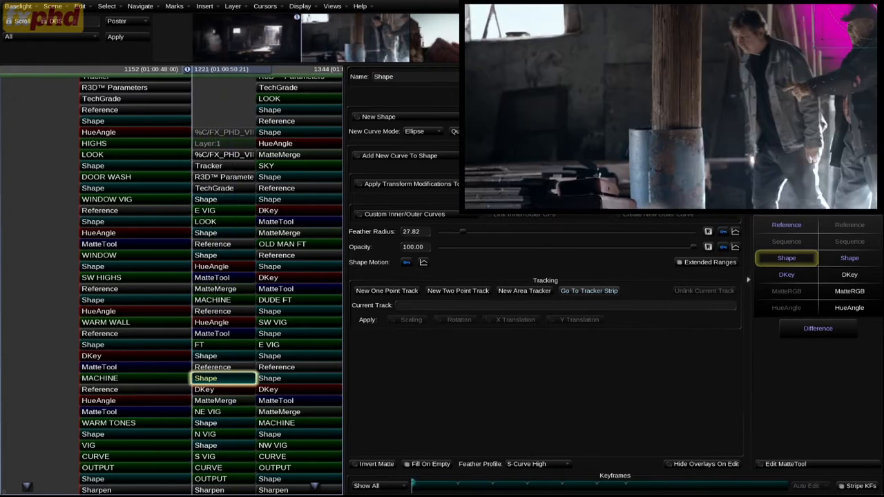
Step: Toggle the NE VIG grade repeatedly with the two men in close-up, leaving it enabled
{"action": "left_click", "coordinate": [223, 413]}
{"action": "key", "text": "d"}
{"action": "key", "text": "d"}
{"action": "key", "text": "d"}
{"action": "key", "text": "d"}
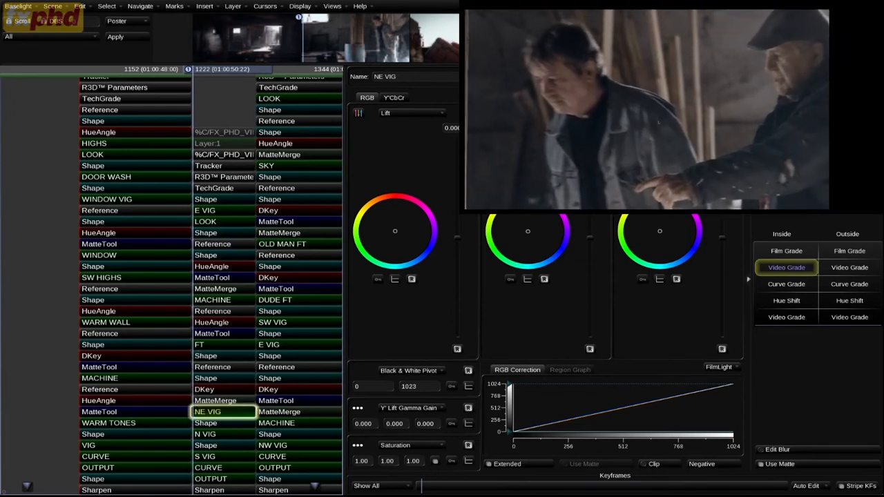
{"action": "key", "text": "d"}
{"action": "key", "text": "d"}
{"action": "key", "text": "d"}
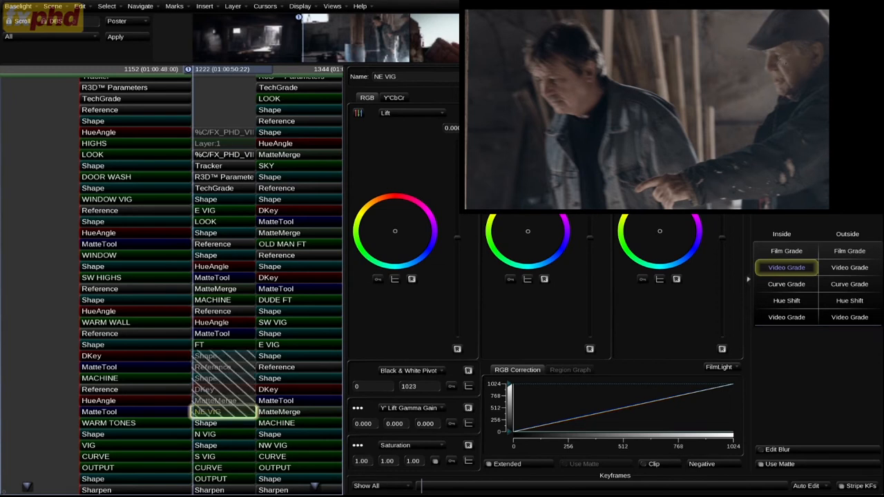
{"action": "key", "text": "d"}
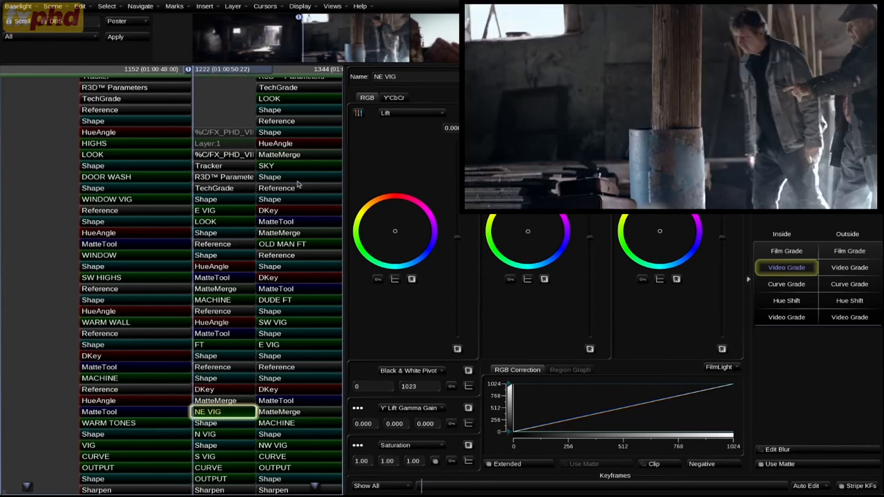
Step: Play the second shot repeatedly from its start with NE VIG enabled, checking the cut from the first shot
{"action": "key", "text": "space"}
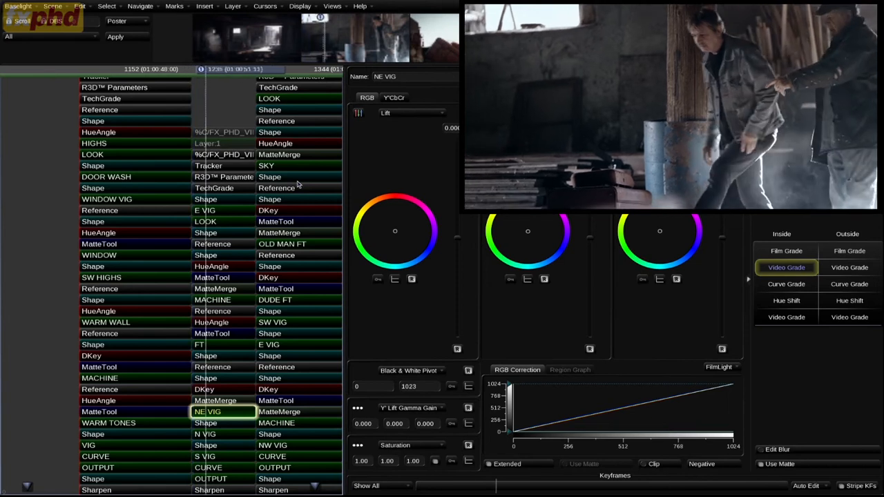
{"action": "key", "text": "Page_Up"}
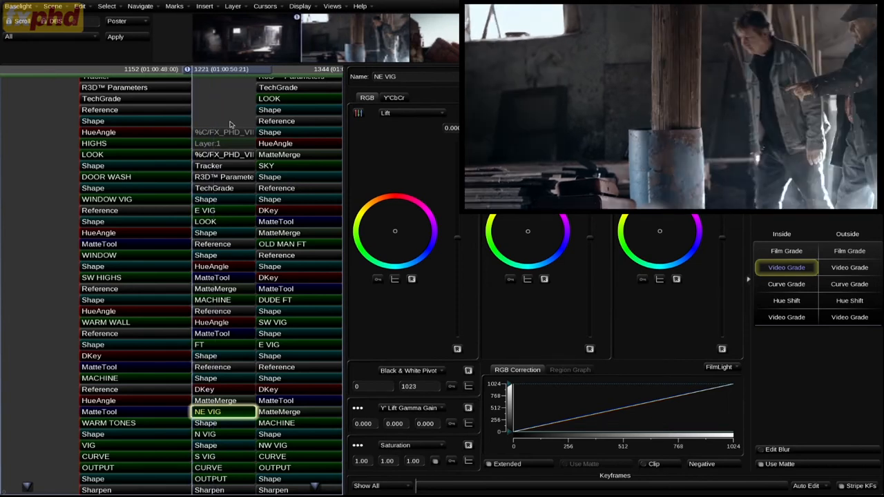
{"action": "key", "text": "Left"}
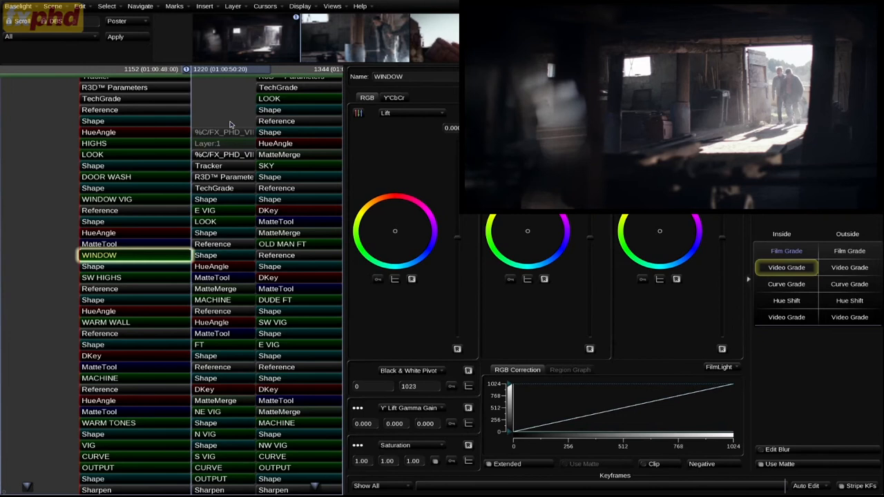
{"action": "key", "text": "Right"}
{"action": "key", "text": "space"}
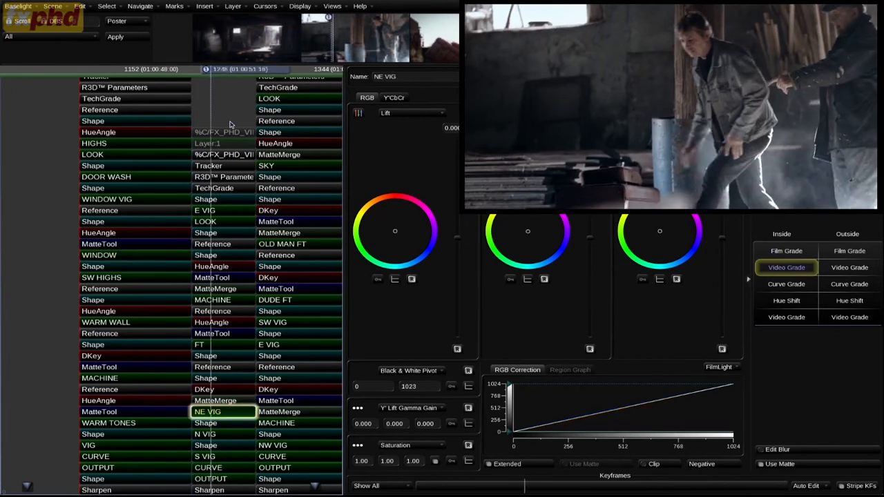
{"action": "key", "text": "Page_Up"}
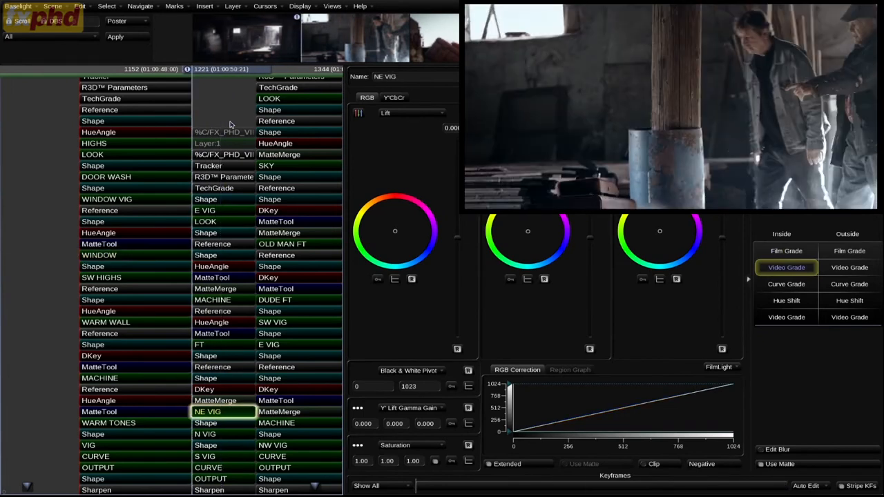
{"action": "key", "text": "space"}
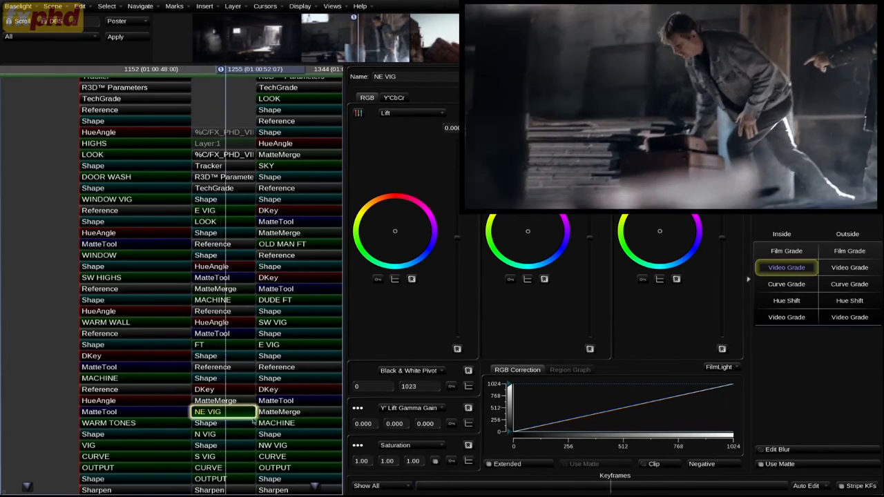
Step: Select the N VIG layer at frame 1221 and toggle its outside grade repeatedly, leaving it enabled
{"action": "key", "text": "Page_Up"}
{"action": "key", "text": "Down"}
{"action": "key", "text": "Down"}
{"action": "key", "text": "d"}
{"action": "key", "text": "d"}
{"action": "key", "text": "d"}
{"action": "key", "text": "d"}
{"action": "key", "text": "d"}
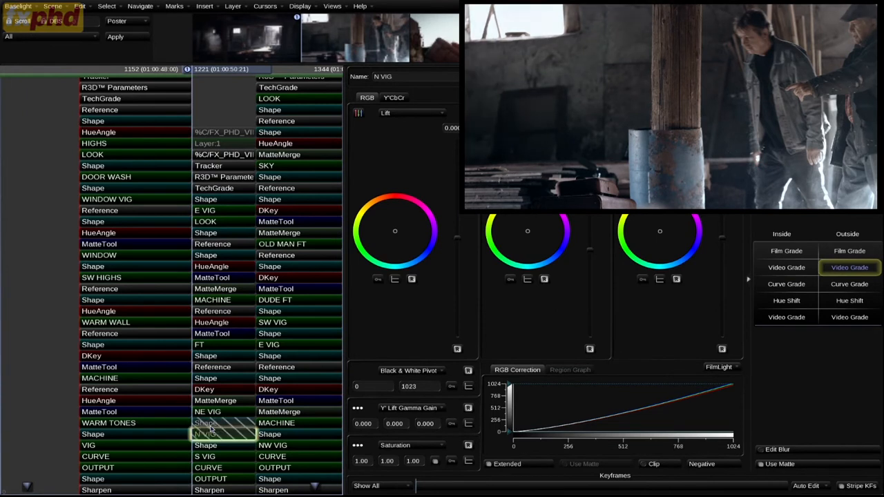
{"action": "key", "text": "d"}
{"action": "key", "text": "d"}
{"action": "key", "text": "d"}
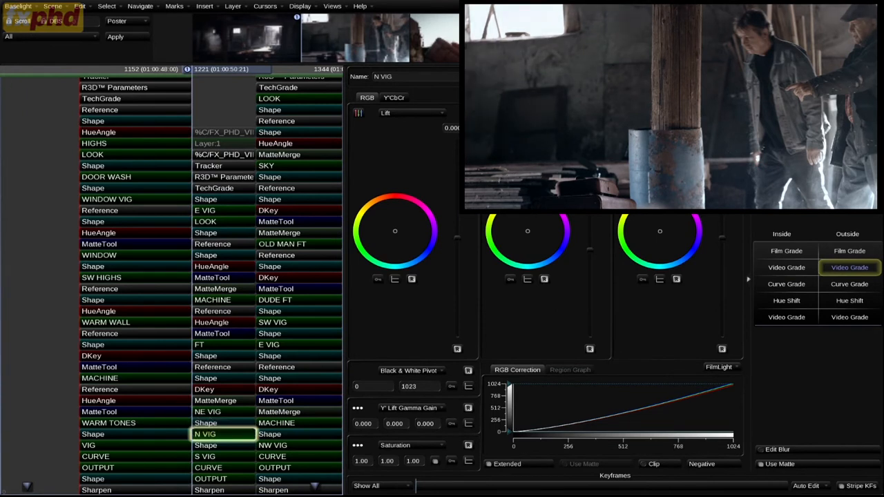
Step: Select the second shot's S VIG layer at frame 1221 and toggle its grade repeatedly, leaving it enabled
{"action": "key", "text": "Down"}
{"action": "key", "text": "Down"}
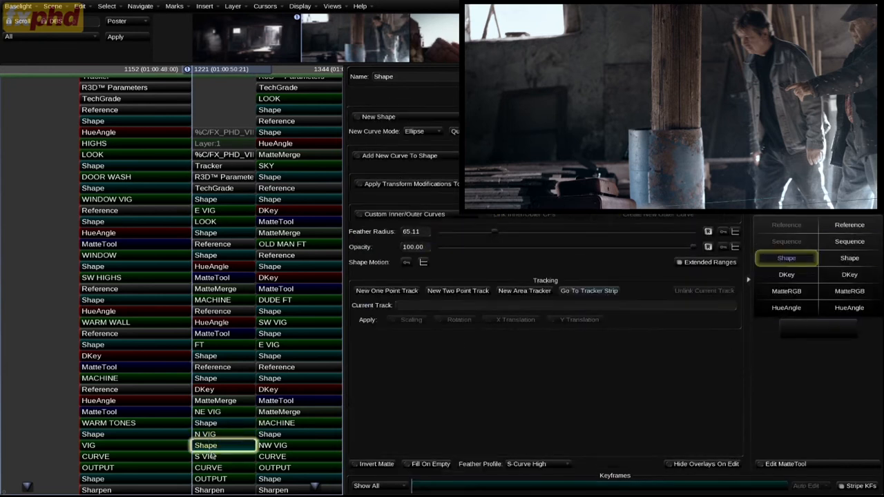
{"action": "key", "text": "d"}
{"action": "key", "text": "d"}
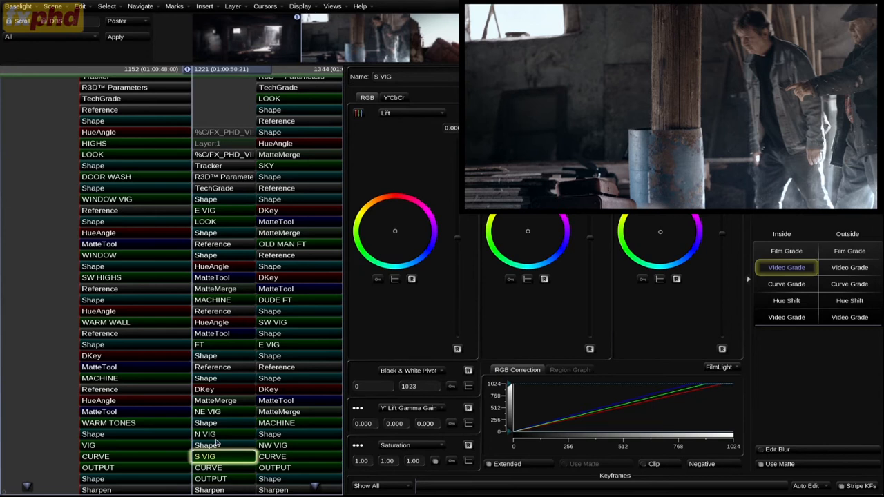
{"action": "key", "text": "d"}
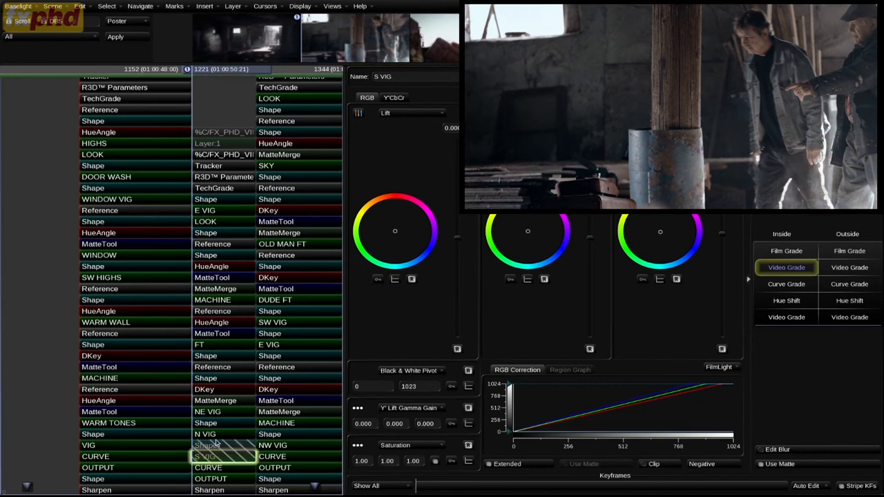
{"action": "key", "text": "d"}
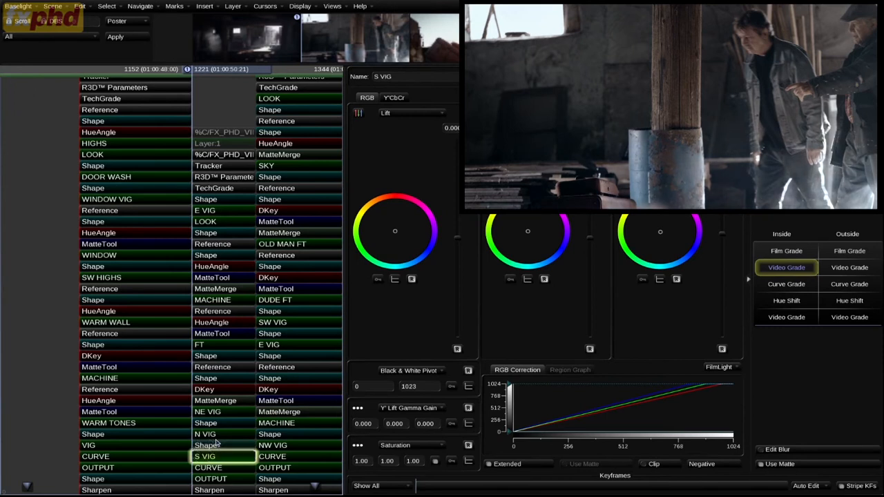
{"action": "key", "text": "d"}
{"action": "key", "text": "d"}
{"action": "key", "text": "d"}
{"action": "key", "text": "d"}
{"action": "key", "text": "d"}
{"action": "key", "text": "d"}
{"action": "key", "text": "d"}
{"action": "key", "text": "d"}
Step: Play the second shot forward with the S VIG grade enabled
{"action": "key", "text": "Left"}
{"action": "key", "text": "Right"}
{"action": "key", "text": "space"}
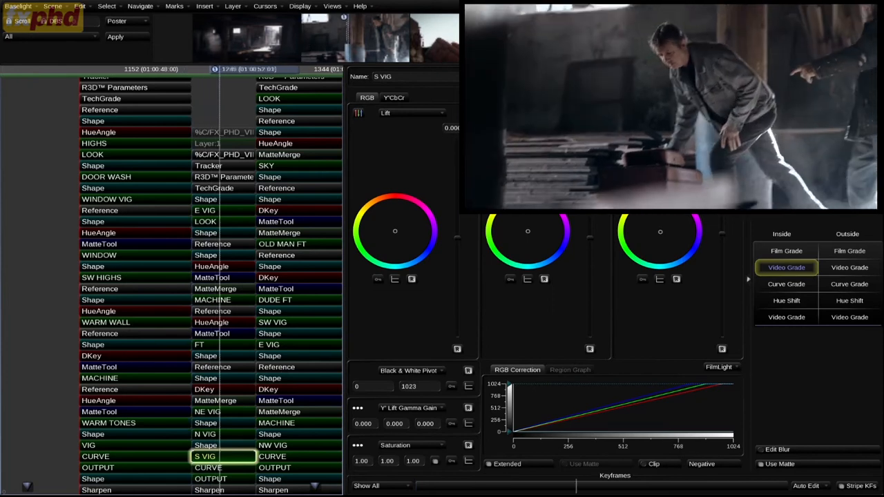
Step: Inspect the second shot's CURVE and OUTPUT grades, playing from frame 1221 to 1234 with OUTPUT selected
{"action": "left_click", "coordinate": [207, 468]}
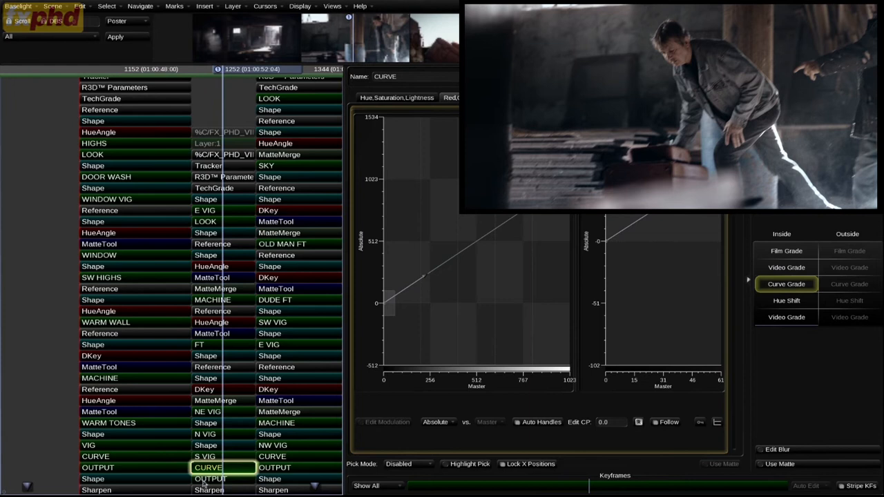
{"action": "left_click", "coordinate": [205, 482]}
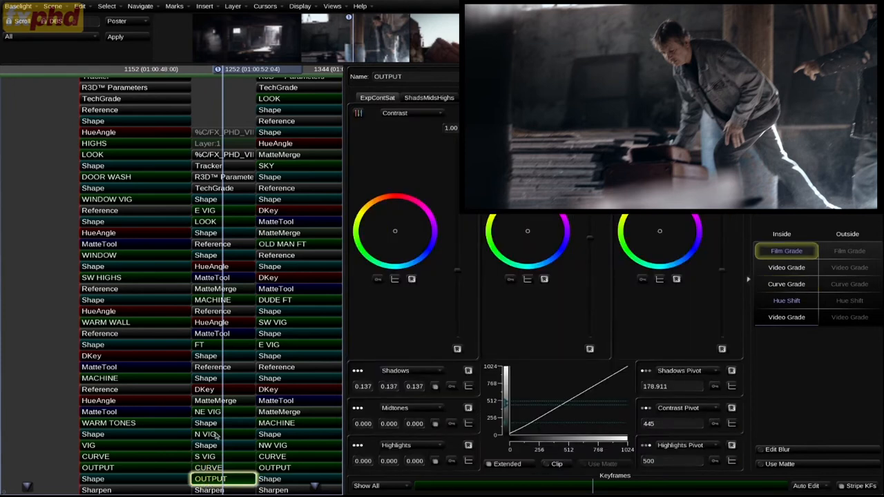
{"action": "key", "text": "Page_Up"}
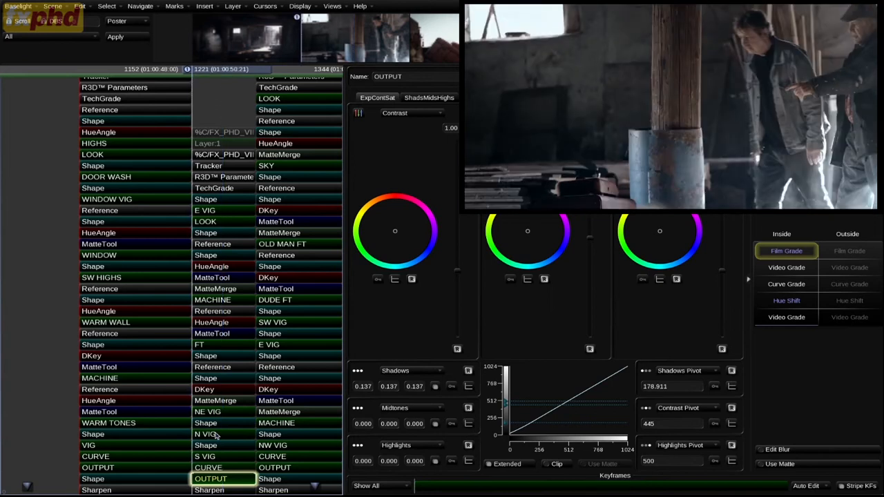
{"action": "key", "text": "space"}
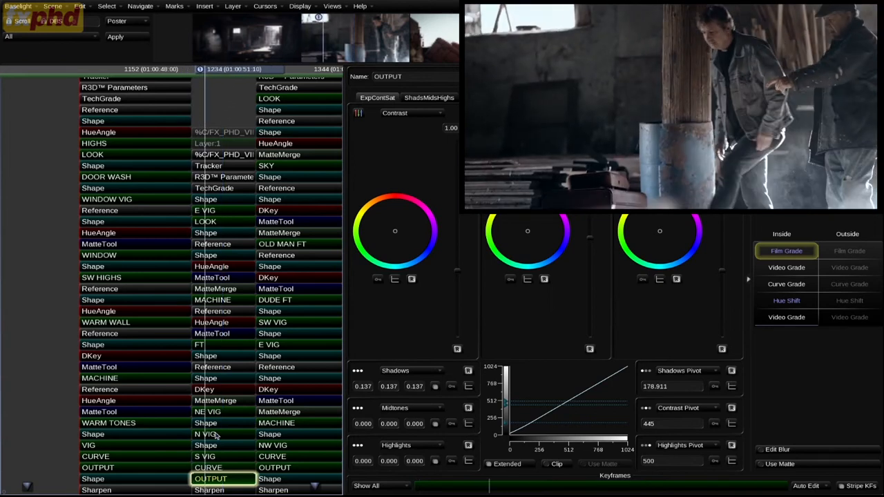
Step: Examine the OUTPUT layer's Hue Shift grade and compare frame 1234 with and without it
{"action": "key", "text": "h"}
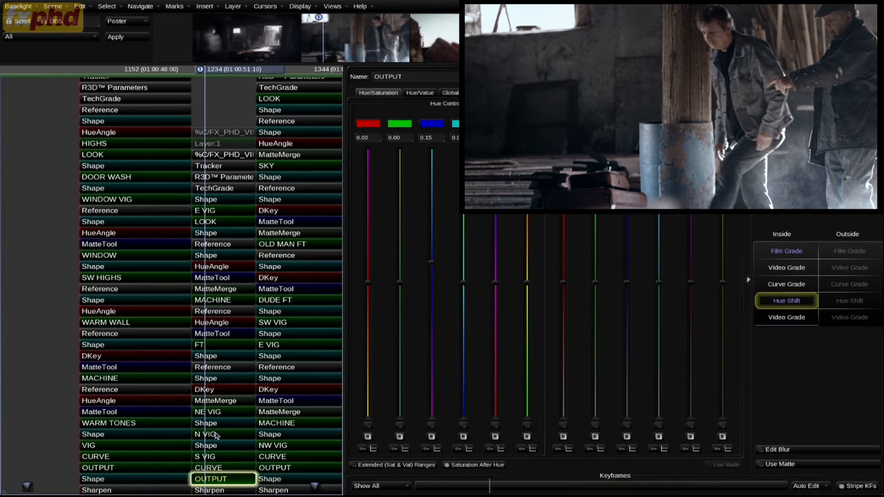
{"action": "key", "text": "ctrl+z"}
{"action": "key", "text": "ctrl+y"}
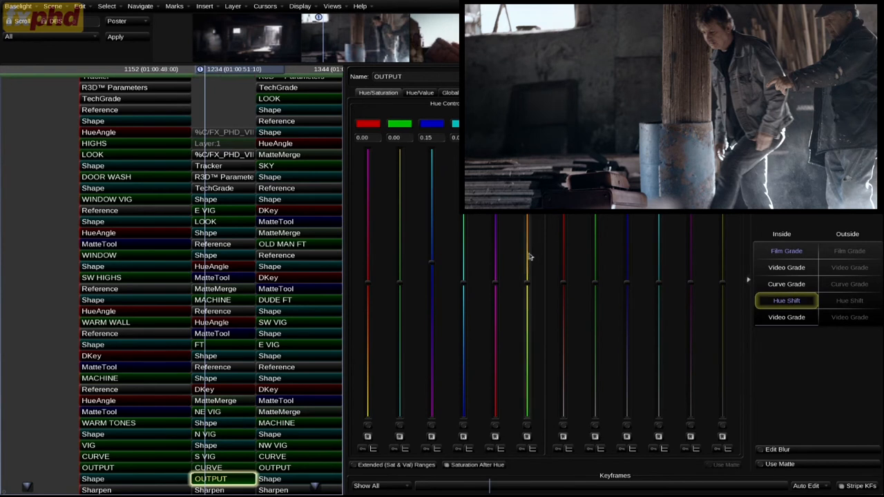
Step: Step through the second shot's frames with OUTPUT's Hue Shift controls displayed
{"action": "key", "text": "Home"}
{"action": "key", "text": "Left"}
{"action": "key", "text": "Left"}
{"action": "key", "text": "Left"}
{"action": "key", "text": "Left"}
{"action": "key", "text": "Left"}
{"action": "key", "text": "Left"}
{"action": "key", "text": "Left"}
{"action": "key", "text": "Left"}
{"action": "key", "text": "Left"}
{"action": "key", "text": "Left"}
{"action": "key", "text": "Left"}
{"action": "key", "text": "Left"}
{"action": "key", "text": "Left"}
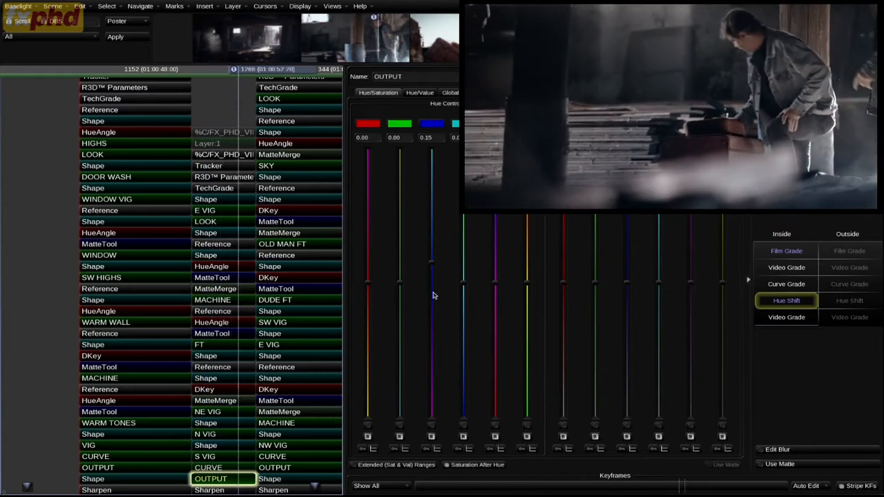
Step: Play the second shot repeatedly from its start to judge the finished grade in motion
{"action": "key", "text": "Home"}
{"action": "key", "text": "space"}
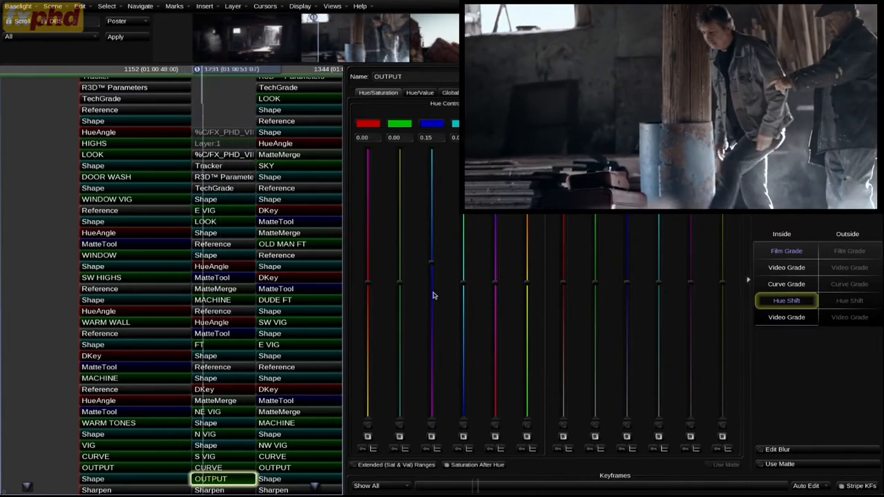
{"action": "key", "text": "space"}
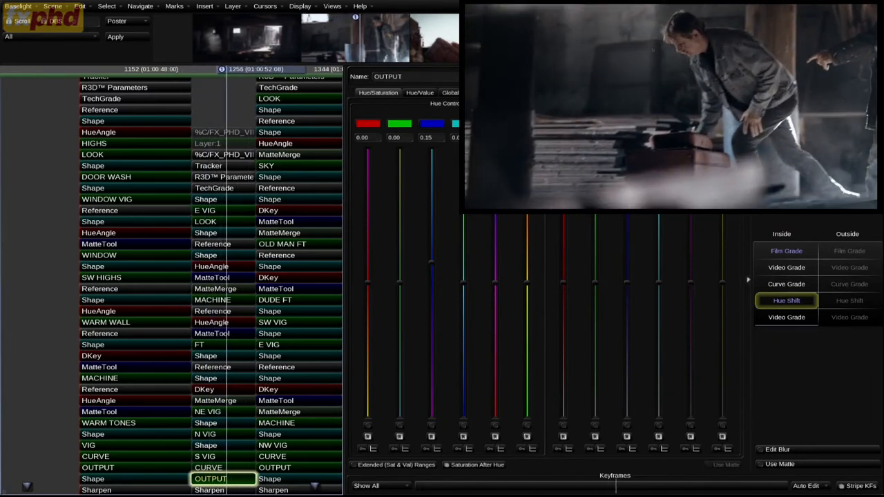
{"action": "key", "text": "Home"}
{"action": "key", "text": "space"}
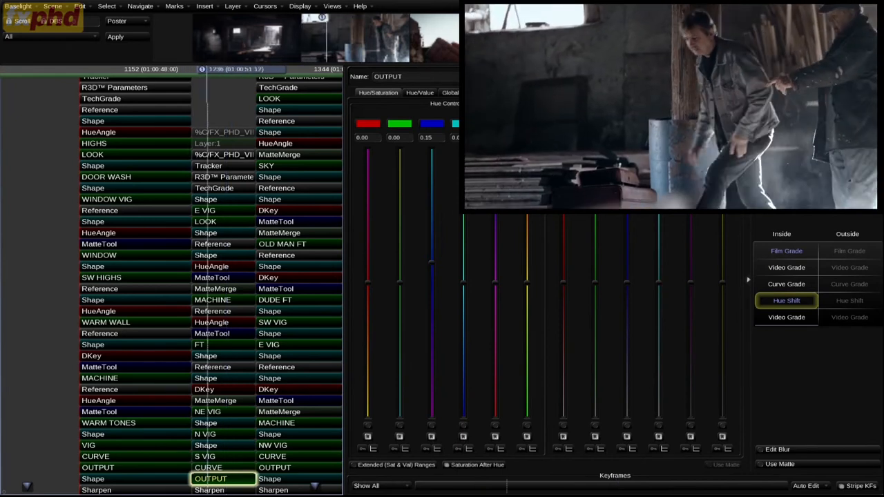
{"action": "key", "text": "Home"}
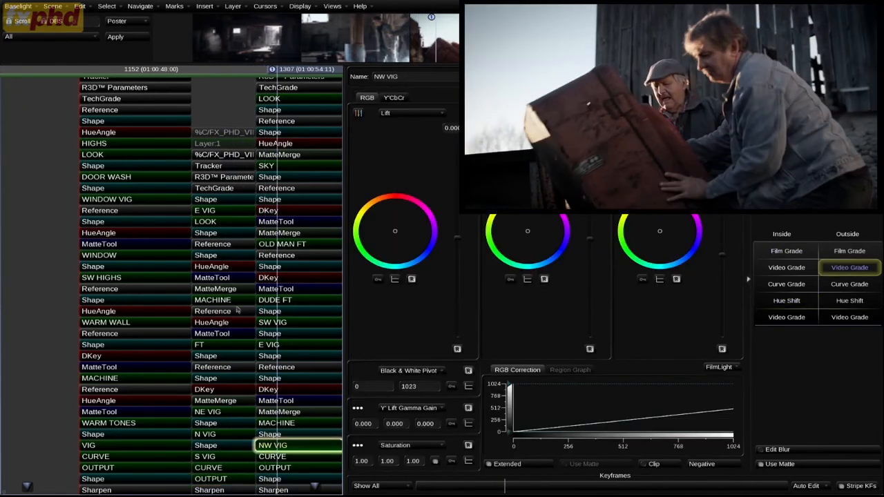
Step: Go to the third shot's start at frame 1286, play it, and step back to frame 1354
{"action": "scroll", "coordinate": [211, 304], "scroll_direction": "down", "scroll_amount": 4}
{"action": "left_click", "coordinate": [166, 317]}
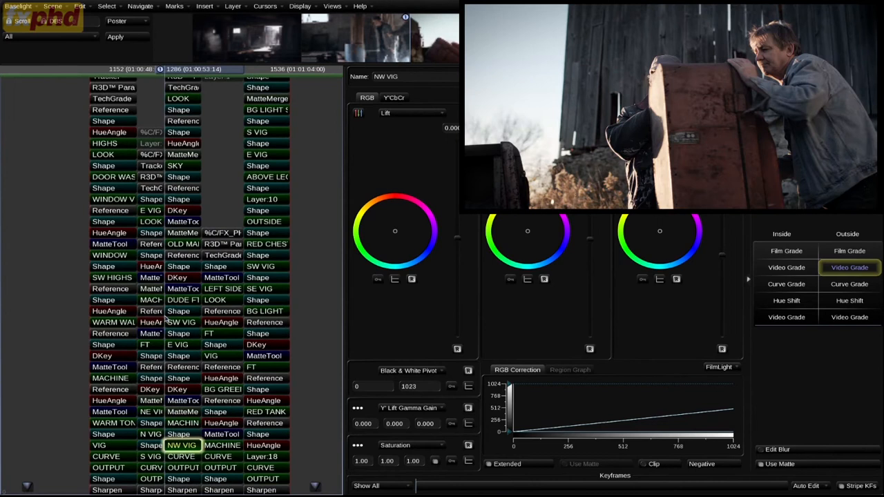
{"action": "key", "text": "space"}
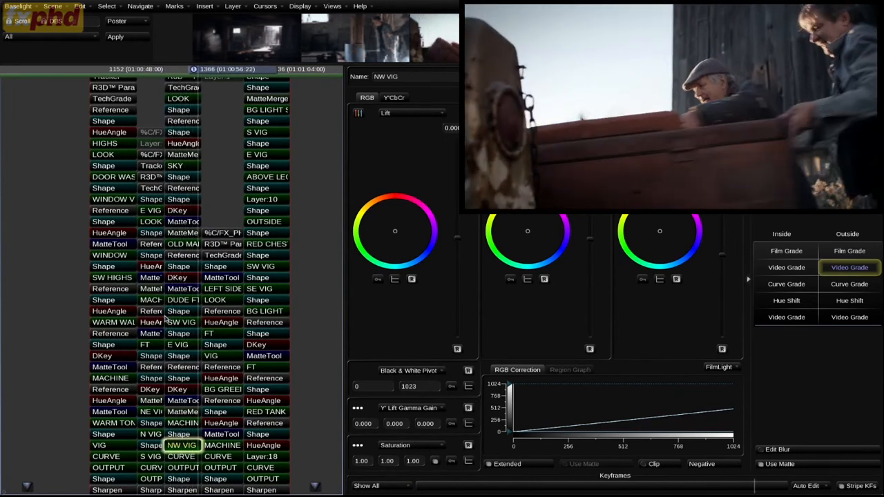
{"action": "key", "text": "Left"}
{"action": "key", "text": "Left"}
{"action": "key", "text": "Left"}
{"action": "key", "text": "Left"}
{"action": "key", "text": "Left"}
{"action": "key", "text": "Left"}
{"action": "key", "text": "Left"}
{"action": "key", "text": "Left"}
{"action": "key", "text": "Left"}
{"action": "key", "text": "Left"}
{"action": "key", "text": "Left"}
{"action": "key", "text": "Left"}
Step: Compare the third shot's ungraded original with its full grade at frame 1354, ending on the graded image
{"action": "key", "text": "b"}
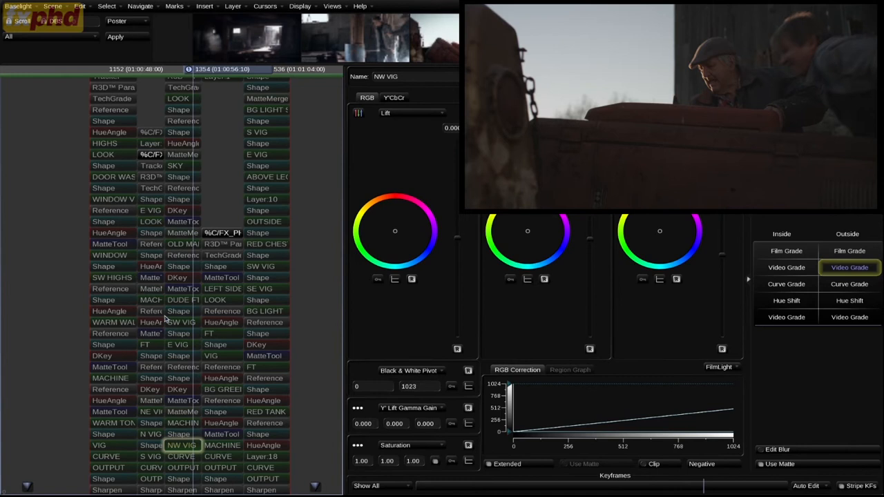
{"action": "key", "text": "b"}
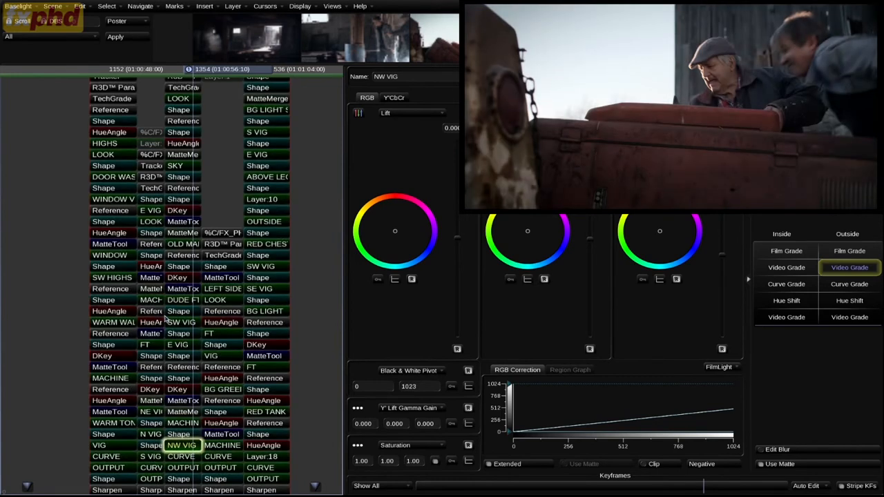
{"action": "key", "text": "b"}
{"action": "key", "text": "b"}
{"action": "key", "text": "Left"}
{"action": "key", "text": "Left"}
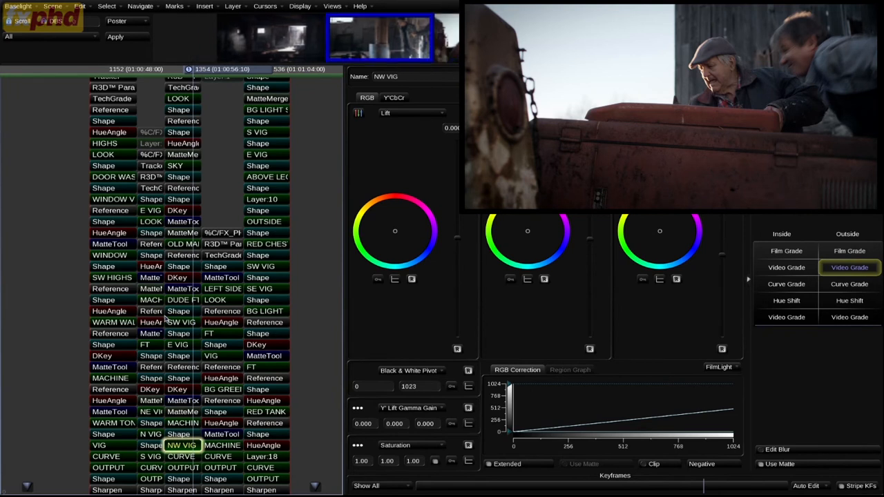
{"action": "key", "text": "Right"}
Step: Return to frame 1286 and examine the Colour, Exposure and Decode settings of the third shot's R3D Parameters layer
{"action": "key", "text": "Page_Up"}
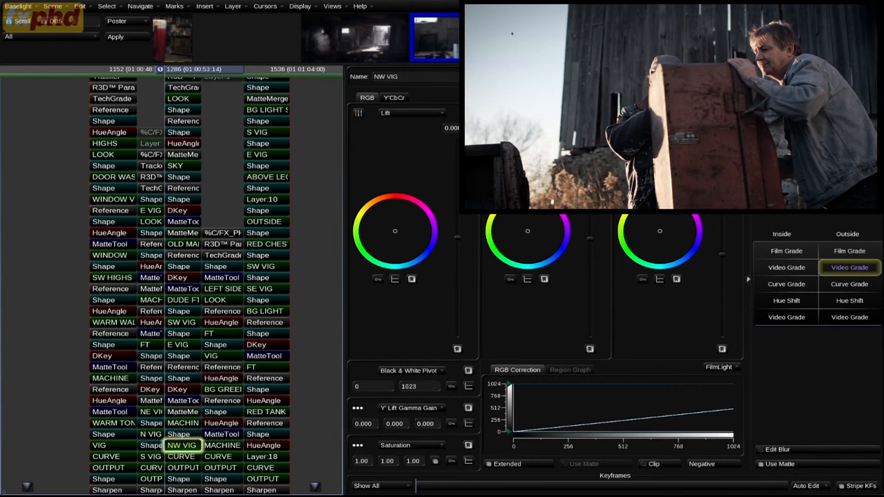
{"action": "mouse_move", "coordinate": [182, 169]}
{"action": "left_mouse_down"}
{"action": "mouse_move", "coordinate": [180, 180]}
{"action": "mouse_move", "coordinate": [181, 169]}
{"action": "left_mouse_up"}
{"action": "left_click_drag", "start_coordinate": [182, 136], "coordinate": [184, 179]}
{"action": "left_click", "coordinate": [183, 120]}
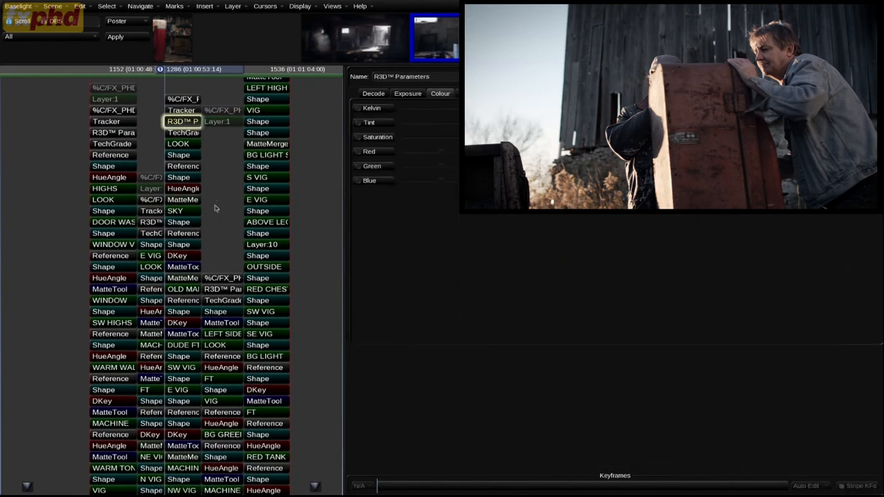
{"action": "left_click", "coordinate": [408, 95]}
{"action": "left_click", "coordinate": [374, 94]}
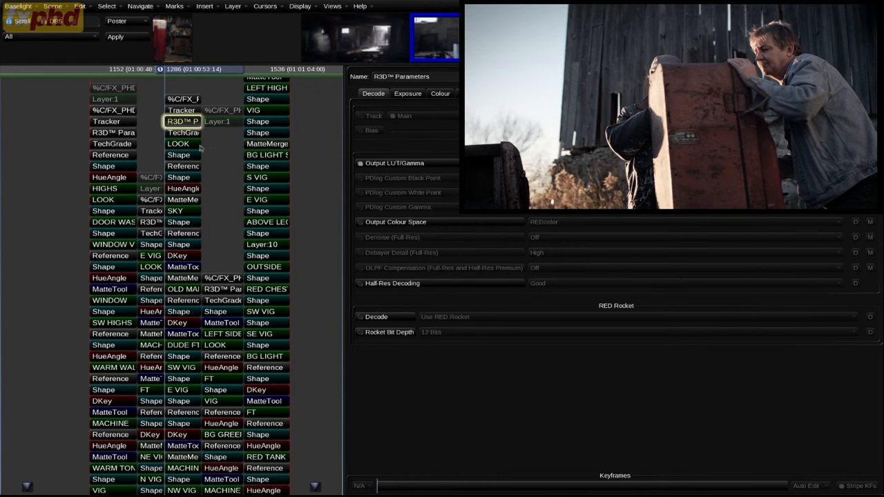
Step: Select the third shot's LOOK layer and toggle its grade off and on
{"action": "left_click", "coordinate": [185, 134]}
{"action": "left_click", "coordinate": [191, 146]}
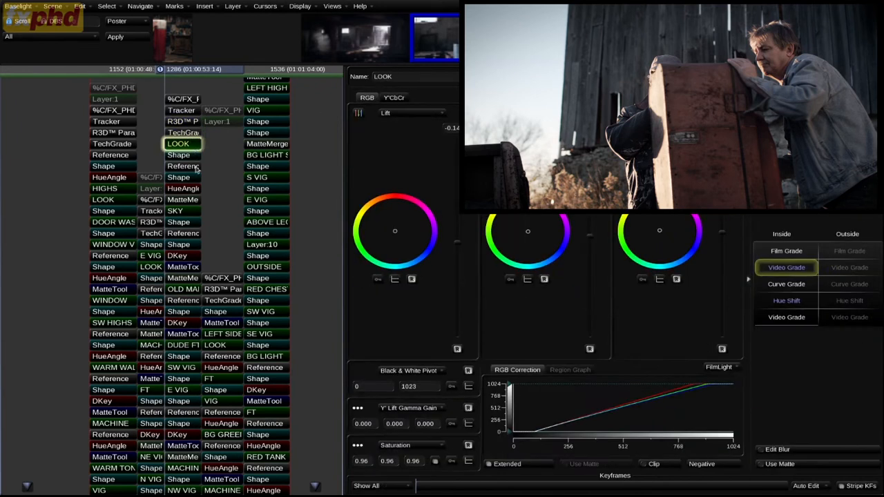
{"action": "key", "text": "d"}
{"action": "key", "text": "d"}
Step: Select the third shot's TechGrade layer and compare frame 1286 with and without its adjustment, leaving the adjustment in place
{"action": "left_click", "coordinate": [186, 91]}
{"action": "left_click", "coordinate": [185, 89]}
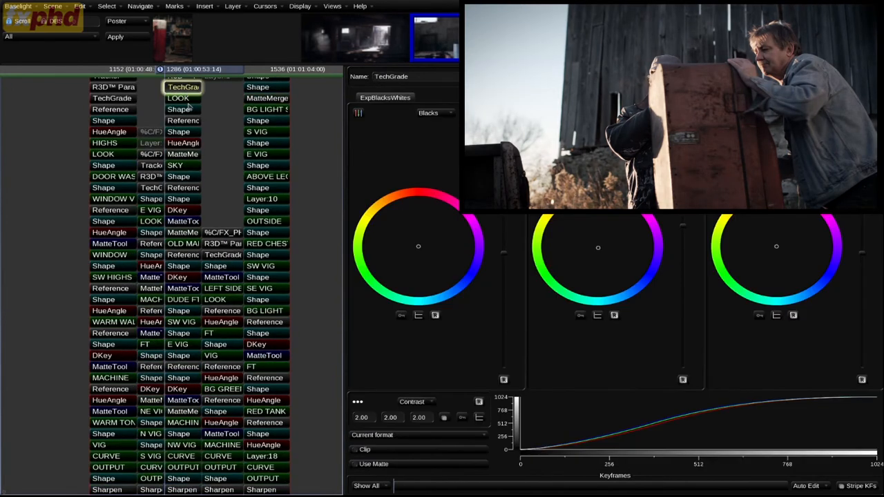
{"action": "scroll", "coordinate": [188, 112], "scroll_direction": "up", "scroll_amount": 2}
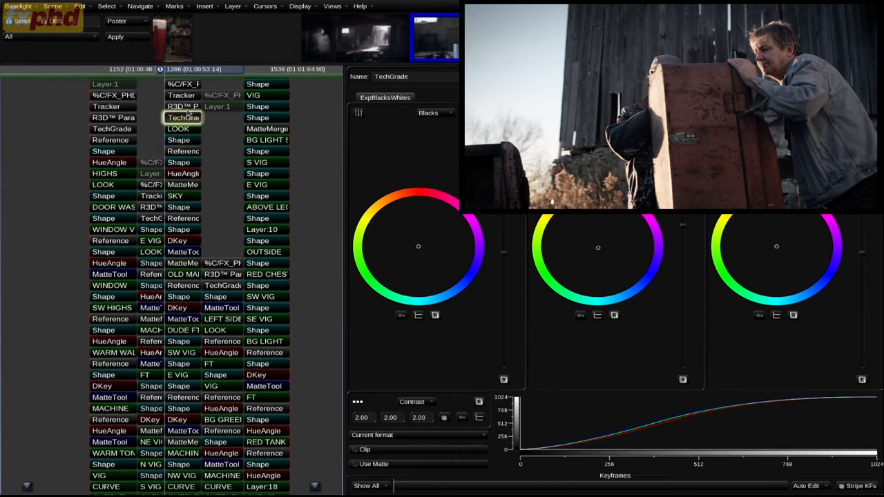
{"action": "key", "text": "ctrl+z"}
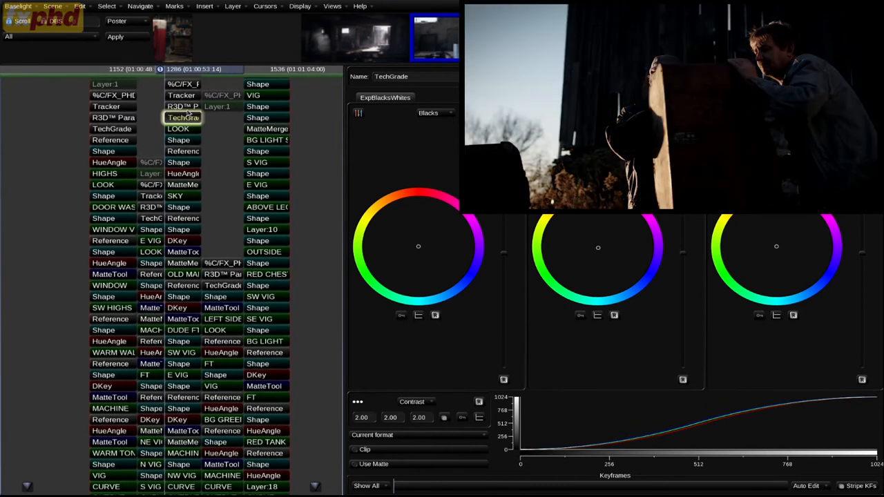
{"action": "key", "text": "ctrl+shift+z"}
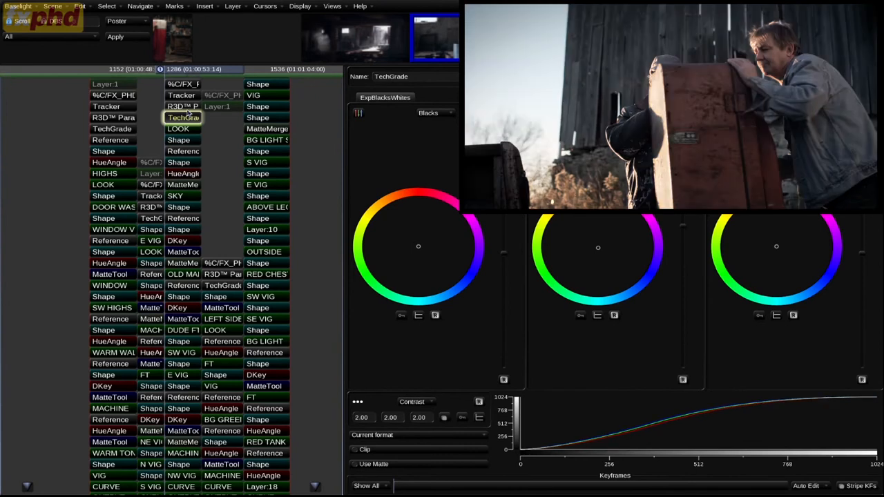
{"action": "key", "text": "ctrl+z"}
{"action": "key", "text": "ctrl+shift+z"}
Step: View the third shot ungraded at frames 1286 and 1373, and restore the full grade display
{"action": "key", "text": "b"}
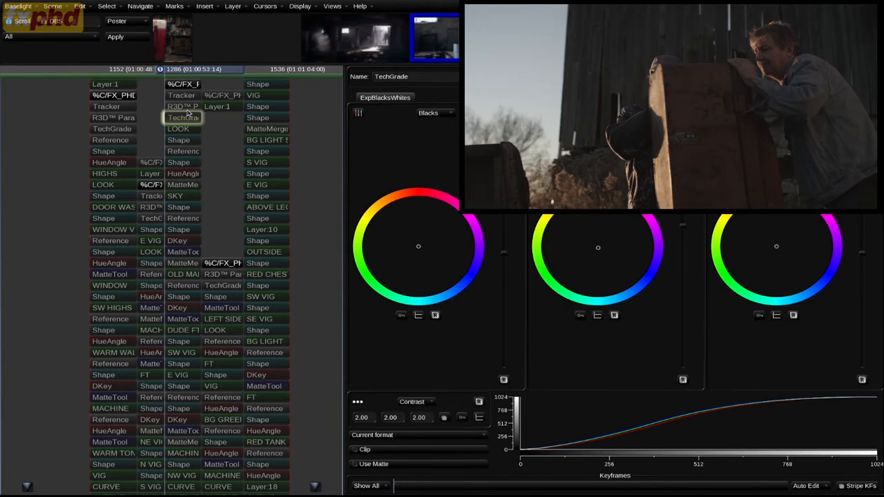
{"action": "key", "text": "Page_Up"}
{"action": "key", "text": "Page_Down"}
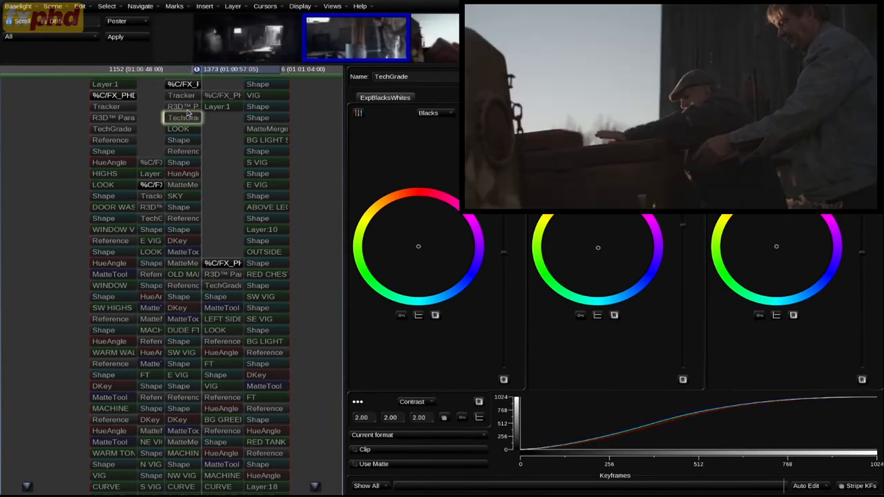
{"action": "key", "text": "b"}
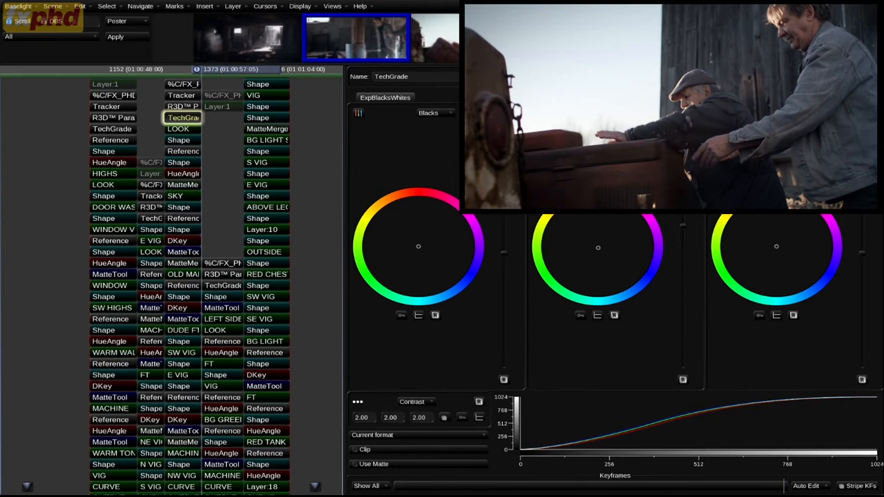
Step: Play the opening frames of the graded third shot and return to frame 1286
{"action": "key", "text": "Page_Up"}
{"action": "key", "text": "space"}
{"action": "key", "text": "space"}
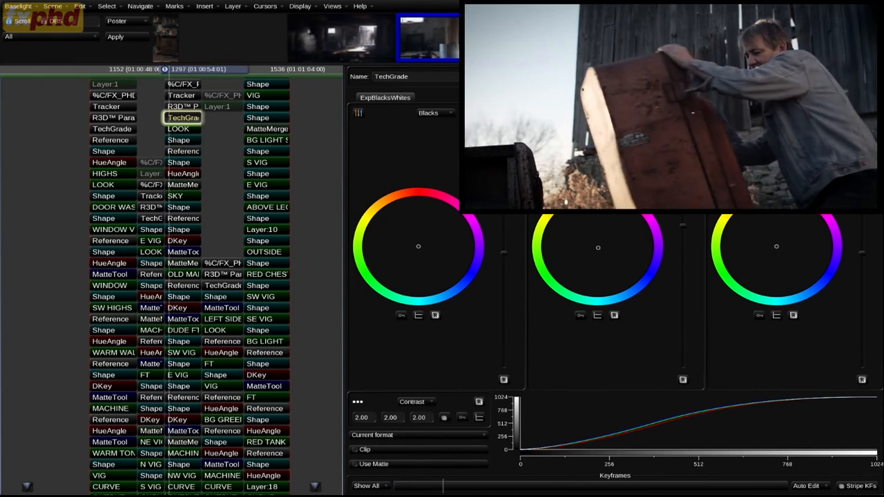
{"action": "key", "text": "Page_Up"}
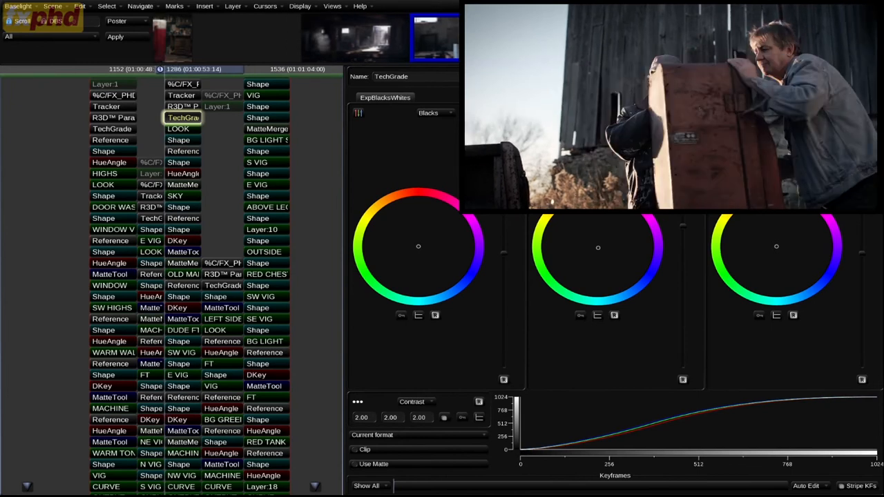
Step: Select the LOOK layer above TechGrade's result at frame 1286 and compare the image with it off and on
{"action": "left_click", "coordinate": [190, 130]}
{"action": "key", "text": "m"}
{"action": "key", "text": "m"}
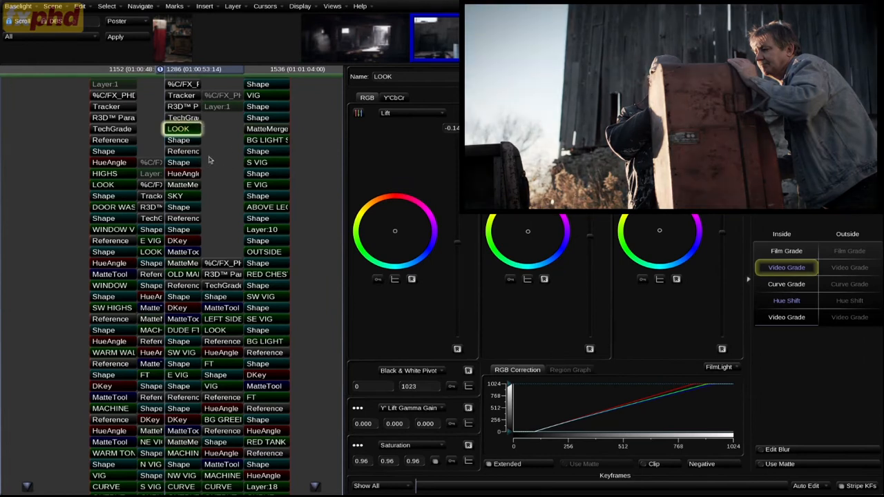
Step: Select the third shot's SKY layer, compare frame 1316 with it off and on, and display its matte overlay
{"action": "left_click", "coordinate": [193, 197]}
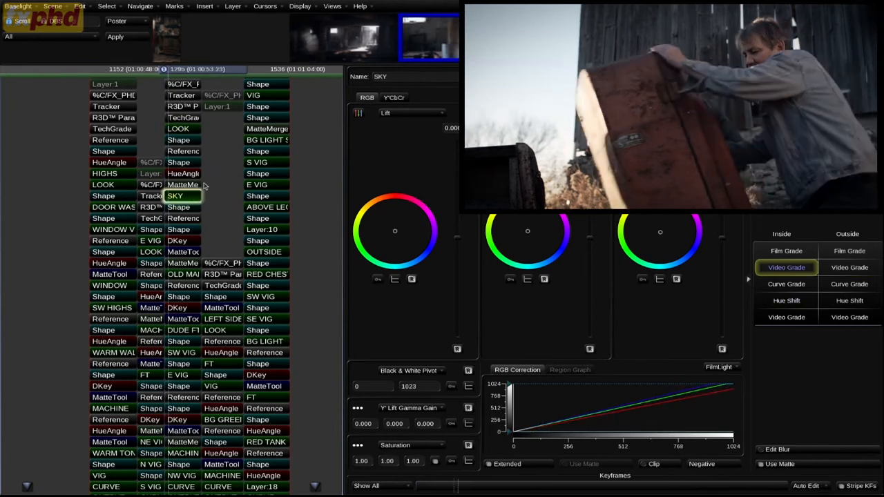
{"action": "key", "text": "m"}
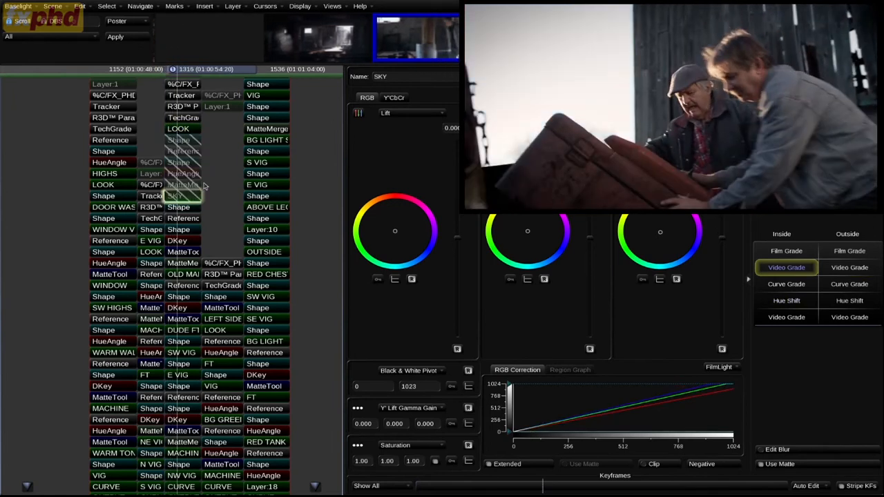
{"action": "key", "text": "m"}
{"action": "key", "text": "m"}
{"action": "key", "text": "m"}
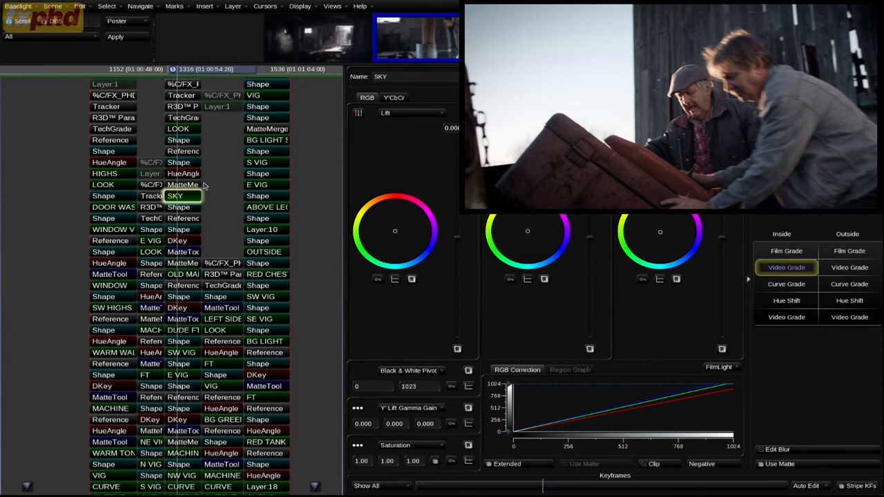
{"action": "key", "text": "m"}
{"action": "key", "text": "m"}
{"action": "key", "text": "m"}
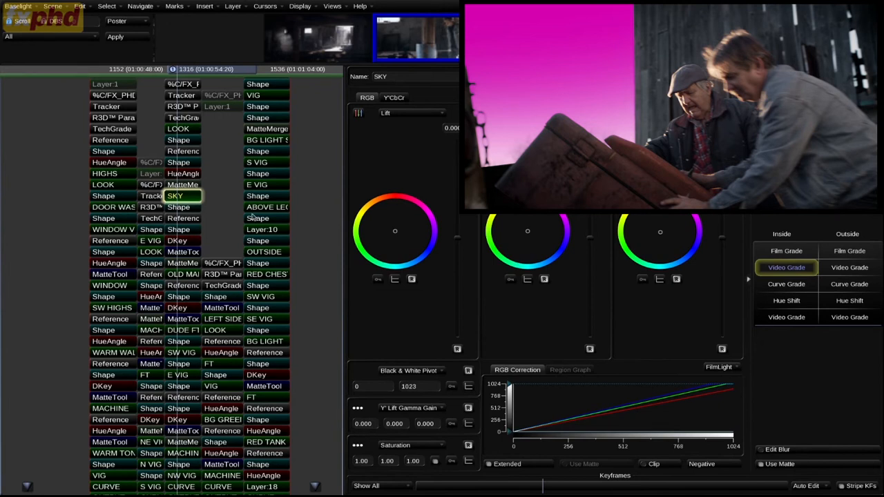
Step: Inspect the SKY matte's HueAngle key and inside ellipse Shape, with the viewer showing the whole shape outside the picture
{"action": "key", "text": "Up"}
{"action": "key", "text": "Up"}
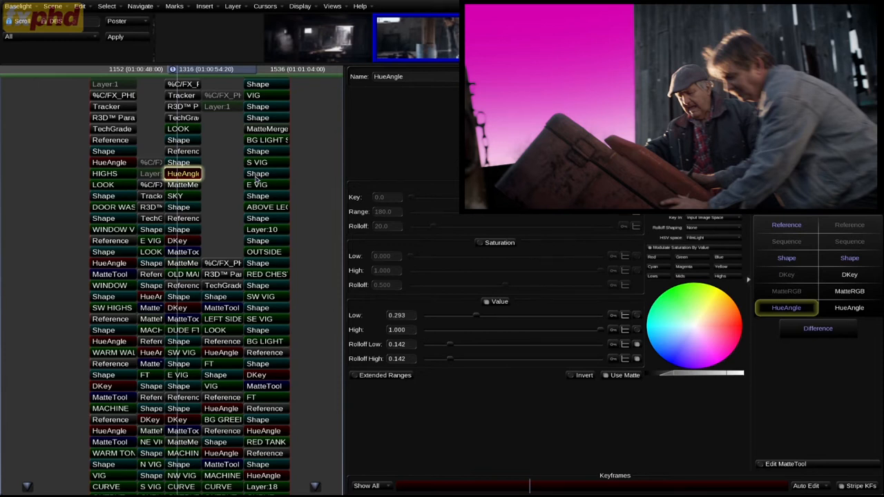
{"action": "left_click", "coordinate": [192, 163]}
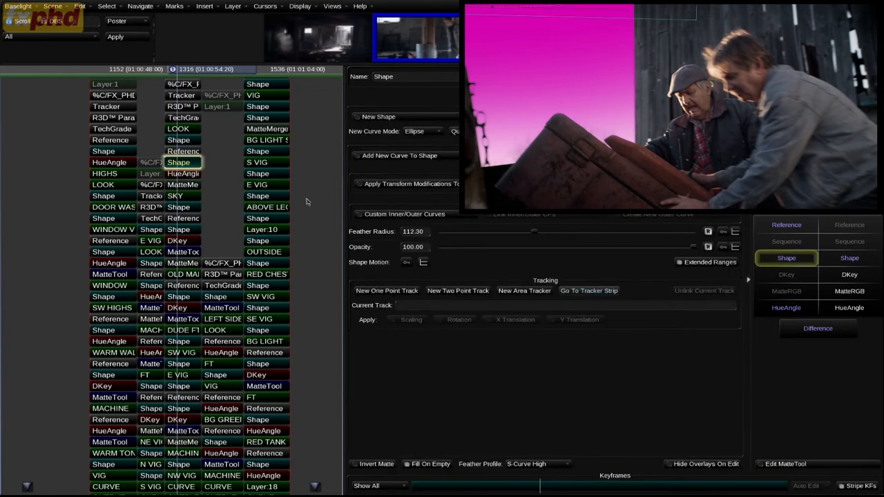
{"action": "scroll", "coordinate": [619, 91], "scroll_direction": "down", "scroll_amount": 4}
{"action": "scroll", "coordinate": [619, 89], "scroll_direction": "down", "scroll_amount": 3}
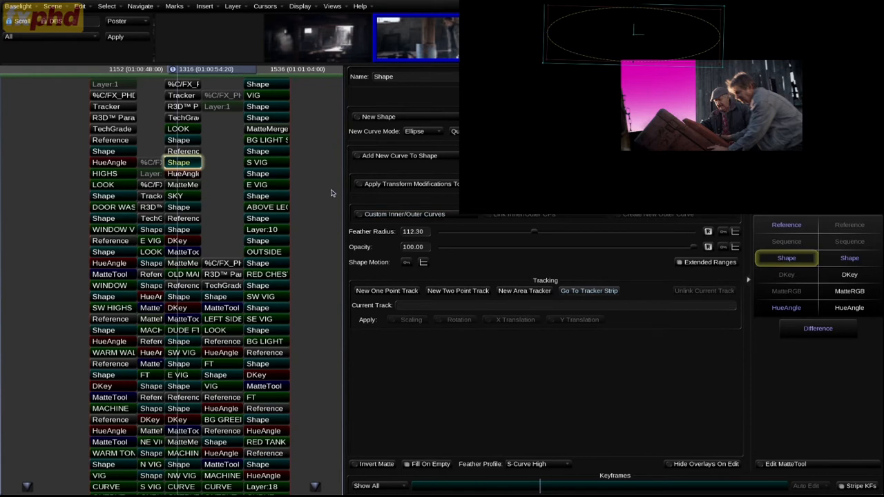
Step: Select the SKY matte's tracked outside Shape over the barn and check its position at frames 1316 and 1286
{"action": "key", "text": "Up"}
{"action": "key", "text": "Up"}
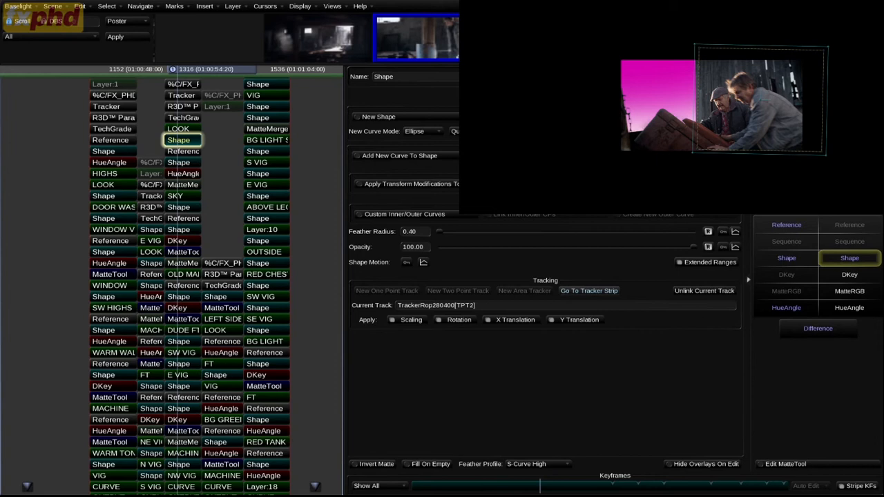
{"action": "left_click_drag", "start_coordinate": [761, 99], "coordinate": [833, 96]}
{"action": "key", "text": "Home"}
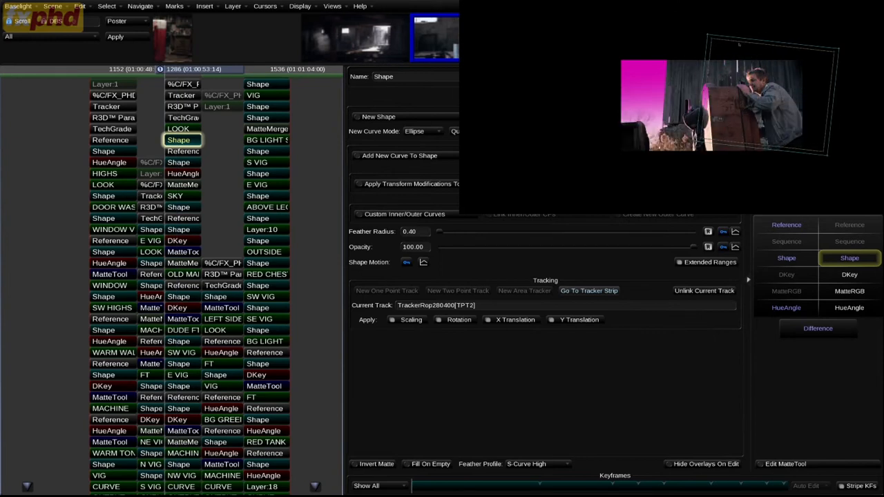
{"action": "key", "text": "Delete"}
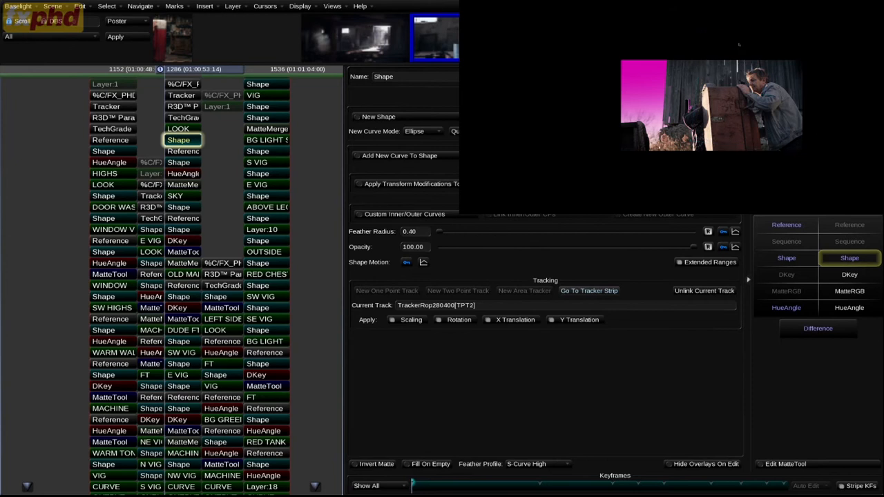
Step: Reselect the SKY layer with its matte overlay hidden, compare frame 1286 with and without it, and play to frame 1328
{"action": "left_click", "coordinate": [183, 196]}
{"action": "key", "text": "m"}
{"action": "key", "text": "f"}
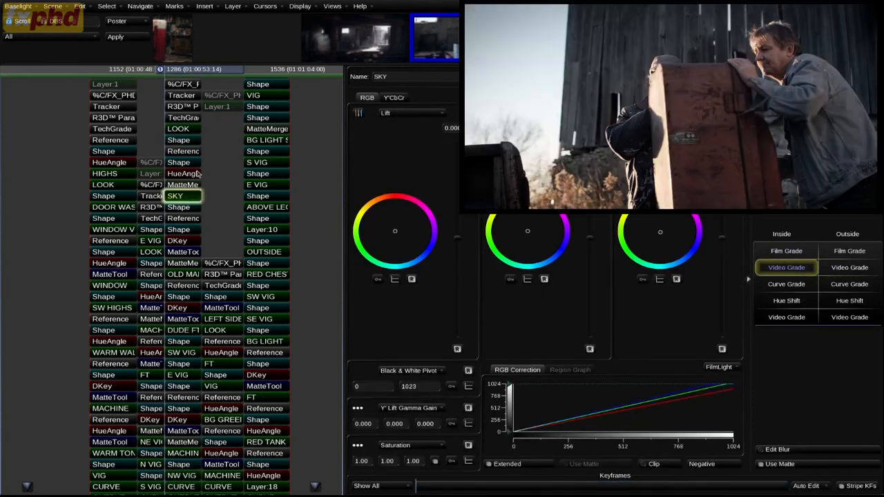
{"action": "key", "text": "f"}
{"action": "key", "text": "f"}
{"action": "key", "text": "d"}
{"action": "key", "text": "d"}
{"action": "key", "text": "d"}
{"action": "key", "text": "d"}
{"action": "key", "text": "space"}
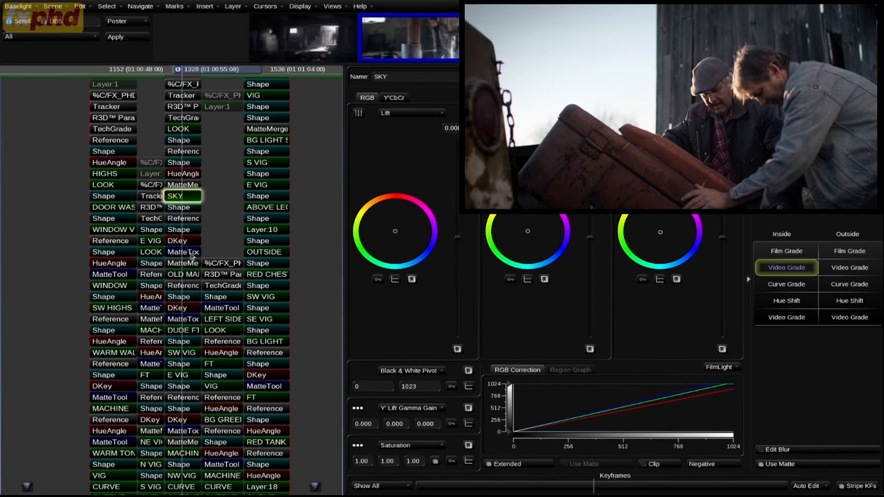
Step: Select the OLD MAN FT layer and bring up a close view of the old man's face at frame 1307
{"action": "left_click", "coordinate": [193, 274]}
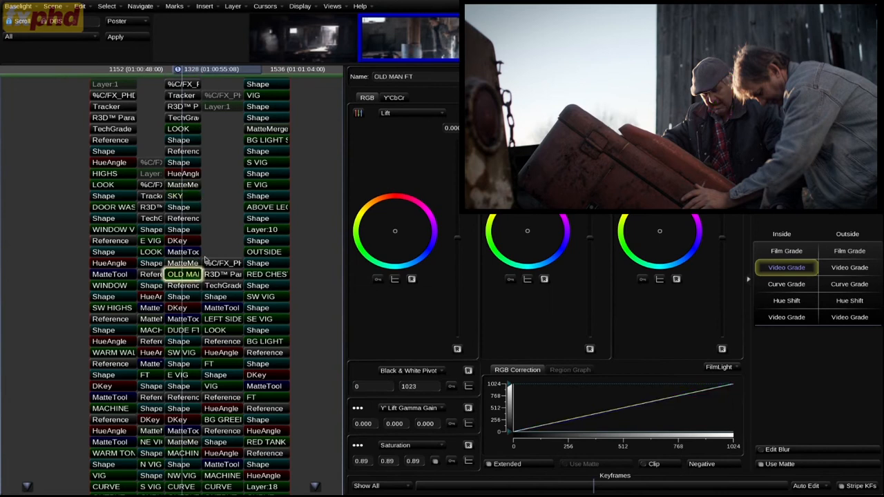
{"action": "key", "text": "j"}
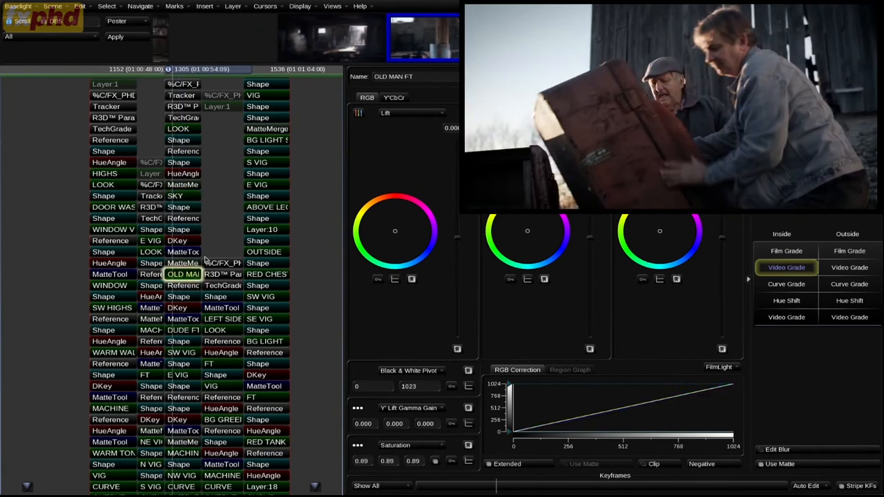
{"action": "key", "text": "Right"}
{"action": "key", "text": "Right"}
{"action": "key", "text": "d"}
{"action": "key", "text": "space"}
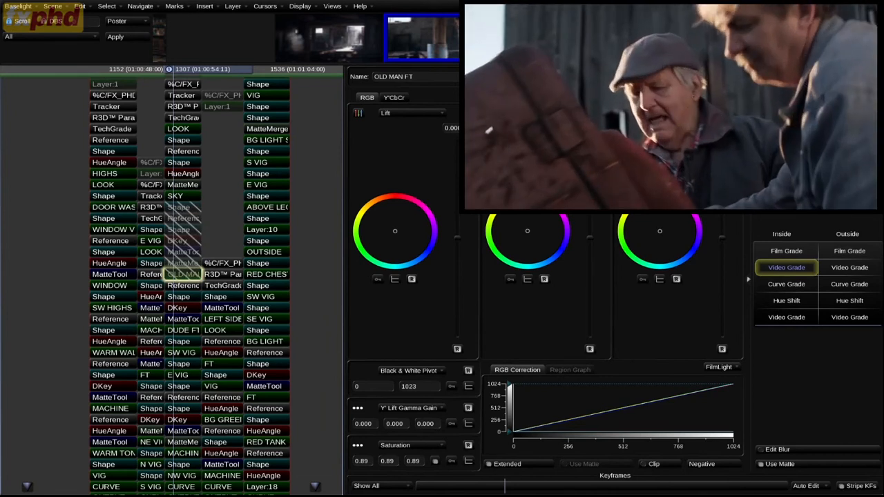
Step: Compare frame 1307 with OLD MAN FT off and on, and review the layer's Hue Shift and Video Grade settings
{"action": "key", "text": "d"}
{"action": "key", "text": "d"}
{"action": "key", "text": "d"}
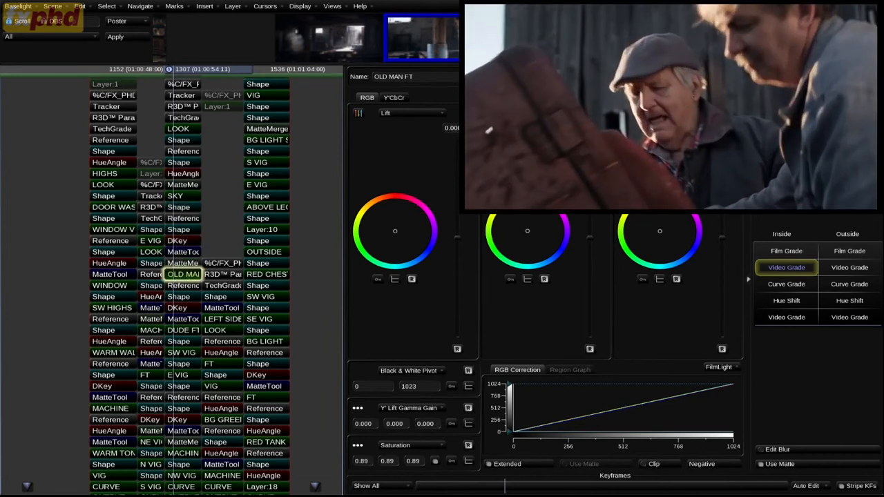
{"action": "key", "text": "d"}
{"action": "key", "text": "d"}
{"action": "left_click", "coordinate": [787, 301]}
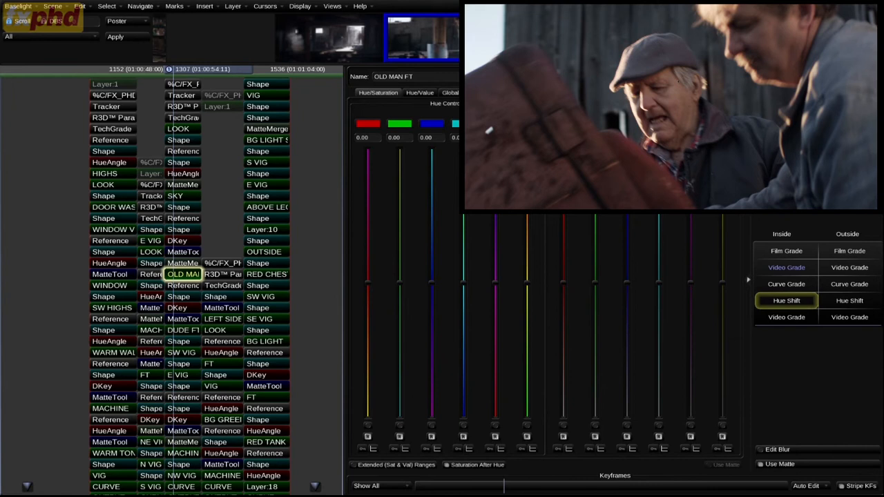
{"action": "left_click", "coordinate": [786, 268]}
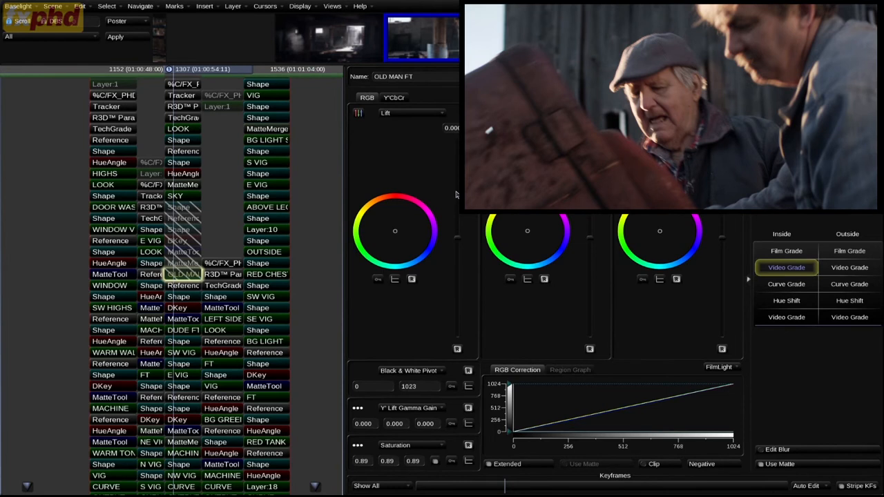
Step: Select the OLD MAN FT matte's tracked inside Shape and follow it frame by frame back to 1298 and forward to 1304
{"action": "key", "text": "Home"}
{"action": "key", "text": "Up"}
{"action": "key", "text": "Up"}
{"action": "key", "text": "Up"}
{"action": "key", "text": "Up"}
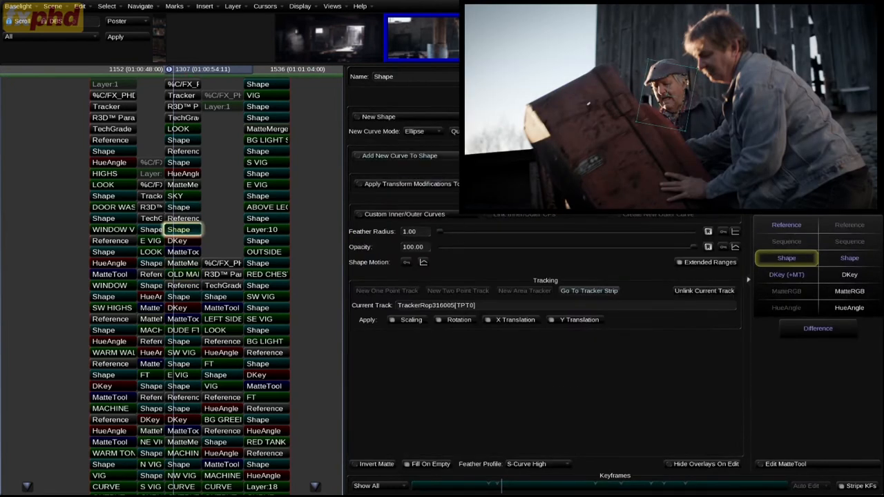
{"action": "key", "text": "Left"}
{"action": "key", "text": "Left"}
{"action": "key", "text": "Left"}
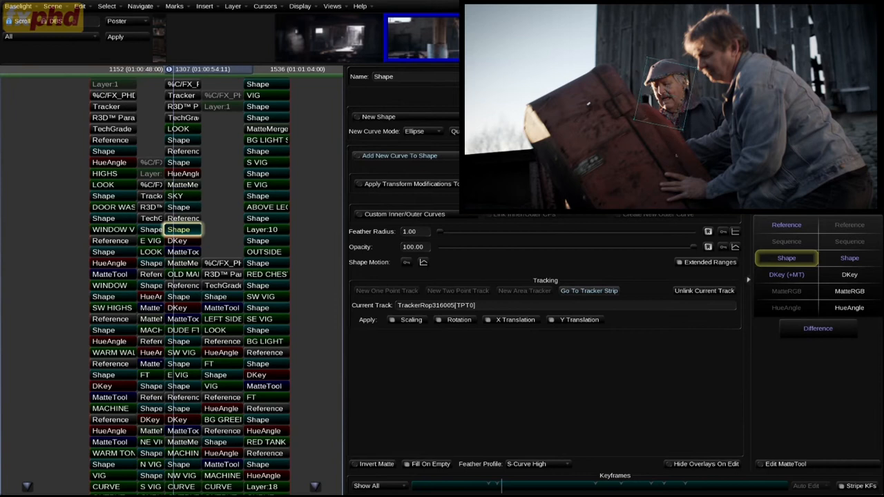
{"action": "key", "text": "Left"}
{"action": "key", "text": "Left"}
{"action": "key", "text": "Left"}
{"action": "key", "text": "Left"}
{"action": "key", "text": "Left"}
{"action": "key", "text": "Left"}
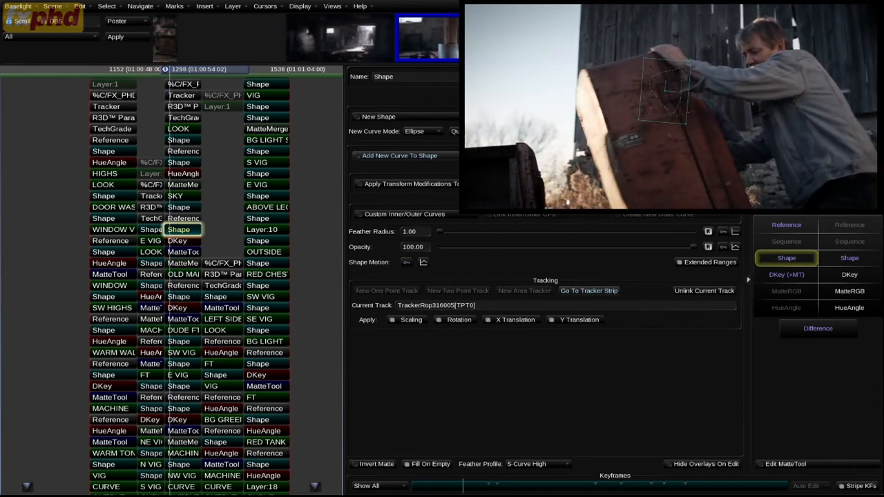
{"action": "key", "text": "Right"}
{"action": "key", "text": "Right"}
{"action": "key", "text": "Right"}
{"action": "key", "text": "Right"}
{"action": "key", "text": "Right"}
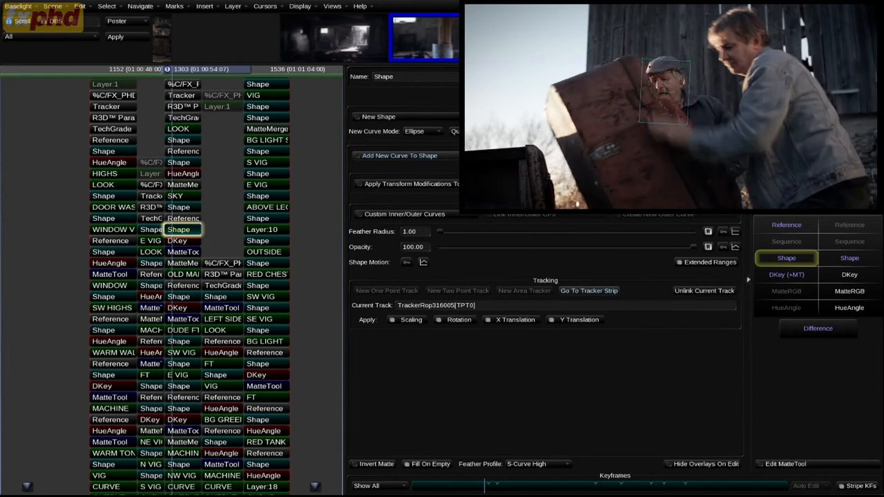
{"action": "key", "text": "Right"}
Step: Select the OLD MAN FT matte's outside Shape over the red chest and check its keyframed motion back to frame 1294
{"action": "left_click", "coordinate": [194, 208]}
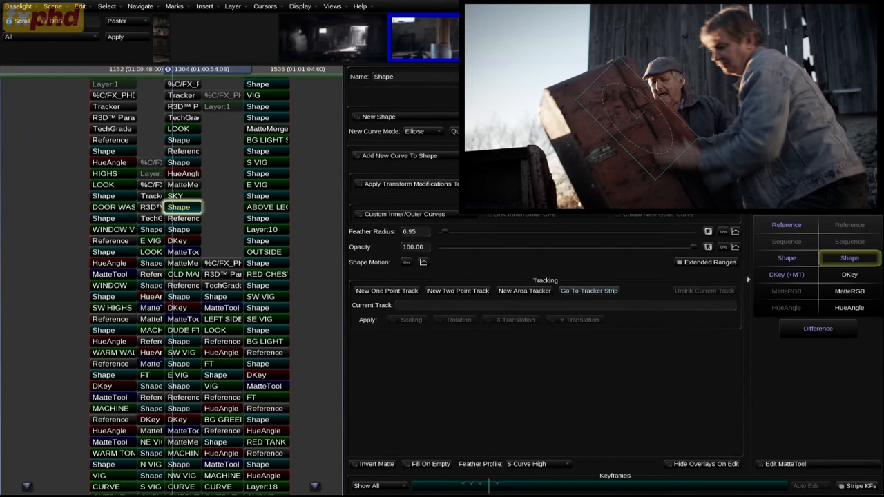
{"action": "key", "text": "Left"}
{"action": "key", "text": "Left"}
{"action": "key", "text": "Left"}
{"action": "key", "text": "Left"}
{"action": "key", "text": "Left"}
{"action": "key", "text": "Right"}
{"action": "key", "text": "Right"}
{"action": "key", "text": "Right"}
{"action": "key", "text": "Right"}
{"action": "key", "text": "Right"}
{"action": "key", "text": "Right"}
{"action": "key", "text": "Right"}
{"action": "key", "text": "Left"}
{"action": "key", "text": "Left"}
{"action": "key", "text": "Left"}
{"action": "key", "text": "Left"}
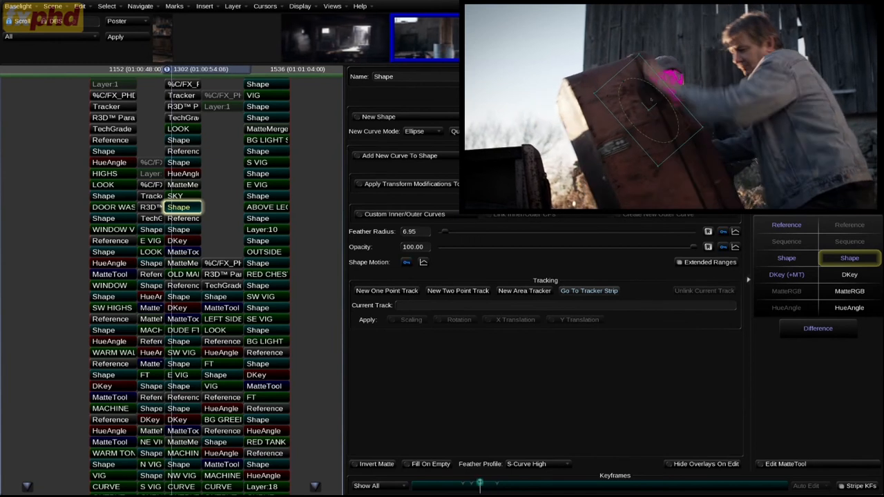
{"action": "key", "text": "Left"}
{"action": "key", "text": "Left"}
{"action": "key", "text": "Left"}
{"action": "key", "text": "Left"}
{"action": "key", "text": "Left"}
{"action": "key", "text": "Left"}
{"action": "key", "text": "Left"}
{"action": "key", "text": "Left"}
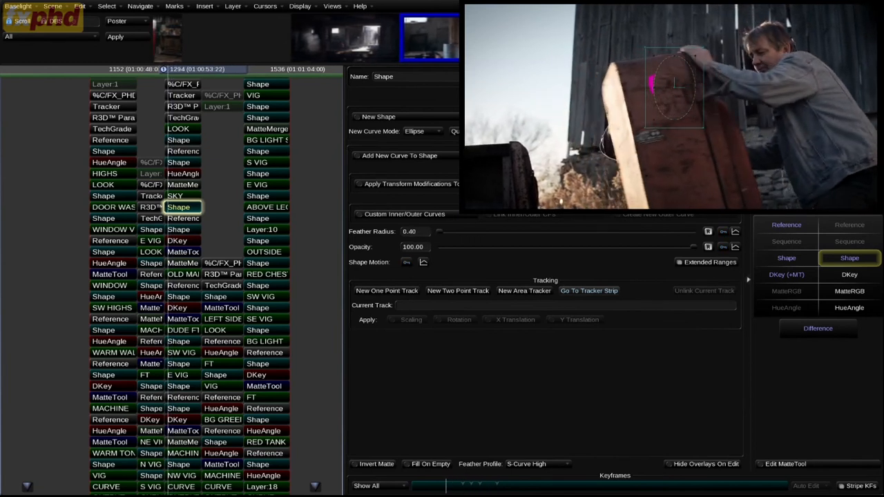
Step: Return to the OLD MAN FT layer without the matte overlay and play from frame 1294 to 1305
{"action": "key", "text": "Page_Down"}
{"action": "key", "text": "m"}
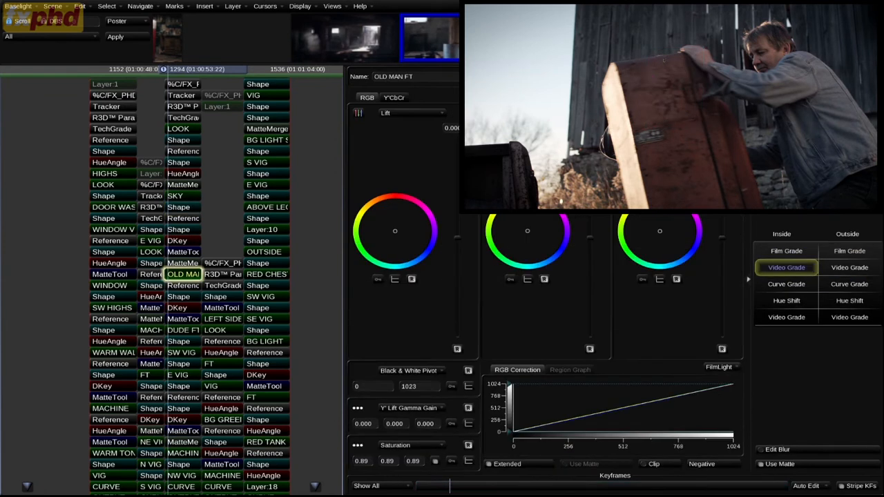
{"action": "key", "text": "d"}
{"action": "key", "text": "d"}
{"action": "key", "text": "space"}
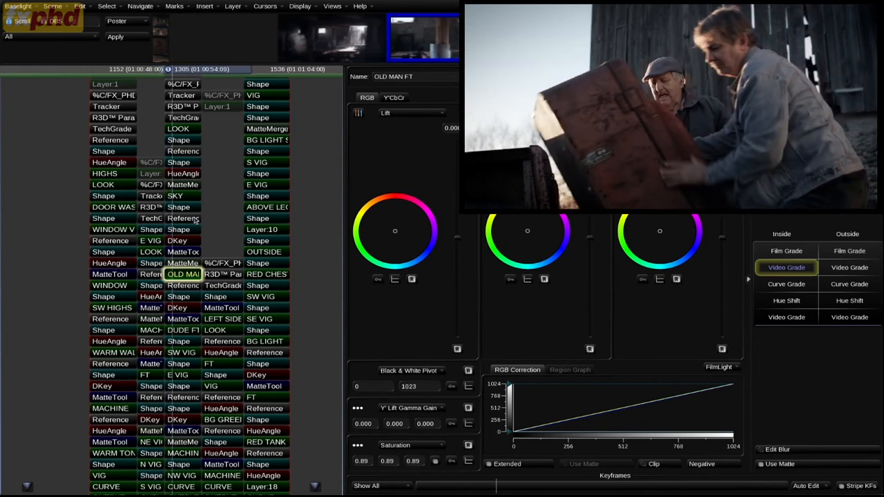
Step: Select the DUDE FT layer, view both faces close up at frame 1305, and check its matte and its off/on difference
{"action": "left_click", "coordinate": [183, 331]}
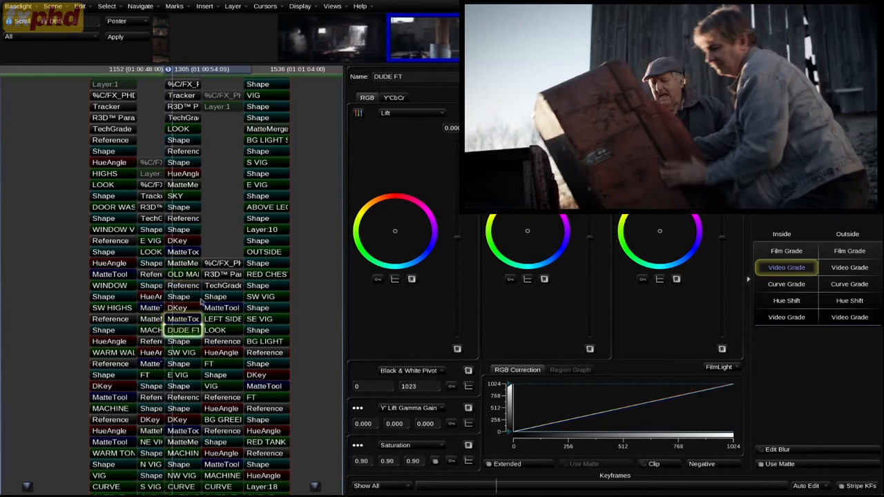
{"action": "left_click_drag", "start_coordinate": [184, 333], "coordinate": [212, 331]}
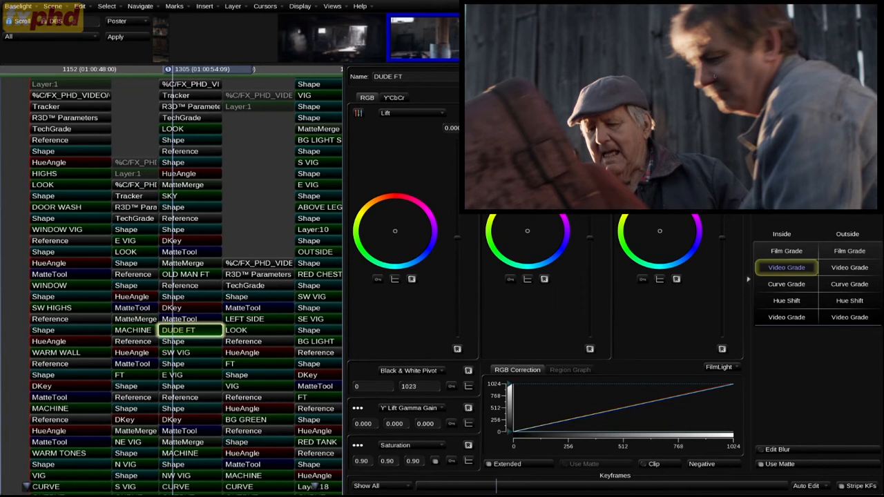
{"action": "key", "text": "m"}
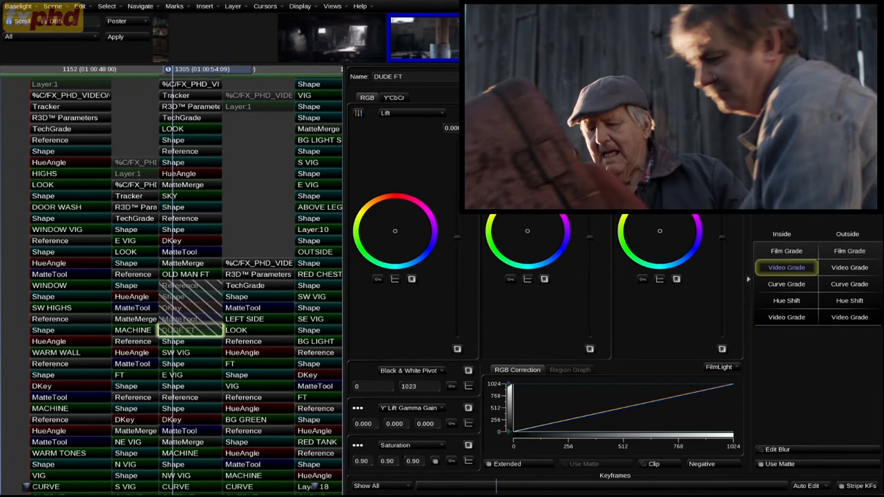
{"action": "key", "text": "m"}
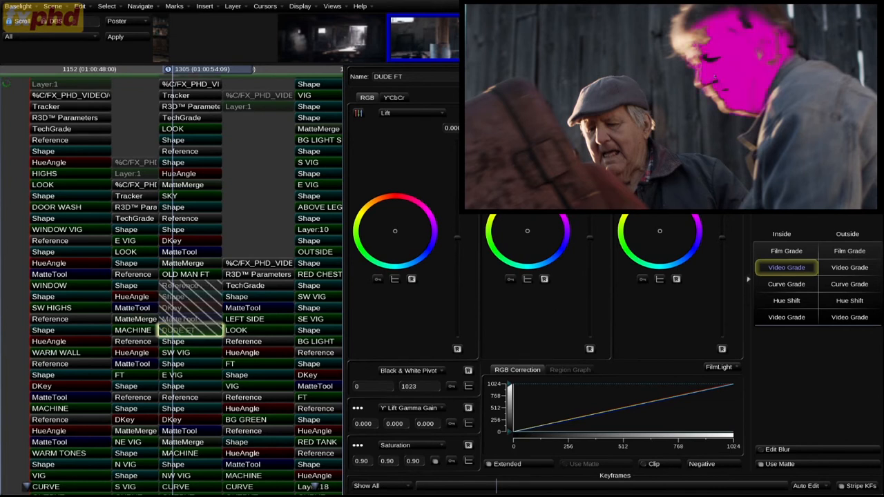
{"action": "key", "text": "m"}
{"action": "key", "text": "d"}
{"action": "key", "text": "d"}
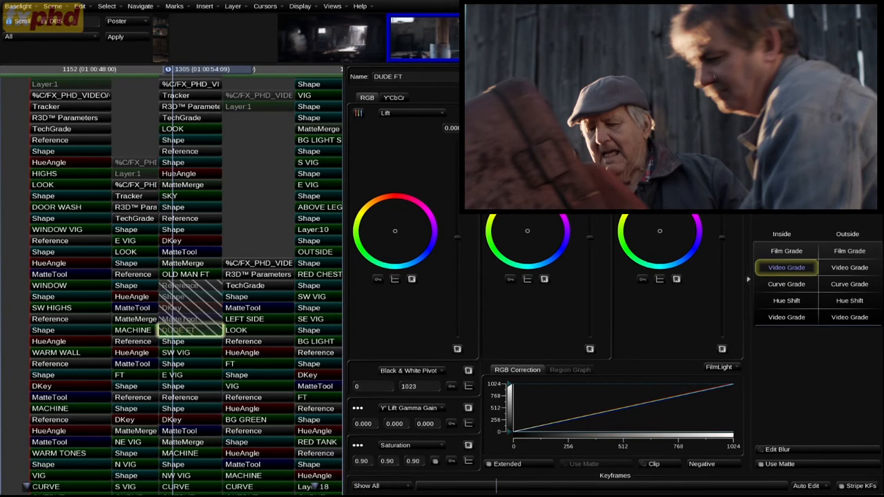
{"action": "key", "text": "d"}
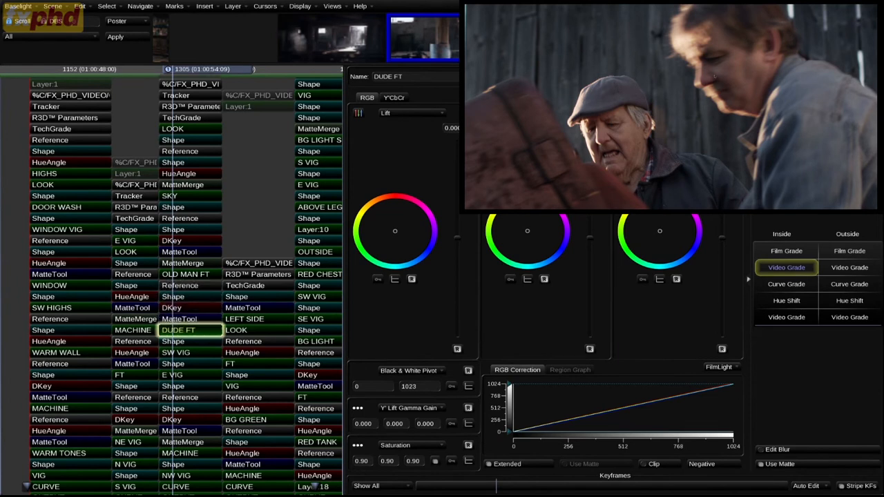
Step: Select the SW VIG layer and then the E VIG layer to review their outside Video Grade at frame 1338
{"action": "left_click", "coordinate": [208, 355]}
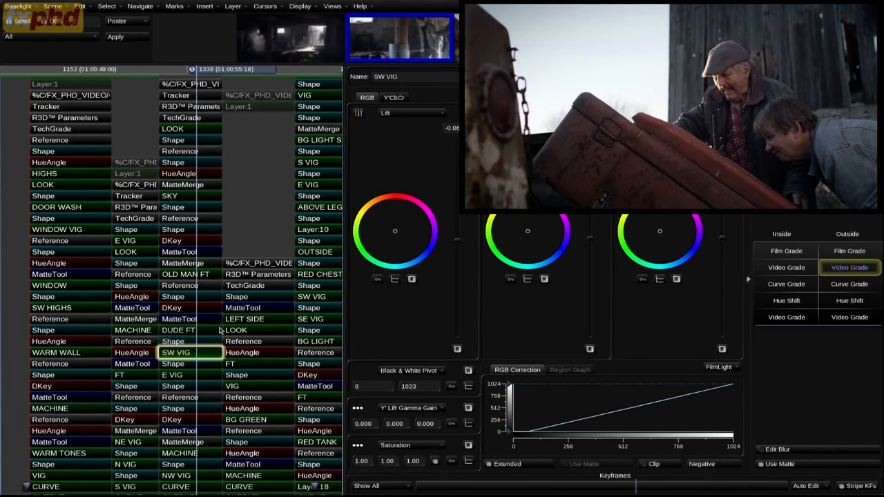
{"action": "left_click", "coordinate": [173, 364]}
{"action": "left_click", "coordinate": [171, 374]}
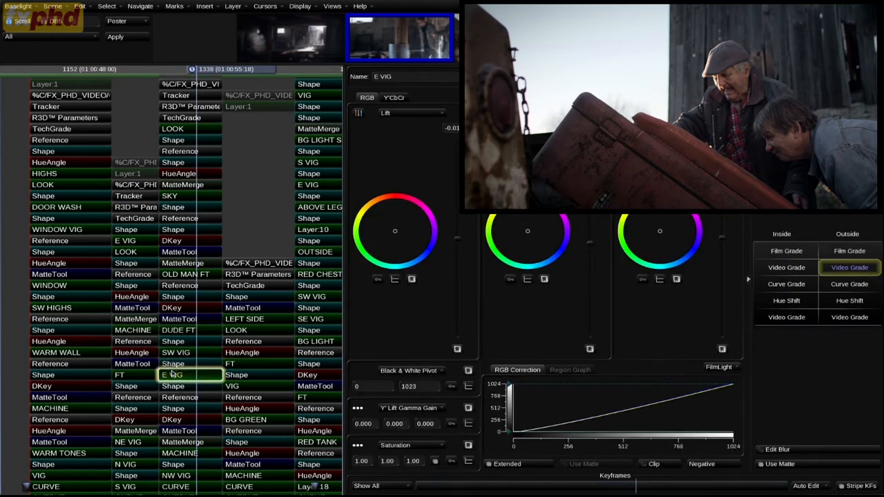
Step: Play the third shot from frame 1286 and compare its full grade with the ungraded original image
{"action": "key", "text": "d"}
{"action": "key", "text": "Home"}
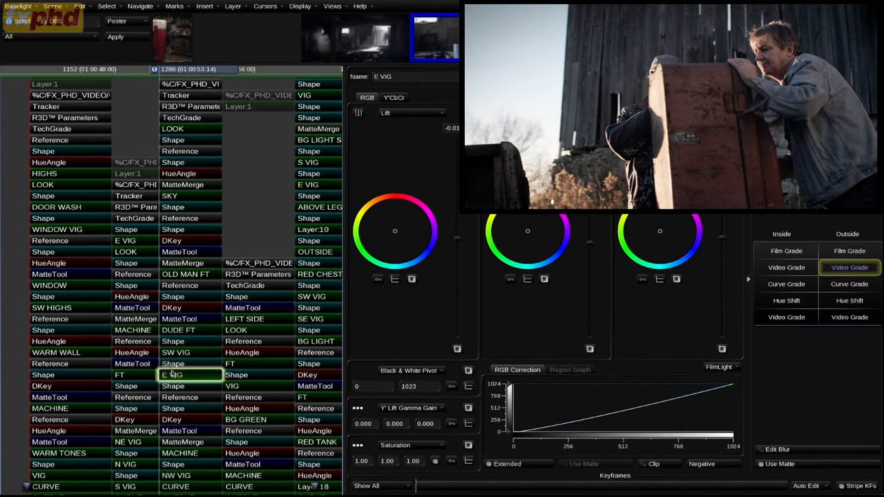
{"action": "key", "text": "space"}
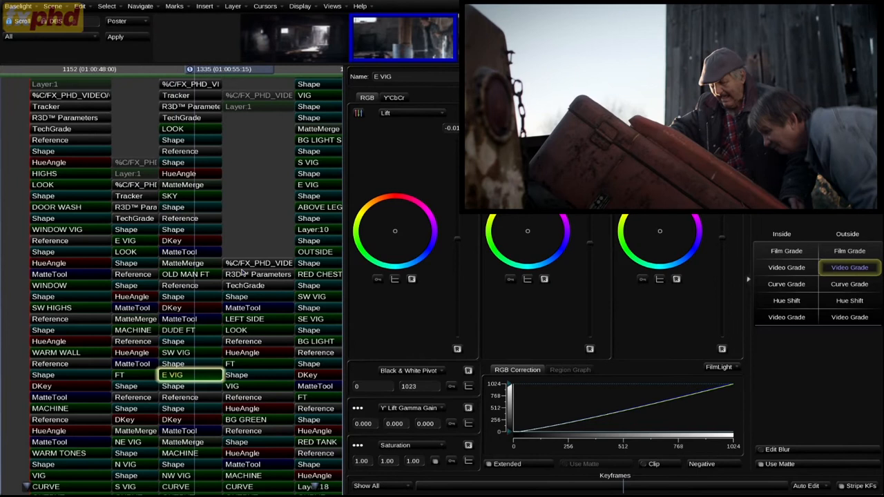
{"action": "key", "text": "Up"}
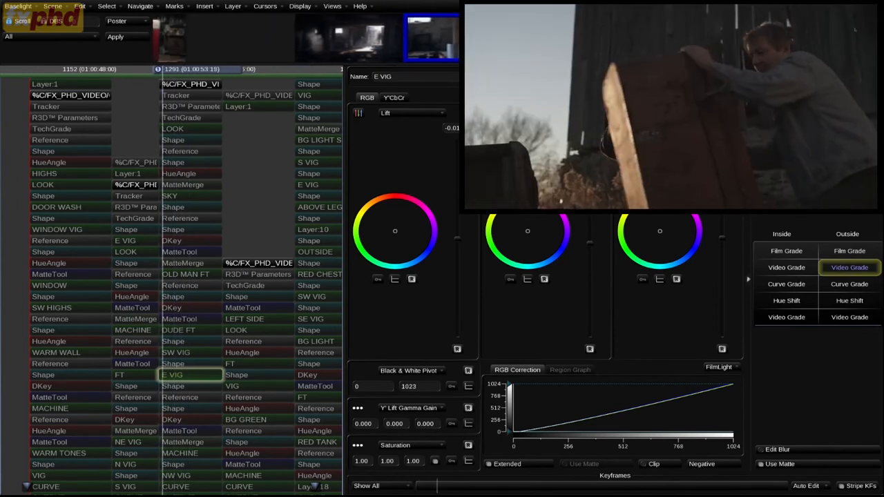
{"action": "key", "text": "space"}
{"action": "key", "text": "shift+d"}
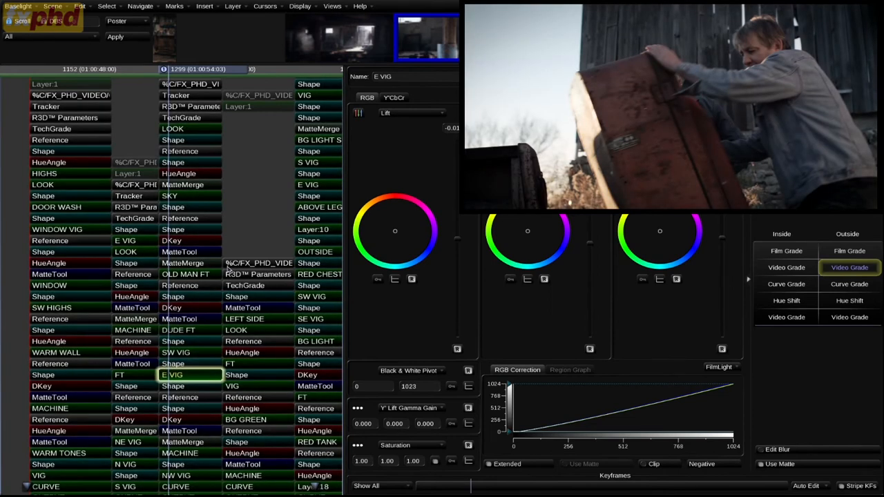
Step: Return to frame 1286, deselect the E VIG layer and play the graded shot through to frame 1353
{"action": "key", "text": "Page_Up"}
{"action": "key", "text": "space"}
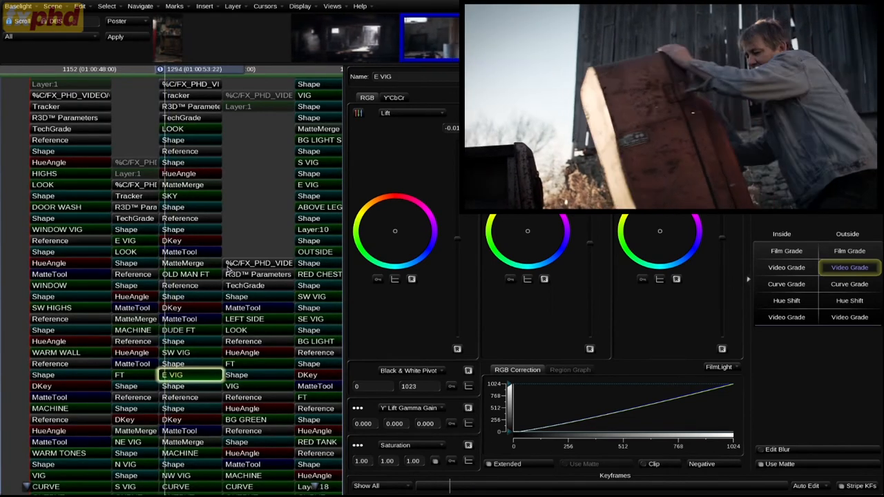
{"action": "key", "text": "Page_Up"}
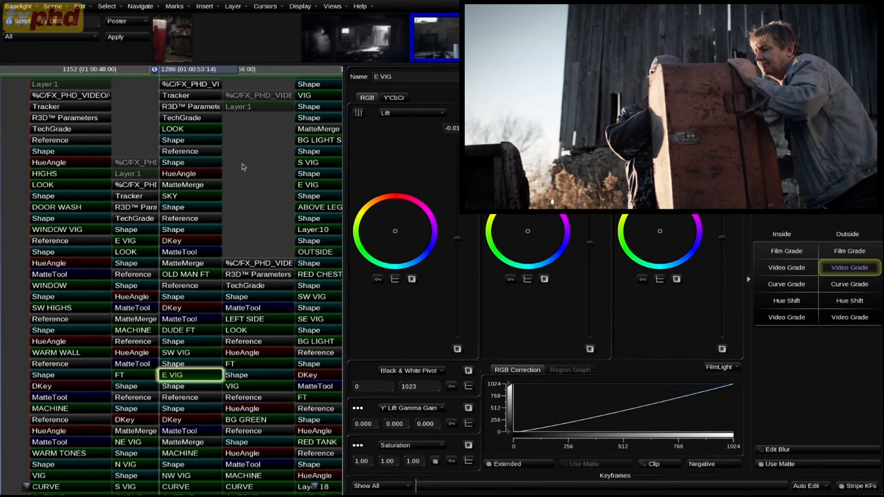
{"action": "left_click", "coordinate": [239, 200]}
{"action": "key", "text": "space"}
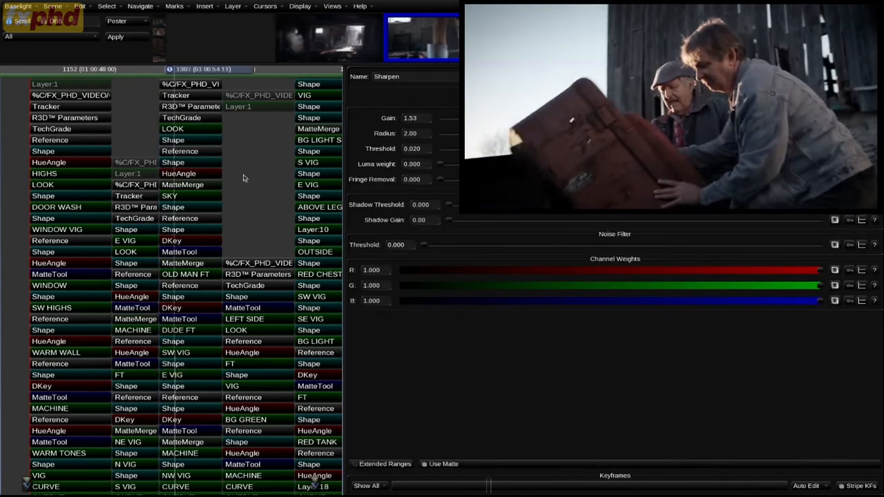
{"action": "key", "text": "space"}
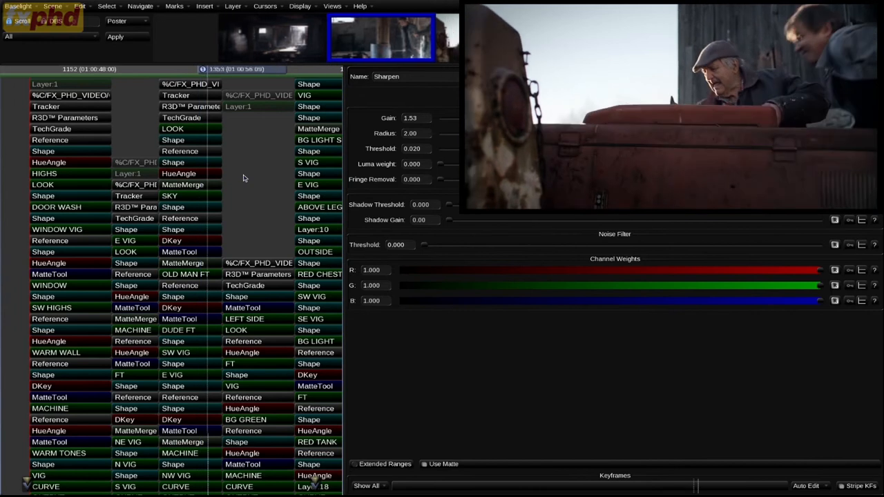
Step: Select the third shot's MACHINE layer to review its inside Video Grade
{"action": "left_click", "coordinate": [195, 451]}
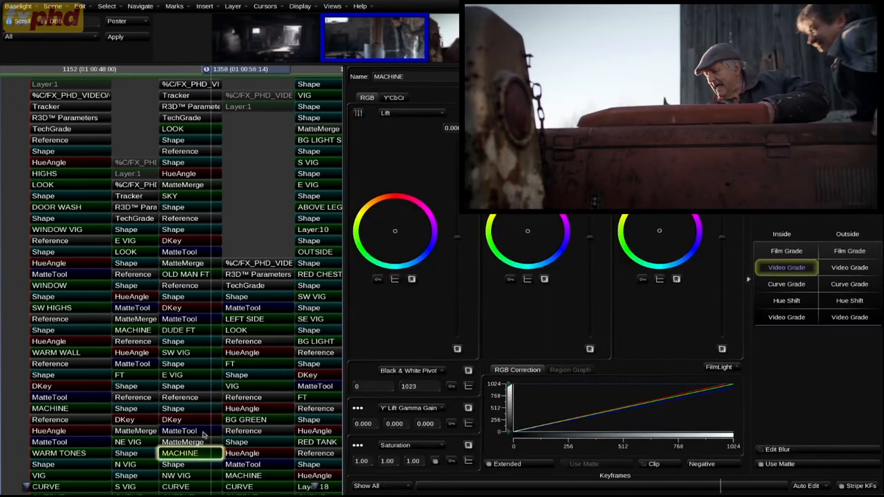
Step: Check the MACHINE layer's matte over the picture, and hide the overlay again
{"action": "key", "text": "m"}
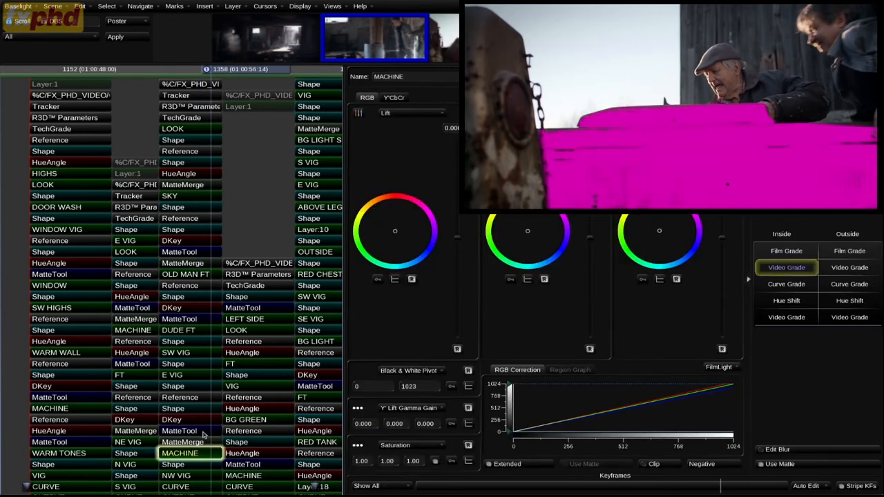
{"action": "key", "text": "m"}
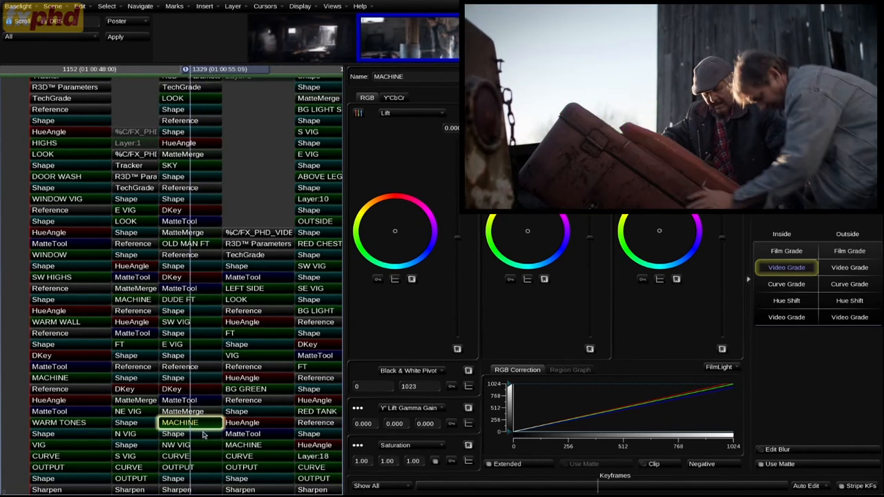
{"action": "key", "text": "Up"}
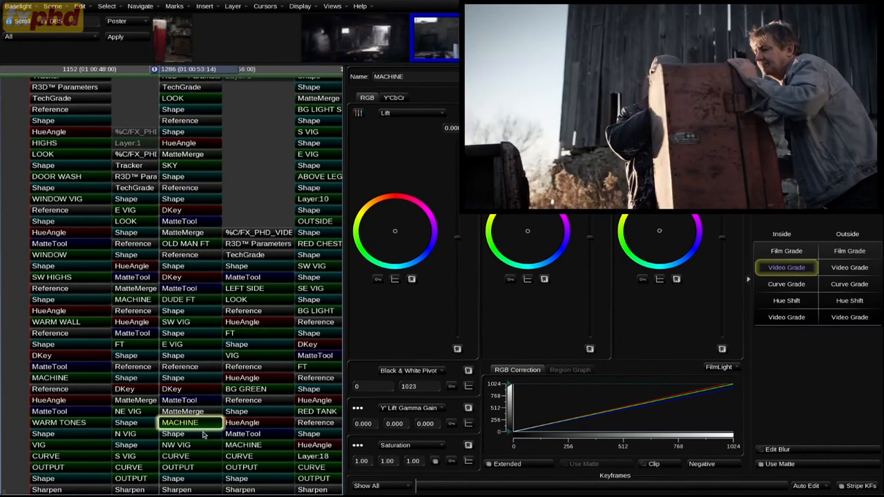
Step: Compare the shot's first frame with the MACHINE layer disabled and enabled, and check its matte there
{"action": "key", "text": "d"}
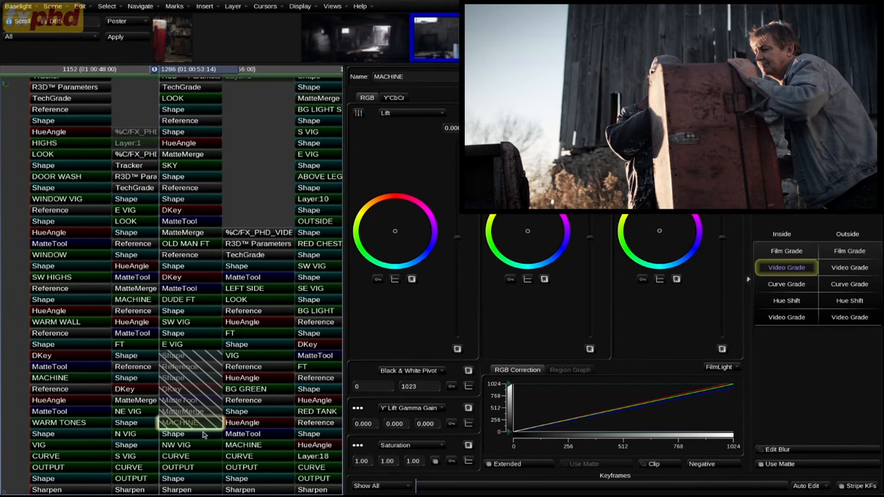
{"action": "key", "text": "d"}
{"action": "key", "text": "d"}
{"action": "key", "text": "d"}
{"action": "key", "text": "Left"}
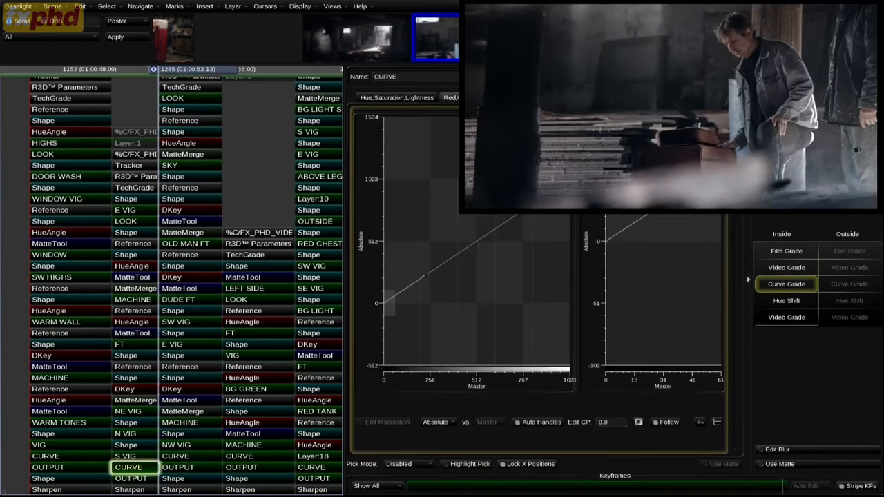
{"action": "key", "text": "Right"}
{"action": "key", "text": "d"}
{"action": "key", "text": "d"}
{"action": "key", "text": "m"}
{"action": "key", "text": "m"}
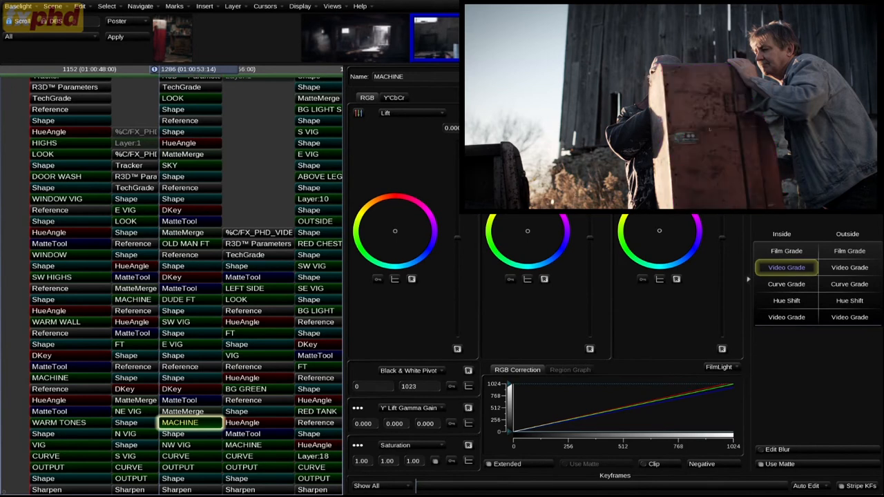
Step: Examine how the MACHINE layer's inside shape is animated by playing and stepping through the shot's frames
{"action": "left_click", "coordinate": [190, 378]}
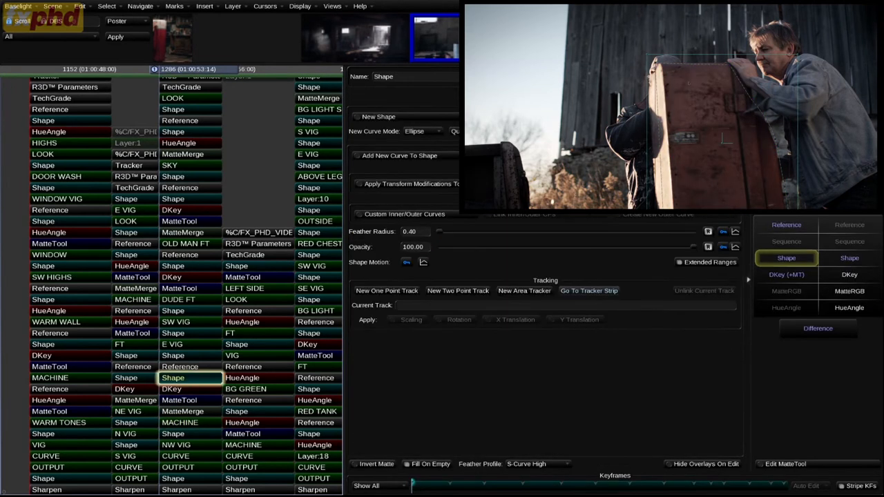
{"action": "key", "text": "space"}
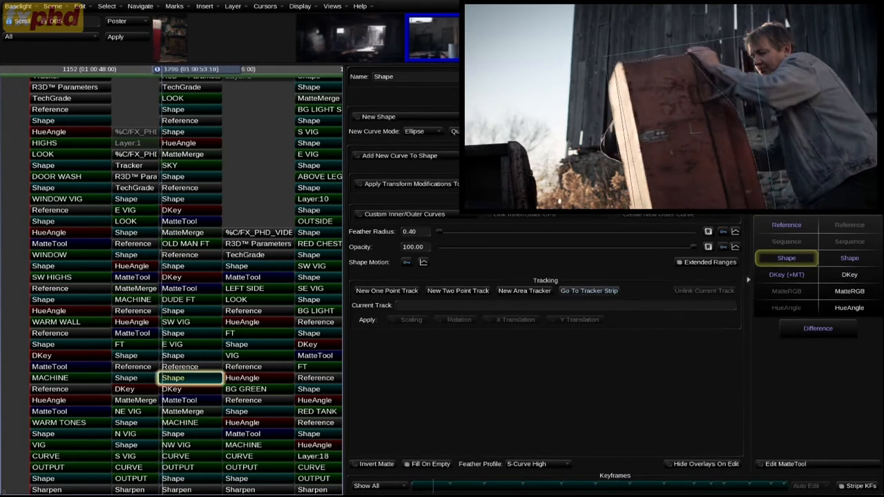
{"action": "key", "text": "space"}
{"action": "key", "text": "Left"}
{"action": "key", "text": "Left"}
{"action": "key", "text": "Left"}
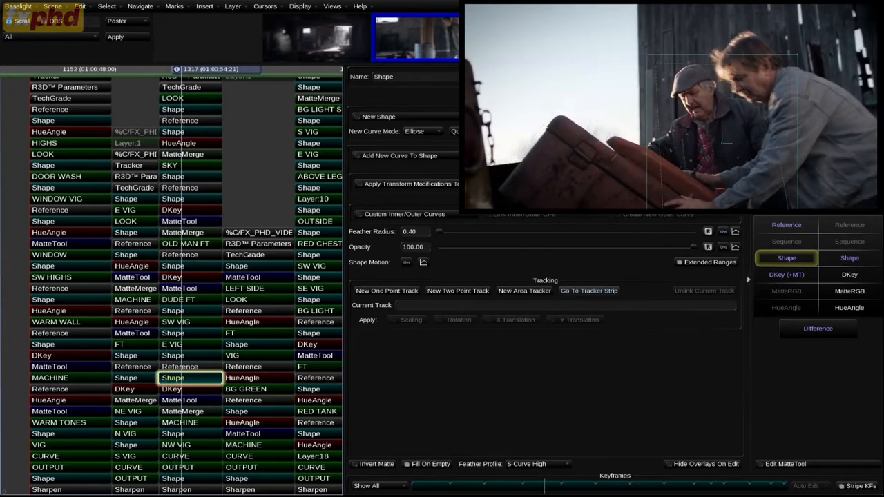
{"action": "key", "text": "Left"}
{"action": "key", "text": "Left"}
{"action": "key", "text": "Left"}
{"action": "key", "text": "Left"}
{"action": "key", "text": "Left"}
{"action": "key", "text": "Left"}
{"action": "key", "text": "Left"}
{"action": "key", "text": "Left"}
{"action": "key", "text": "Left"}
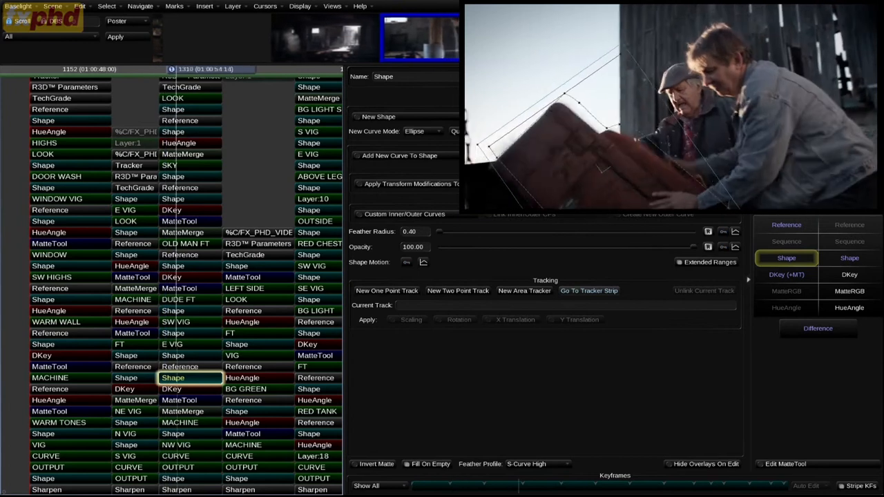
Step: Play the shot further with the inside shape overlay shown, and return to its first frame
{"action": "key", "text": "space"}
{"action": "key", "text": "space"}
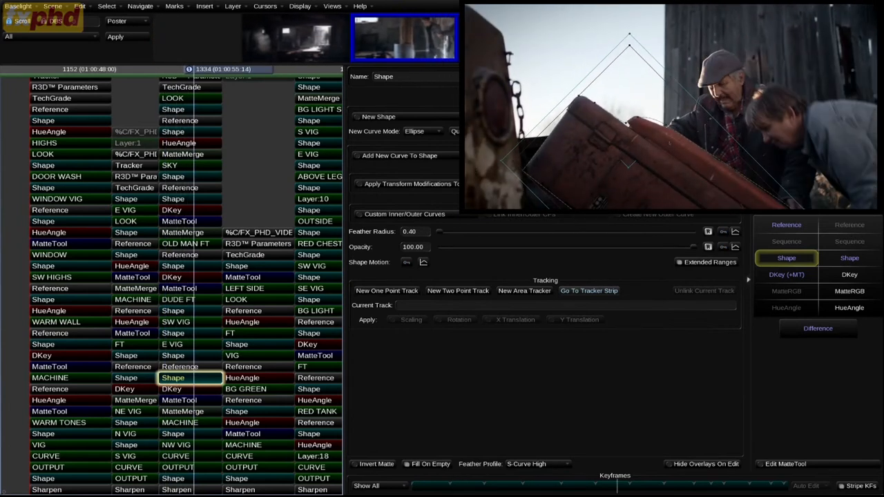
{"action": "key", "text": "Home"}
{"action": "key", "text": "space"}
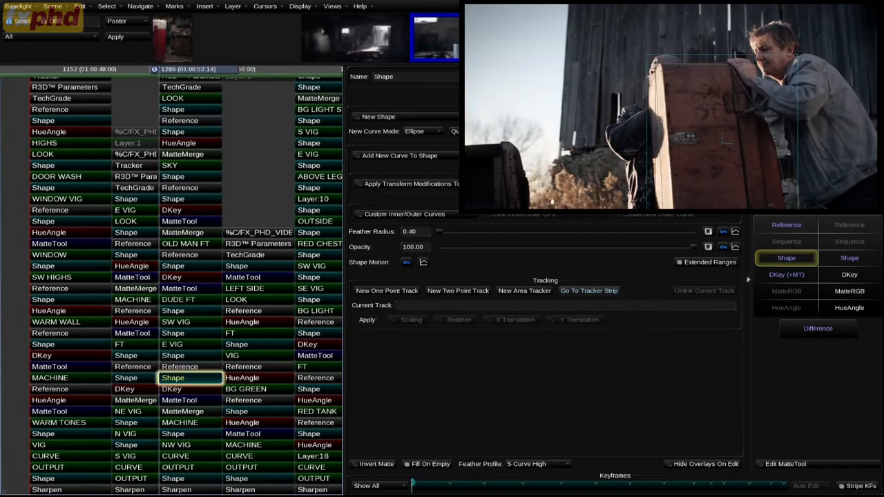
Step: Inspect the MACHINE layer's tracked outside shape by stepping backward from the end of the shot
{"action": "left_click", "coordinate": [200, 355]}
{"action": "key", "text": "Page_Down"}
{"action": "key", "text": "Page_Down"}
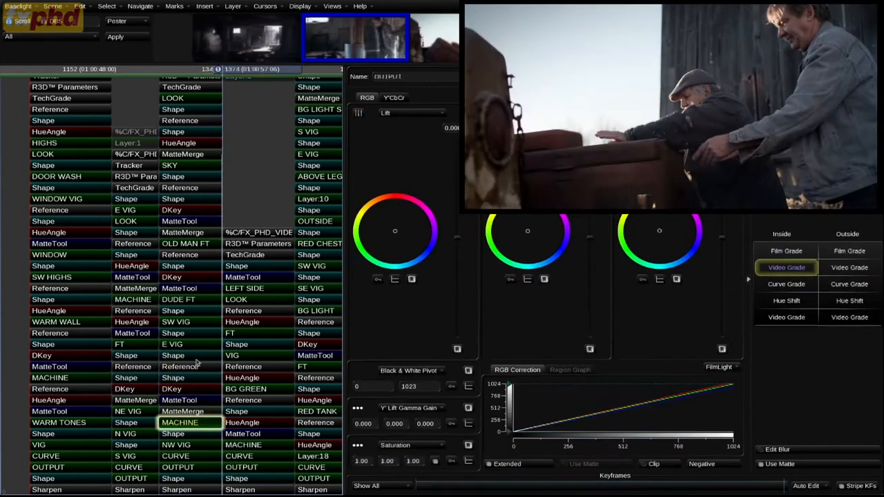
{"action": "key", "text": "Up"}
{"action": "key", "text": "m"}
{"action": "key", "text": "m"}
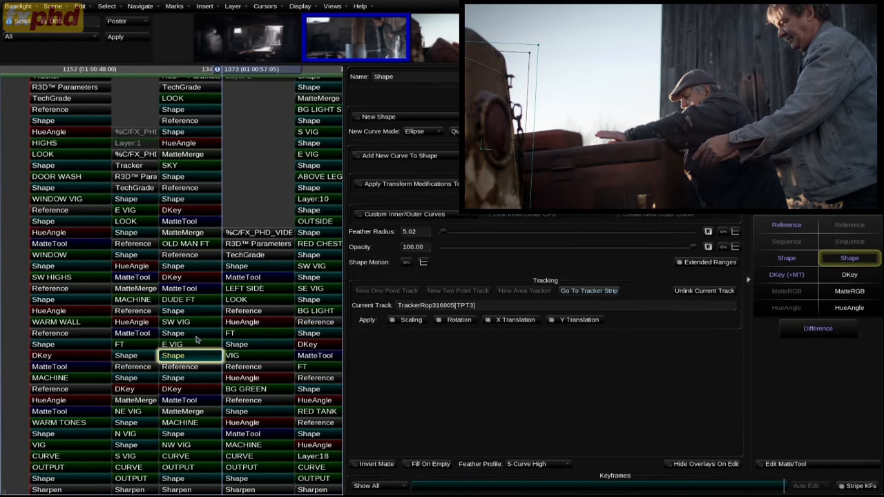
{"action": "key", "text": "Left"}
{"action": "key", "text": "Left"}
{"action": "key", "text": "Left"}
{"action": "key", "text": "Left"}
{"action": "key", "text": "Left"}
{"action": "key", "text": "Left"}
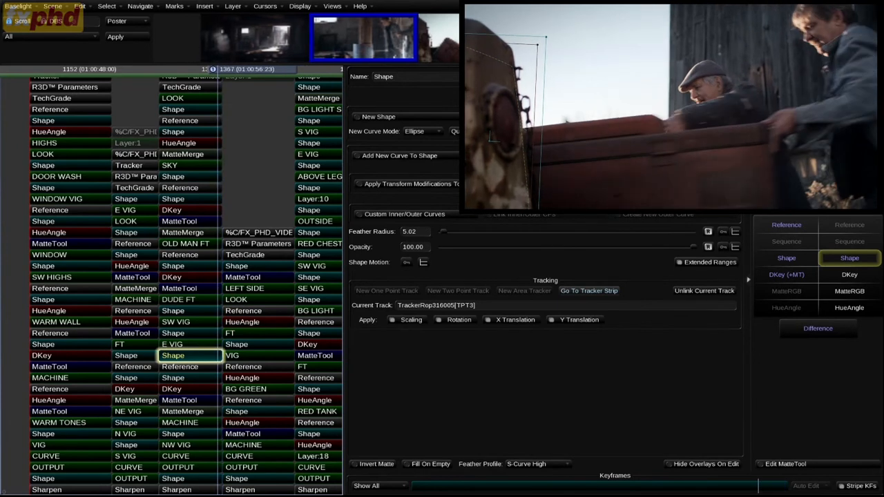
Step: Compare the picture with the MACHINE layer disabled and enabled on several frames in the middle and early part of the shot
{"action": "key", "text": "j"}
{"action": "key", "text": "k"}
{"action": "key", "text": "Down"}
{"action": "key", "text": "d"}
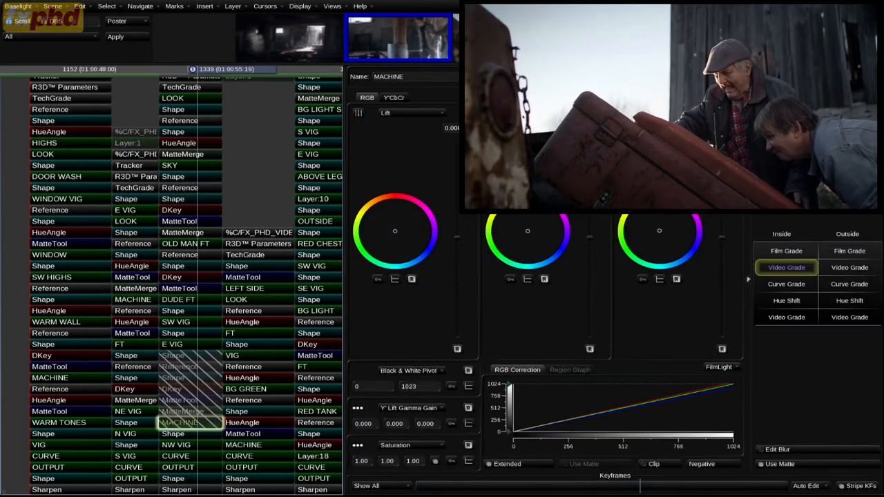
{"action": "key", "text": "d"}
{"action": "key", "text": "d"}
{"action": "key", "text": "d"}
{"action": "key", "text": "d"}
{"action": "key", "text": "d"}
{"action": "key", "text": "d"}
{"action": "key", "text": "d"}
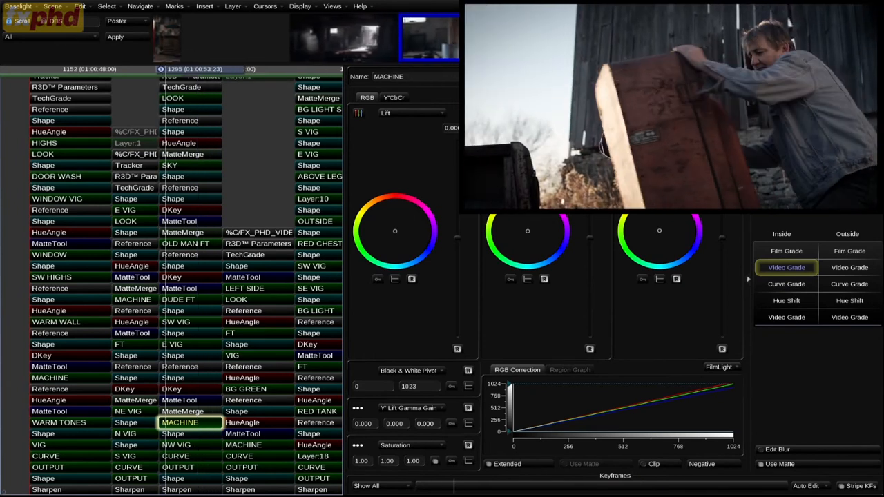
Step: Compare the picture with the NW VIG layer disabled and enabled, playing the shot on to another frame
{"action": "left_click", "coordinate": [194, 444]}
{"action": "key", "text": "d"}
{"action": "key", "text": "d"}
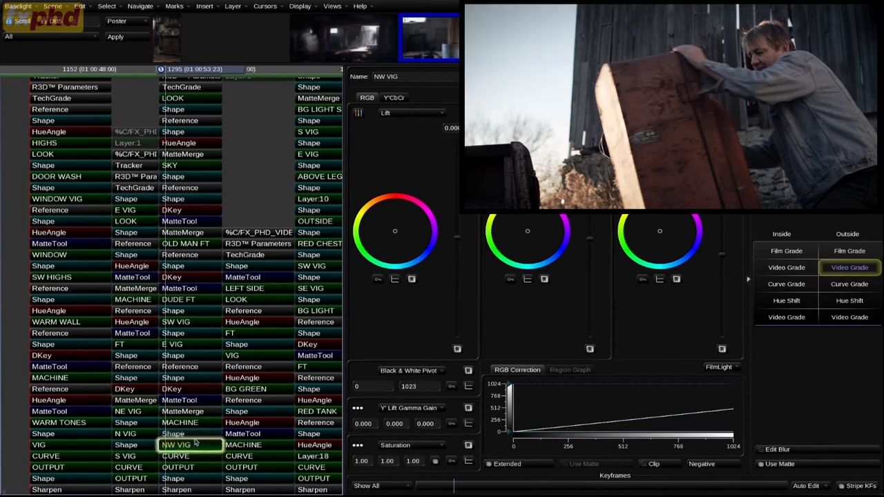
{"action": "key", "text": "d"}
{"action": "key", "text": "d"}
{"action": "key", "text": "d"}
{"action": "key", "text": "d"}
{"action": "key", "text": "d"}
{"action": "key", "text": "d"}
{"action": "key", "text": "space"}
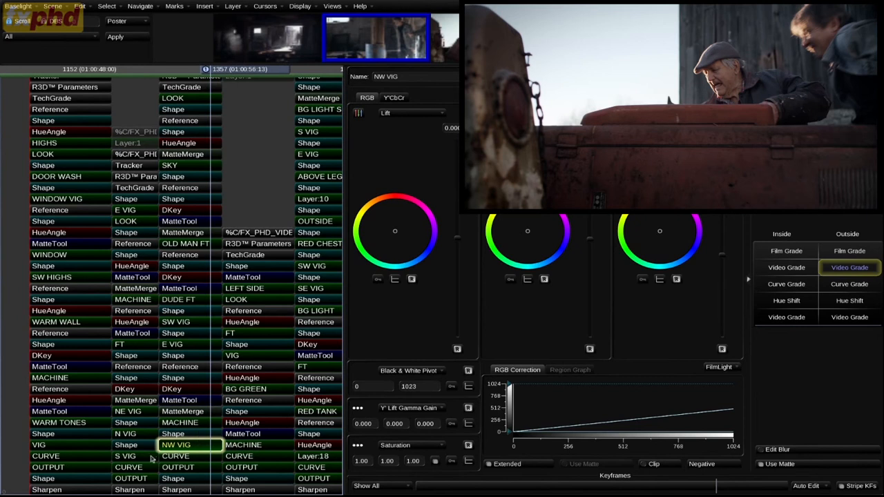
Step: Examine the full extent of the NW VIG layer's shape beyond the picture borders
{"action": "left_click", "coordinate": [188, 434]}
{"action": "scroll", "coordinate": [697, 127], "scroll_direction": "down", "scroll_amount": 8}
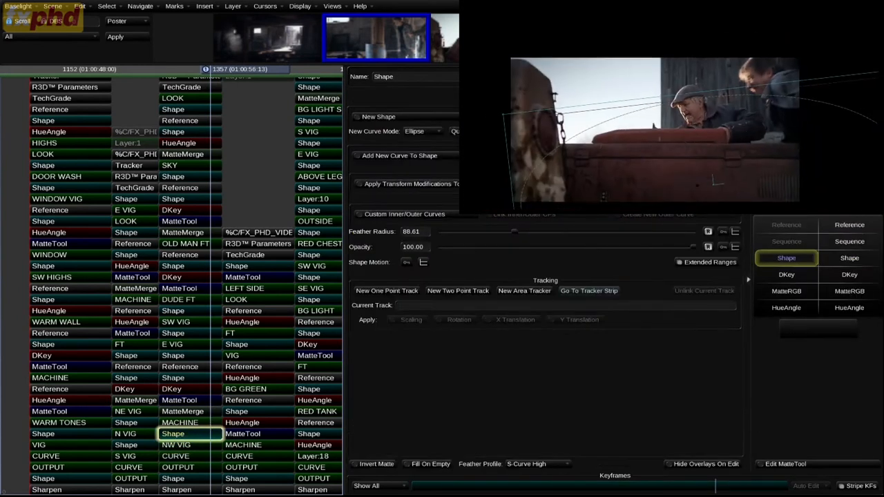
{"action": "left_click_drag", "start_coordinate": [693, 187], "coordinate": [678, 155]}
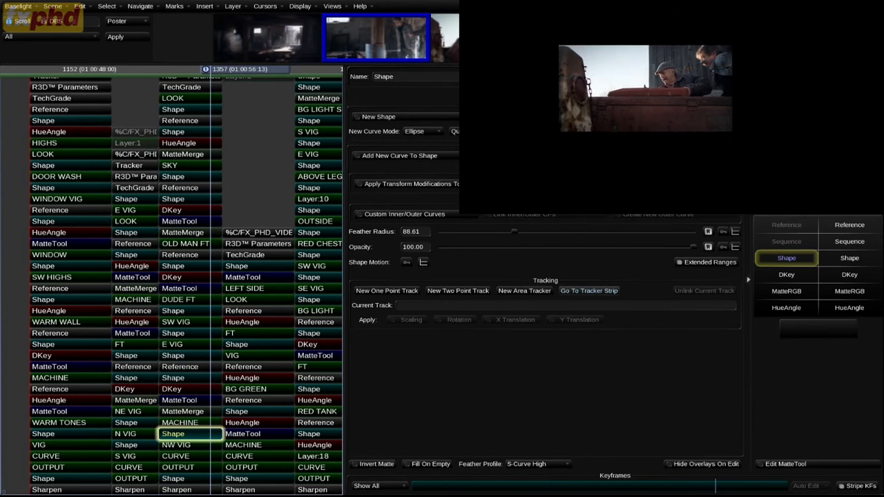
Step: Compare the reduced picture with NW VIG disabled and enabled, and restore the full viewer size
{"action": "left_click", "coordinate": [188, 445]}
{"action": "key", "text": "d"}
{"action": "key", "text": "d"}
{"action": "key", "text": "d"}
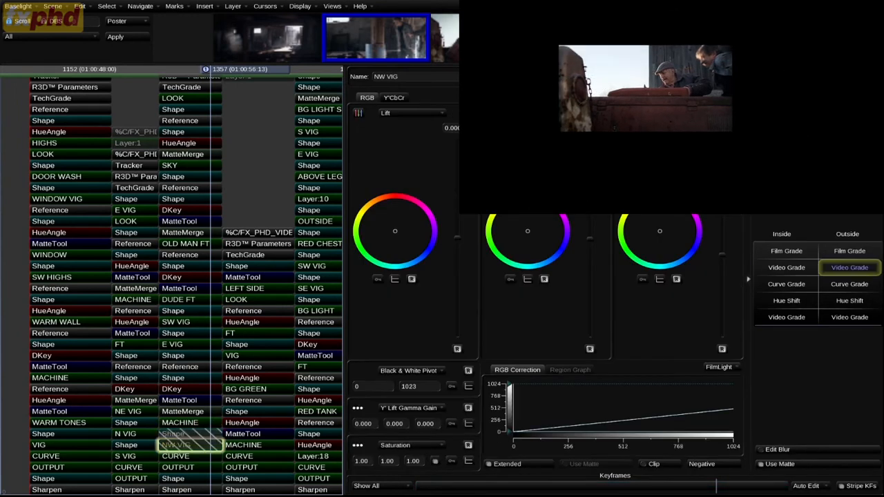
{"action": "key", "text": "d"}
{"action": "key", "text": "Home"}
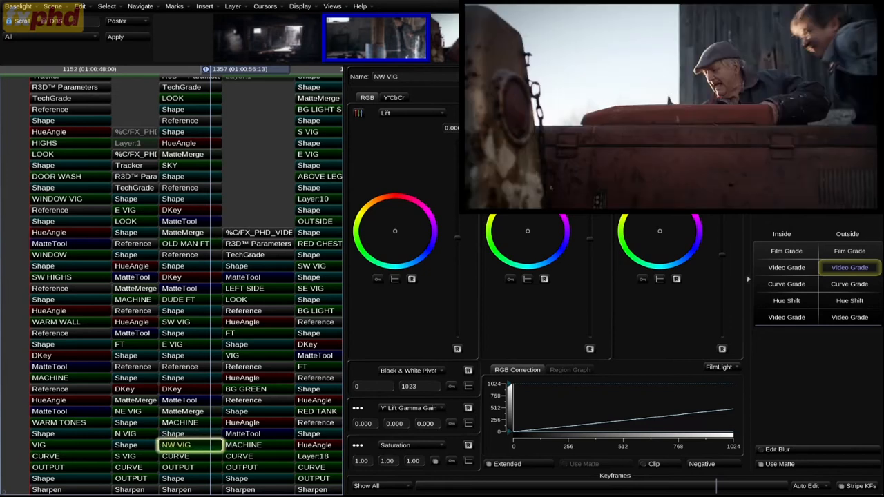
Step: Compare the picture with the CURVE layer disabled and enabled
{"action": "left_click", "coordinate": [175, 457]}
{"action": "key", "text": "d"}
{"action": "key", "text": "d"}
{"action": "key", "text": "d"}
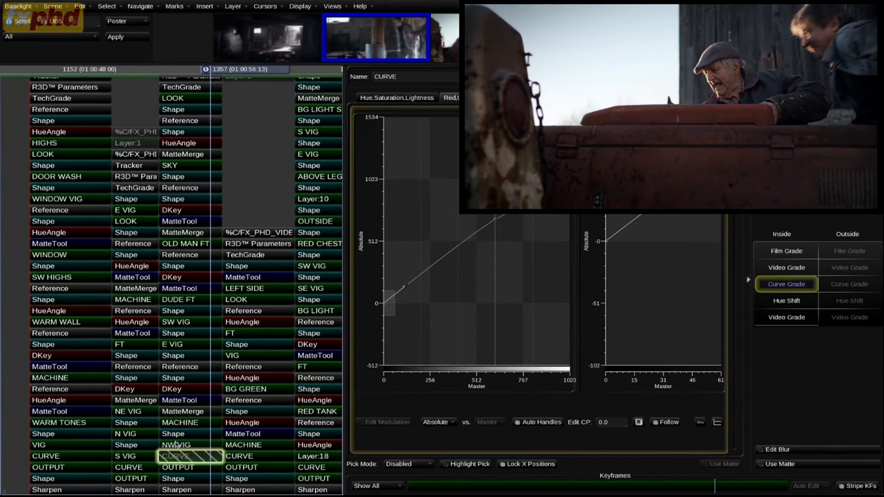
{"action": "key", "text": "d"}
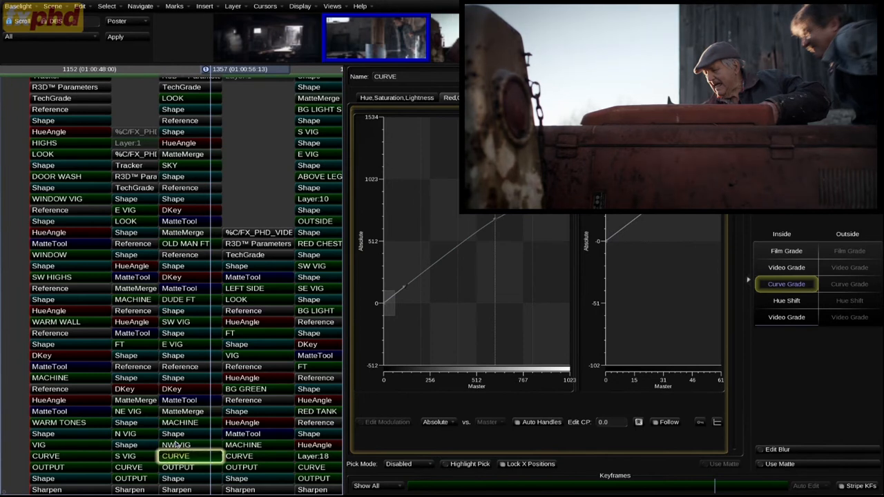
{"action": "key", "text": "d"}
{"action": "key", "text": "d"}
Step: Compare the full picture with the OUTPUT layer disabled and enabled
{"action": "left_click", "coordinate": [177, 469]}
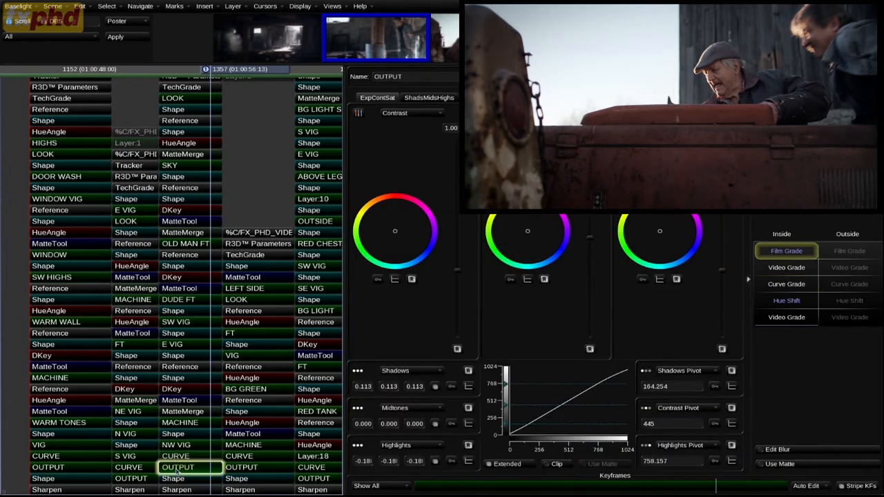
{"action": "key", "text": "d"}
{"action": "key", "text": "d"}
{"action": "key", "text": "d"}
{"action": "key", "text": "d"}
Step: Compare the OUTPUT layer's effect on an enlarged view of the sky and machine, and show its ShadsMidsHighs controls
{"action": "left_click_drag", "start_coordinate": [606, 104], "coordinate": [666, 111]}
{"action": "scroll", "coordinate": [669, 113], "scroll_direction": "up", "scroll_amount": 3}
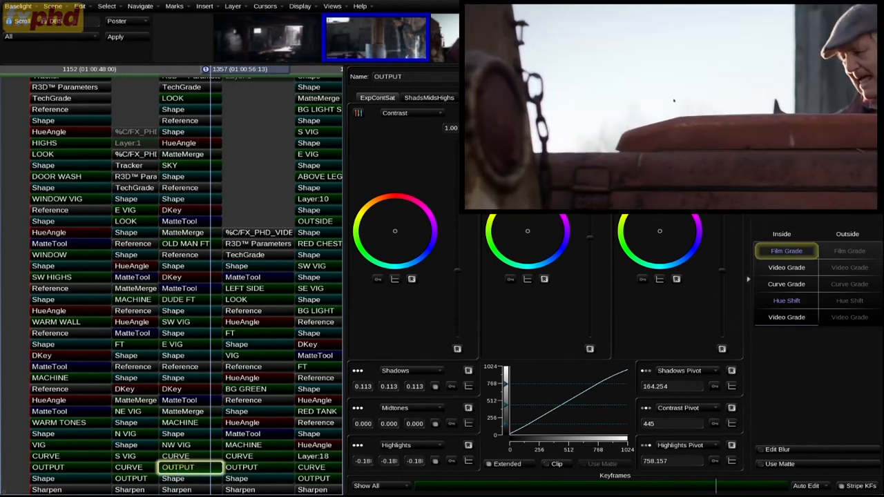
{"action": "key", "text": "d"}
{"action": "key", "text": "d"}
{"action": "key", "text": "d"}
{"action": "key", "text": "d"}
{"action": "key", "text": "Tab"}
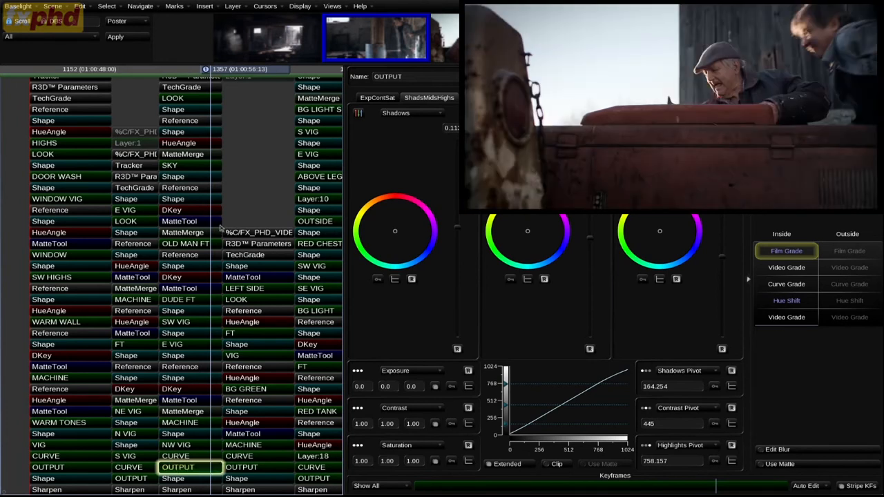
Step: Review the shot's Sharpen layer settings and reselect the OUTPUT layer
{"action": "key", "text": "Down"}
{"action": "key", "text": "Home"}
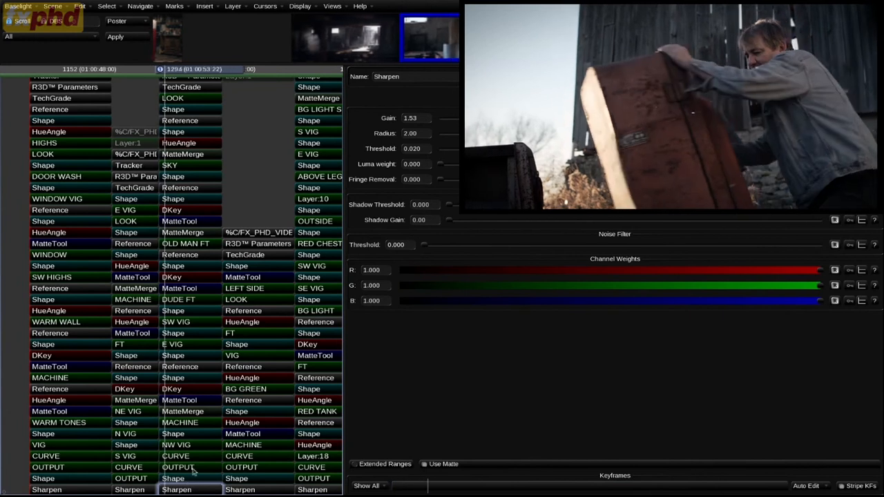
{"action": "left_click", "coordinate": [206, 469]}
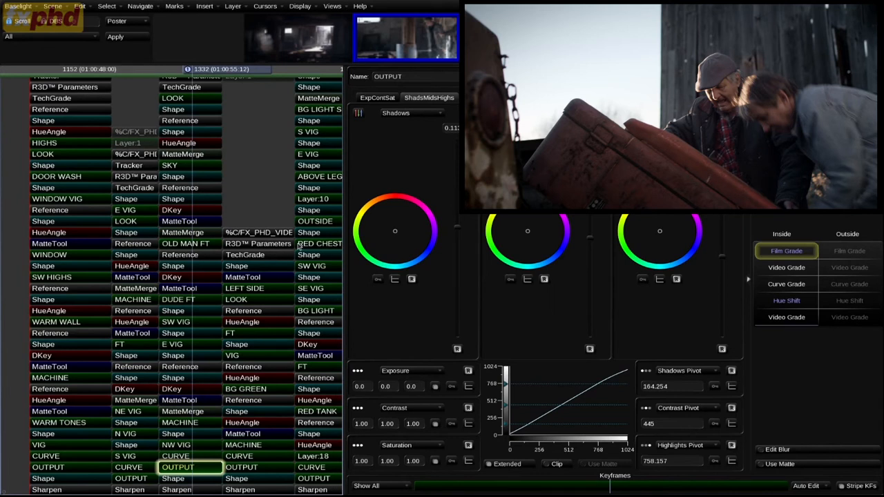
Step: Play the shot on to frame 1367 and compare the graded picture with all grading bypassed
{"action": "key", "text": "space"}
{"action": "key", "text": "space"}
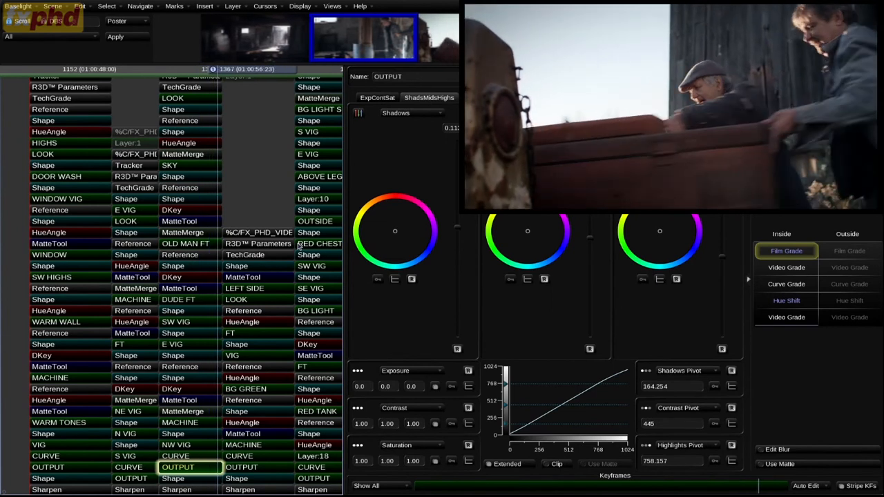
{"action": "key", "text": "b"}
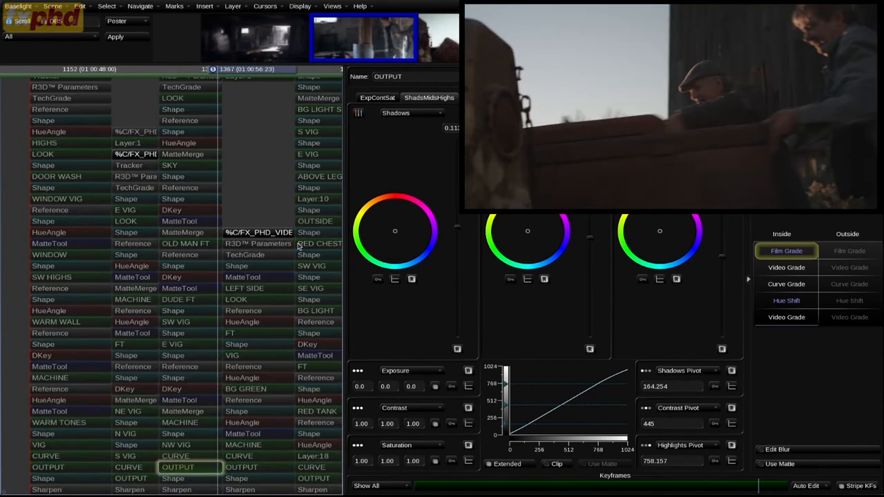
{"action": "key", "text": "b"}
Step: Select the Sharpen layer and play the graded sequence from the shot's first frame into the following shots
{"action": "key", "text": "Down"}
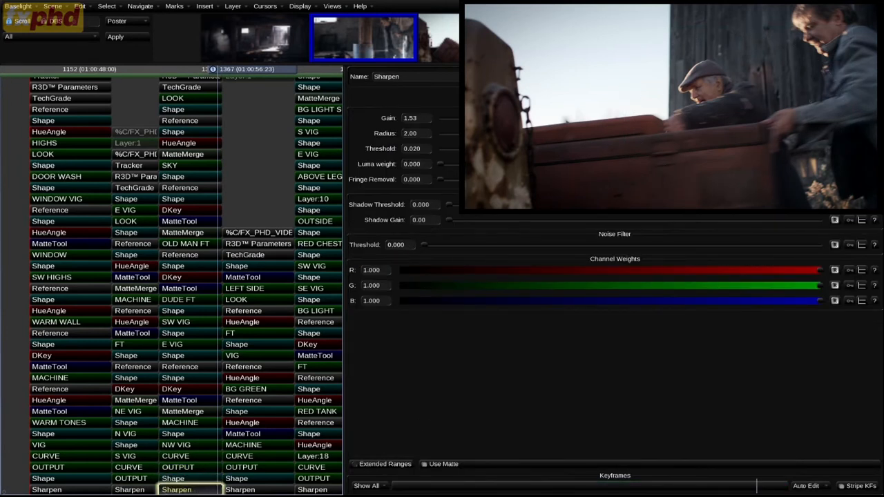
{"action": "key", "text": "ctrl+Left"}
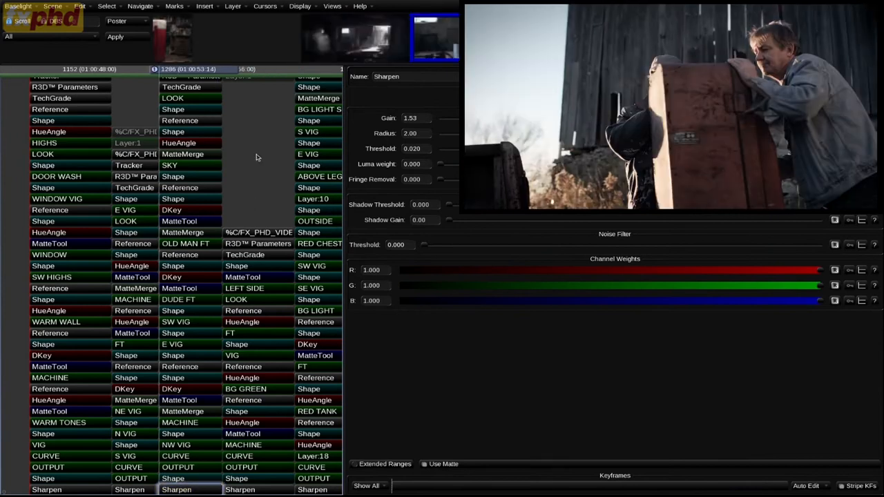
{"action": "key", "text": "space"}
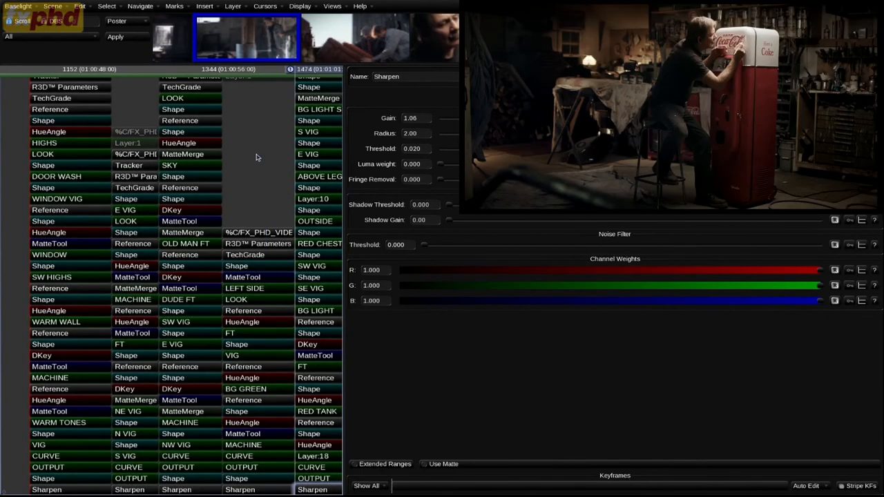
Step: Compare the close-up's last frame, 1473, with the following wide shot's first frame, 1474, by stepping back and forth across the cut
{"action": "key", "text": "Left"}
{"action": "key", "text": "Right"}
{"action": "key", "text": "Left"}
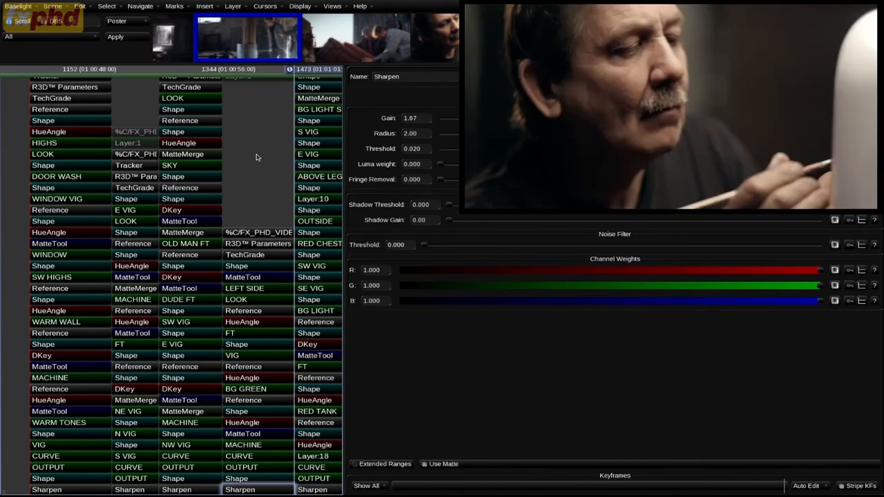
{"action": "key", "text": "Right"}
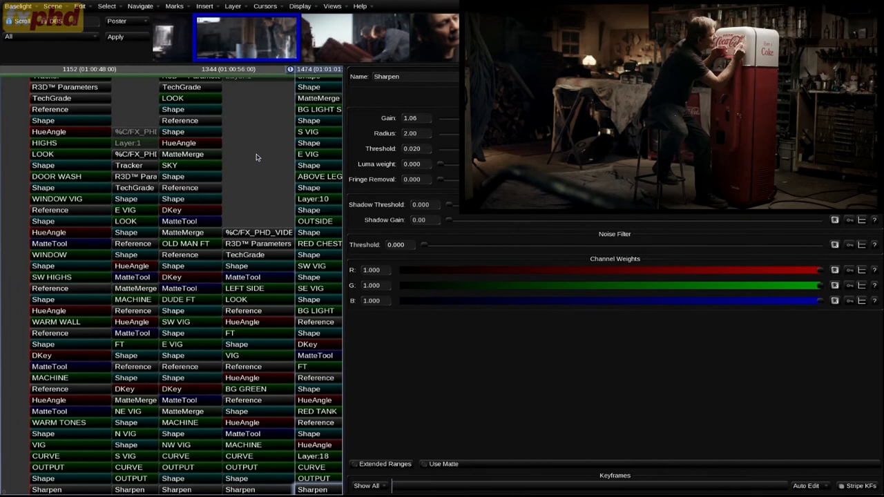
{"action": "key", "text": "Left"}
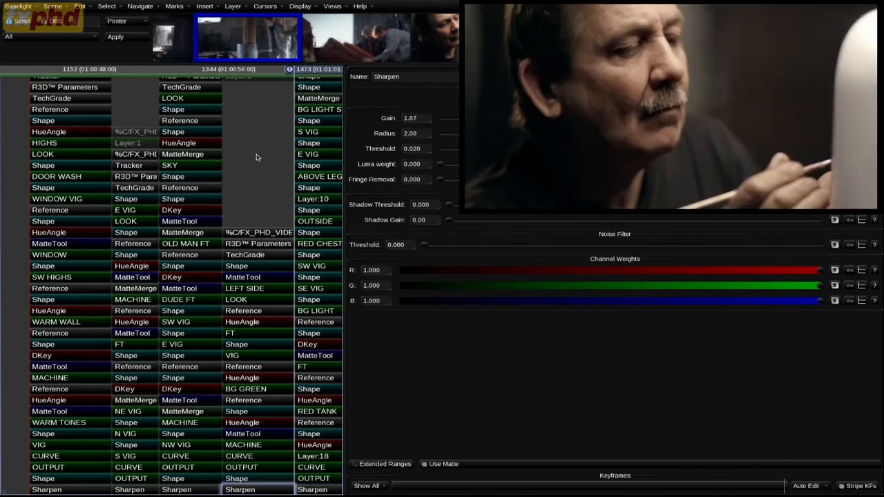
{"action": "key", "text": "Right"}
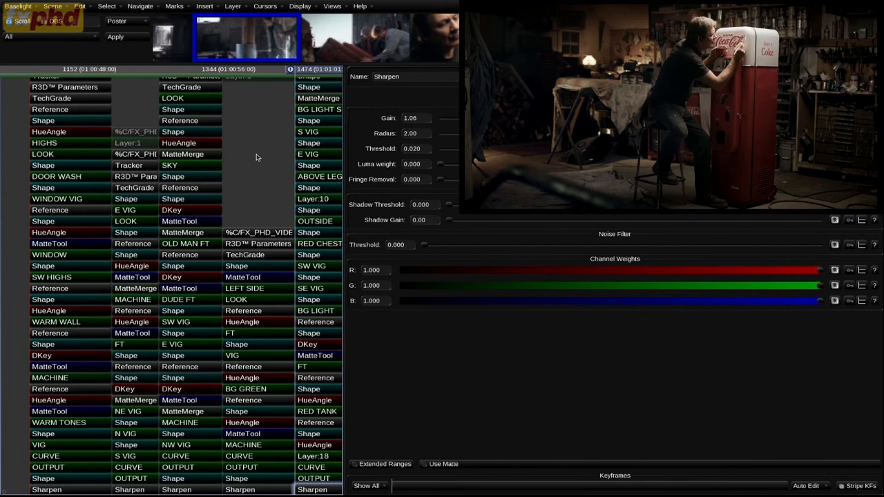
{"action": "key", "text": "Left"}
{"action": "key", "text": "Right"}
{"action": "key", "text": "Left"}
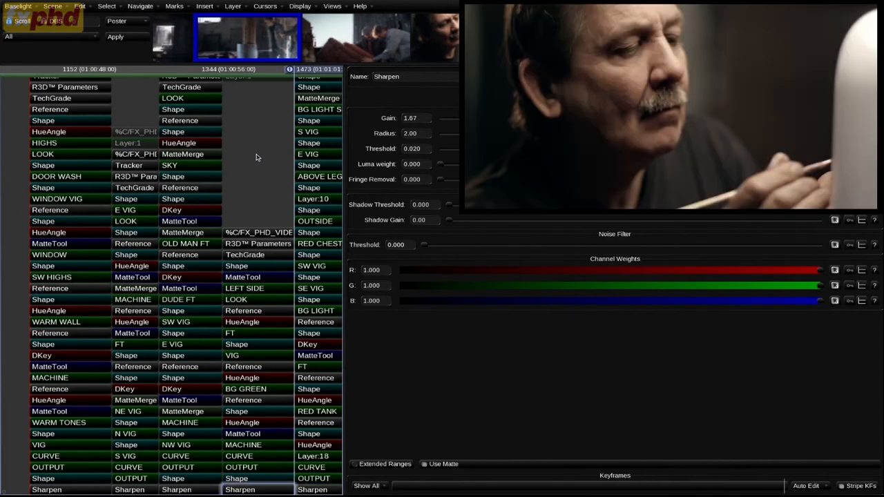
{"action": "key", "text": "Right"}
{"action": "key", "text": "Left"}
Step: Bypass the close-up's MACHINE layer group, compare the close-up with the following wide shot across the cut, and enable the group again
{"action": "left_click", "coordinate": [252, 444]}
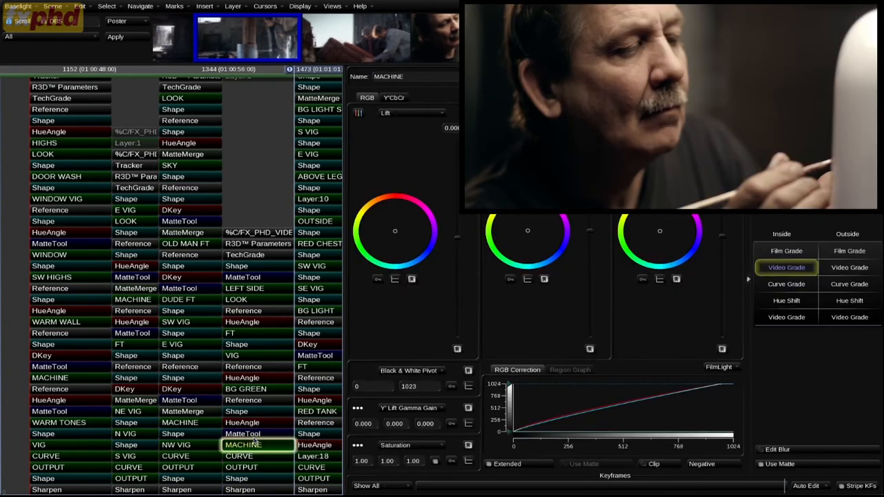
{"action": "key", "text": "d"}
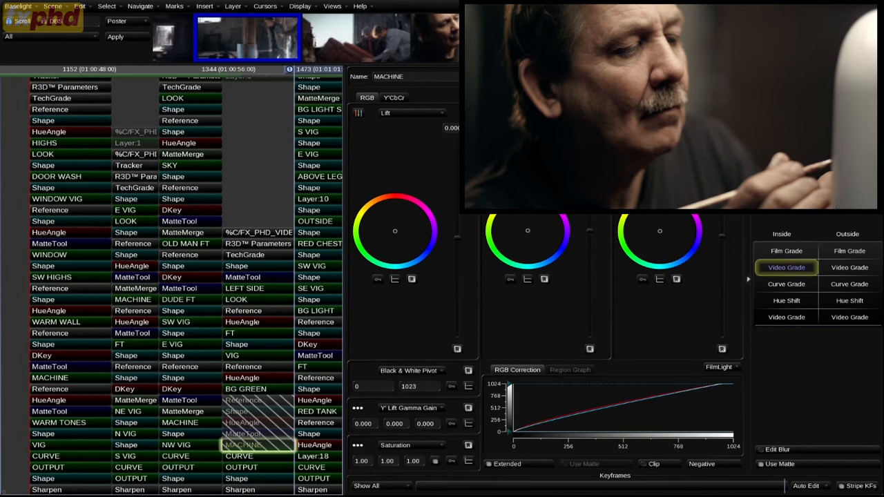
{"action": "key", "text": "Right"}
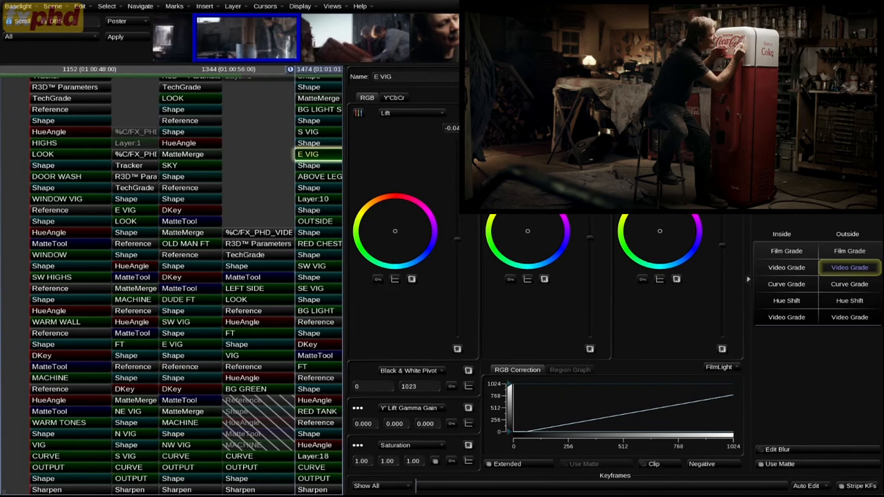
{"action": "key", "text": "Left"}
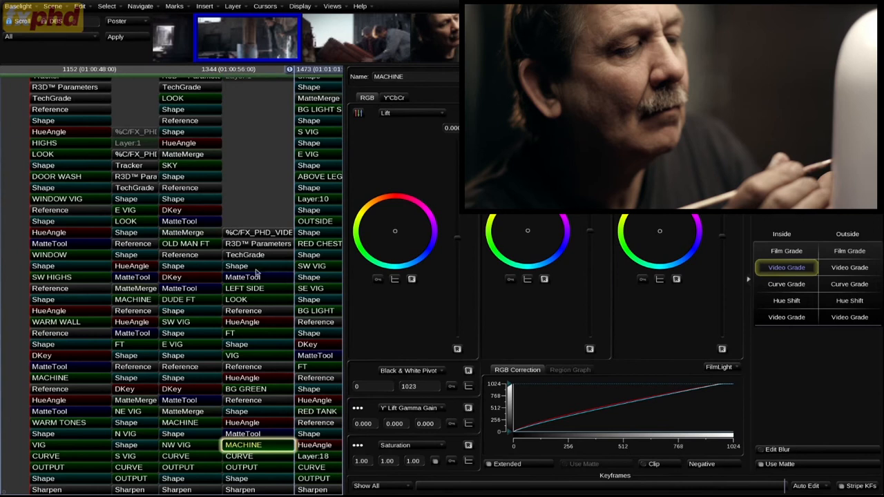
Step: Review the close-up's R3D Parameters, TechGrade and LEFT SIDE layer settings
{"action": "left_click", "coordinate": [273, 246]}
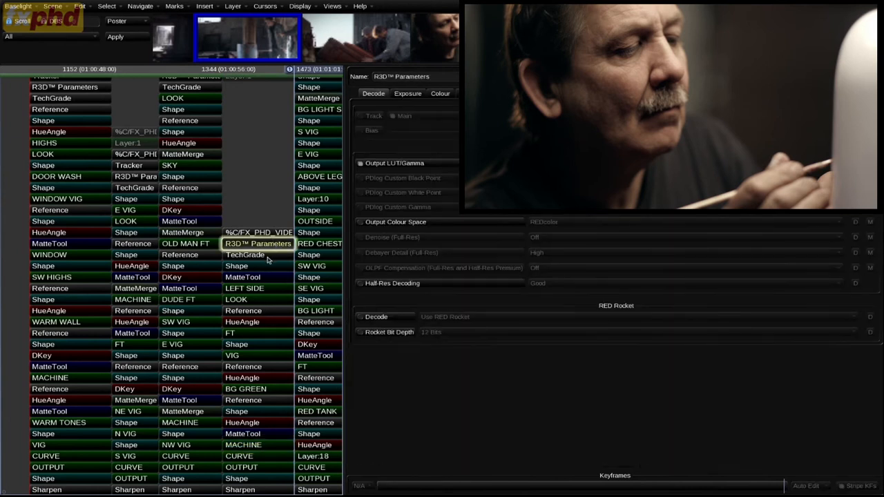
{"action": "left_click", "coordinate": [269, 260]}
{"action": "left_click", "coordinate": [263, 288]}
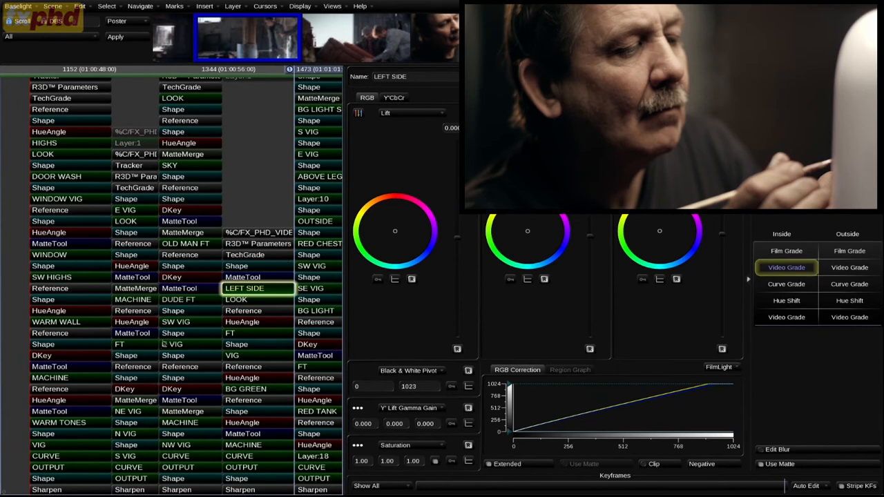
Step: Compare the close-up with its LOOK layer bypassed and enabled several times
{"action": "left_click", "coordinate": [231, 301]}
{"action": "key", "text": "d"}
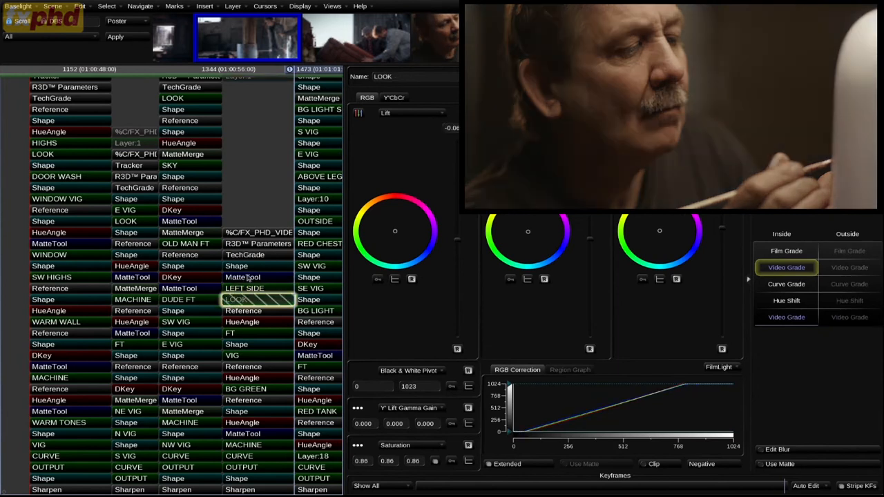
{"action": "key", "text": "d"}
{"action": "key", "text": "d"}
{"action": "key", "text": "d"}
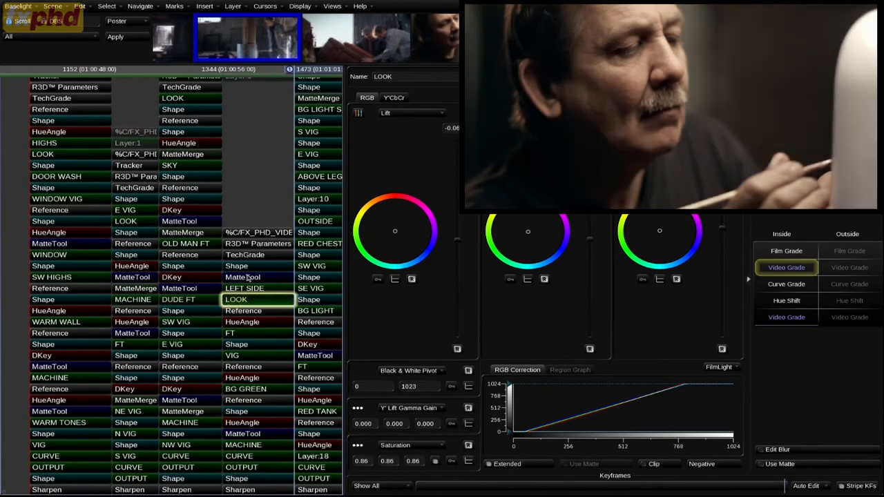
{"action": "key", "text": "d"}
{"action": "key", "text": "d"}
{"action": "left_click", "coordinate": [261, 288]}
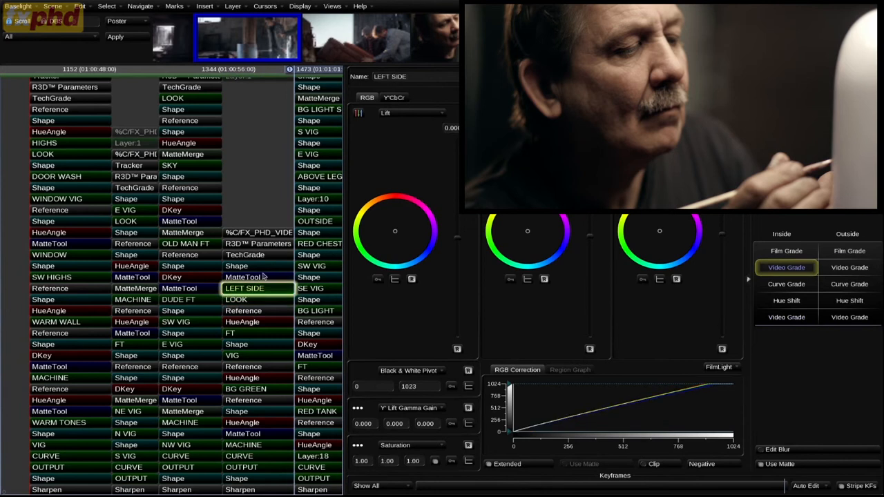
{"action": "left_click", "coordinate": [253, 299]}
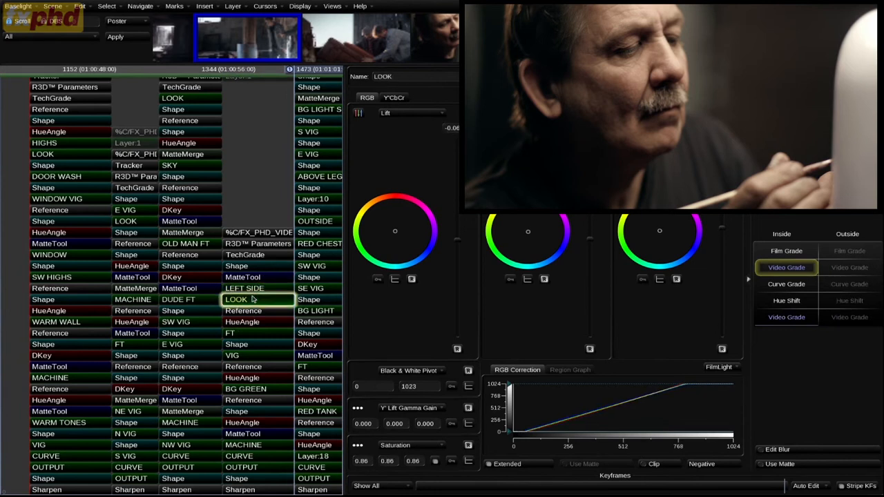
{"action": "key", "text": "d"}
{"action": "key", "text": "d"}
Step: Bypass the close-up's LEFT SIDE layer group and compare frames 1473 and 1474 across the cut
{"action": "left_click", "coordinate": [262, 267]}
{"action": "left_click", "coordinate": [262, 287]}
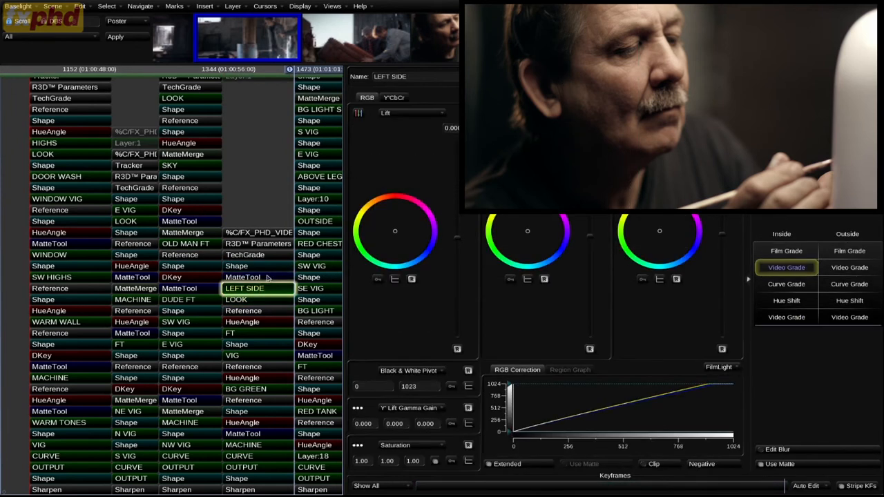
{"action": "key", "text": "d"}
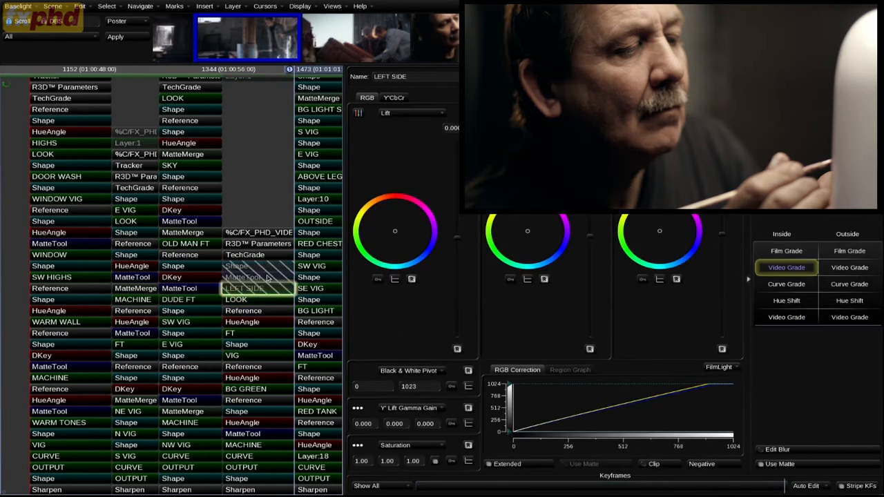
{"action": "key", "text": "Right"}
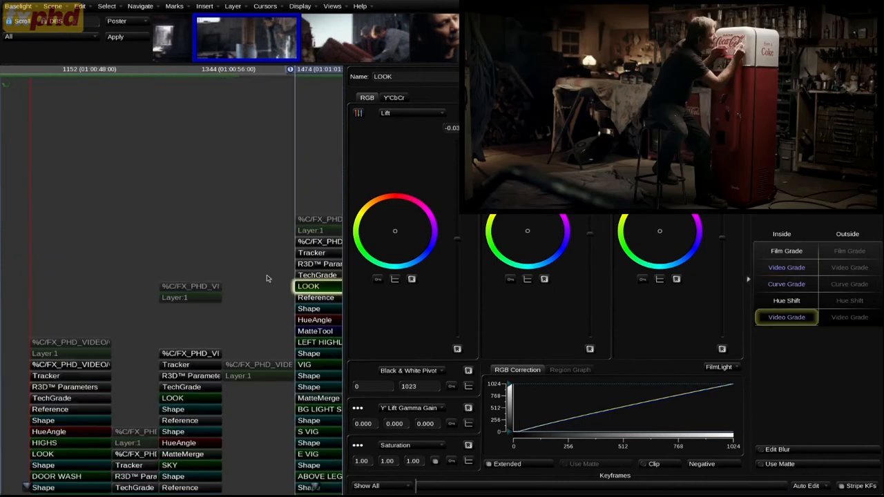
{"action": "key", "text": "Left"}
{"action": "key", "text": "Right"}
{"action": "key", "text": "Left"}
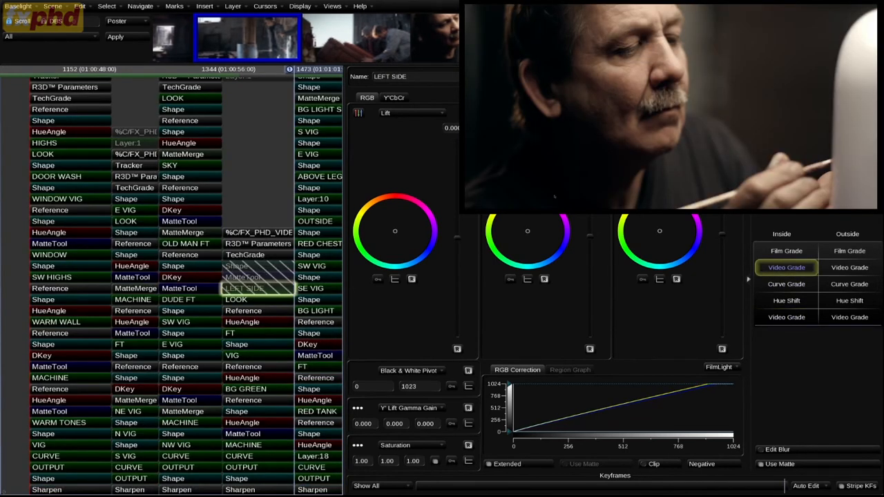
Step: Inspect the full outline of the LEFT SIDE layer's shape around the frame, and return to the enabled LEFT SIDE grade
{"action": "key", "text": "Up"}
{"action": "key", "text": "Up"}
{"action": "scroll", "coordinate": [555, 196], "scroll_direction": "up", "scroll_amount": 3}
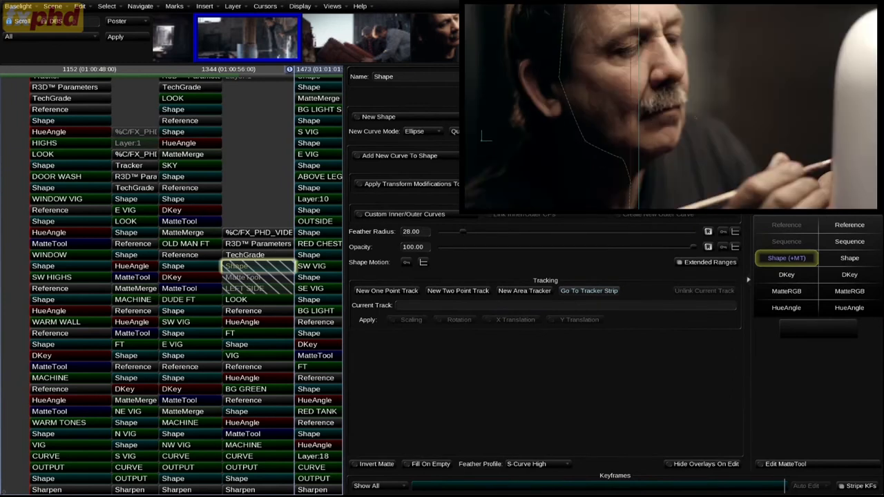
{"action": "scroll", "coordinate": [695, 117], "scroll_direction": "down", "scroll_amount": 4}
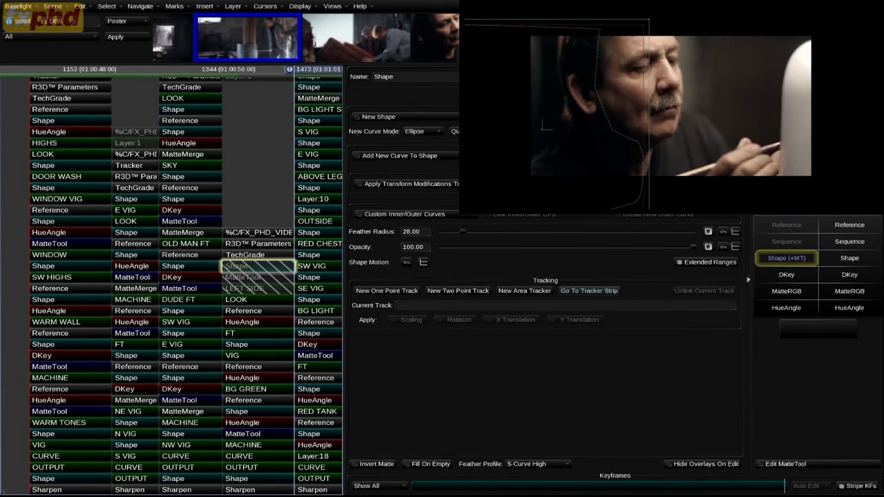
{"action": "key", "text": "Down"}
{"action": "key", "text": "Down"}
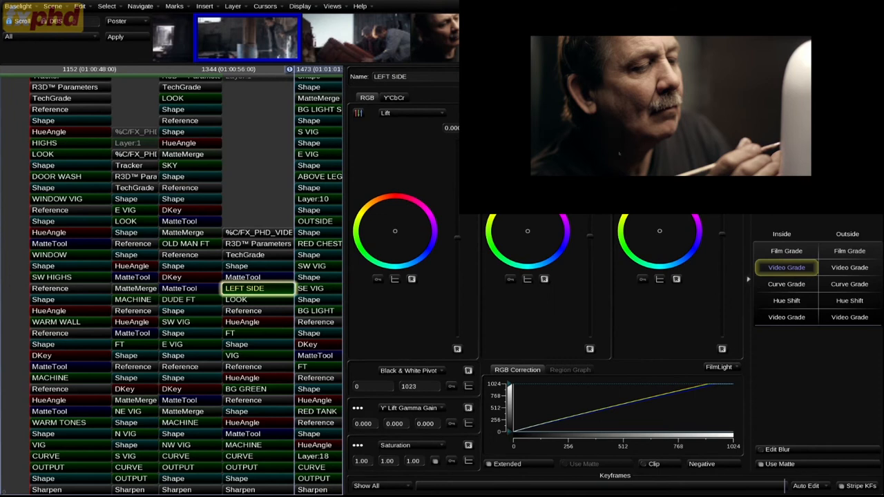
Step: Show the FT layer's matte overlay on the man's face and hands, and hide it again
{"action": "left_click", "coordinate": [241, 334]}
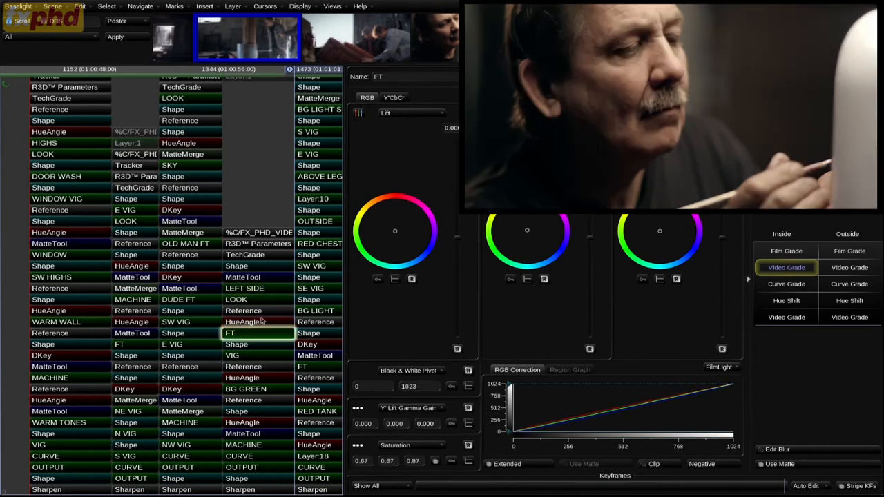
{"action": "key", "text": "m"}
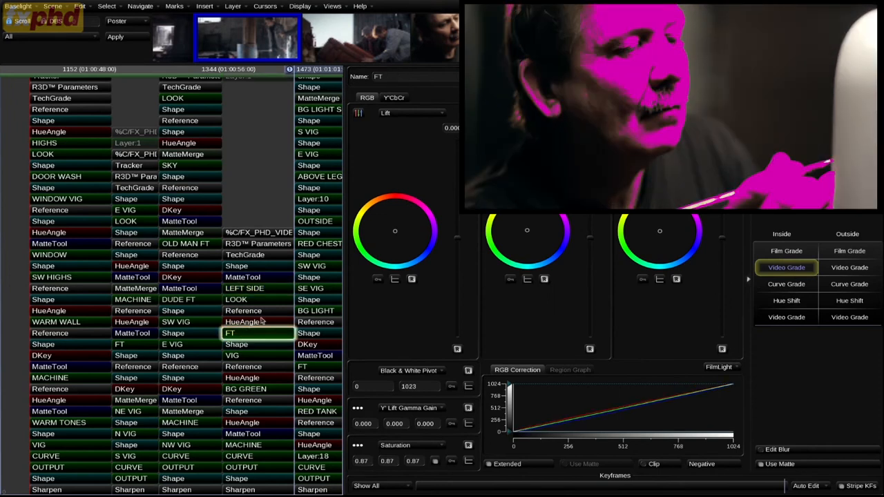
{"action": "key", "text": "m"}
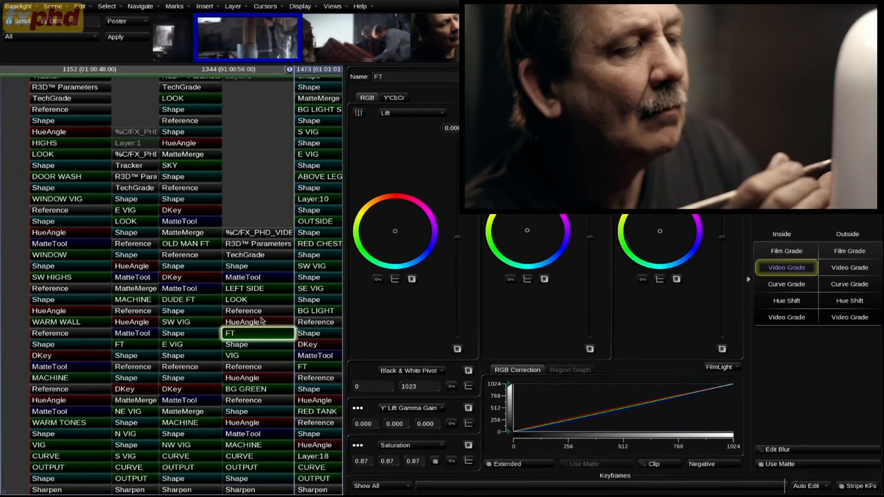
Step: Go to frame 1439 and compare the FT layer group bypassed and enabled, on the full picture and enlarged on the face
{"action": "key", "text": "space"}
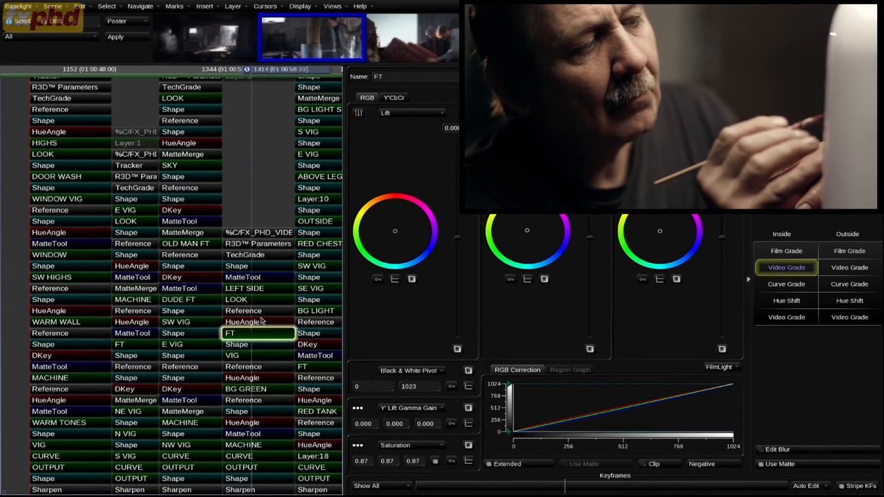
{"action": "key", "text": "d"}
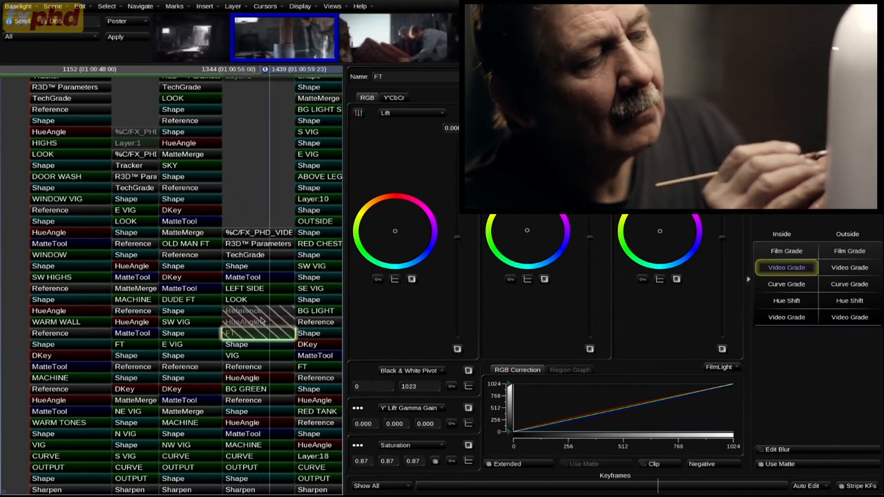
{"action": "key", "text": "d"}
{"action": "key", "text": "d"}
{"action": "key", "text": "d"}
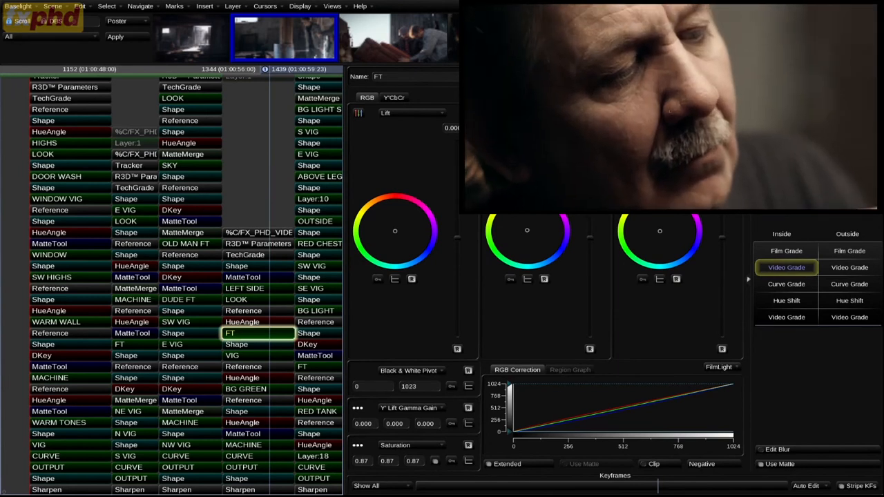
{"action": "key", "text": "d"}
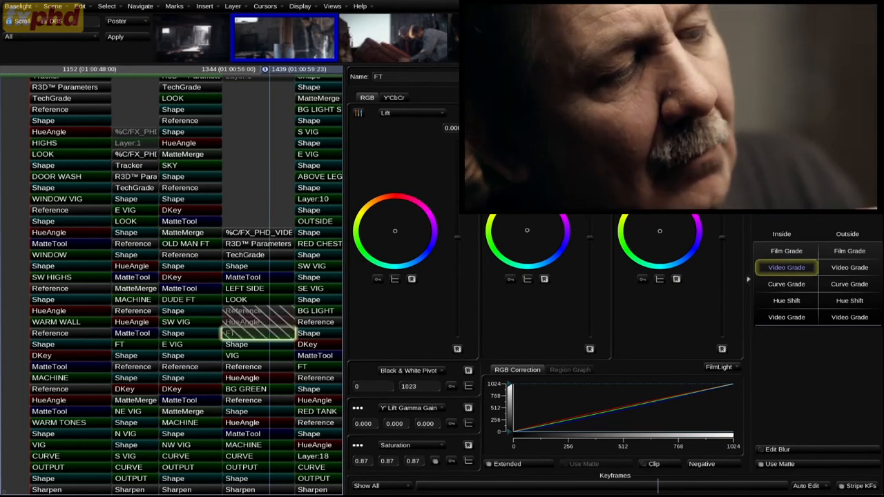
{"action": "key", "text": "d"}
{"action": "key", "text": "d"}
{"action": "key", "text": "d"}
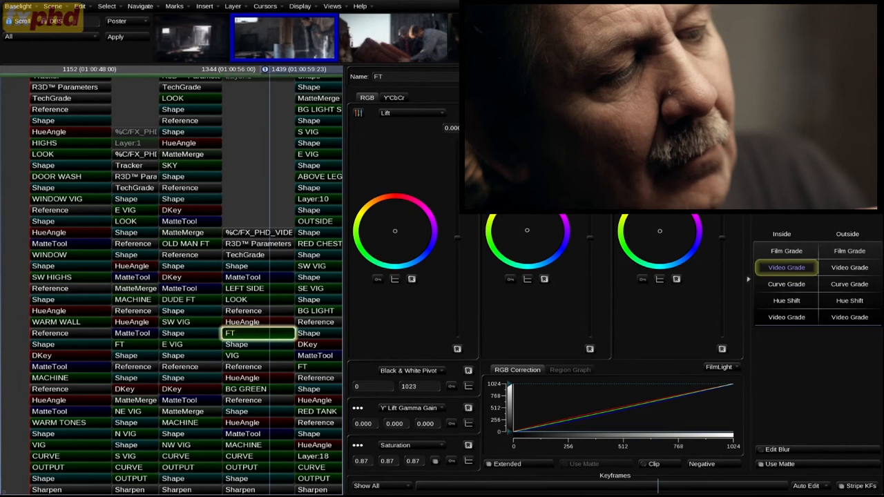
{"action": "key", "text": "d"}
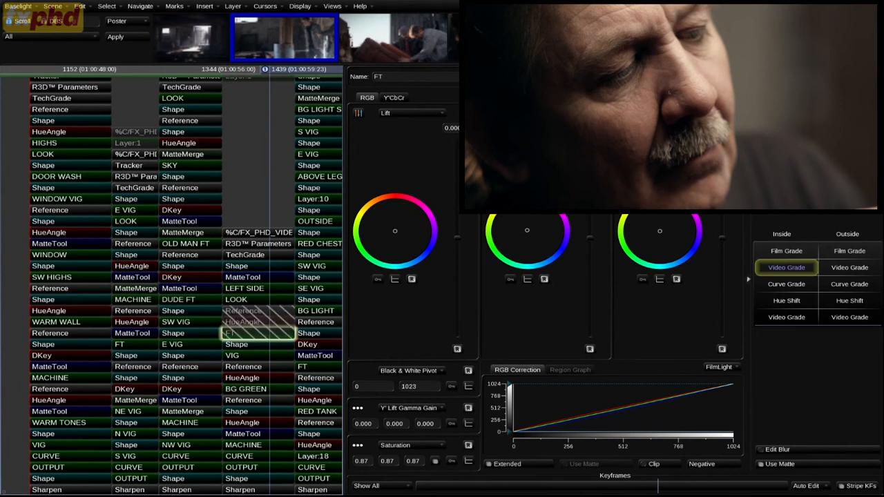
{"action": "key", "text": "d"}
{"action": "key", "text": "d"}
{"action": "key", "text": "d"}
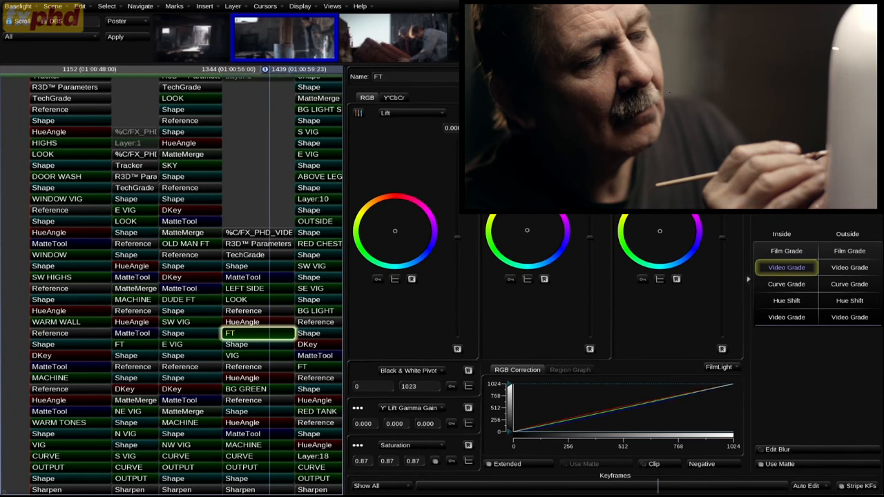
{"action": "key", "text": "d"}
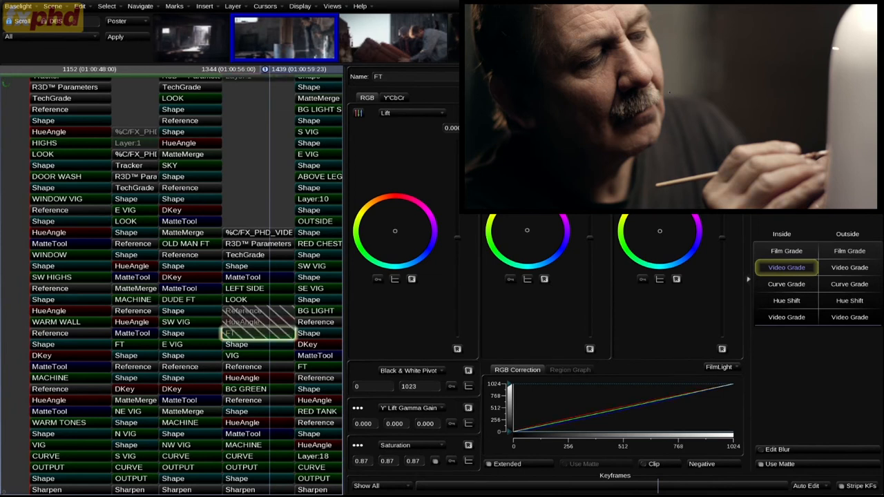
{"action": "key", "text": "d"}
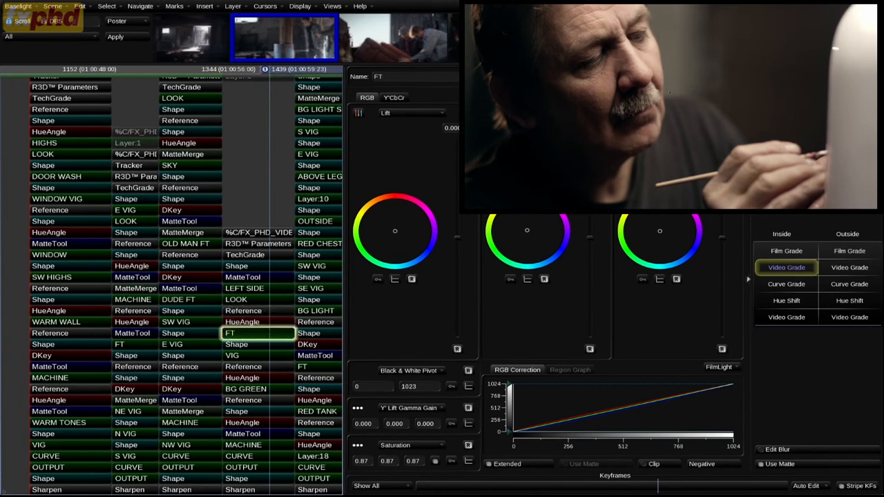
Step: Compare the close-up's VIG layer group bypassed and enabled, and check the shape that belongs to it
{"action": "left_click", "coordinate": [242, 445]}
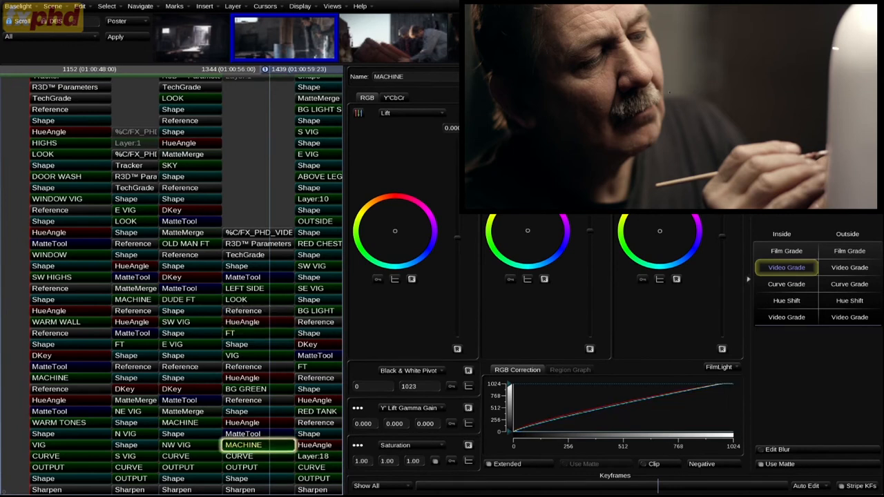
{"action": "left_click", "coordinate": [241, 351]}
{"action": "key", "text": "d"}
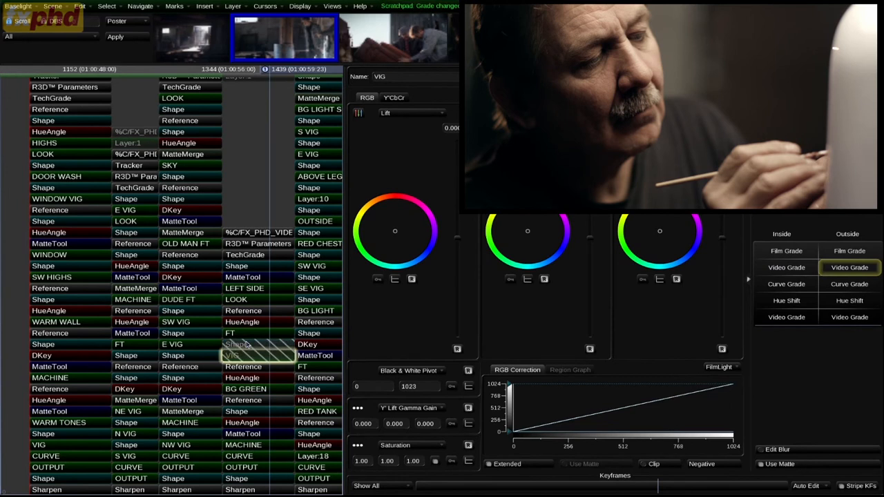
{"action": "key", "text": "d"}
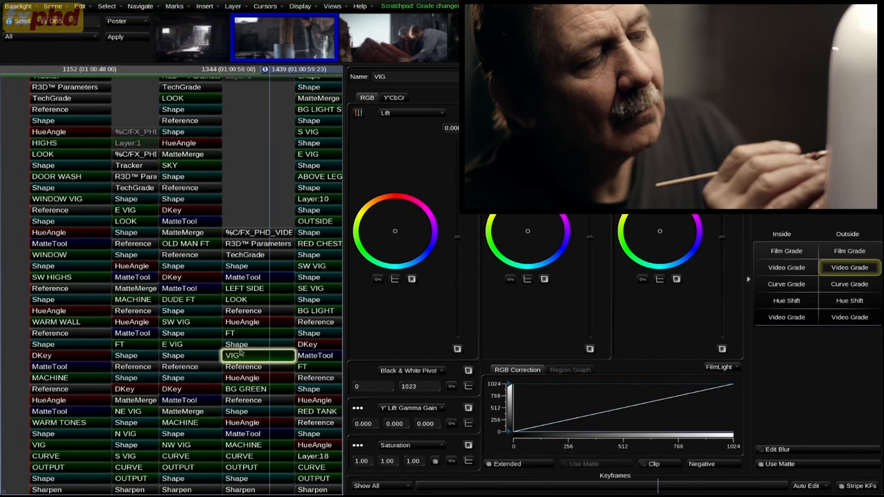
{"action": "key", "text": "Up"}
{"action": "key", "text": "Down"}
Step: Check the BG GREEN layer's matte overlay, and compare its bypassed group with the wide shot at frame 1474
{"action": "left_click", "coordinate": [250, 389]}
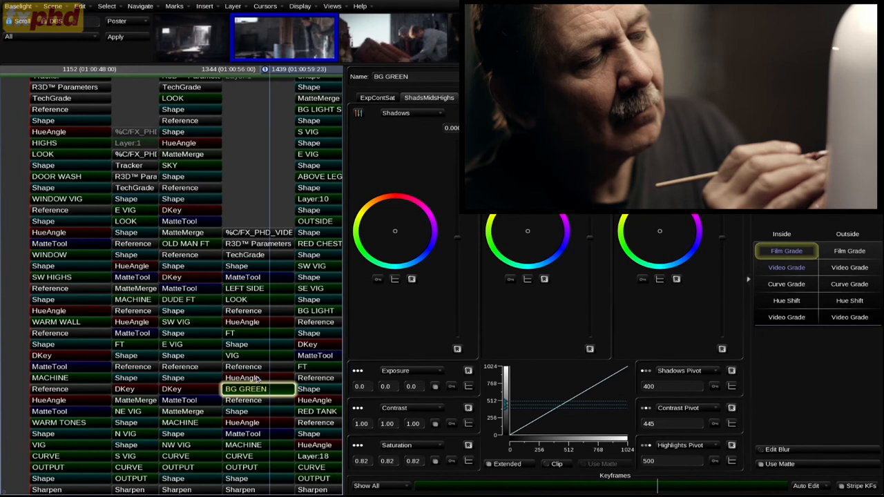
{"action": "key", "text": "m"}
{"action": "key", "text": "m"}
{"action": "key", "text": "d"}
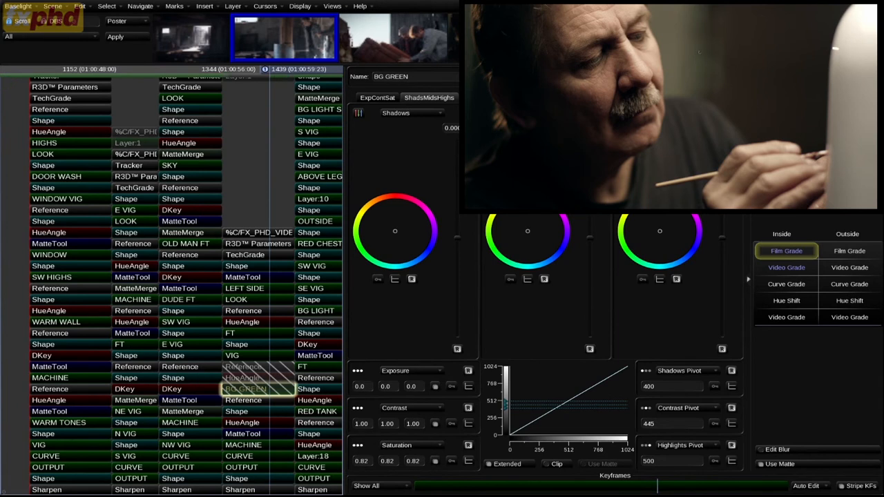
{"action": "key", "text": "Page_Down"}
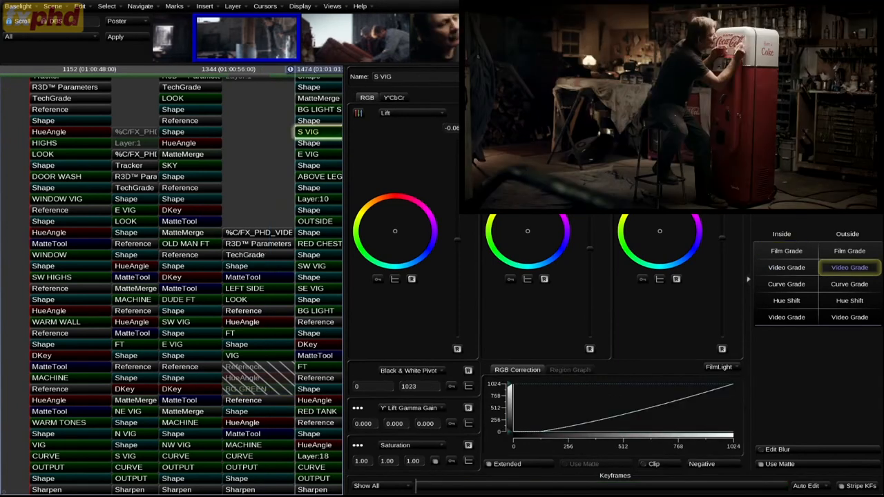
Step: Return to BG GREEN at frame 1473, check its matte overlay, and view the layer's inside Video Grade
{"action": "left_click", "coordinate": [246, 389]}
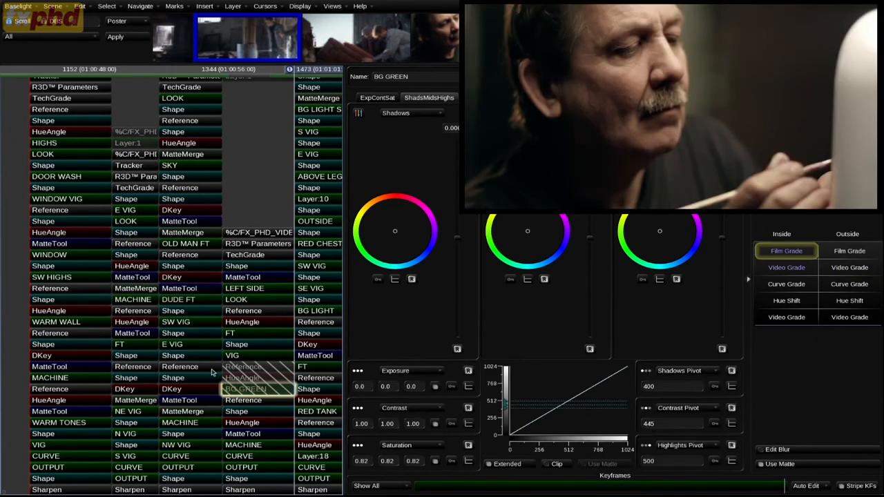
{"action": "key", "text": "m"}
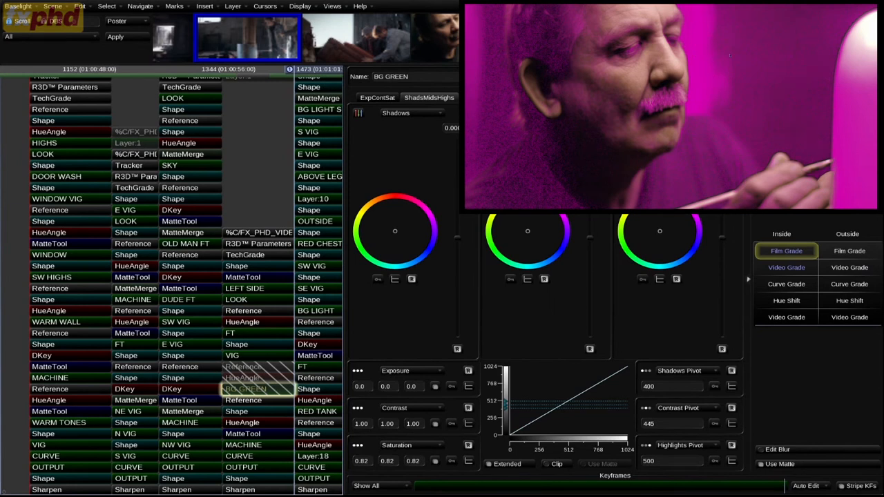
{"action": "key", "text": "m"}
{"action": "key", "text": "Page_Down"}
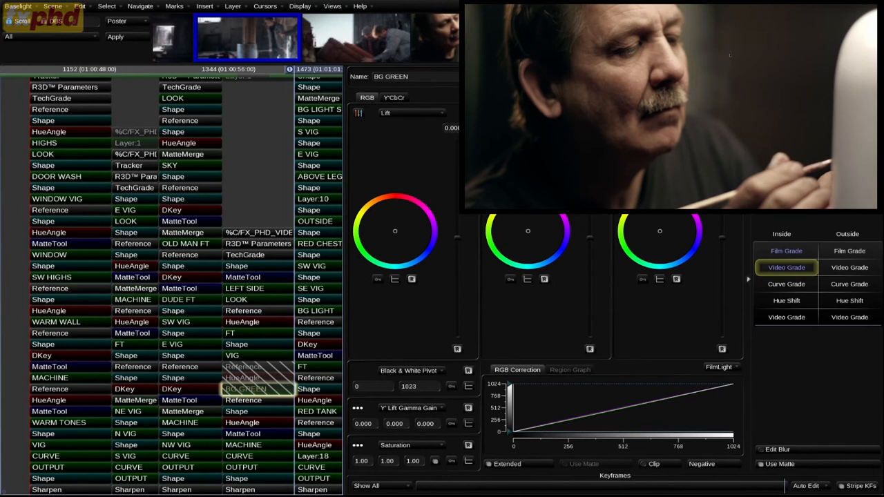
Step: Compare the BG GREEN layer group bypassed and enabled on the enlarged background and the full picture, ending with it enabled
{"action": "key", "text": "d"}
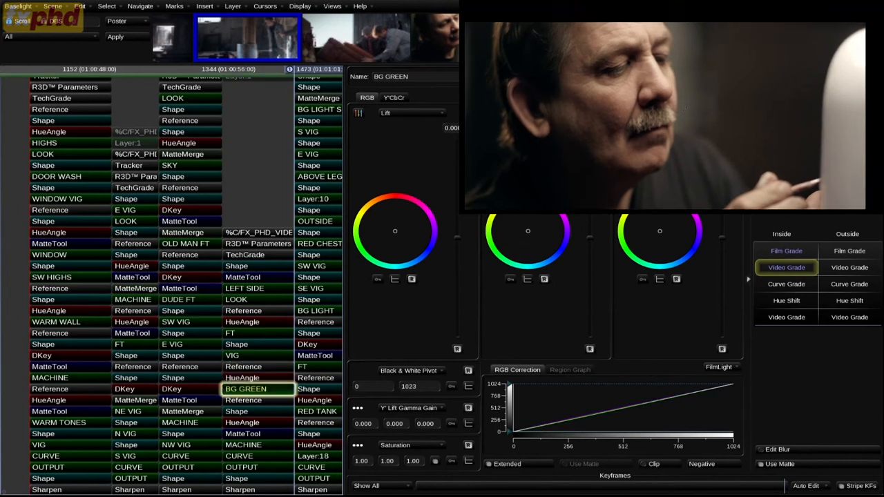
{"action": "key", "text": "d"}
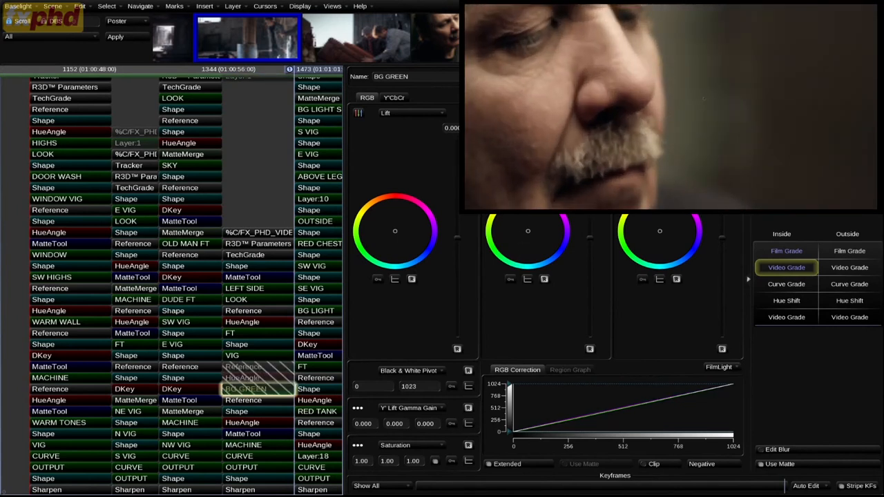
{"action": "key", "text": "d"}
{"action": "key", "text": "d"}
{"action": "key", "text": "d"}
{"action": "key", "text": "d"}
{"action": "key", "text": "d"}
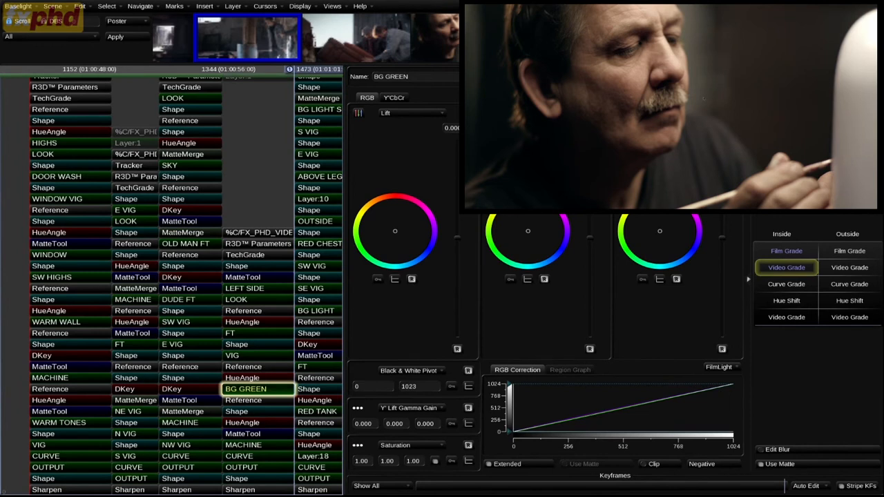
Step: Compare the close-up with the next shot across the cut, and return to BG GREEN at frame 1467
{"action": "left_click", "coordinate": [268, 196]}
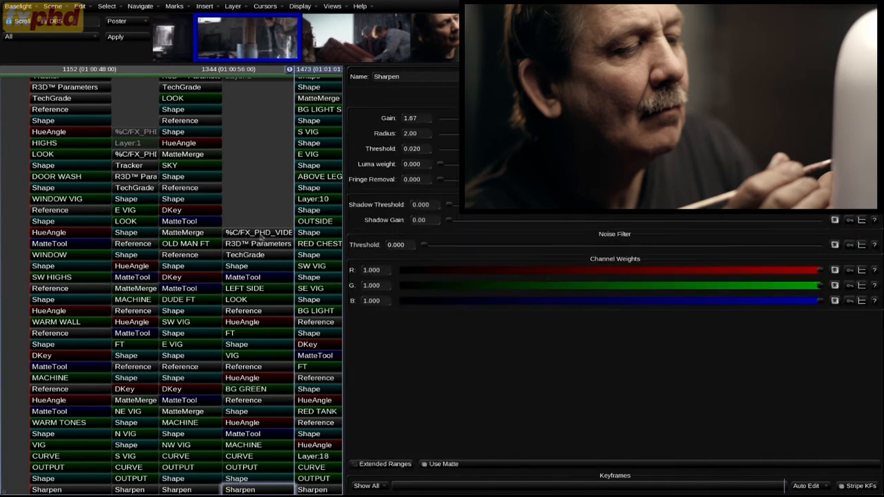
{"action": "left_click", "coordinate": [254, 389]}
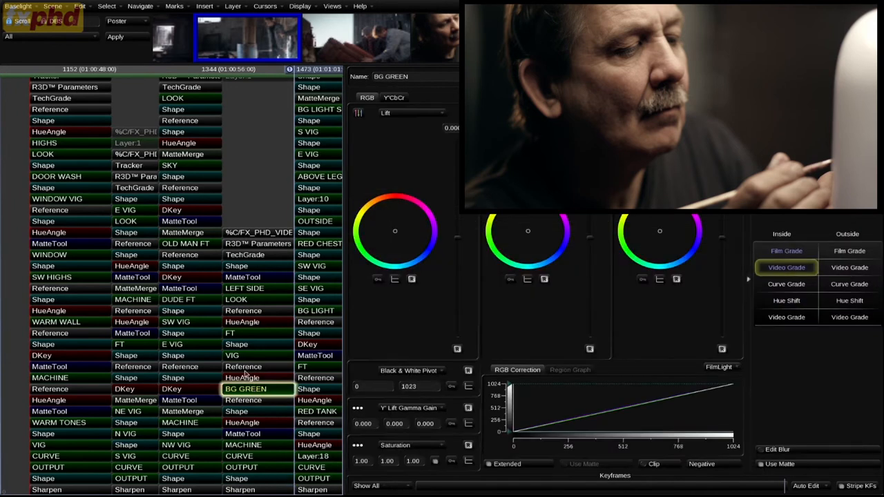
{"action": "key", "text": "Right"}
{"action": "key", "text": "Left"}
{"action": "key", "text": "ctrl+Left"}
{"action": "key", "text": "space"}
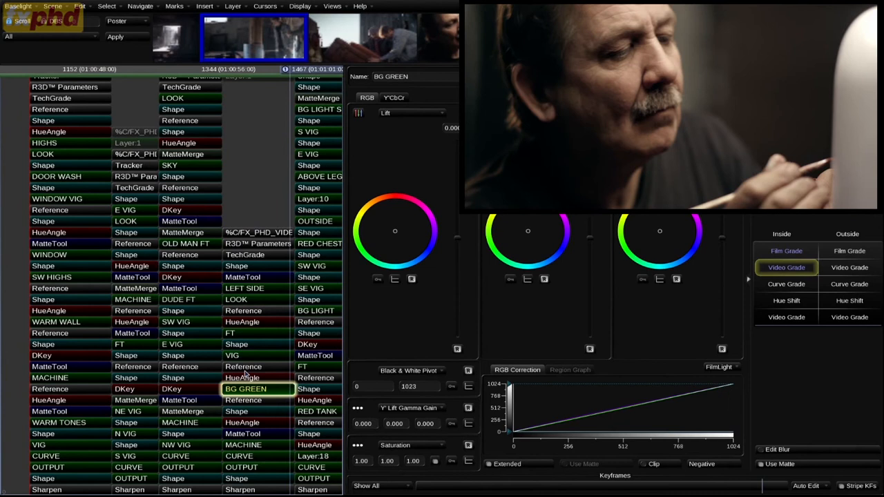
Step: Check the MACHINE layer's matte overlay, and compare its group bypassed and enabled on the white machine
{"action": "left_click", "coordinate": [243, 446]}
{"action": "key", "text": "m"}
{"action": "key", "text": "m"}
{"action": "key", "text": "d"}
{"action": "key", "text": "d"}
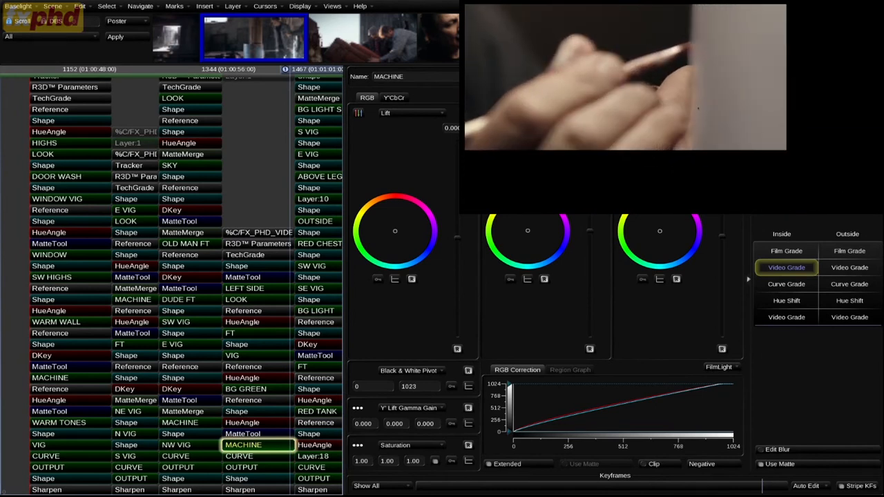
Step: Examine the MACHINE layer's HueAngle key and its MatteTool blur with the matte overlay shown on the enlarged hand
{"action": "key", "text": "Up"}
{"action": "key", "text": "Up"}
{"action": "key", "text": "m"}
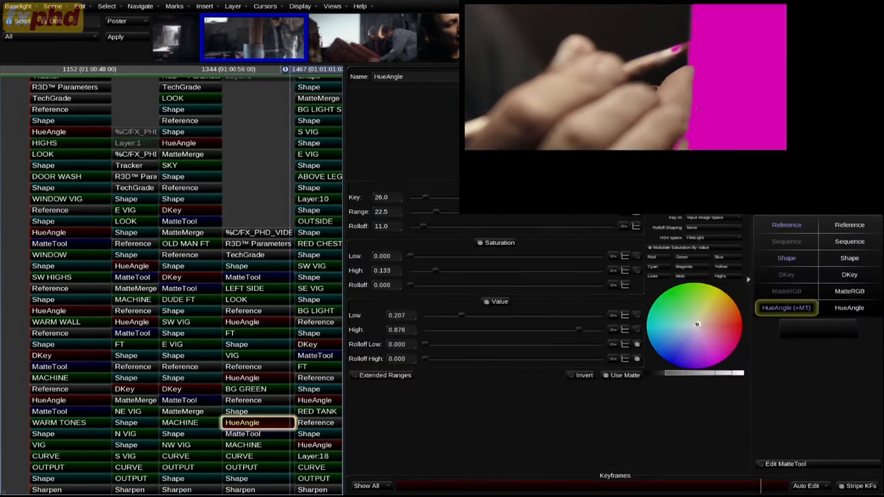
{"action": "key", "text": "Down"}
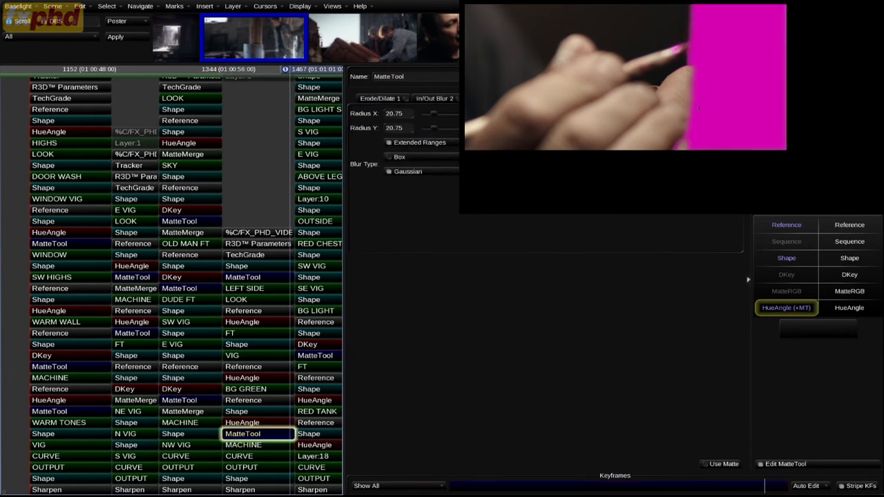
{"action": "key", "text": "Down"}
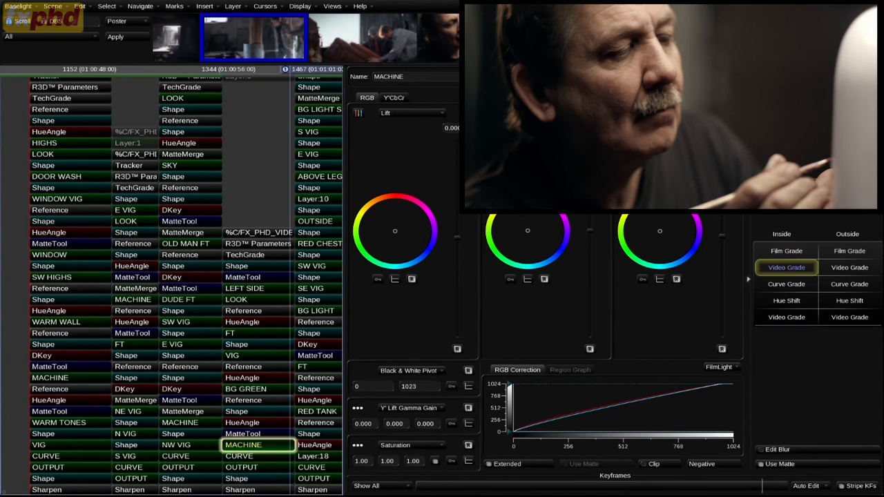
Step: Compare frames 1474 and 1473 across the cut, and view the close-up's OUTPUT layer
{"action": "key", "text": "Page_Down"}
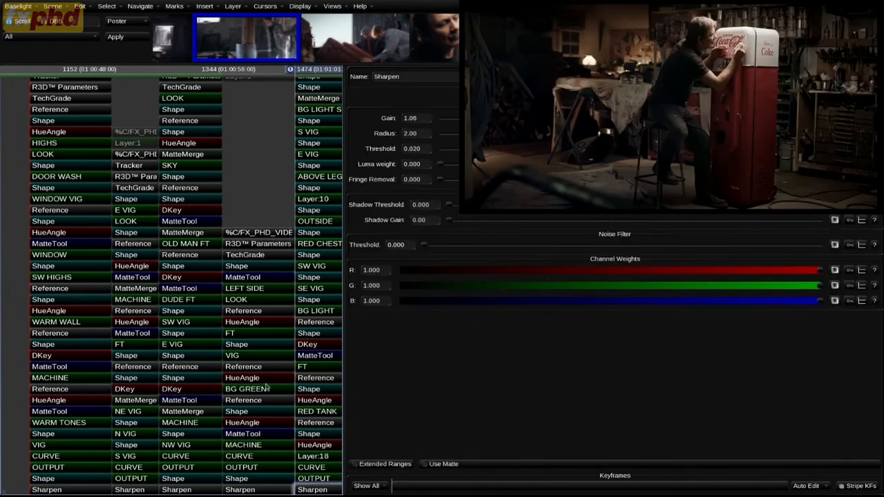
{"action": "key", "text": "Left"}
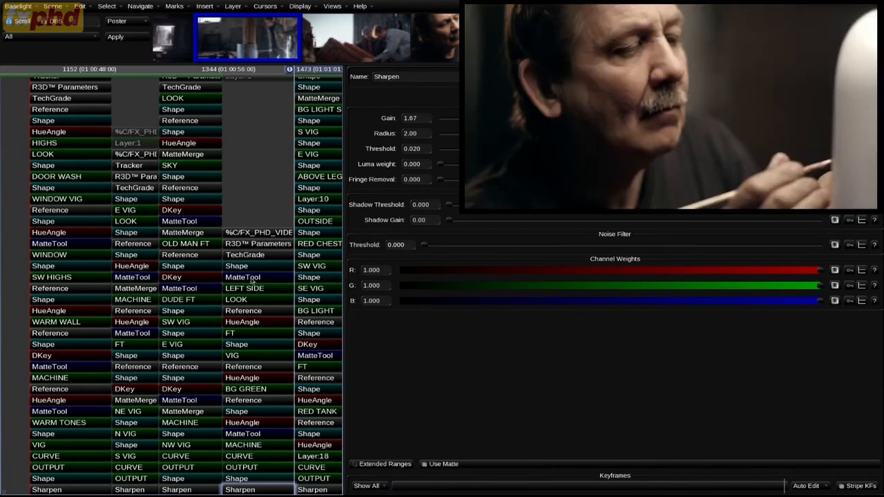
{"action": "left_click", "coordinate": [246, 460]}
{"action": "left_click", "coordinate": [254, 467]}
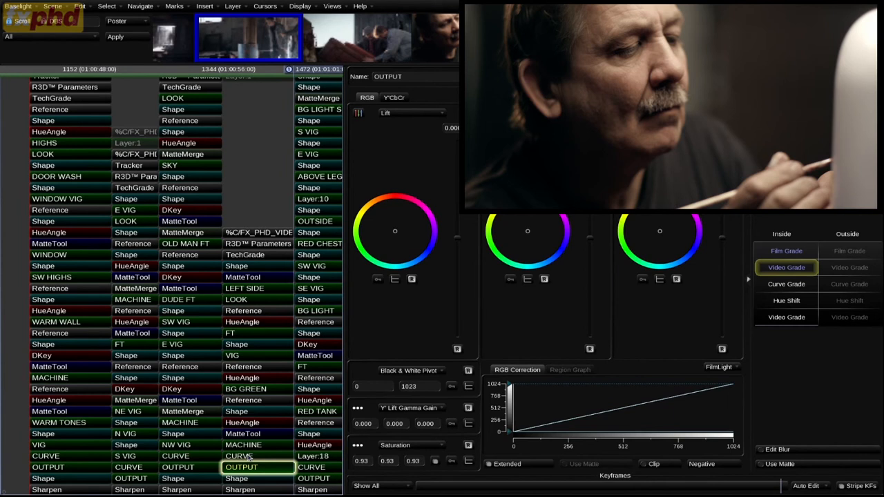
Step: Compare the close-up's full layer stack with its simpler LOOK and VIG version, and restore the full stack
{"action": "key", "text": "ctrl+z"}
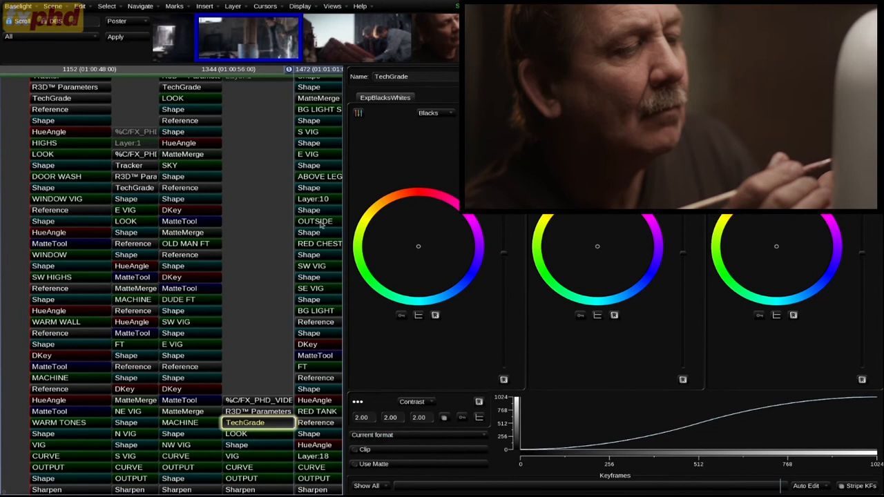
{"action": "key", "text": "ctrl+shift+z"}
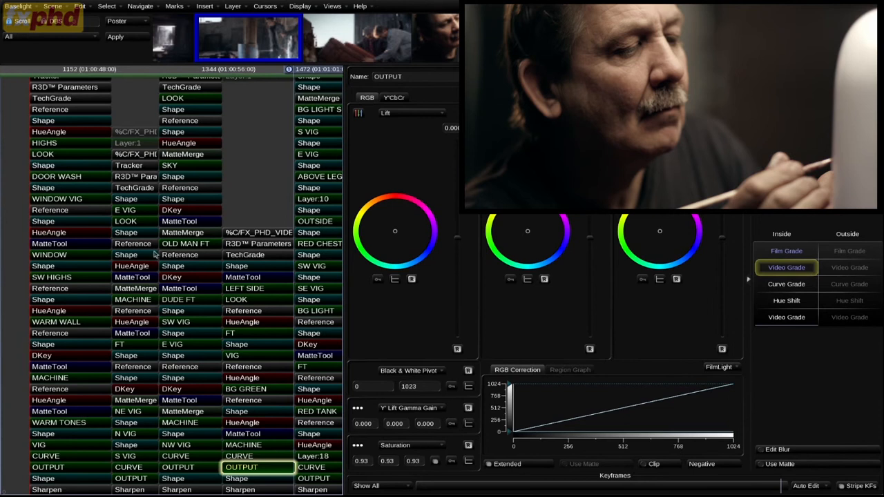
Step: Play the graded close-up from its first frame, 1374, through the cut into the wide shot
{"action": "left_click", "coordinate": [260, 198]}
{"action": "key", "text": "Home"}
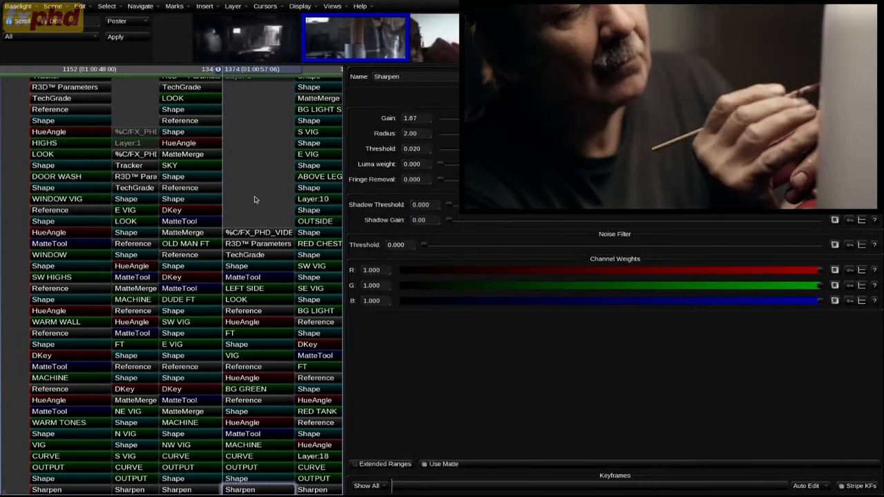
{"action": "key", "text": "space"}
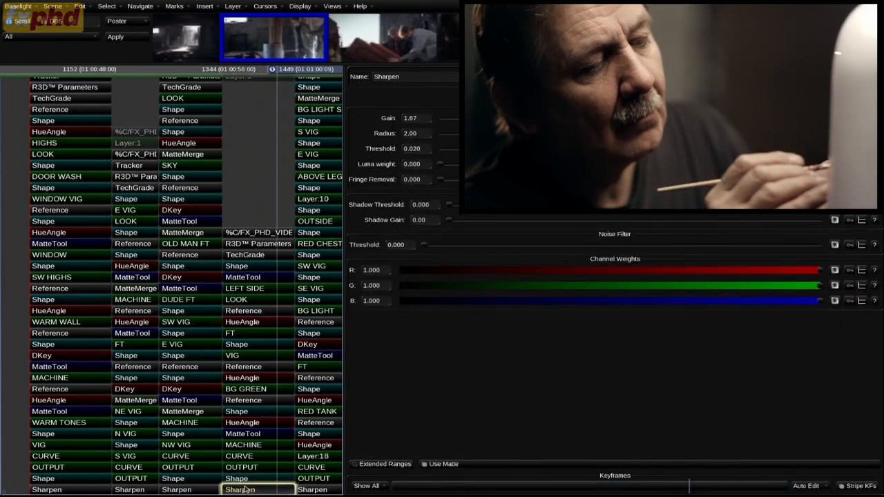
{"action": "key", "text": "space"}
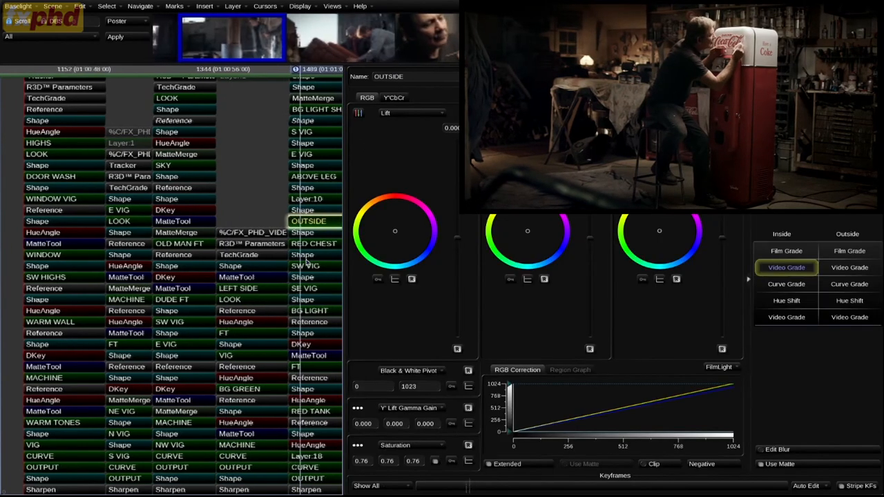
Step: View the wide shot at frame 1474 with all grading bypassed, and enable the grade again
{"action": "key", "text": "b"}
{"action": "key", "text": "Page_Up"}
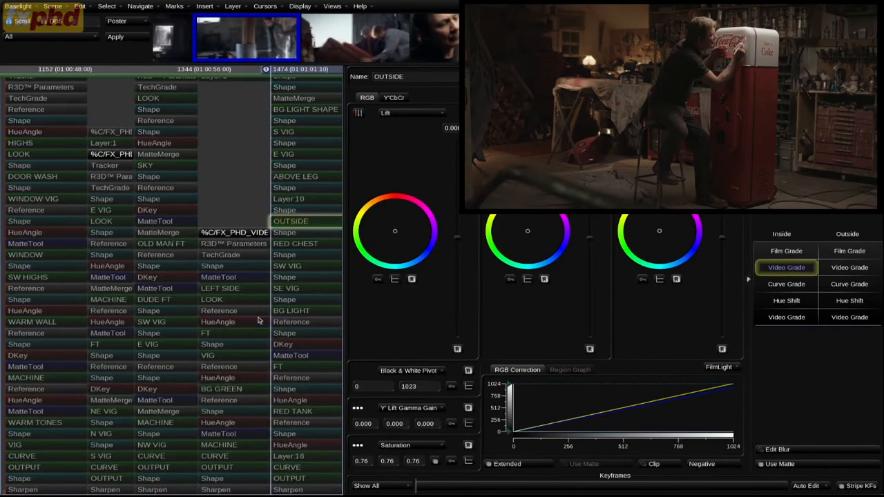
{"action": "key", "text": "b"}
Step: Look through the full layer stack of the wide shot at frame 1474, including its uppermost layers
{"action": "left_click_drag", "start_coordinate": [163, 265], "coordinate": [79, 265]}
{"action": "mouse_move", "coordinate": [189, 186]}
{"action": "left_mouse_down"}
{"action": "mouse_move", "coordinate": [175, 388]}
{"action": "mouse_move", "coordinate": [166, 197]}
{"action": "mouse_move", "coordinate": [184, 185]}
{"action": "left_mouse_up"}
{"action": "left_click_drag", "start_coordinate": [211, 370], "coordinate": [198, 347]}
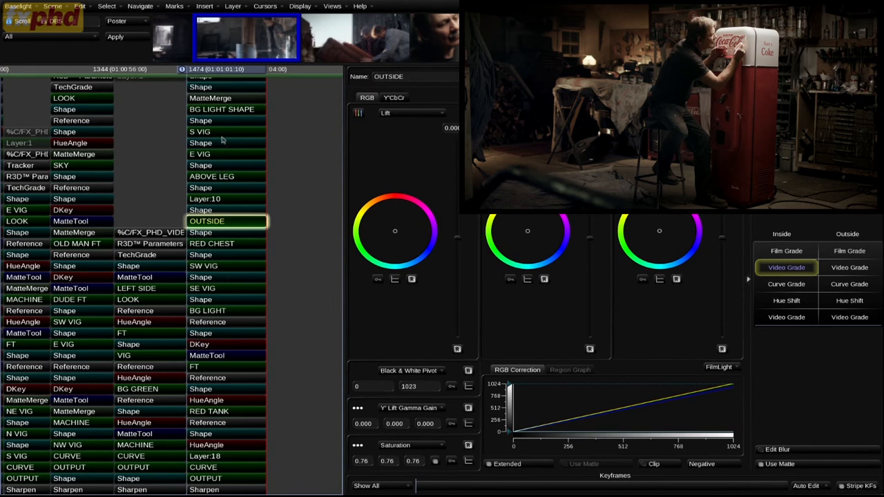
{"action": "left_click_drag", "start_coordinate": [212, 126], "coordinate": [194, 371]}
{"action": "left_click_drag", "start_coordinate": [216, 257], "coordinate": [212, 299]}
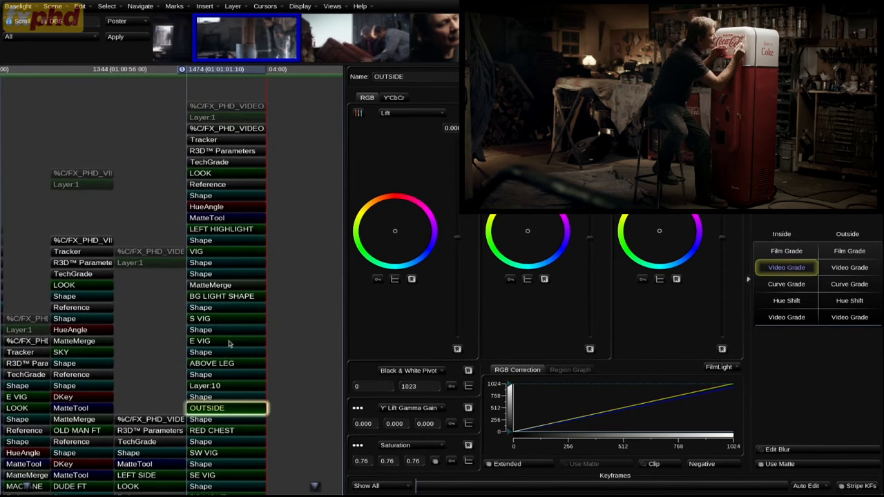
{"action": "scroll", "coordinate": [235, 394], "scroll_direction": "down", "scroll_amount": 5}
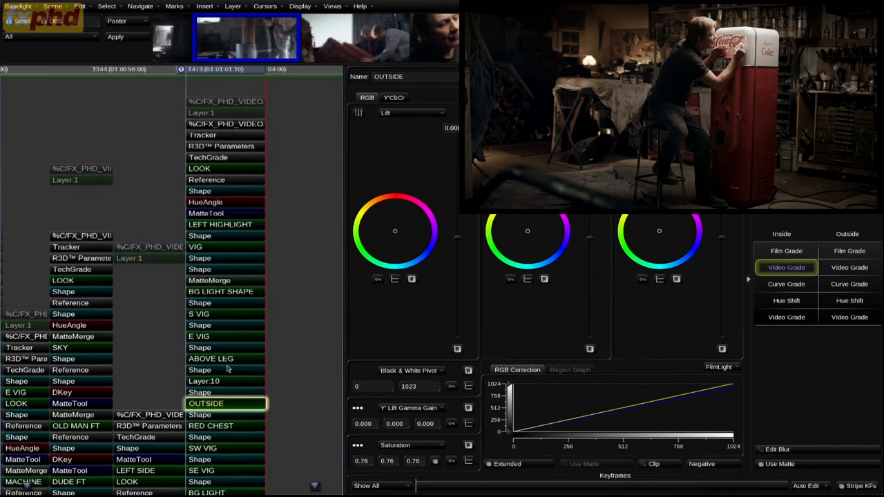
Step: View the wide shot's OUTPUT and Sharpen layers, and return to the TechGrade and LOOK end of its stack
{"action": "left_click", "coordinate": [217, 476]}
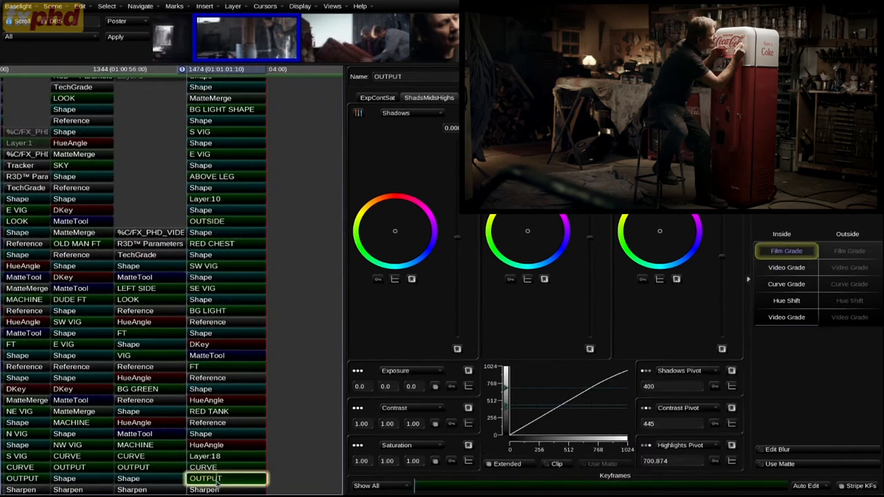
{"action": "left_click", "coordinate": [217, 488]}
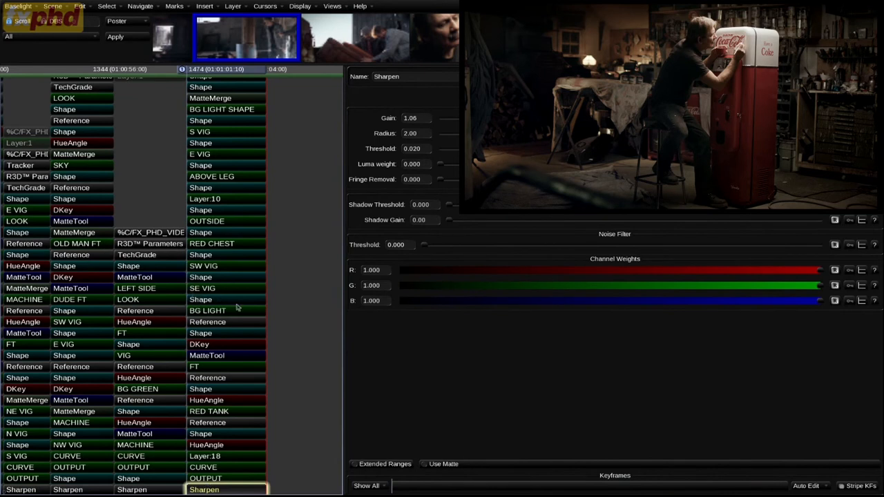
{"action": "mouse_move", "coordinate": [222, 321]}
{"action": "left_mouse_down"}
{"action": "mouse_move", "coordinate": [201, 322]}
{"action": "mouse_move", "coordinate": [240, 313]}
{"action": "mouse_move", "coordinate": [227, 310]}
{"action": "left_mouse_up"}
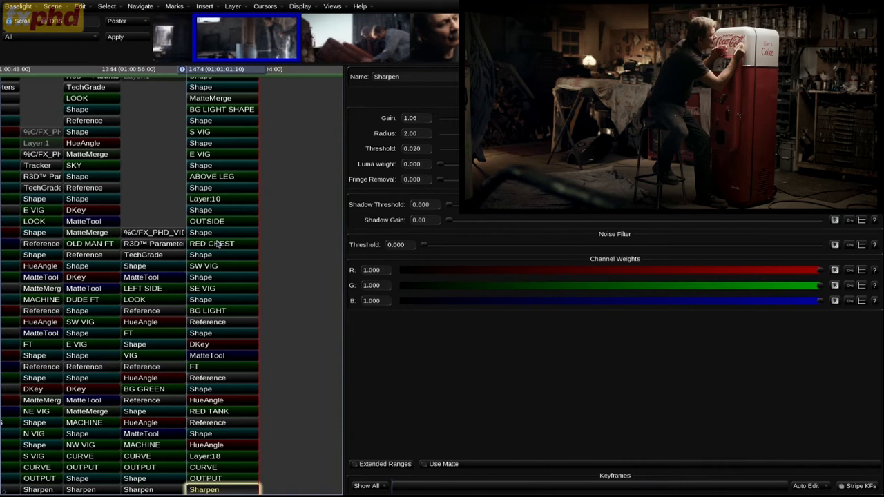
{"action": "scroll", "coordinate": [214, 201], "scroll_direction": "up", "scroll_amount": 5}
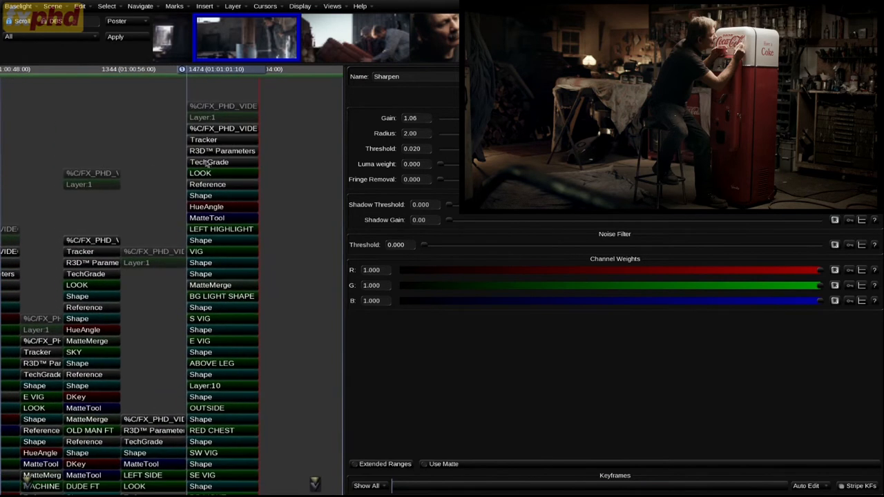
Step: View the settings of the wide shot's R3D Parameters, TechGrade and LOOK layers
{"action": "left_click", "coordinate": [209, 152]}
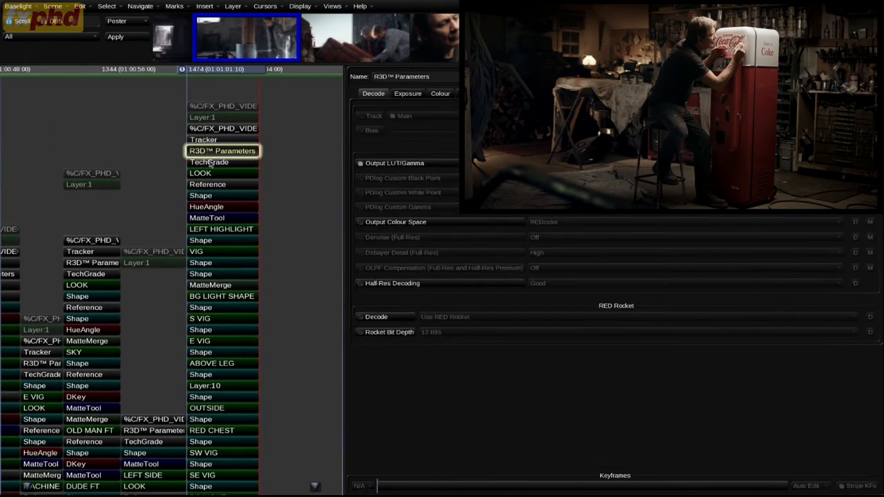
{"action": "left_click", "coordinate": [210, 163]}
{"action": "left_click", "coordinate": [214, 173]}
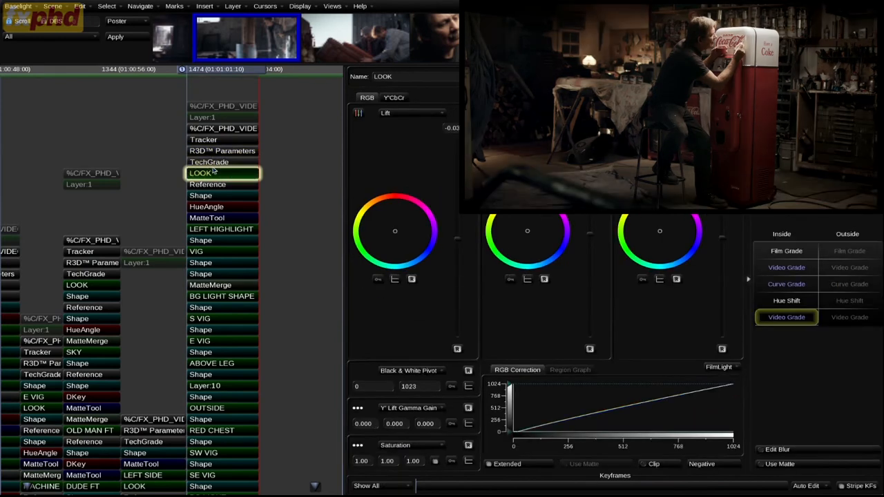
Step: Compare the wide shot with the LEFT HIGHLIGHT layer off and on, and against the image with all grading bypassed
{"action": "left_click", "coordinate": [214, 230]}
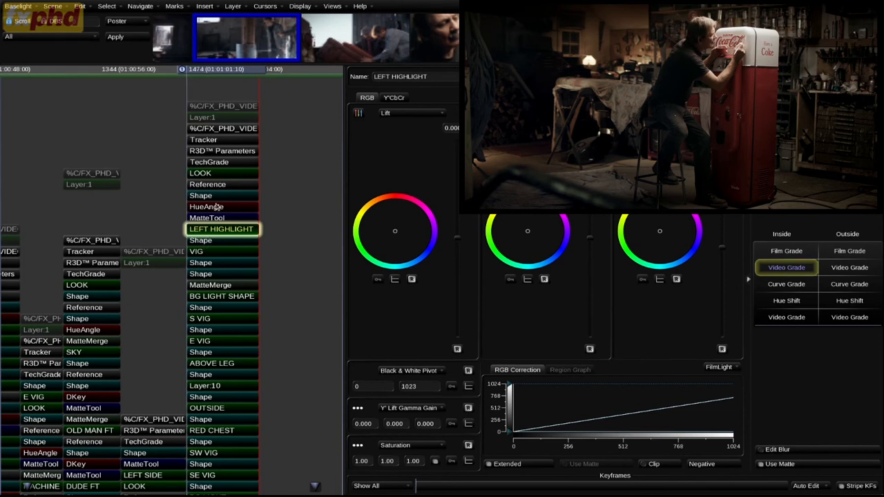
{"action": "key", "text": "d"}
{"action": "key", "text": "d"}
{"action": "key", "text": "d"}
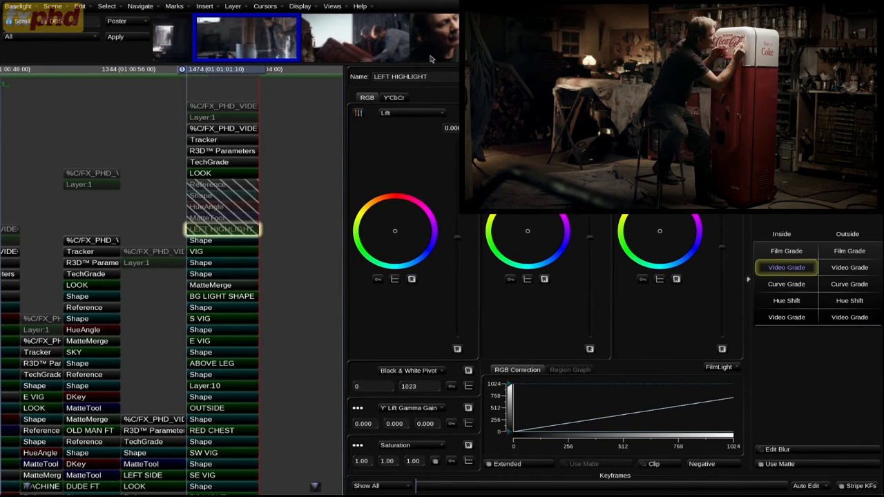
{"action": "key", "text": "d"}
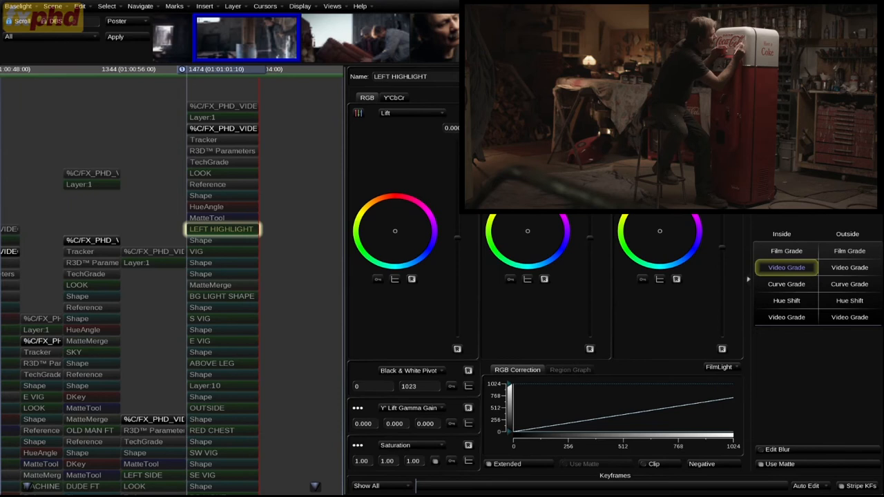
{"action": "key", "text": "shift+p"}
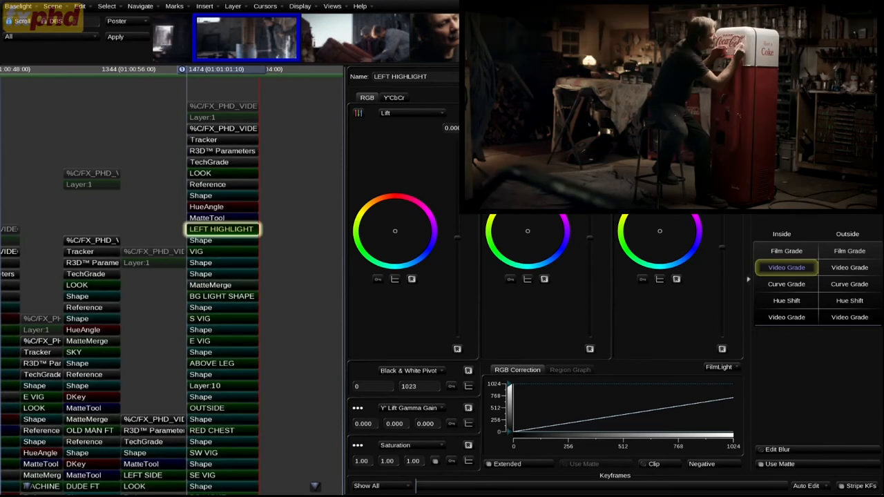
{"action": "key", "text": "m"}
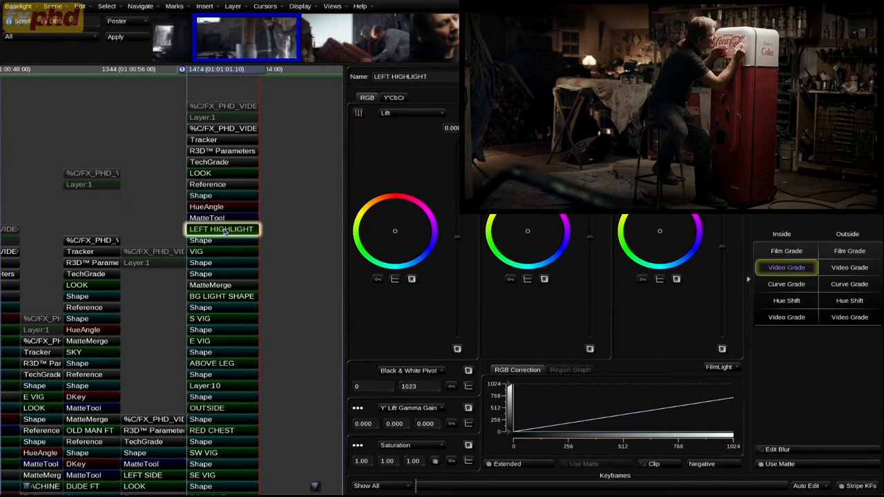
Step: View the VIG layer's grade and the ellipse shape around the man and the red Coke machine
{"action": "left_click", "coordinate": [222, 241]}
{"action": "left_click", "coordinate": [223, 250]}
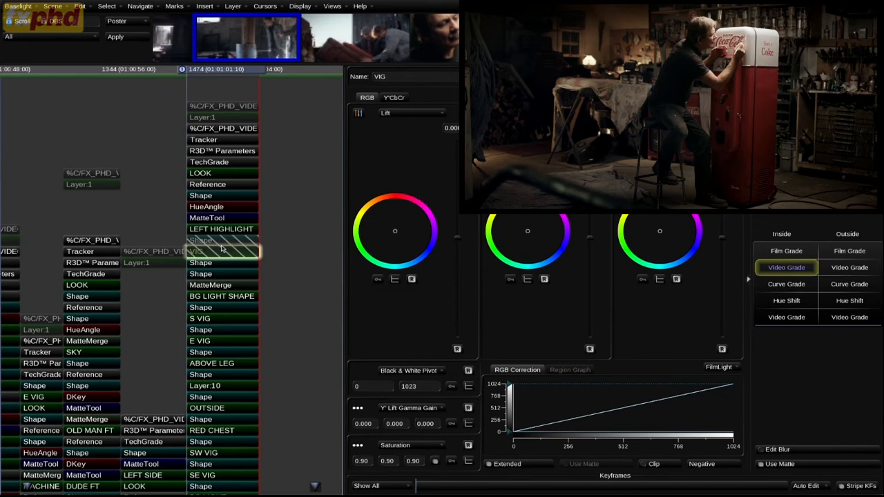
{"action": "left_click", "coordinate": [221, 243]}
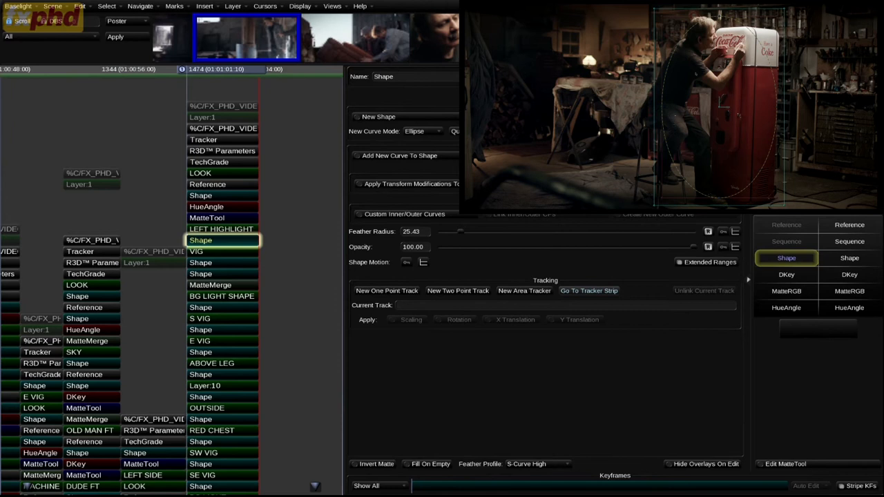
{"action": "left_click", "coordinate": [221, 251]}
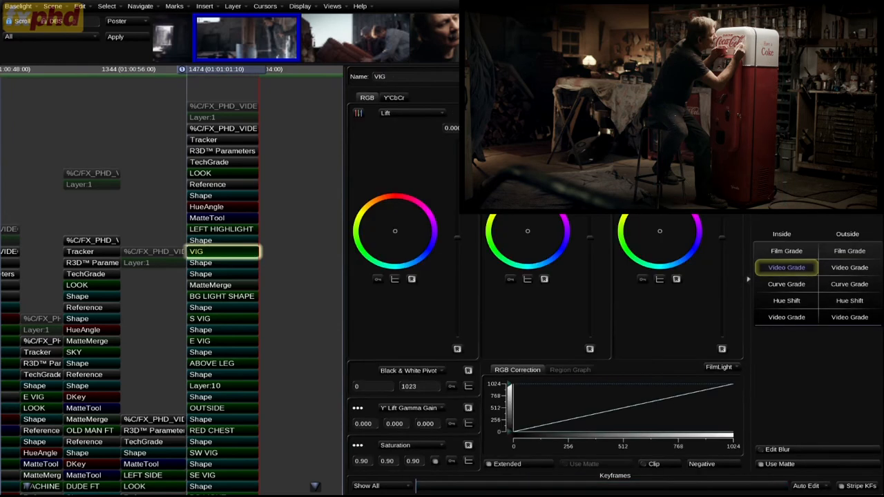
Step: View the BG LIGHT SHAPE layer's matte overlay and compare the shot with that layer off and on
{"action": "left_click", "coordinate": [210, 295]}
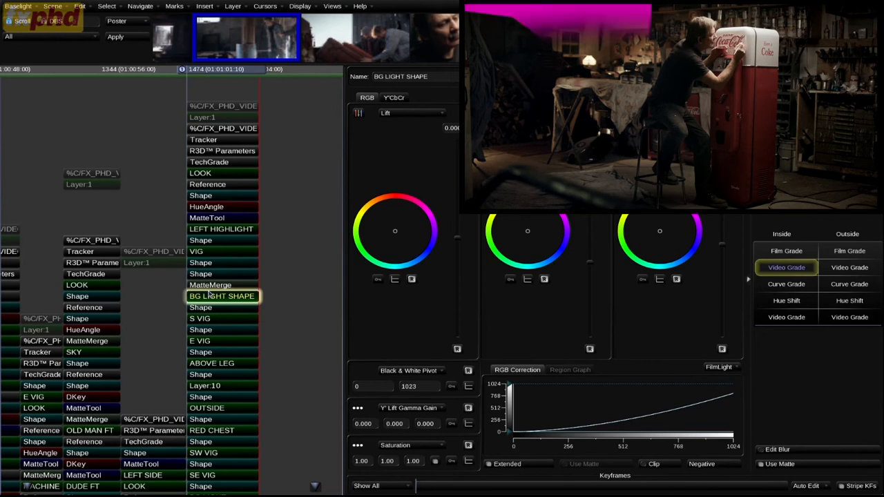
{"action": "key", "text": "d"}
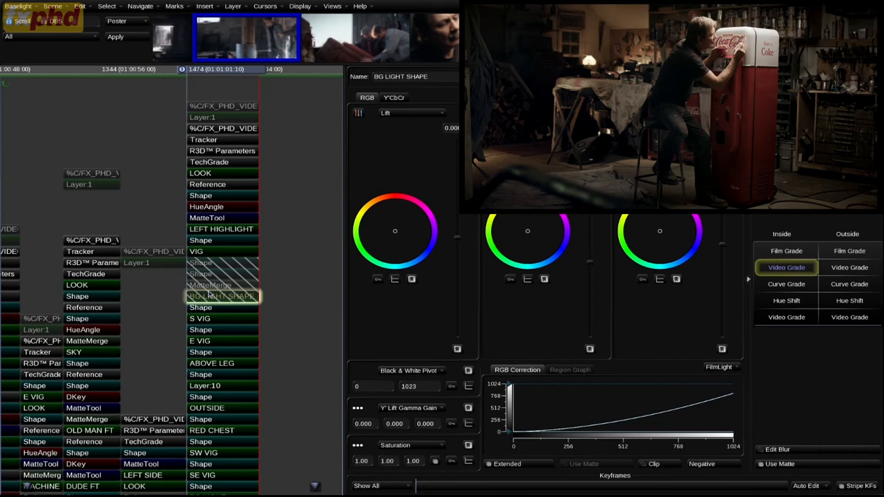
{"action": "key", "text": "d"}
{"action": "key", "text": "d"}
{"action": "key", "text": "d"}
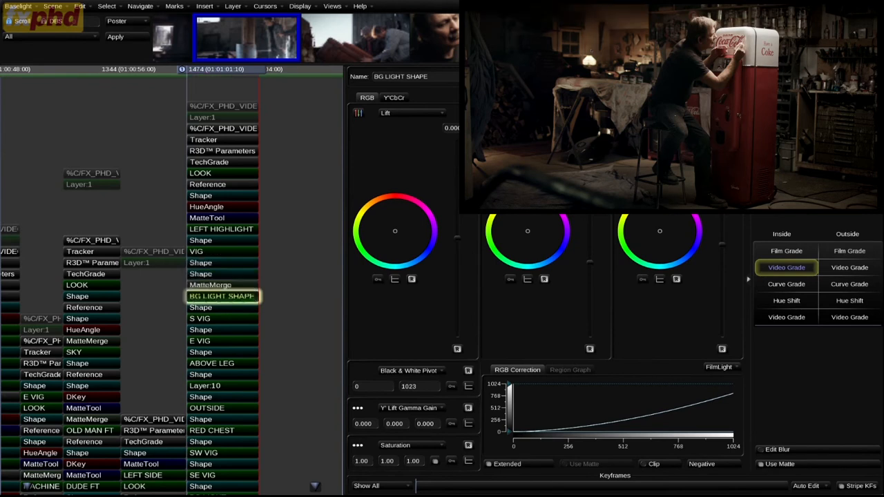
Step: Examine the matte and the two shapes merged for the BG LIGHT SHAPE layer, including the parts outside the frame
{"action": "key", "text": "Up"}
{"action": "key", "text": "Up"}
{"action": "key", "text": "m"}
{"action": "key", "text": "m"}
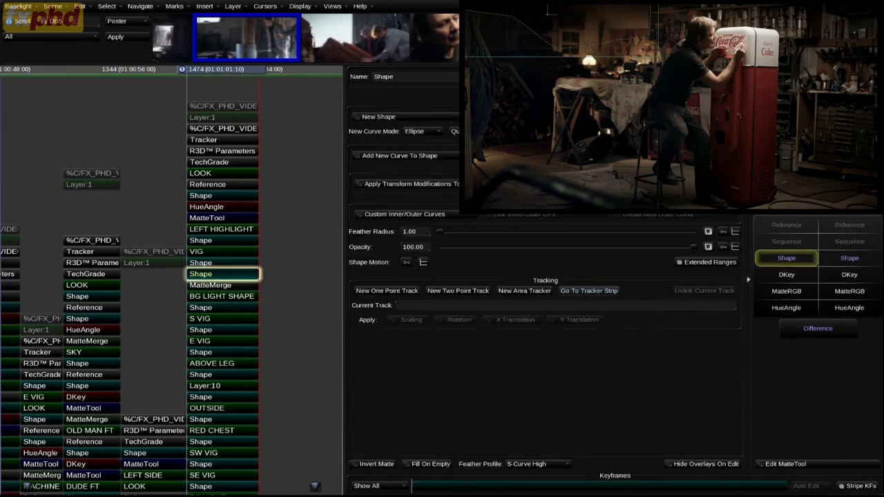
{"action": "scroll", "coordinate": [670, 107], "scroll_direction": "down", "scroll_amount": 2}
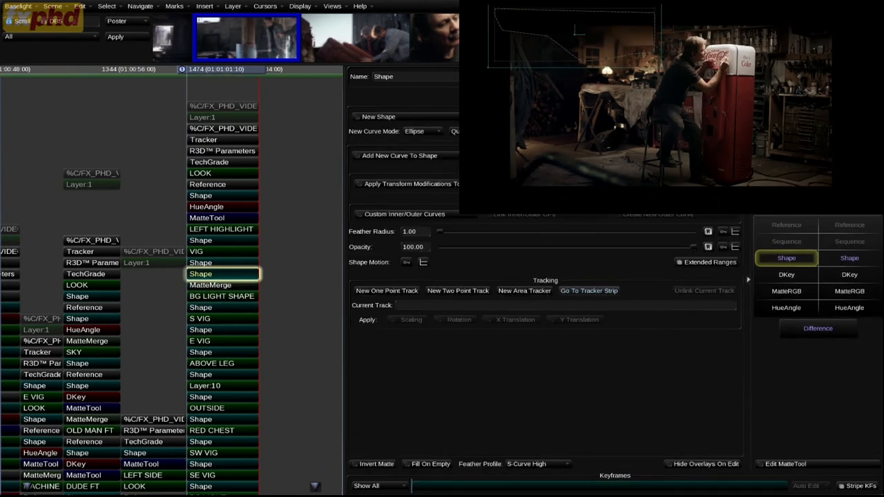
{"action": "key", "text": "Up"}
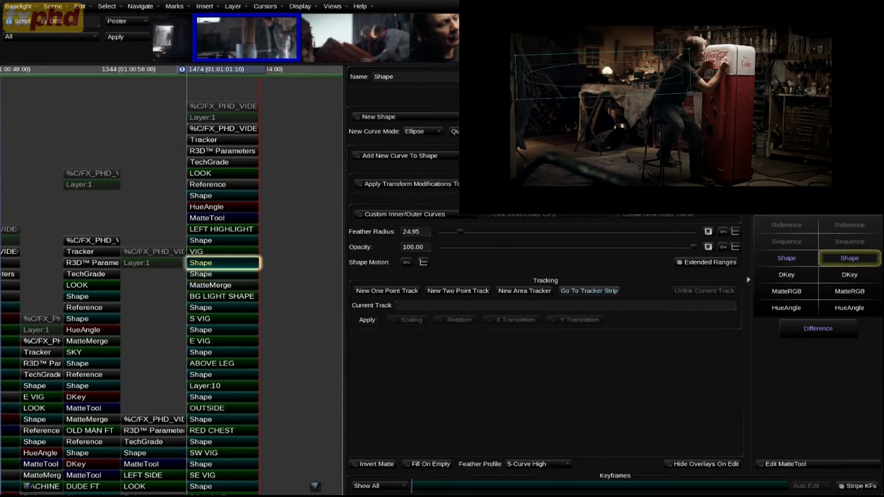
{"action": "key", "text": "Down"}
{"action": "key", "text": "Down"}
{"action": "key", "text": "Down"}
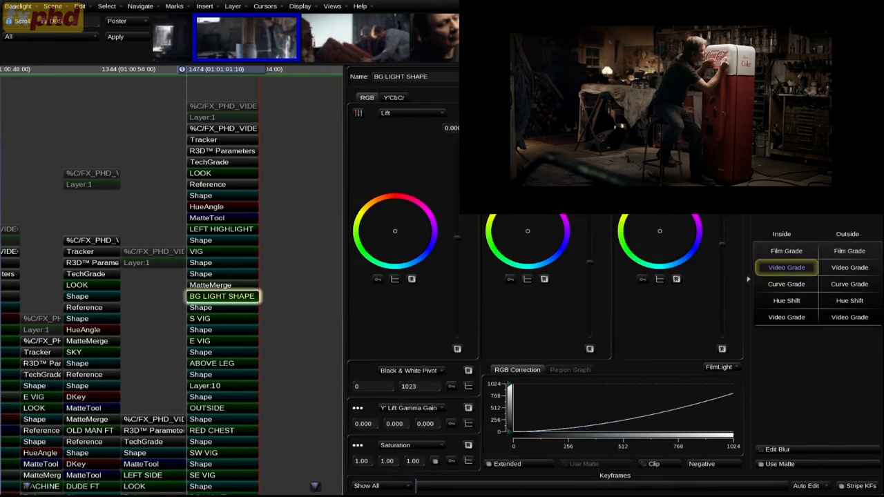
Step: Fit the image back in the viewer and compare the background once more with BG LIGHT SHAPE off and on
{"action": "scroll", "coordinate": [671, 107], "scroll_direction": "up", "scroll_amount": 2}
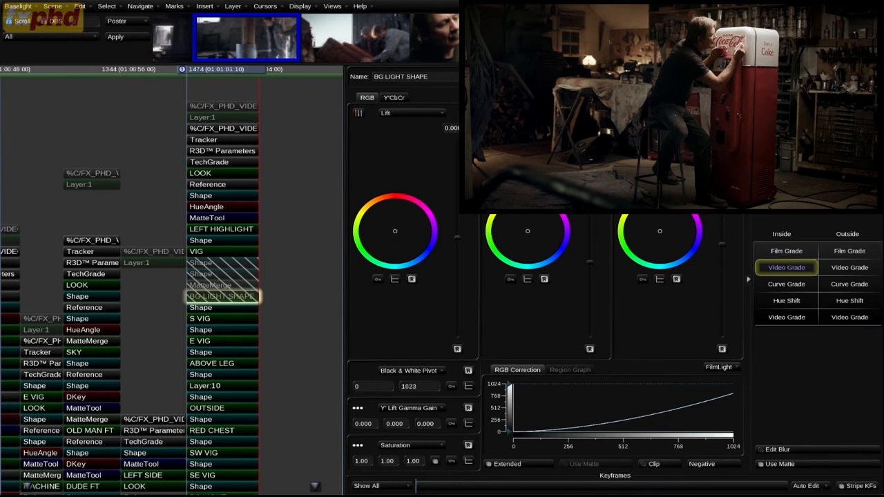
{"action": "key", "text": "d"}
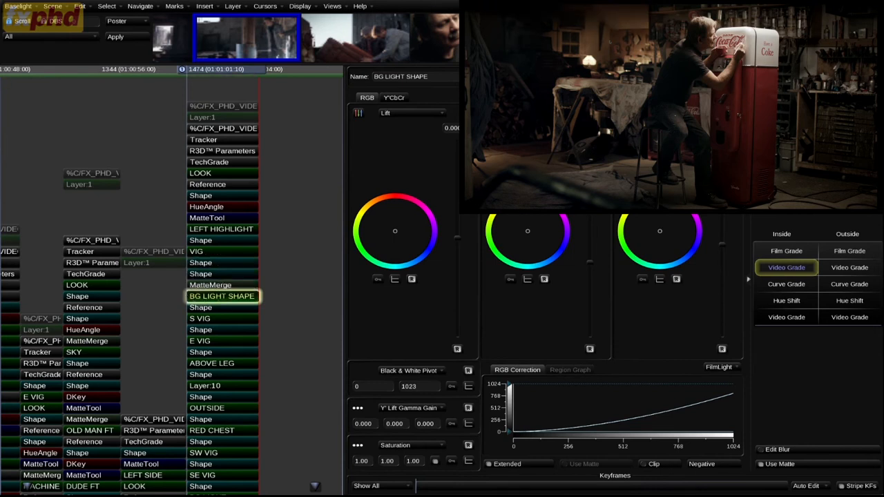
{"action": "key", "text": "d"}
{"action": "key", "text": "d"}
{"action": "key", "text": "d"}
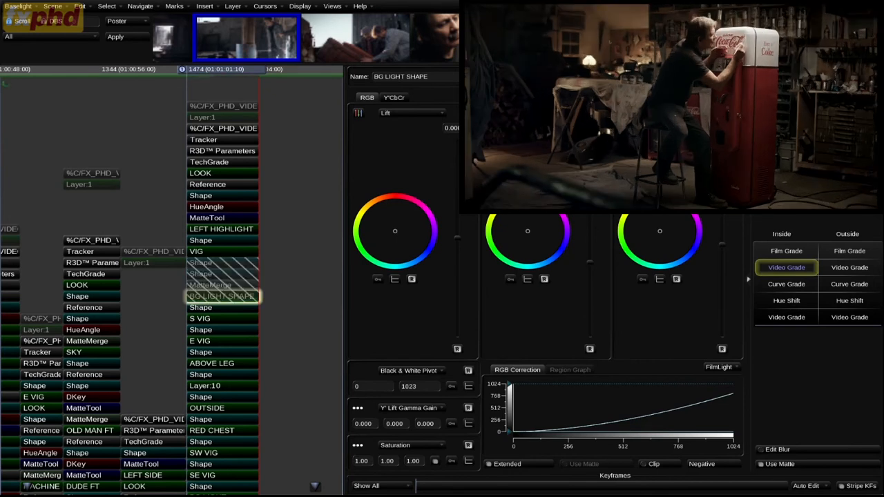
{"action": "key", "text": "d"}
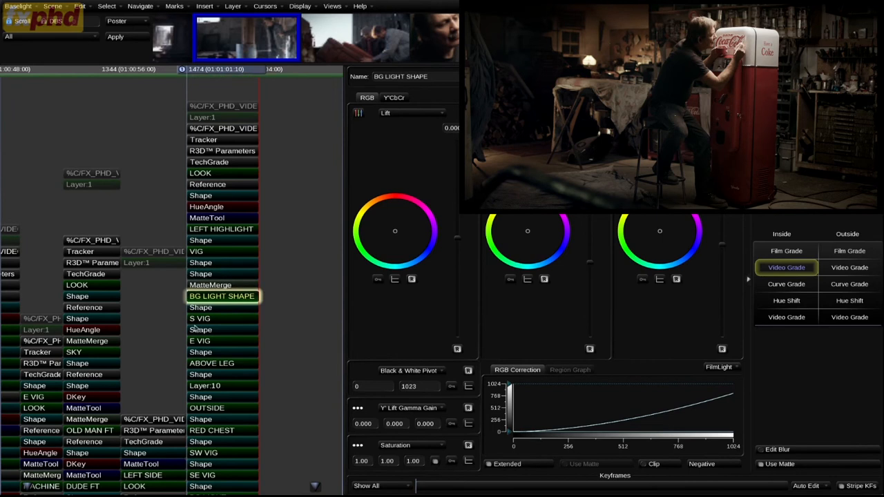
Step: View the S VIG layer and compare the wide shot with the E VIG layer off and on several times
{"action": "left_click", "coordinate": [210, 319]}
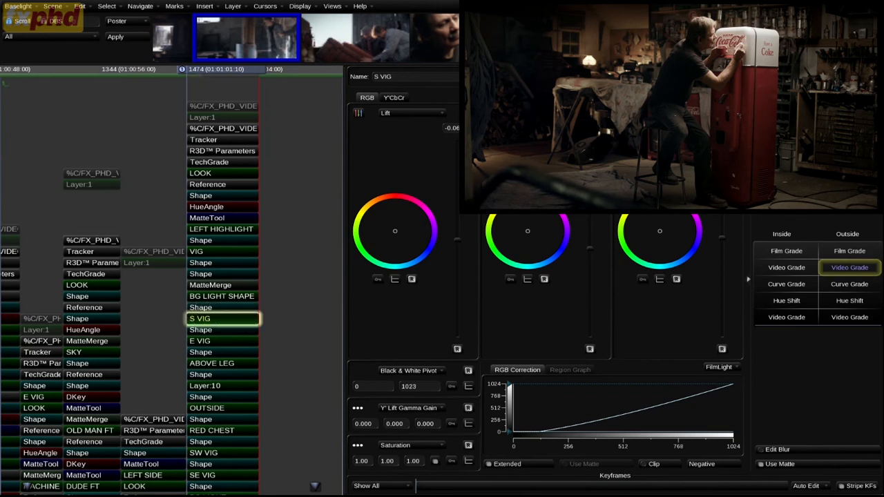
{"action": "left_click", "coordinate": [221, 328]}
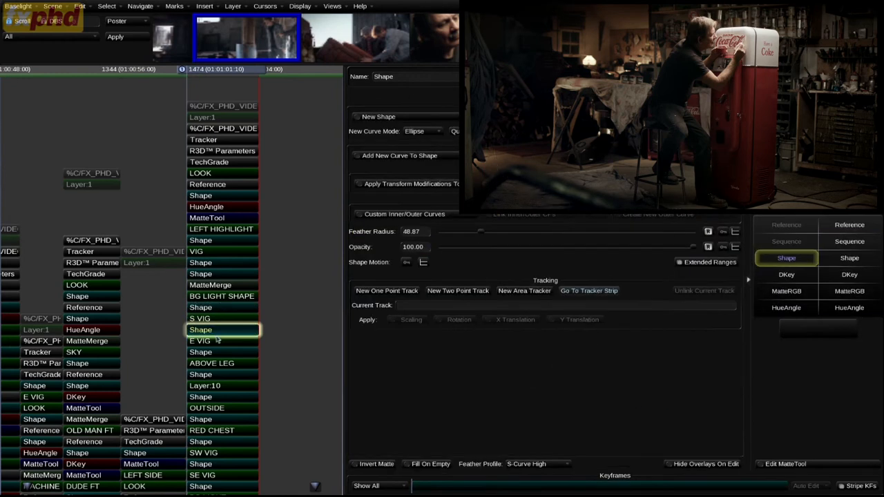
{"action": "left_click", "coordinate": [215, 338]}
{"action": "key", "text": "d"}
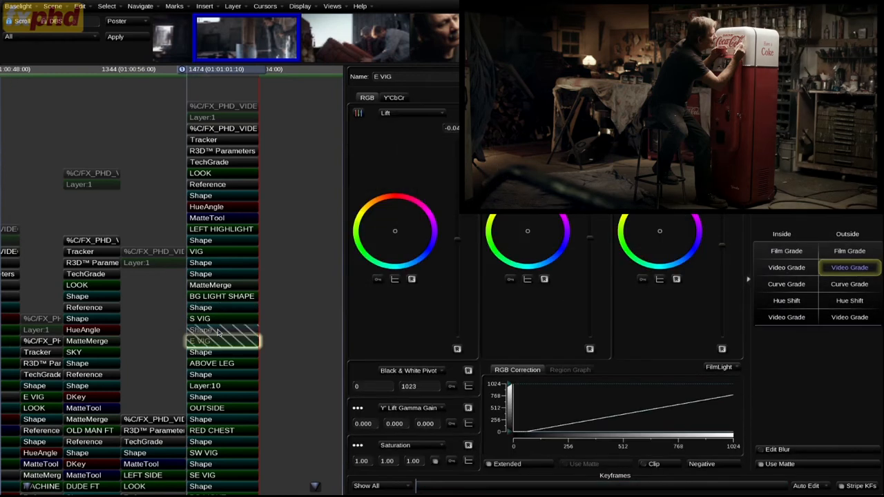
{"action": "key", "text": "d"}
{"action": "key", "text": "d"}
{"action": "key", "text": "d"}
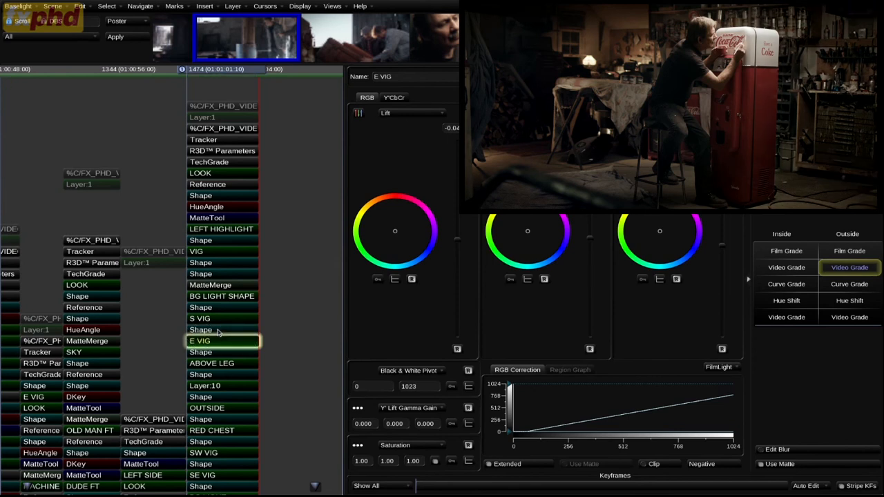
{"action": "key", "text": "d"}
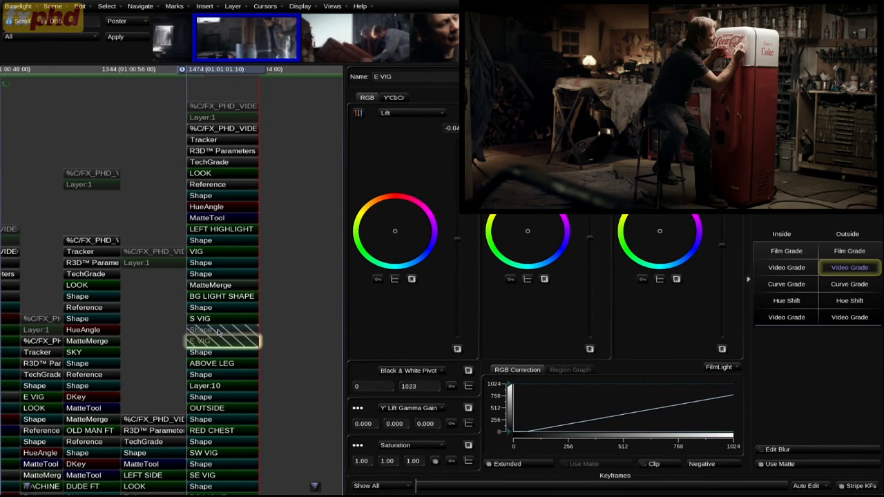
{"action": "key", "text": "d"}
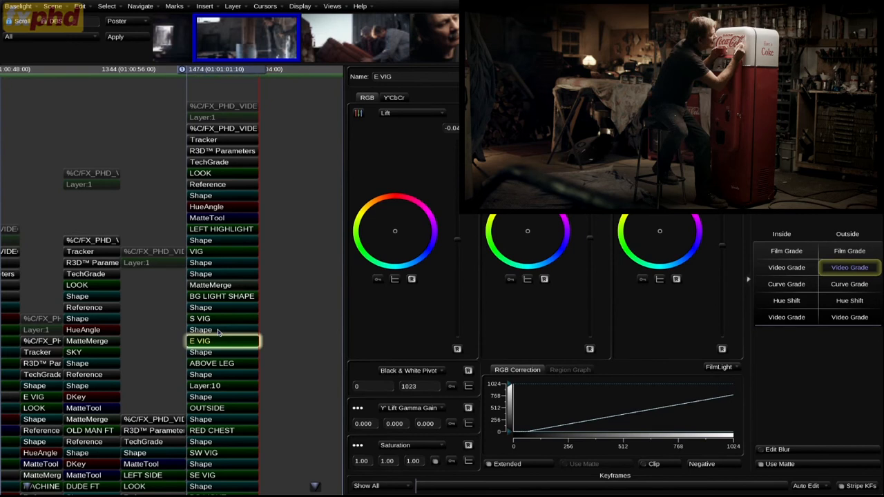
{"action": "key", "text": "d"}
{"action": "key", "text": "d"}
{"action": "key", "text": "d"}
{"action": "key", "text": "d"}
Step: Compare the wide shot with the ABOVE LEG layer and its shape off and on
{"action": "left_click", "coordinate": [224, 352]}
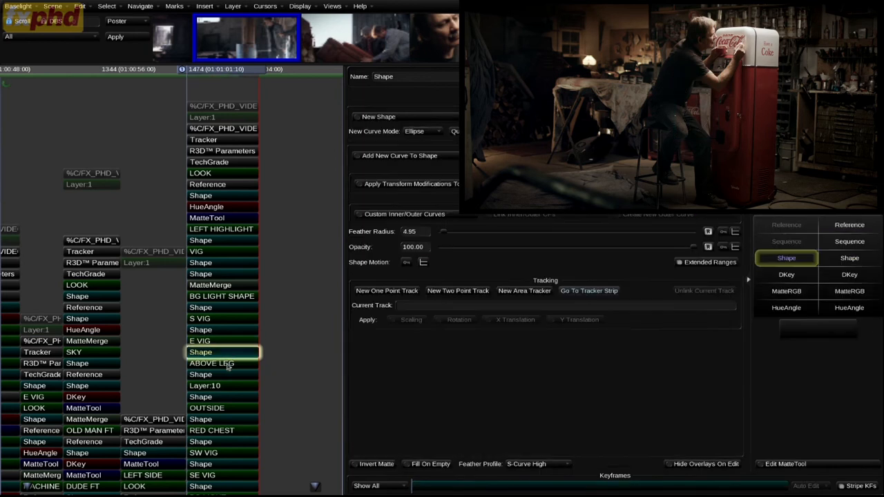
{"action": "left_click", "coordinate": [228, 364]}
{"action": "key", "text": "d"}
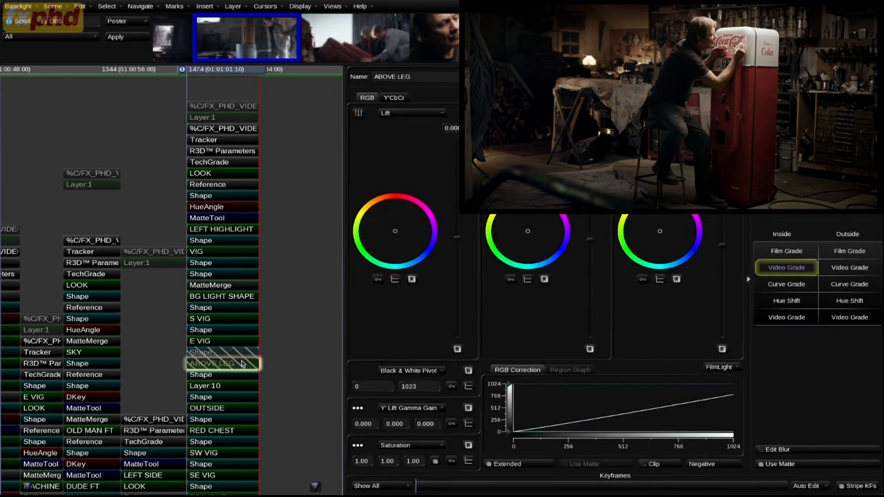
{"action": "key", "text": "d"}
{"action": "key", "text": "d"}
{"action": "key", "text": "d"}
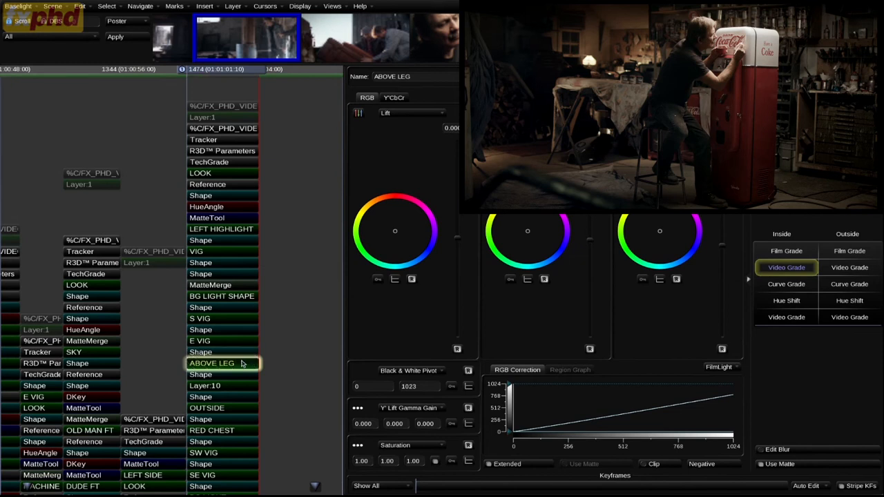
Step: View the ABOVE LEG layer's ellipse between the man and the machine, and check the layer's effect off and on again
{"action": "key", "text": "Up"}
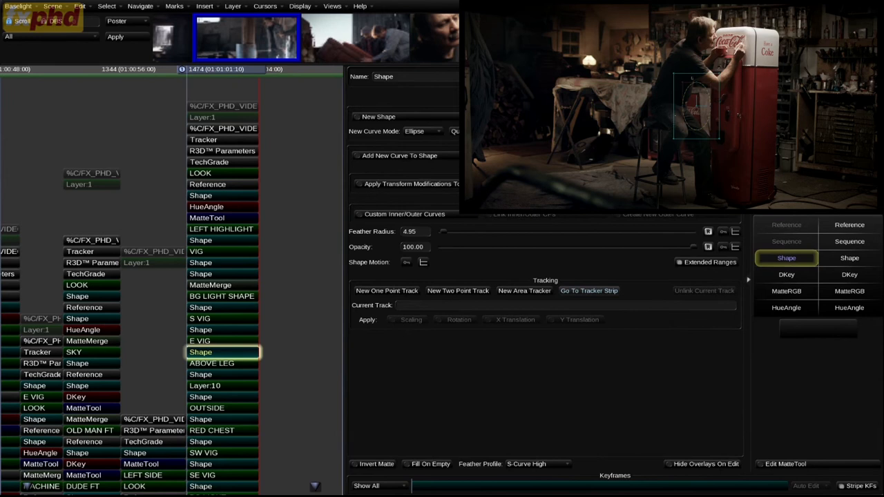
{"action": "key", "text": "Down"}
{"action": "key", "text": "d"}
{"action": "key", "text": "d"}
{"action": "key", "text": "d"}
{"action": "key", "text": "d"}
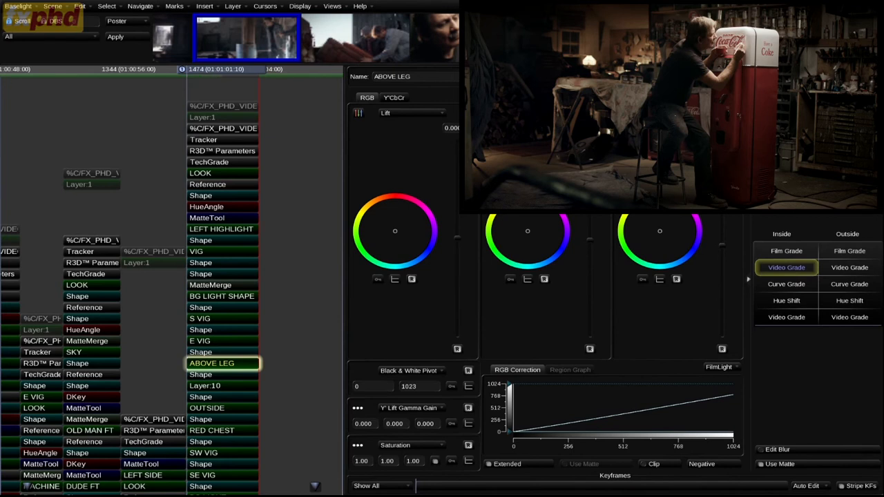
Step: View Layer:10 and its shape, and compare the wide shot with that layer off and on
{"action": "left_click", "coordinate": [235, 376]}
{"action": "left_click", "coordinate": [228, 386]}
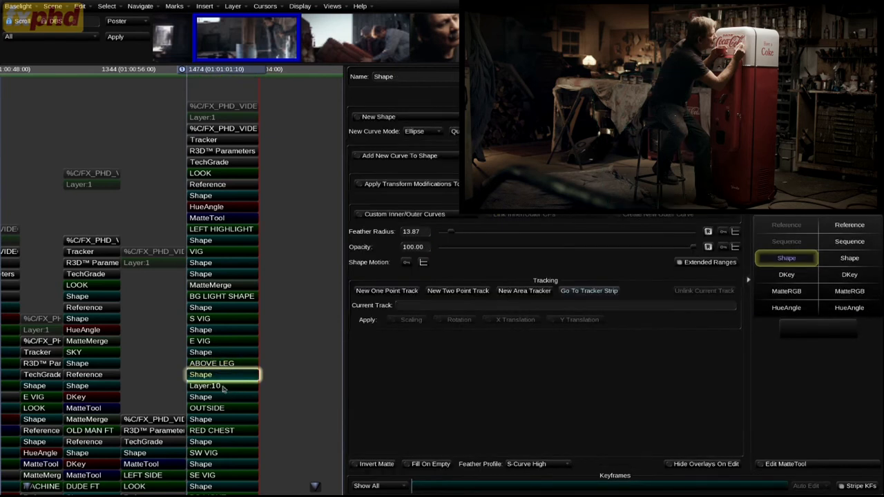
{"action": "key", "text": "d"}
{"action": "key", "text": "d"}
{"action": "key", "text": "d"}
{"action": "key", "text": "d"}
{"action": "key", "text": "d"}
{"action": "key", "text": "d"}
Step: Go past Layer:10 to the OUTSIDE layer and display its matte overlay around the man and the Coke machine
{"action": "left_click", "coordinate": [233, 373]}
{"action": "left_click", "coordinate": [227, 386]}
{"action": "left_click", "coordinate": [223, 399]}
{"action": "left_click", "coordinate": [224, 409]}
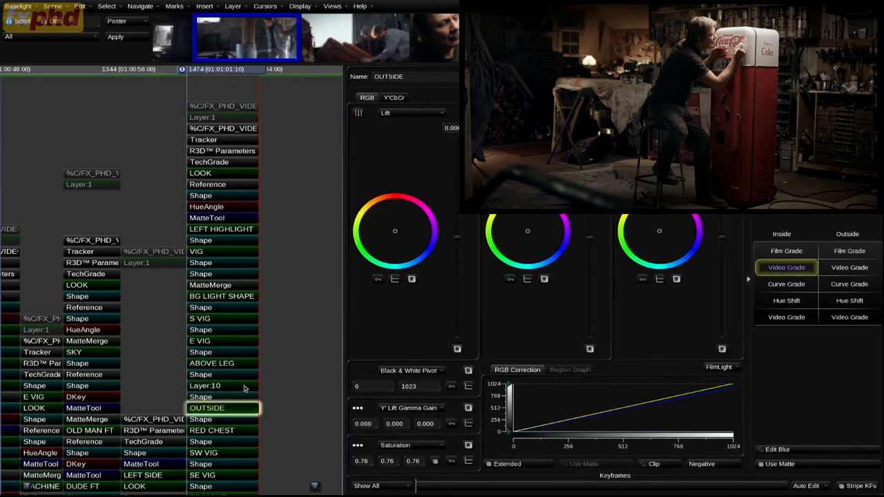
{"action": "key", "text": "m"}
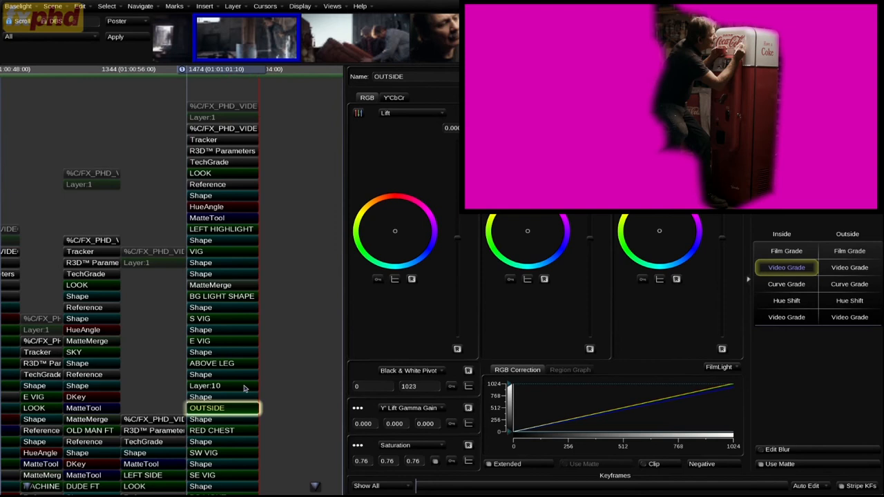
Step: Hide the matte overlay and compare the wide shot with the OUTSIDE layer off and on
{"action": "key", "text": "m"}
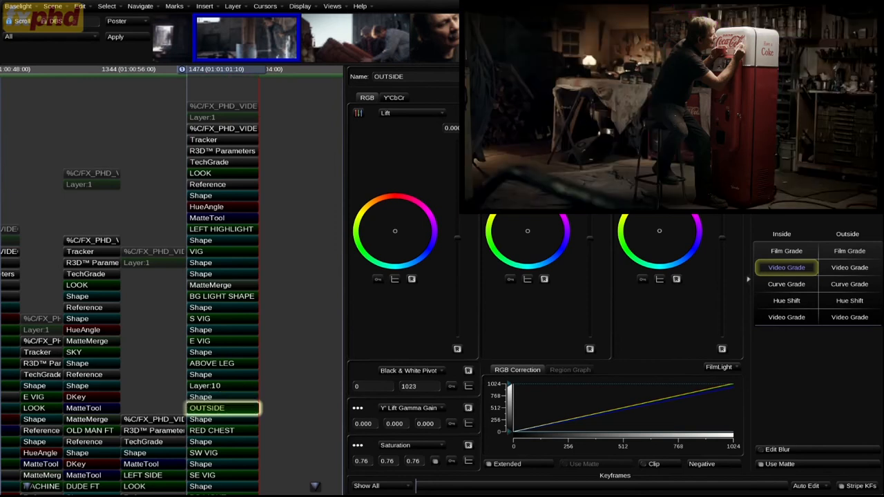
{"action": "key", "text": "d"}
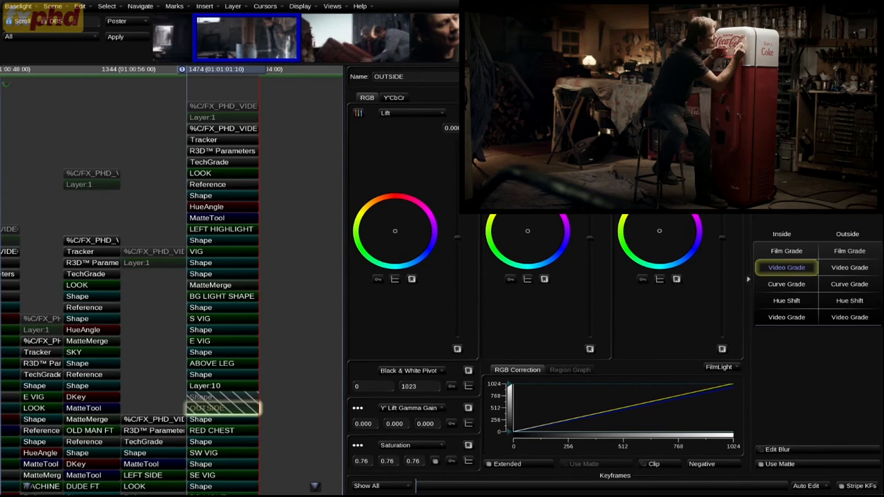
{"action": "key", "text": "d"}
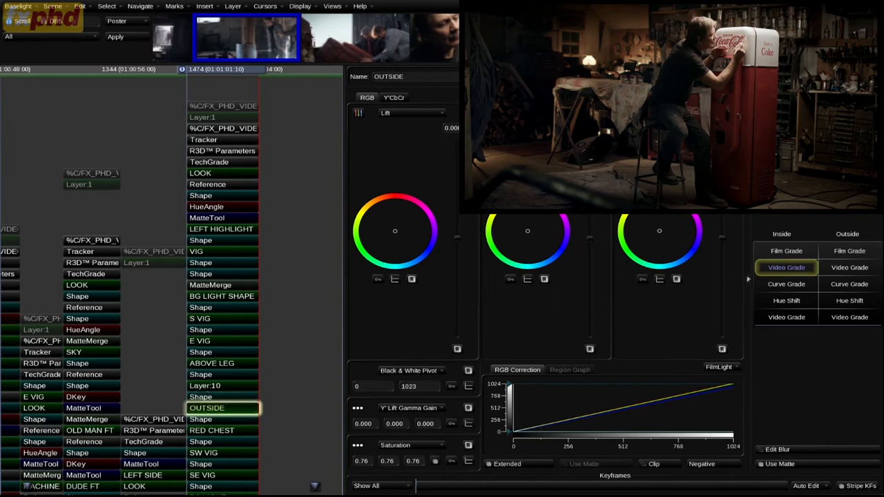
Step: View the full outline of the OUTSIDE layer's shapes around the frame, and check the layer's effect off and on again
{"action": "key", "text": "Down"}
{"action": "key", "text": "Up"}
{"action": "key", "text": "Up"}
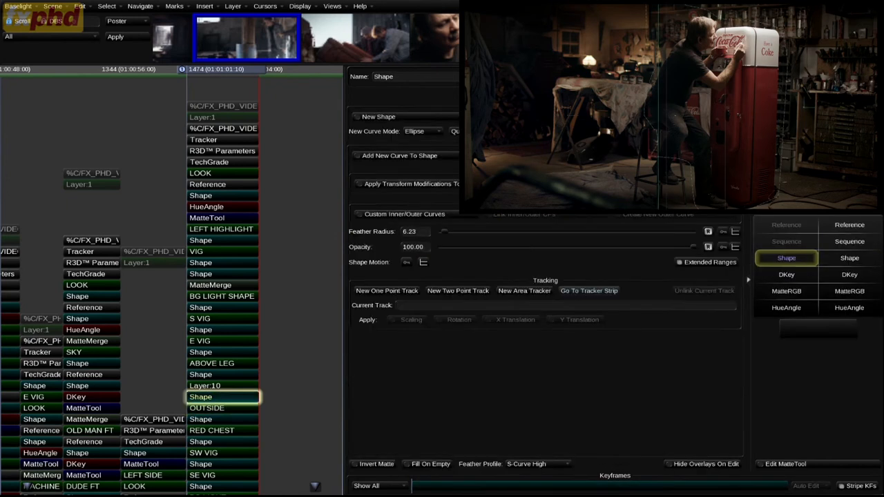
{"action": "scroll", "coordinate": [670, 108], "scroll_direction": "down", "scroll_amount": 1}
{"action": "scroll", "coordinate": [670, 107], "scroll_direction": "down", "scroll_amount": 2}
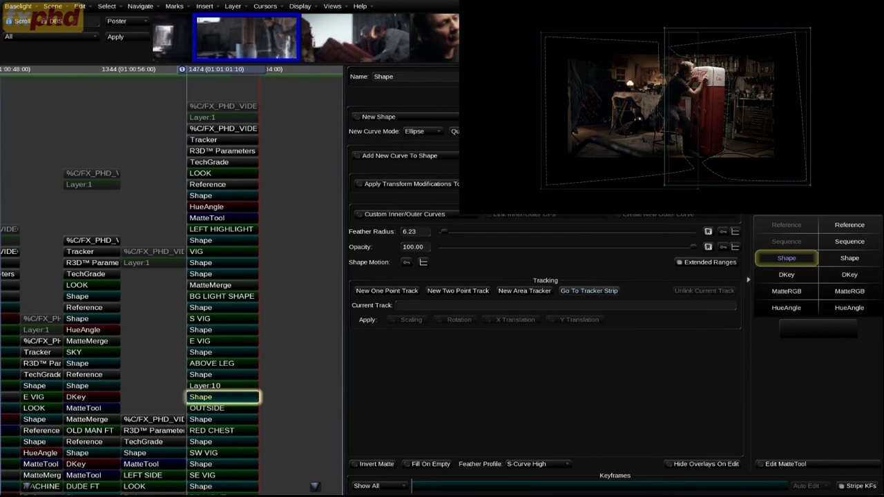
{"action": "key", "text": "Home"}
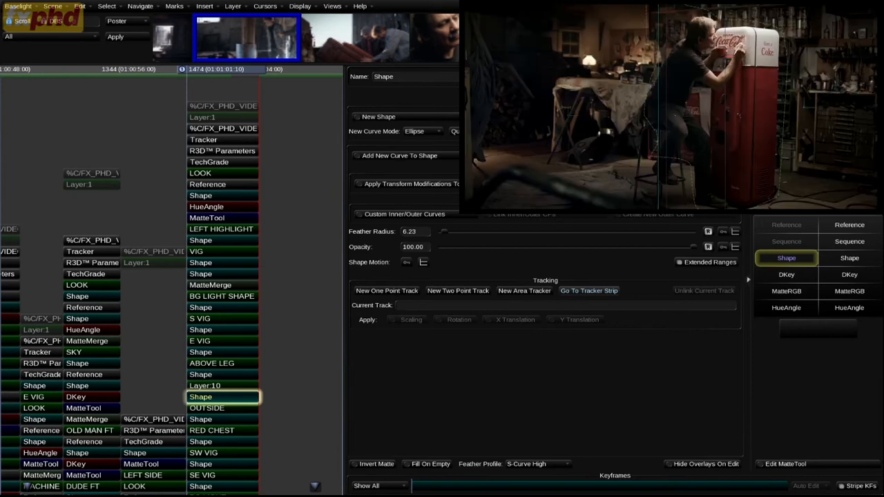
{"action": "key", "text": "Down"}
{"action": "key", "text": "d"}
{"action": "key", "text": "d"}
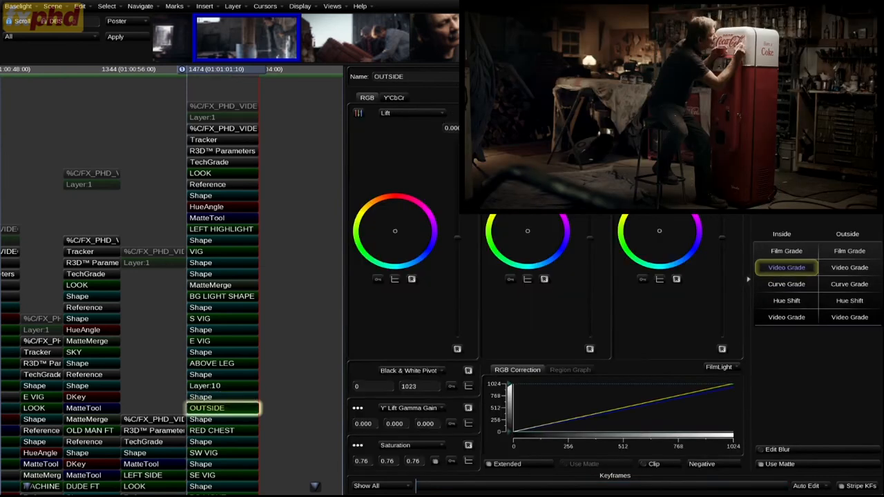
Step: Go down to the RED CHEST layer and compare the wide shot repeatedly with that layer off and on
{"action": "left_click_drag", "start_coordinate": [213, 423], "coordinate": [212, 330]}
{"action": "key", "text": "Down"}
{"action": "key", "text": "Down"}
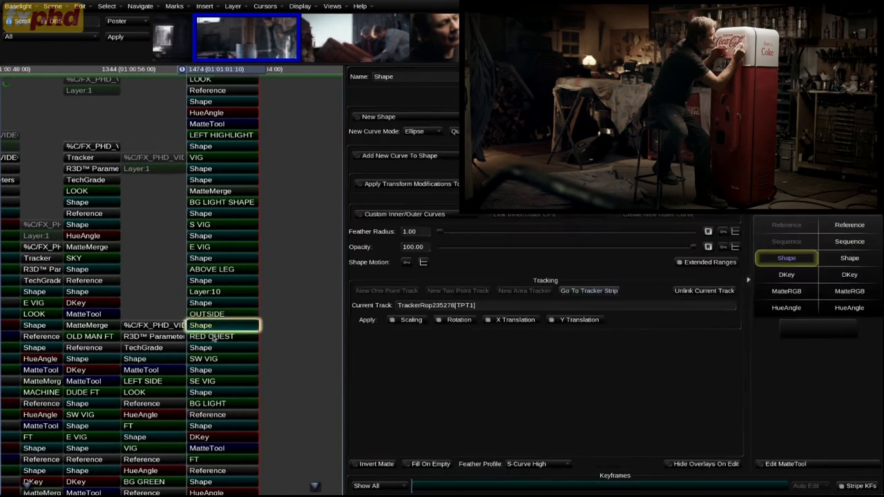
{"action": "key", "text": "d"}
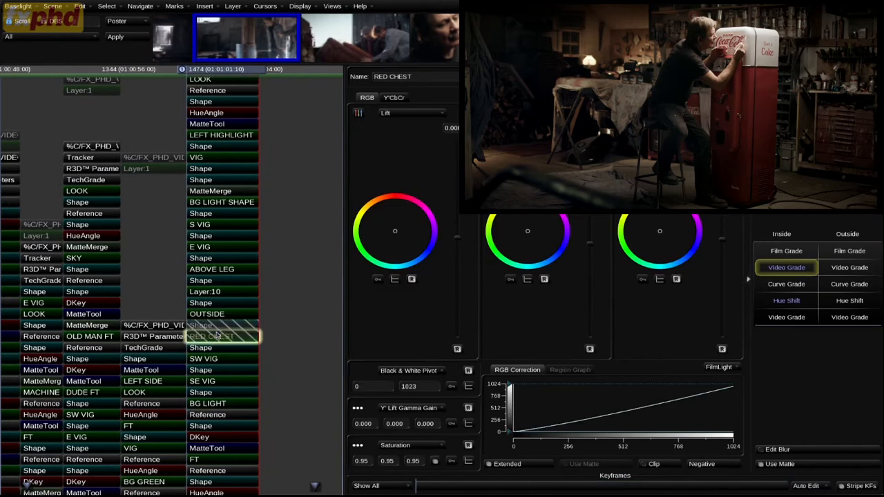
{"action": "key", "text": "d"}
{"action": "key", "text": "d"}
{"action": "key", "text": "d"}
{"action": "key", "text": "d"}
{"action": "key", "text": "d"}
{"action": "key", "text": "d"}
{"action": "key", "text": "d"}
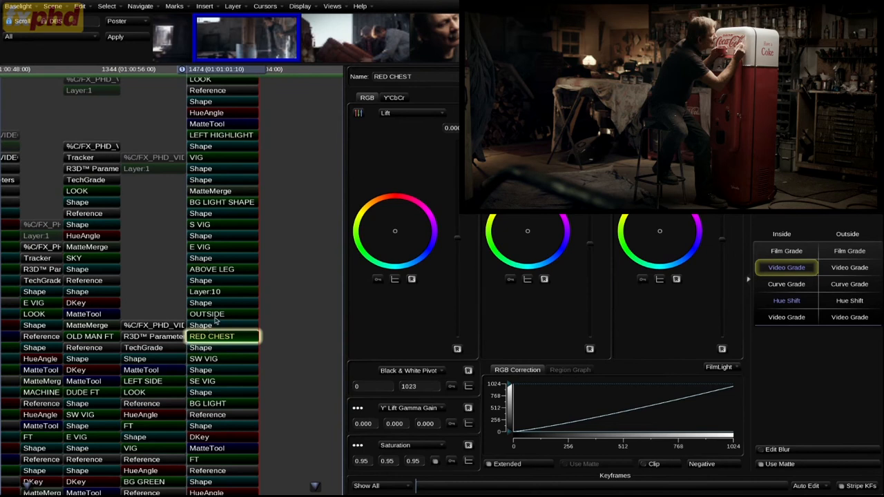
{"action": "key", "text": "d"}
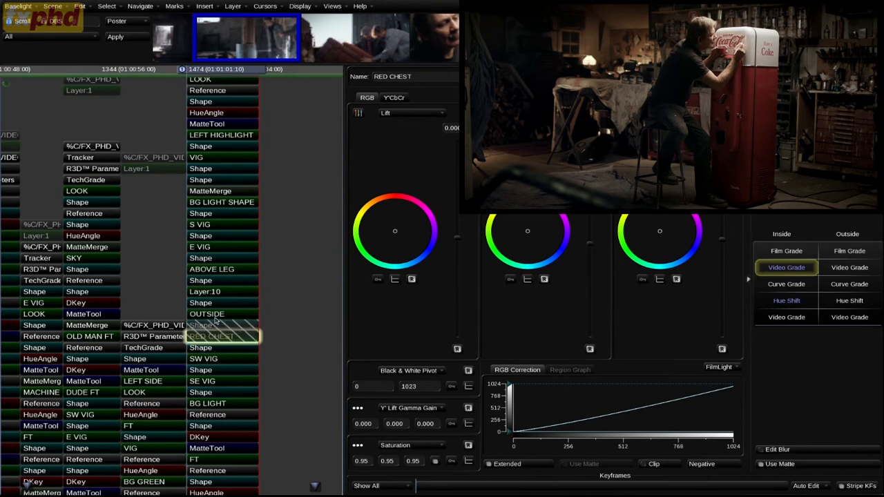
{"action": "key", "text": "d"}
{"action": "key", "text": "d"}
{"action": "key", "text": "d"}
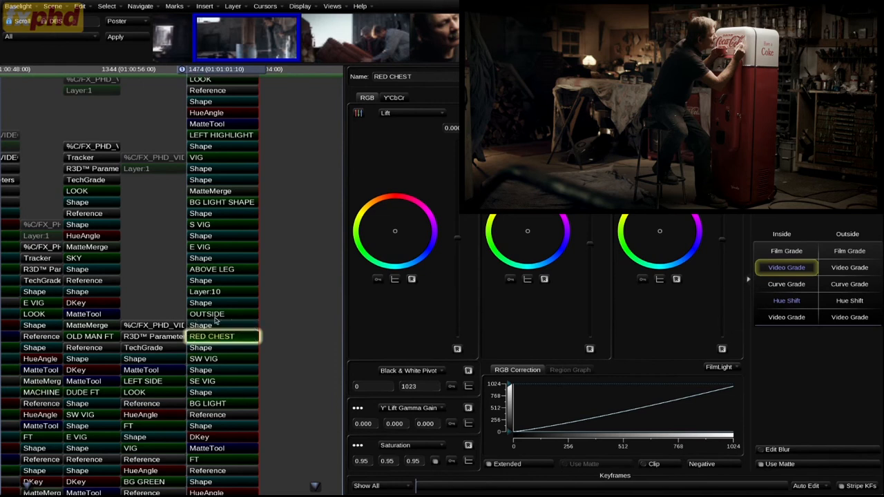
Step: View the SW VIG layer and its shape, and compare the wide shot with that vignette off and on
{"action": "left_click", "coordinate": [214, 347]}
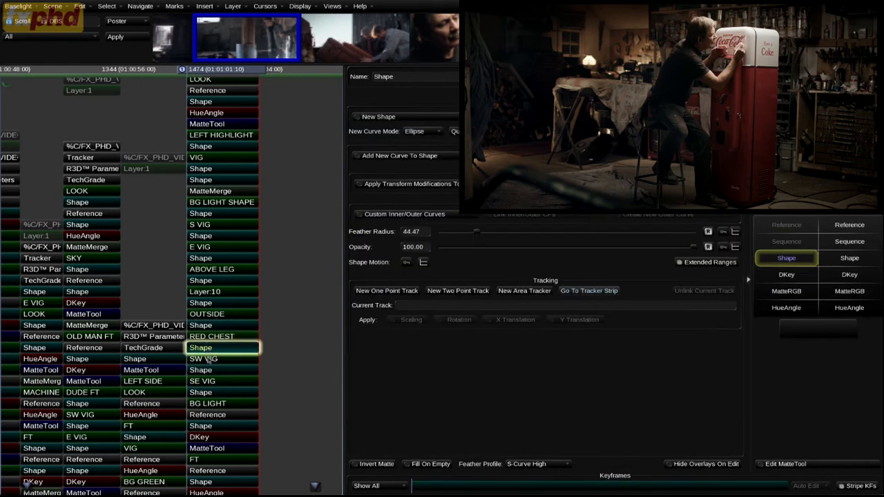
{"action": "left_click", "coordinate": [214, 359]}
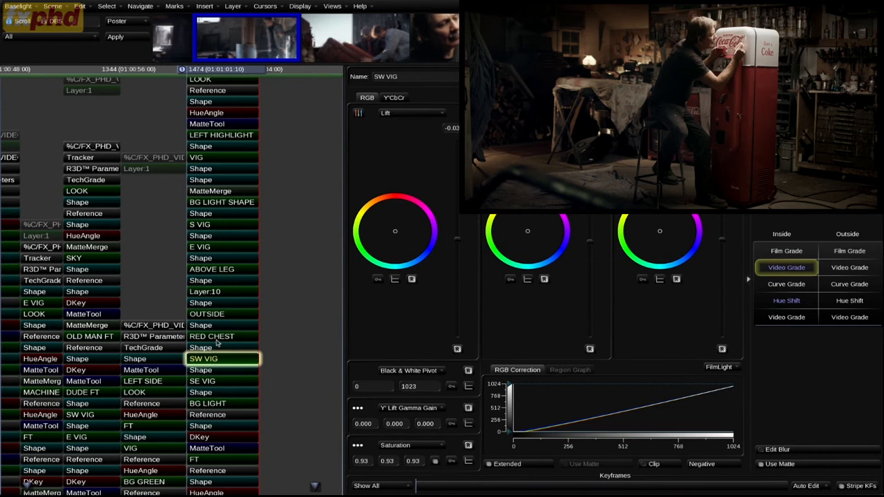
{"action": "key", "text": "d"}
{"action": "key", "text": "d"}
{"action": "key", "text": "d"}
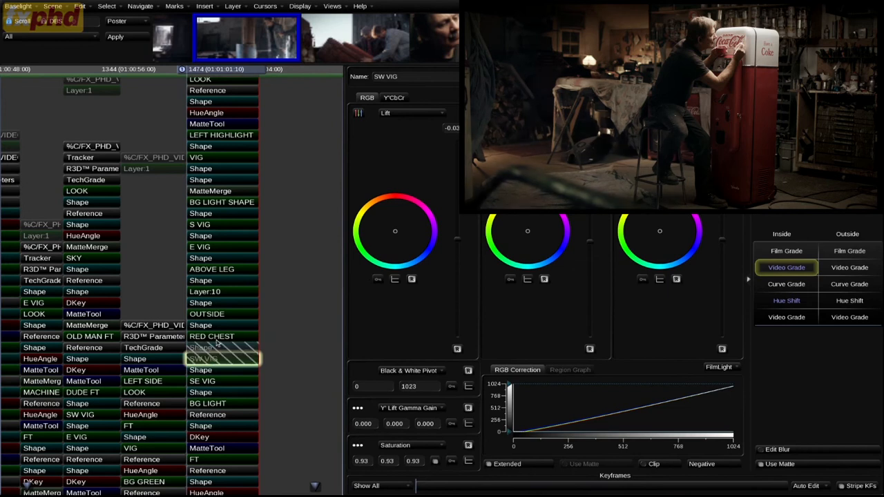
{"action": "key", "text": "d"}
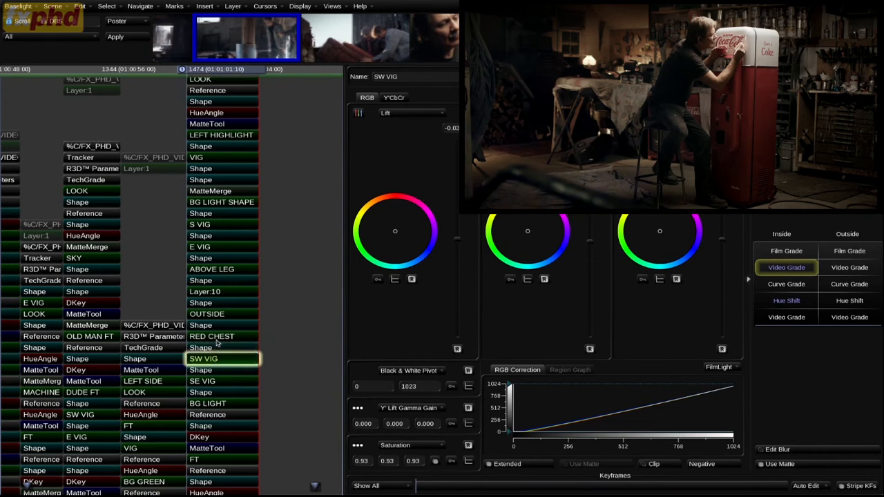
{"action": "key", "text": "d"}
{"action": "key", "text": "d"}
Step: View the SE VIG layer and its shape, and compare the wide shot with that vignette off and on
{"action": "left_click", "coordinate": [203, 371]}
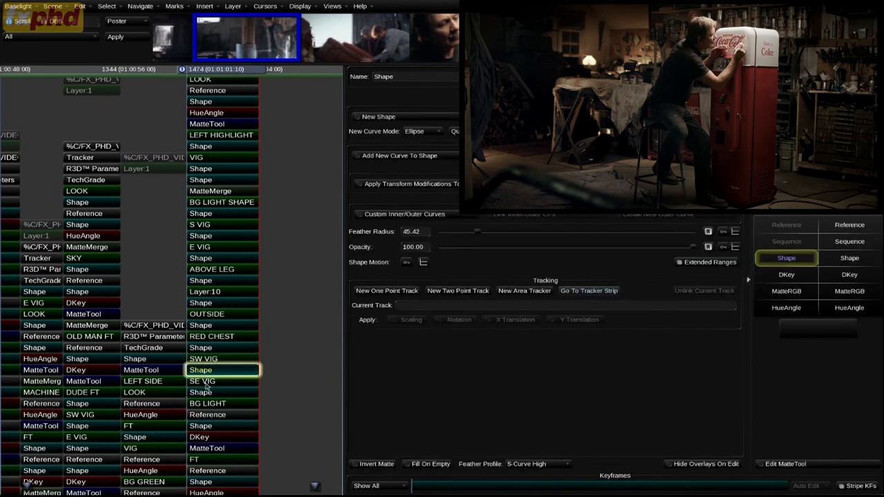
{"action": "left_click", "coordinate": [207, 383]}
{"action": "key", "text": "d"}
{"action": "key", "text": "d"}
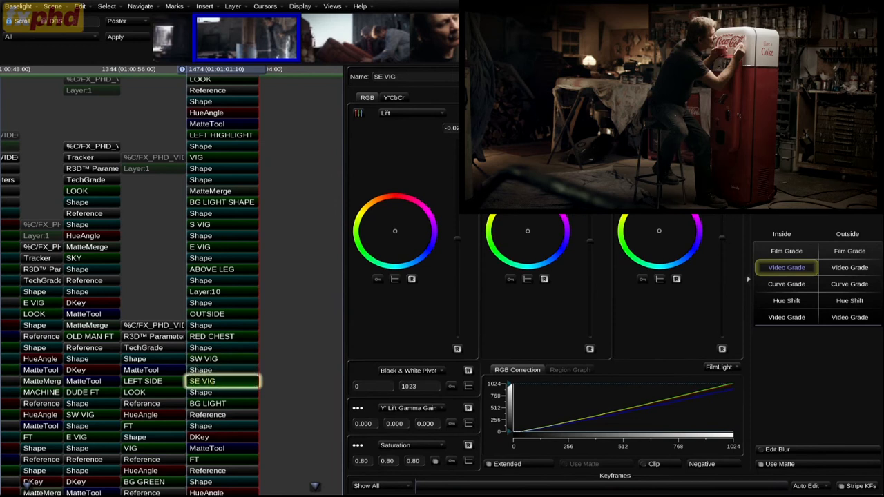
Step: View the BG LIGHT layer and its shape, and compare the wide shot repeatedly with that layer off and on
{"action": "left_click", "coordinate": [250, 393]}
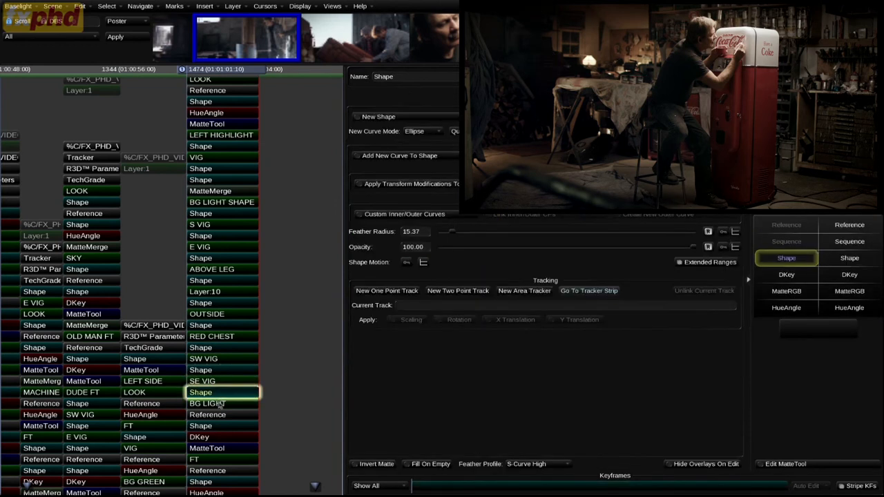
{"action": "left_click", "coordinate": [220, 402]}
{"action": "key", "text": "d"}
{"action": "key", "text": "d"}
{"action": "key", "text": "d"}
{"action": "key", "text": "d"}
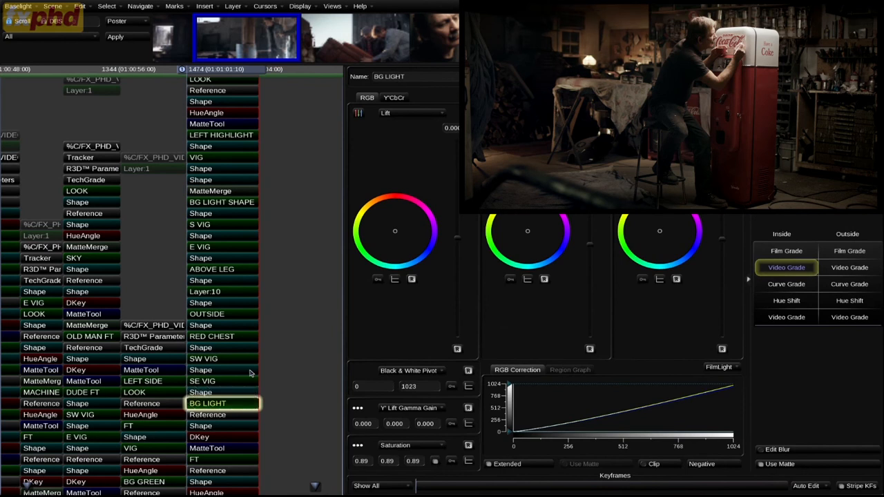
{"action": "key", "text": "Up"}
{"action": "key", "text": "Down"}
{"action": "key", "text": "d"}
{"action": "key", "text": "d"}
{"action": "key", "text": "d"}
{"action": "key", "text": "d"}
{"action": "key", "text": "d"}
{"action": "key", "text": "d"}
Step: Go to the FT layer, view its flesh-tone matte on the man, and compare the shot with the layer off and on
{"action": "left_click", "coordinate": [203, 446]}
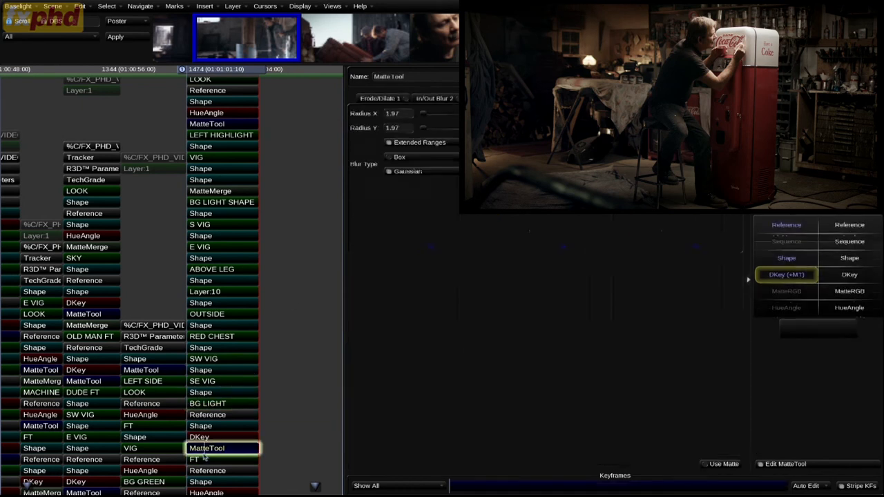
{"action": "left_click_drag", "start_coordinate": [138, 415], "coordinate": [137, 400]}
{"action": "left_click", "coordinate": [221, 455]}
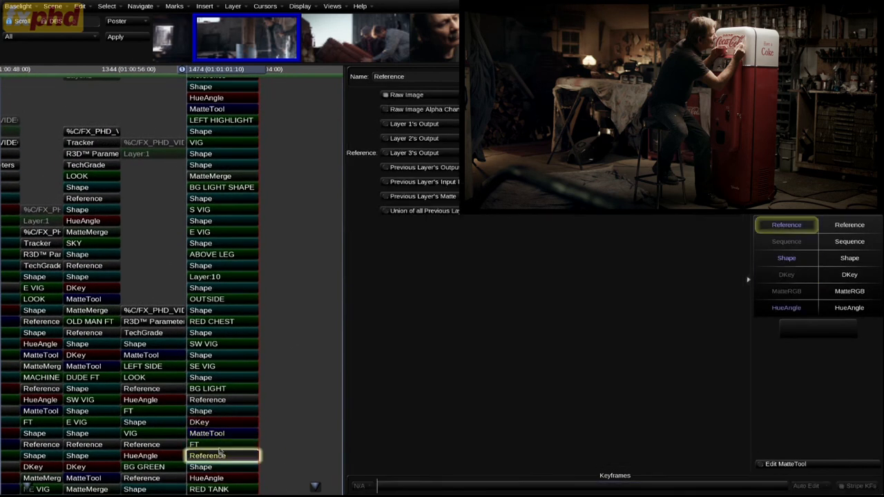
{"action": "left_click", "coordinate": [222, 444]}
{"action": "key", "text": "d"}
{"action": "key", "text": "d"}
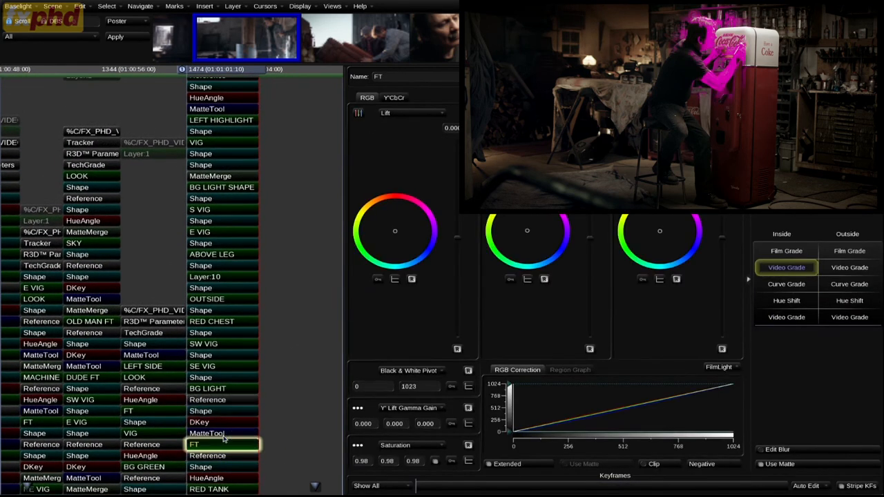
{"action": "key", "text": "d"}
{"action": "key", "text": "d"}
{"action": "key", "text": "d"}
{"action": "key", "text": "d"}
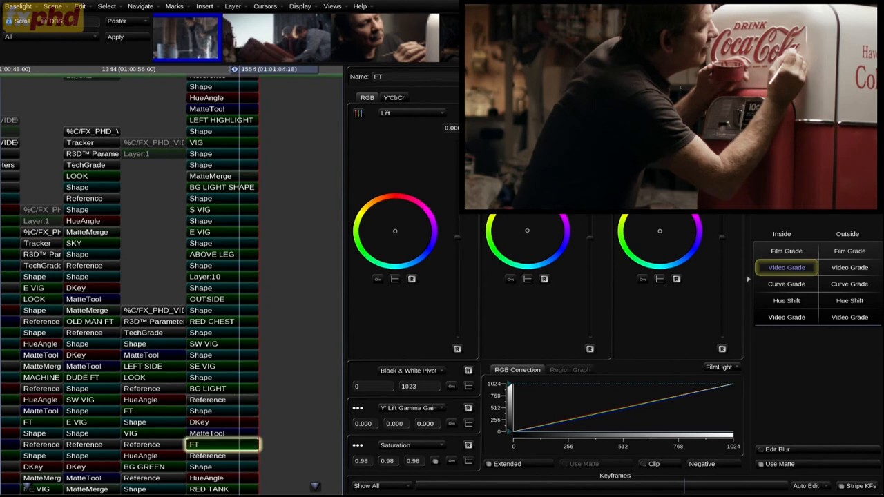
Step: Go to the RED TANK layer, advance the wide shot to frame 1560, and compare the shot with the layer off and on
{"action": "scroll", "coordinate": [314, 486], "scroll_direction": "down", "scroll_amount": 3}
{"action": "left_click", "coordinate": [211, 412]}
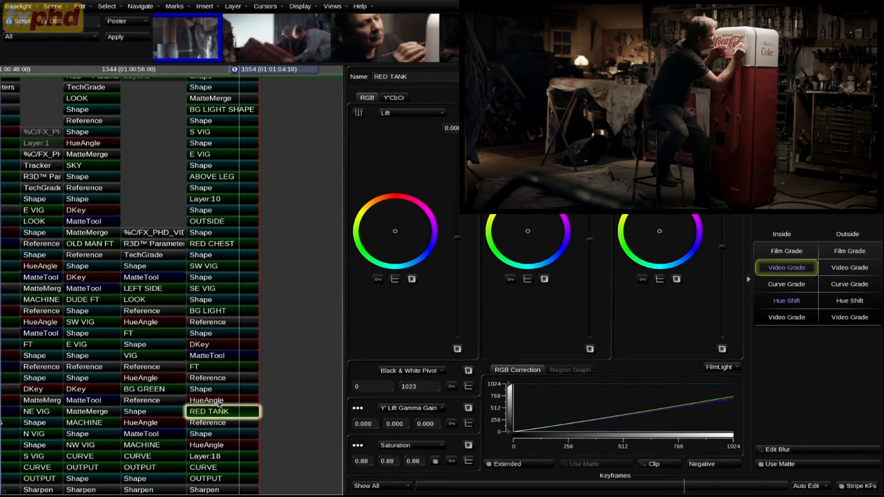
{"action": "key", "text": "Right"}
{"action": "key", "text": "Right"}
{"action": "key", "text": "Right"}
{"action": "key", "text": "Right"}
{"action": "key", "text": "Right"}
{"action": "key", "text": "Right"}
{"action": "key", "text": "d"}
{"action": "key", "text": "d"}
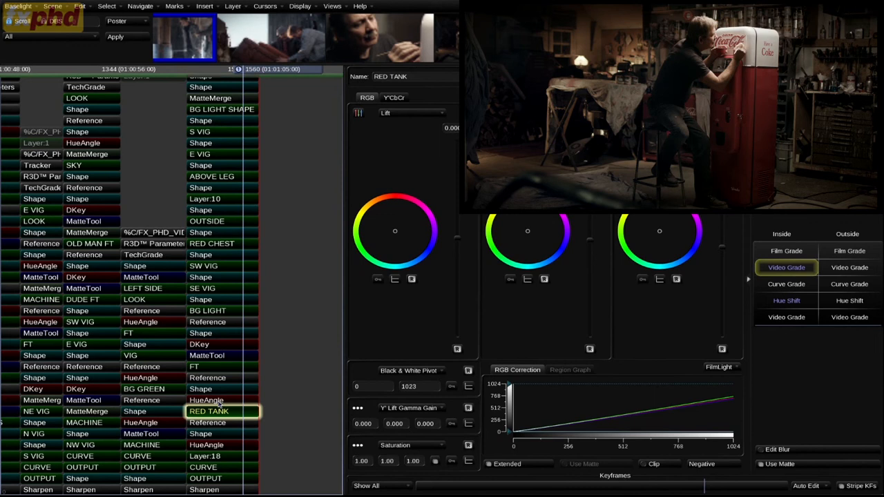
Step: Reset the RED TANK layer's grade, try recolouring the tank with global hue shifts of 85 and 215, and undo the changes
{"action": "key", "text": "Down"}
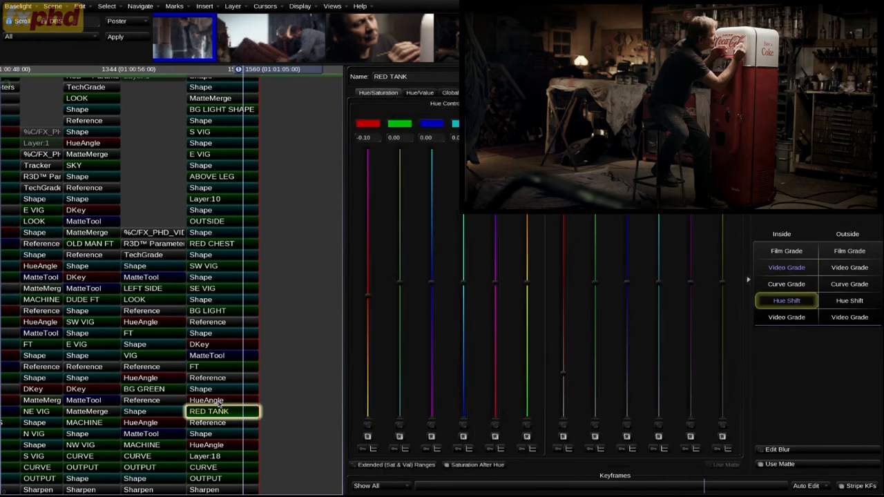
{"action": "key", "text": "ctrl+r"}
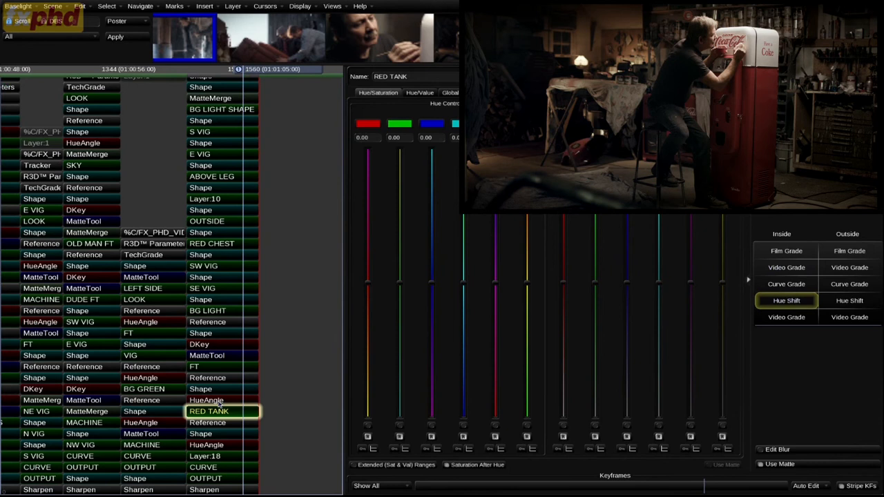
{"action": "key", "text": "ctrl+Tab"}
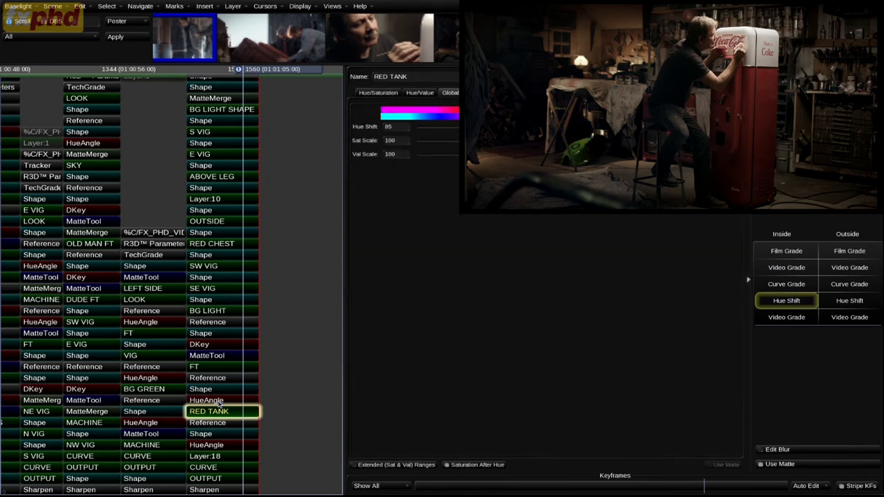
{"action": "key", "text": "ctrl+z"}
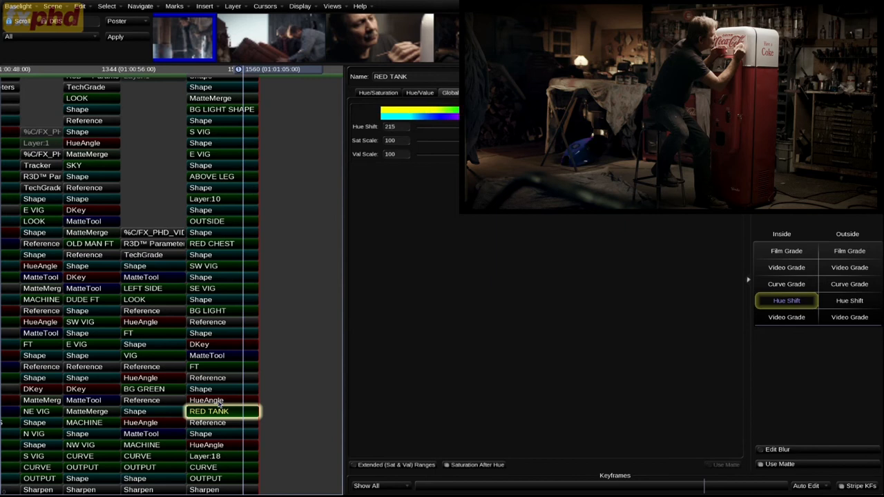
Step: Return to the RED TANK layer and widen the final wide shot's stack in the timeline
{"action": "key", "text": "End"}
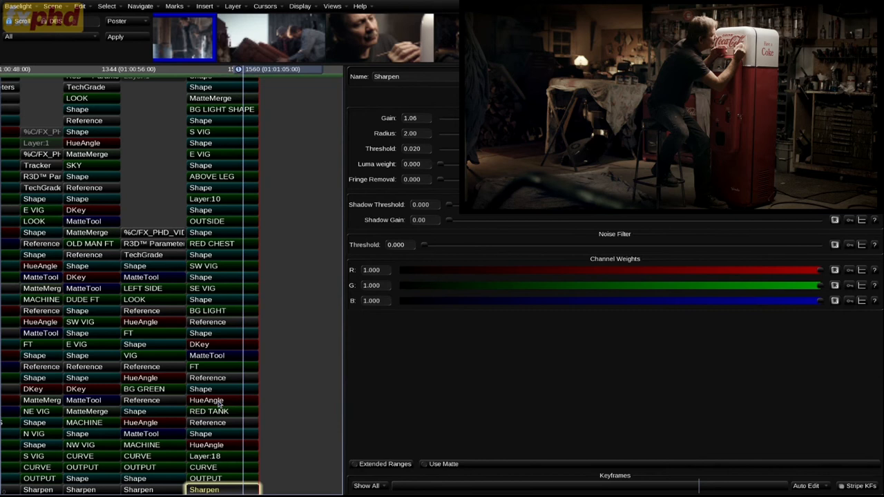
{"action": "left_click", "coordinate": [218, 409]}
{"action": "key", "text": "m"}
{"action": "key", "text": "End"}
{"action": "scroll", "coordinate": [130, 375], "scroll_direction": "up", "scroll_amount": 6}
{"action": "scroll", "coordinate": [115, 403], "scroll_direction": "down", "scroll_amount": 1}
{"action": "left_click", "coordinate": [115, 414]}
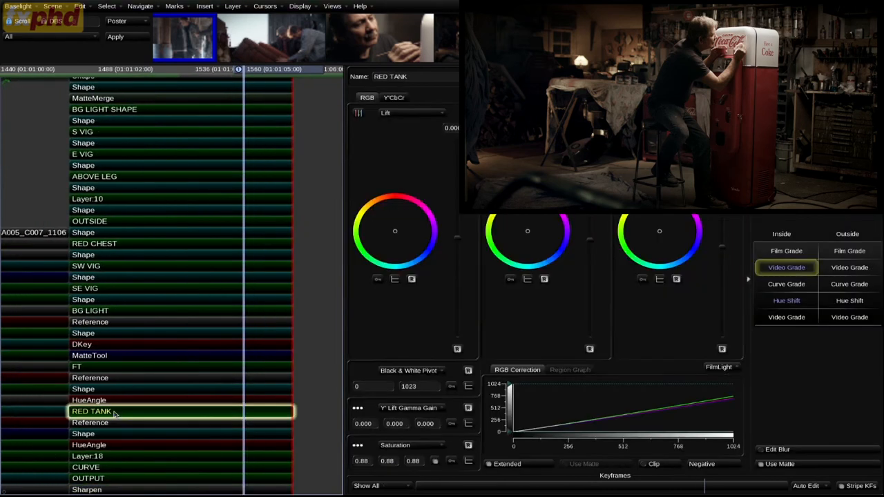
Step: Go to Layer:18 of the final wide shot, view its matte, and compare the shot with the layer off and on
{"action": "left_click", "coordinate": [128, 461]}
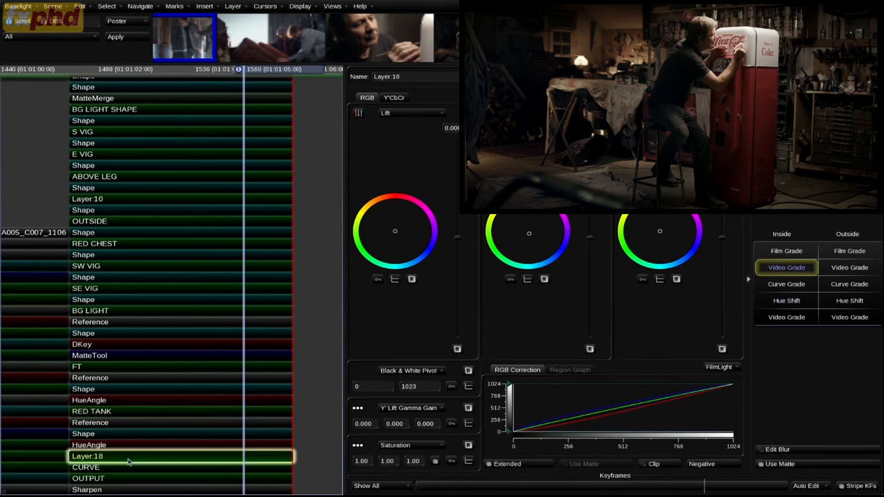
{"action": "key", "text": "m"}
{"action": "key", "text": "m"}
{"action": "key", "text": "d"}
{"action": "key", "text": "d"}
{"action": "key", "text": "d"}
{"action": "key", "text": "d"}
{"action": "key", "text": "d"}
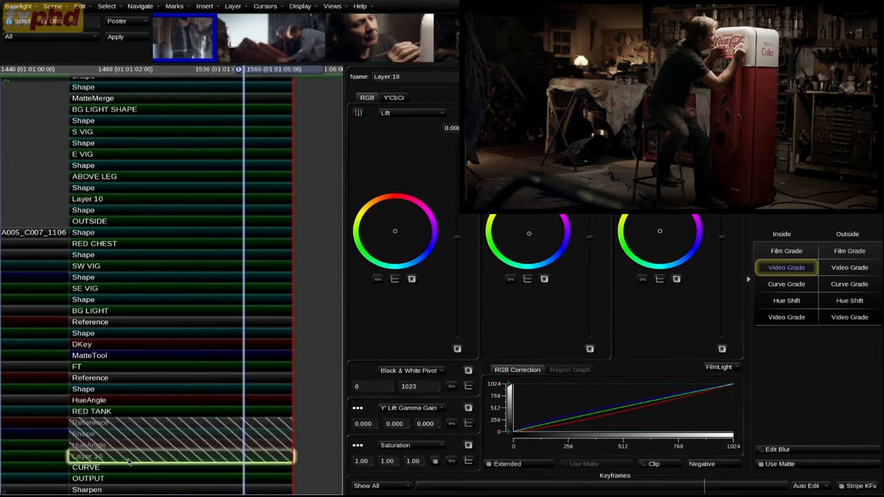
Step: Go to the HueAngle key feeding Layer:18, view its matte, and return to Layer:18
{"action": "key", "text": "Up"}
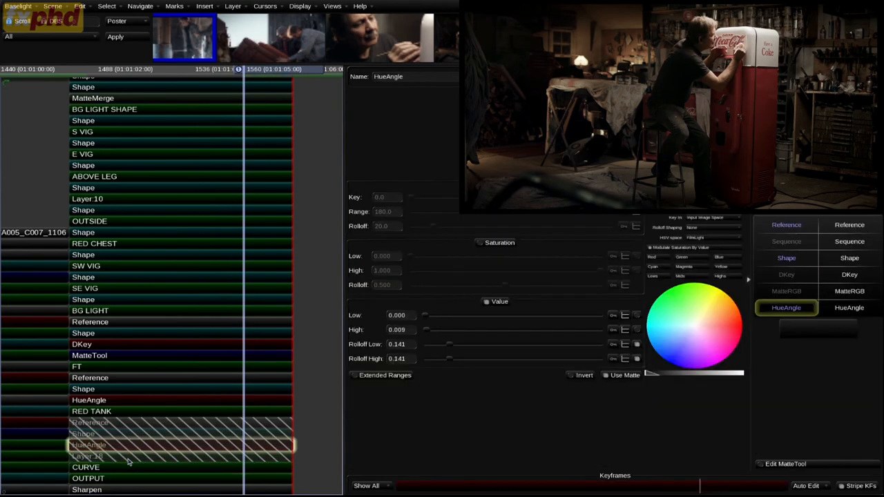
{"action": "key", "text": "m"}
{"action": "key", "text": "m"}
{"action": "key", "text": "Down"}
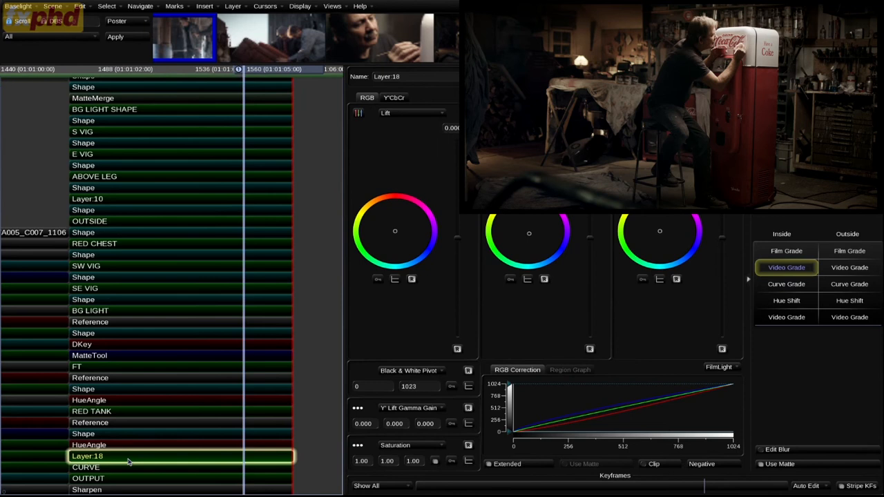
Step: Recheck the value range in Layer:18's HueAngle key, then return to the layer and compare the shot with it off and on
{"action": "left_click", "coordinate": [105, 444]}
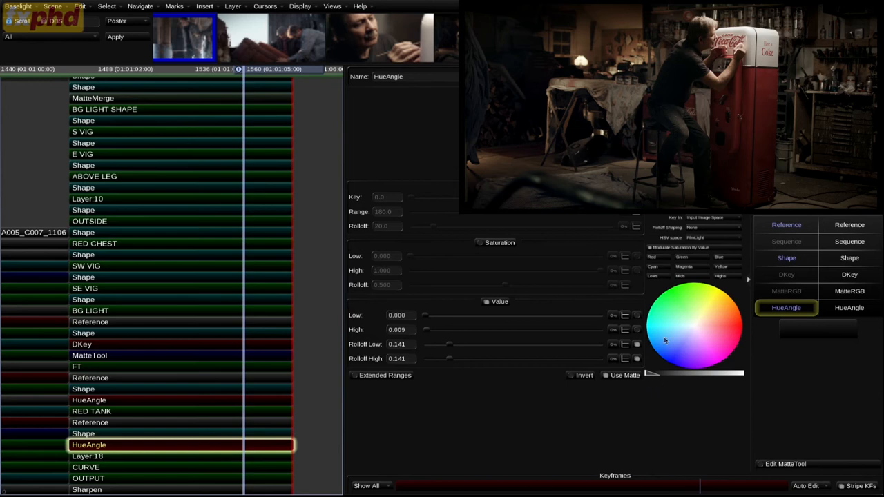
{"action": "key", "text": "Down"}
{"action": "key", "text": "d"}
{"action": "key", "text": "d"}
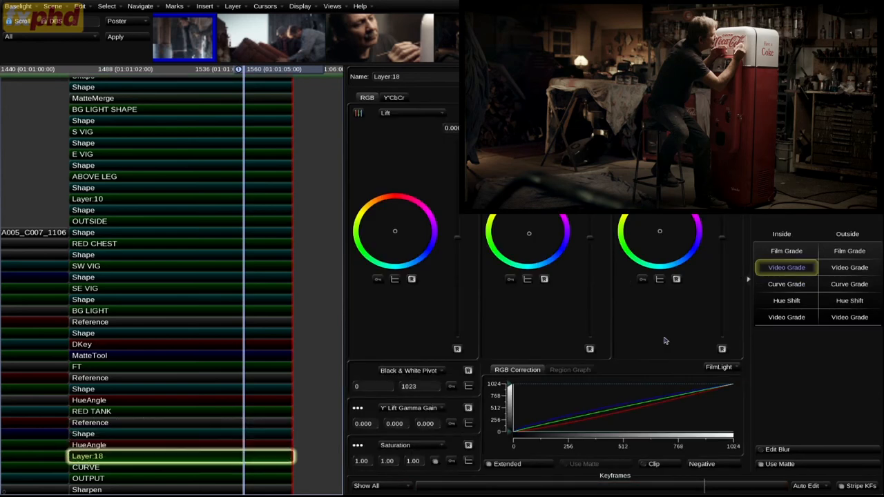
{"action": "key", "text": "d"}
{"action": "key", "text": "d"}
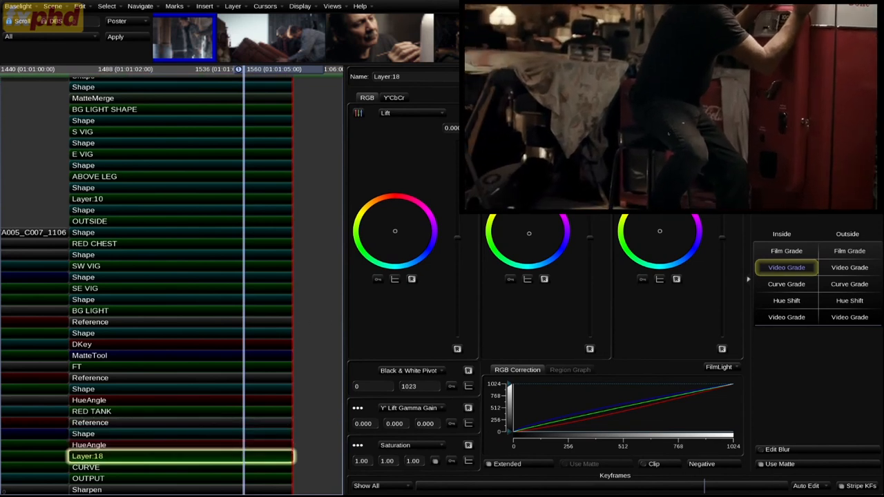
Step: Compare a close-up of the seated man and red machine, and the full frame, with Layer:18 off and on
{"action": "key", "text": "d"}
{"action": "key", "text": "d"}
{"action": "key", "text": "d"}
{"action": "key", "text": "d"}
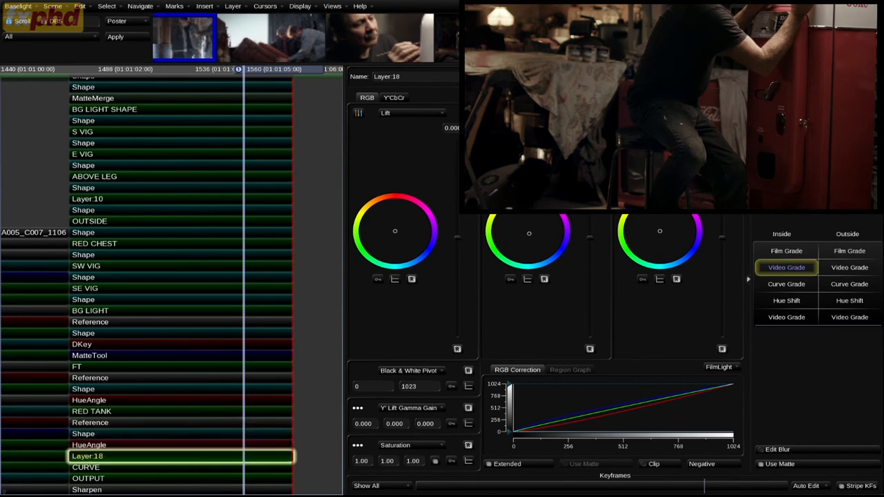
{"action": "key", "text": "d"}
{"action": "key", "text": "d"}
{"action": "key", "text": "d"}
{"action": "key", "text": "d"}
{"action": "key", "text": "d"}
{"action": "key", "text": "d"}
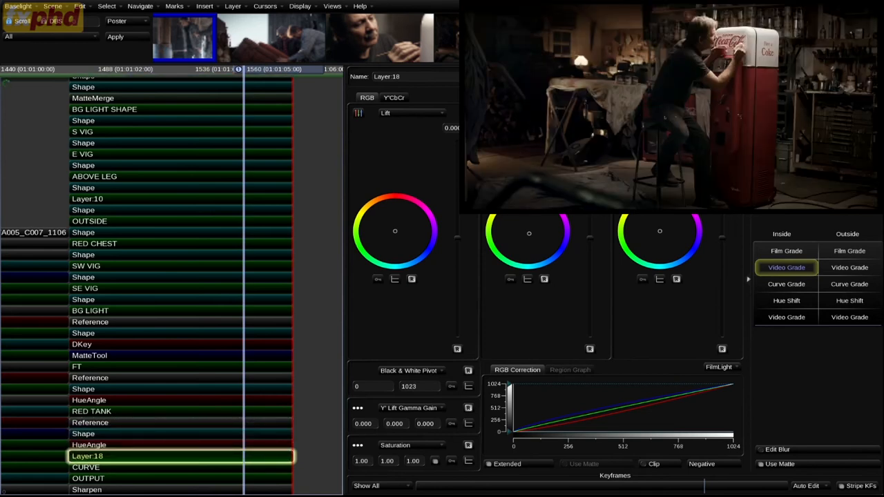
{"action": "key", "text": "d"}
{"action": "key", "text": "d"}
Step: Look through the CURVE, OUTPUT and Sharpen layers, and compare the wide shot with the whole grade off and on
{"action": "left_click", "coordinate": [144, 472]}
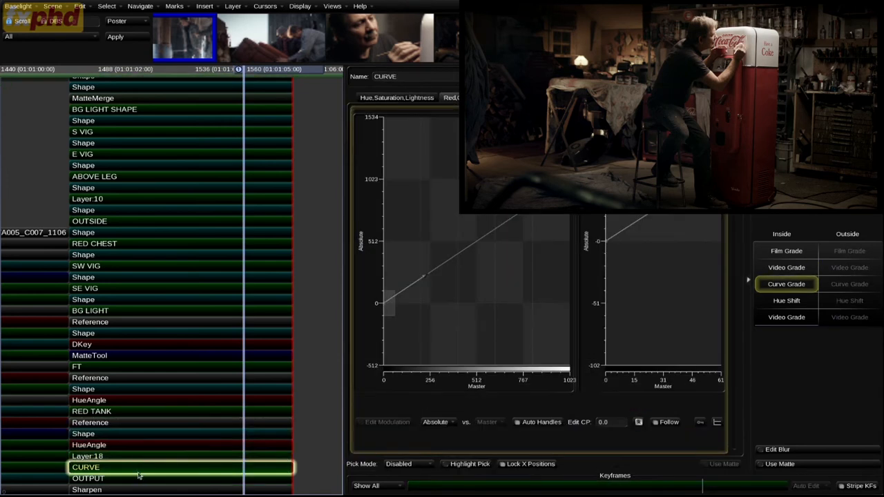
{"action": "left_click", "coordinate": [141, 479]}
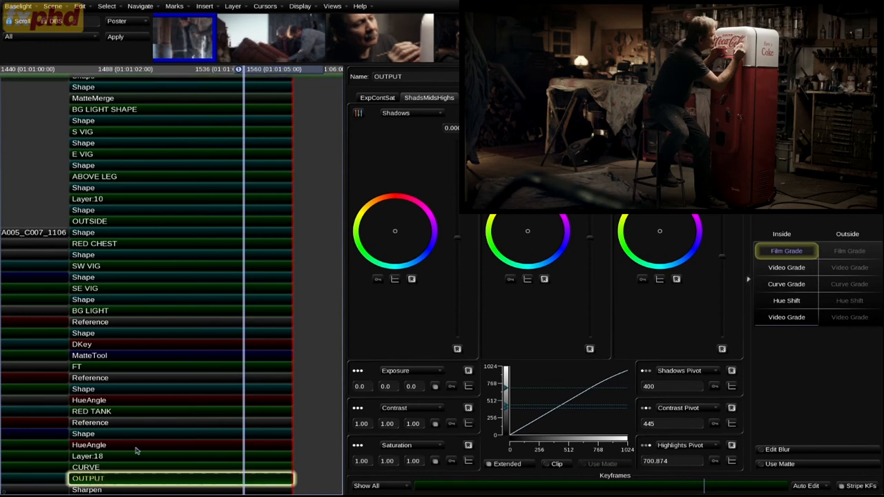
{"action": "left_click", "coordinate": [151, 489]}
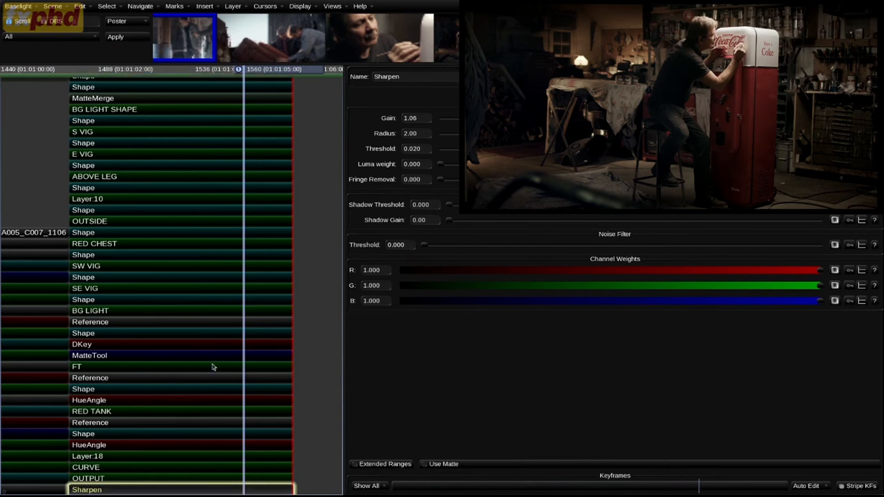
{"action": "key", "text": "shift+d"}
{"action": "key", "text": "shift+d"}
{"action": "key", "text": "shift+d"}
{"action": "key", "text": "shift+d"}
Step: Play the graded wide shot from its beginning, and play the full sequence with all its shots shown in the timeline
{"action": "key", "text": "Home"}
{"action": "key", "text": "space"}
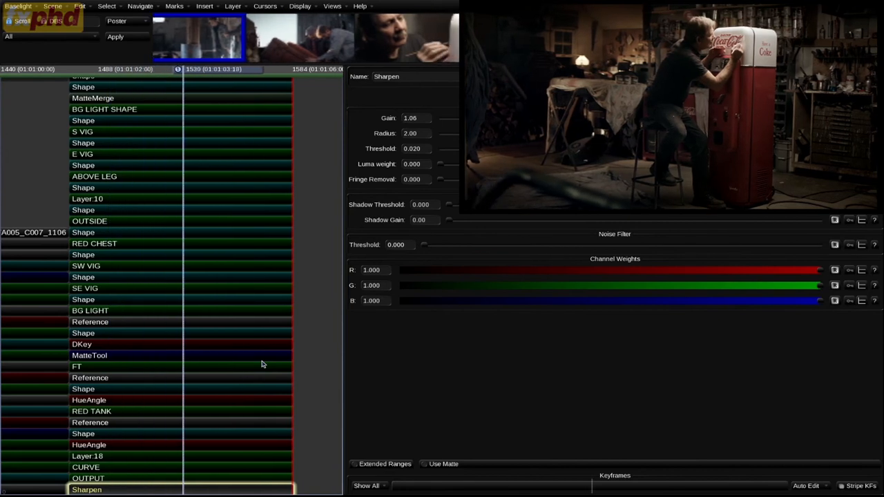
{"action": "scroll", "coordinate": [75, 352], "scroll_direction": "down", "scroll_amount": 5}
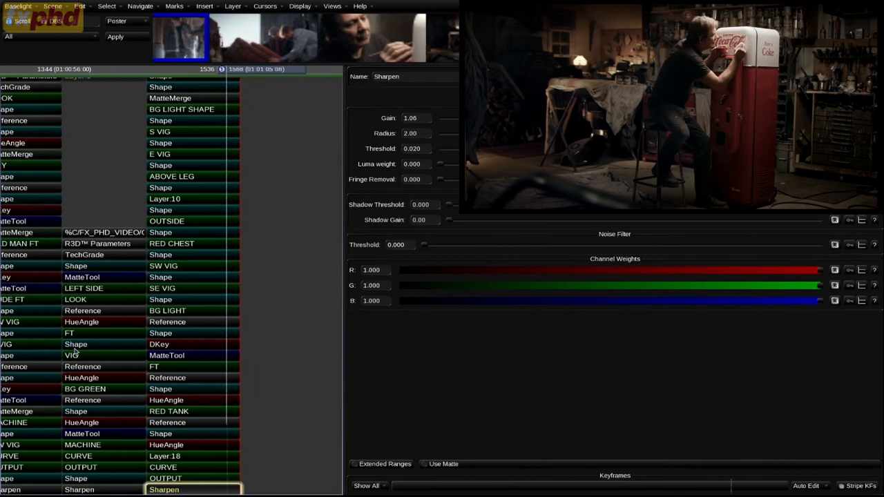
{"action": "key", "text": "space"}
{"action": "key", "text": "Home"}
{"action": "key", "text": "space"}
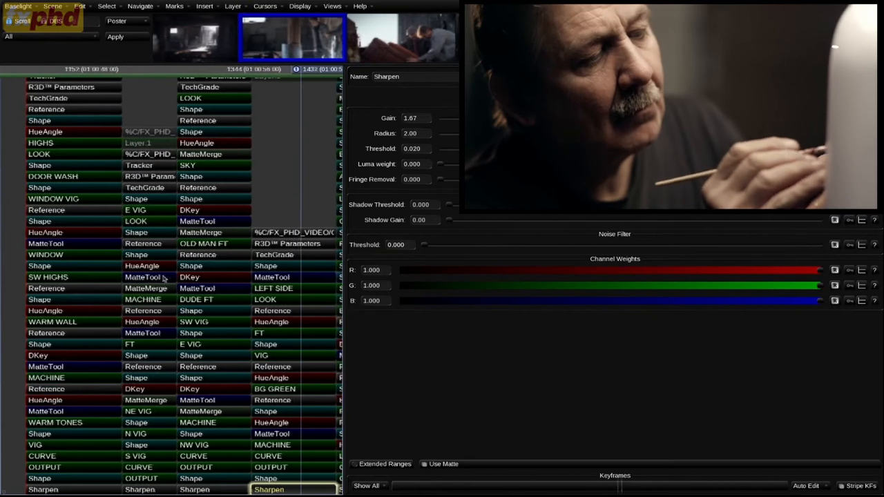
{"action": "scroll", "coordinate": [159, 308], "scroll_direction": "down", "scroll_amount": 3}
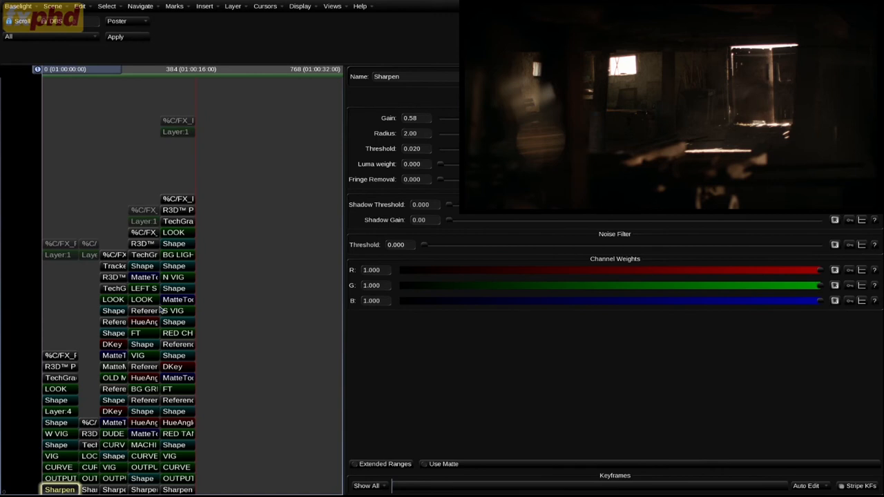
Step: Enlarge the shorter cut's five grade stacks in the timeline and play its opening barn shot from frame 0
{"action": "scroll", "coordinate": [90, 181], "scroll_direction": "up", "scroll_amount": 3}
{"action": "left_click", "coordinate": [100, 177]}
{"action": "key", "text": "space"}
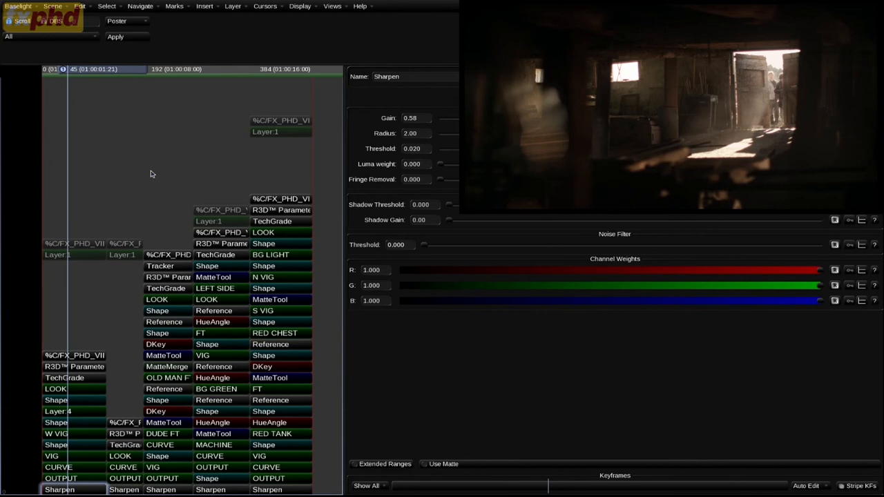
{"action": "key", "text": "Home"}
{"action": "left_click_drag", "start_coordinate": [173, 327], "coordinate": [167, 299]}
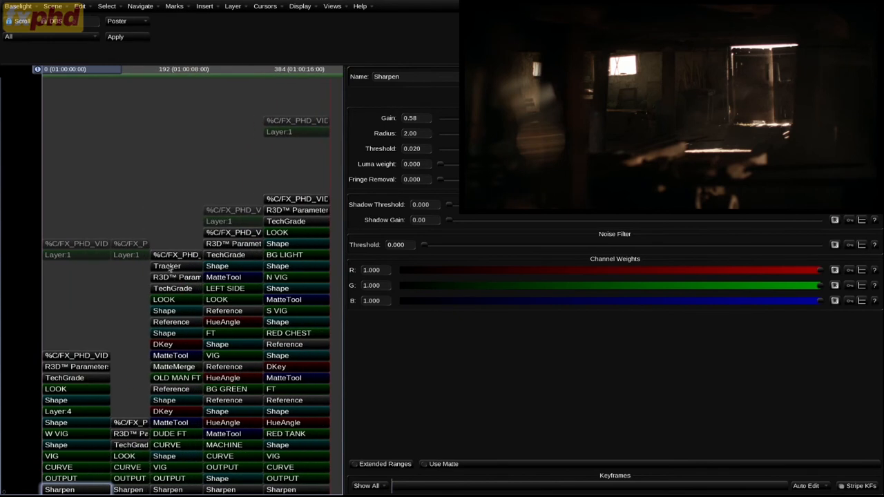
{"action": "key", "text": "space"}
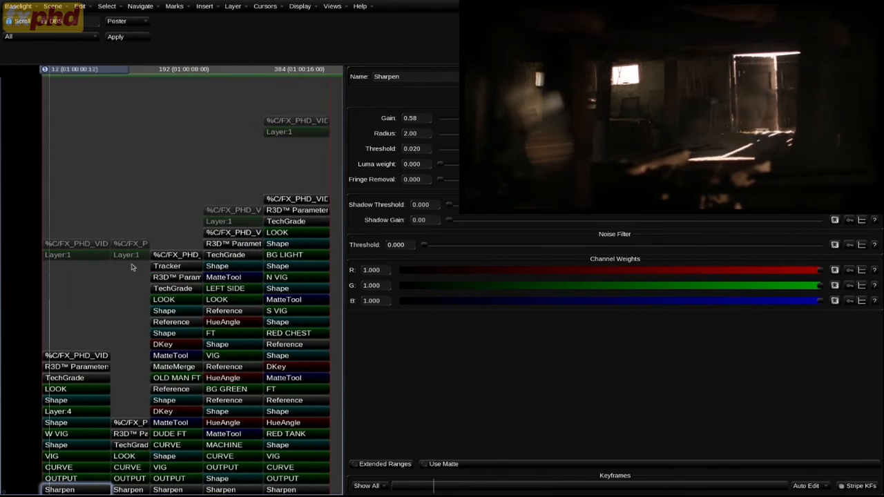
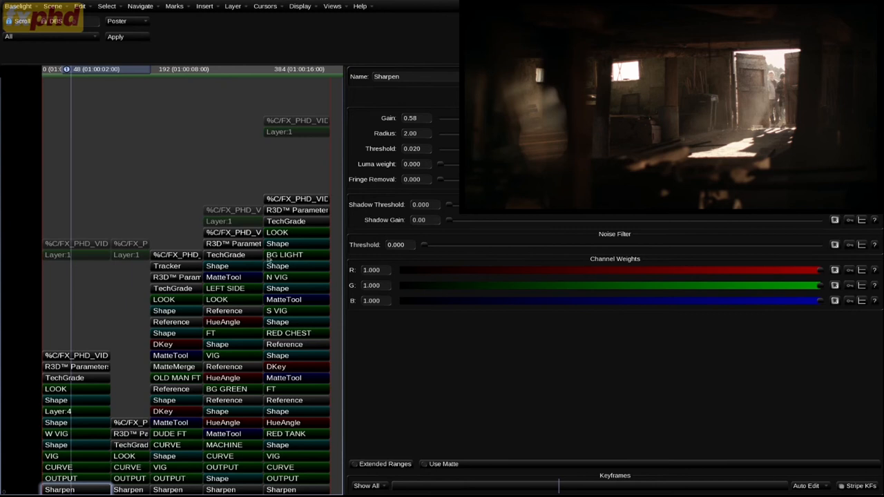
Step: Play the shorter cut from its first frame to the end, and park on frame 404 of the final wide shot
{"action": "key", "text": "Home"}
{"action": "key", "text": "space"}
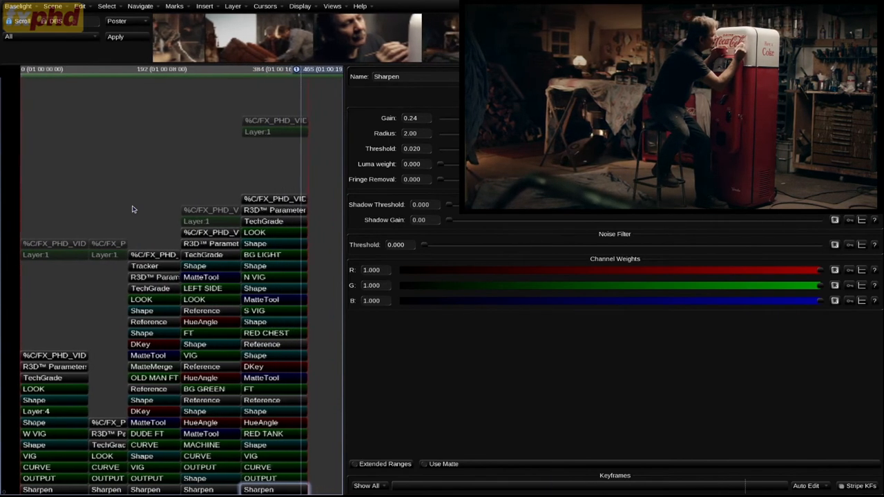
{"action": "key", "text": "Page_Up"}
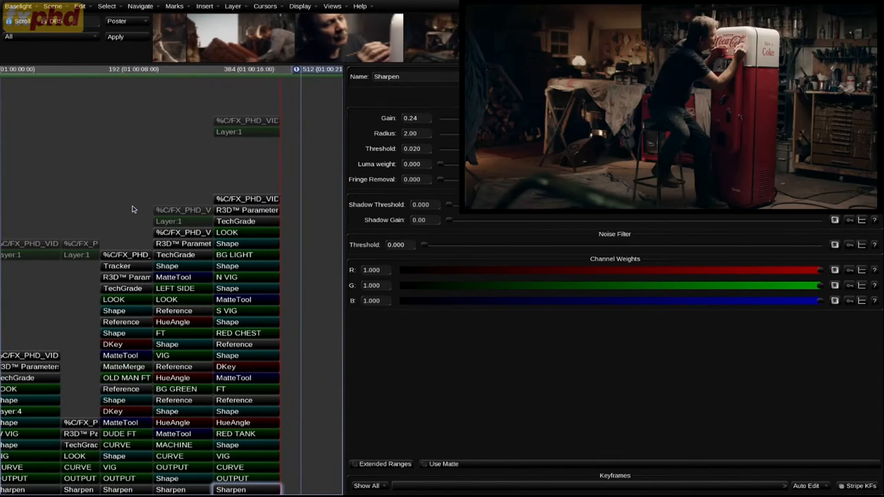
{"action": "key", "text": "space"}
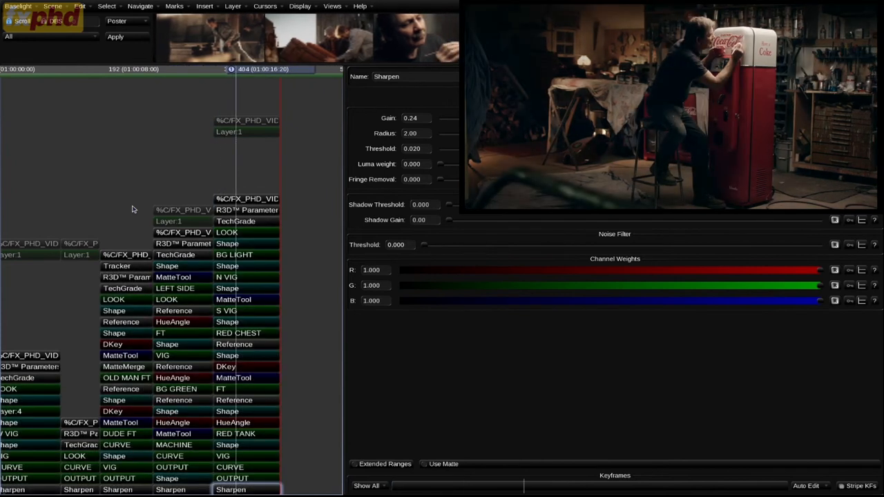
Step: Try the longer wide-shot grade on the shorter cut's final shot, comparing both grades at frame 404 with undo and redo
{"action": "scroll", "coordinate": [306, 38], "scroll_direction": "down", "scroll_amount": 5}
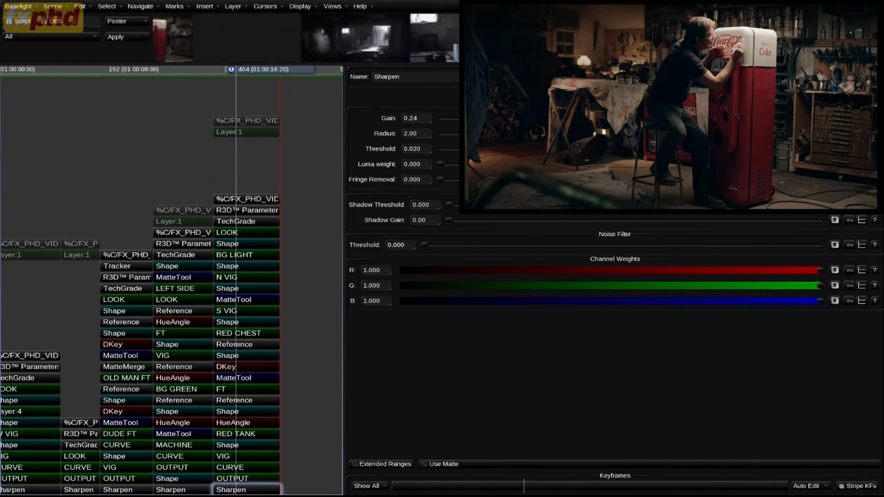
{"action": "key", "text": "ctrl+z"}
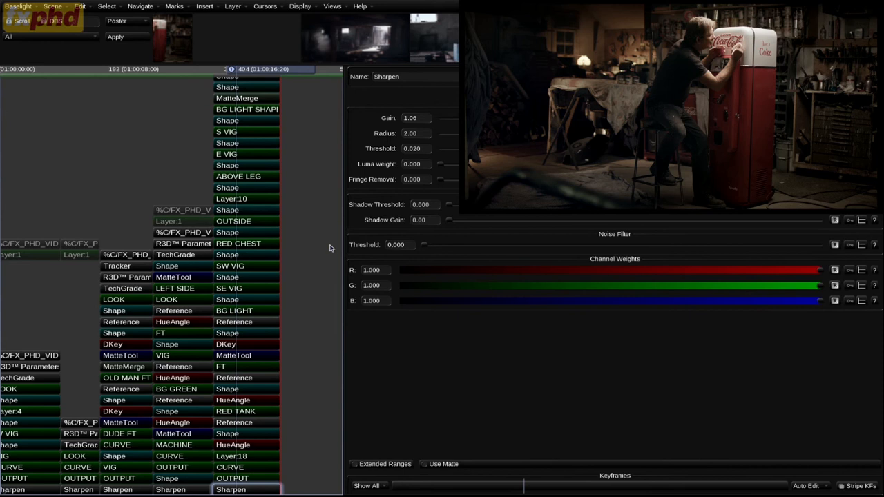
{"action": "key", "text": "ctrl+shift+z"}
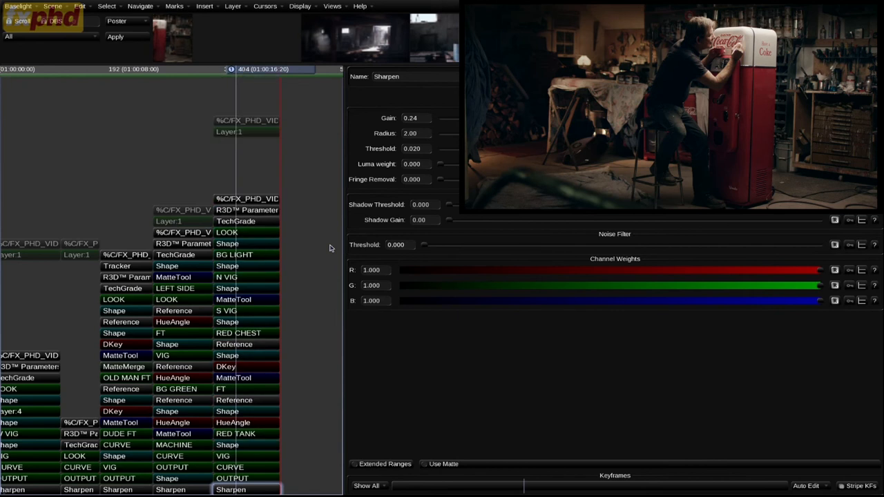
{"action": "key", "text": "ctrl+z"}
{"action": "key", "text": "ctrl+shift+z"}
Step: Move to frame 87 of the shorter cut's opening barn shot and look at its first Shape and Layer:4 settings
{"action": "key", "text": "Home"}
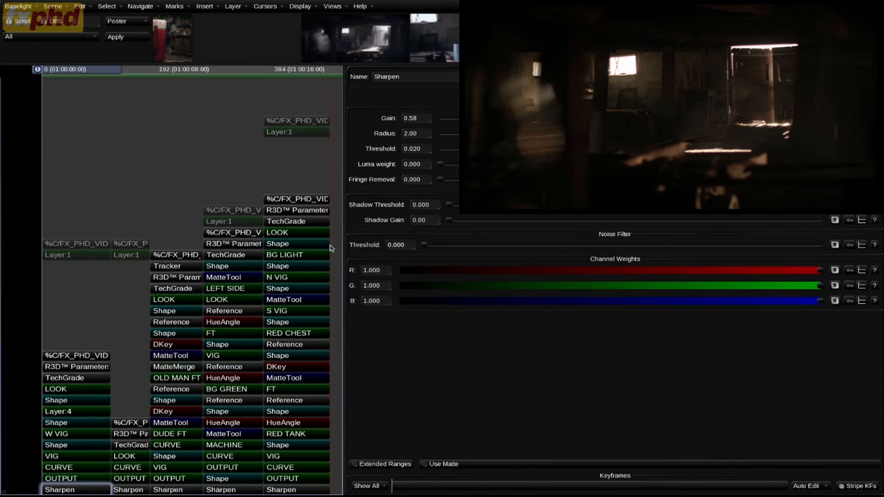
{"action": "left_click", "coordinate": [94, 72]}
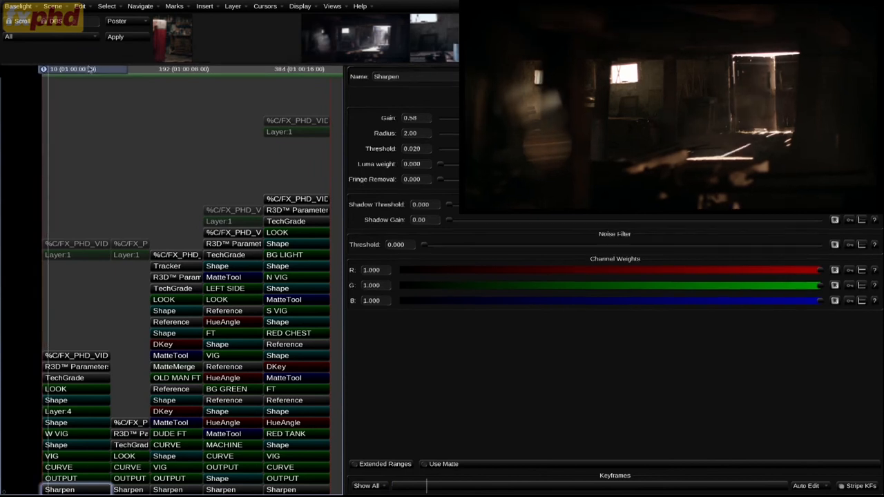
{"action": "left_click", "coordinate": [70, 400]}
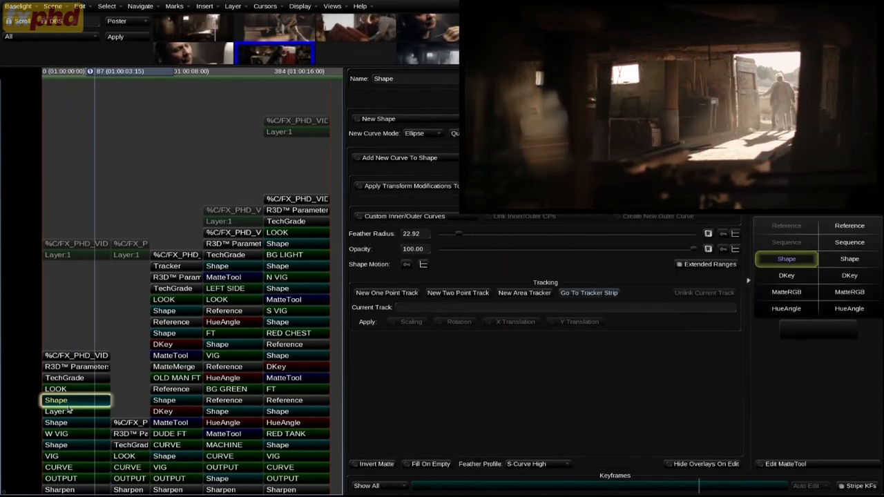
{"action": "left_click", "coordinate": [70, 410]}
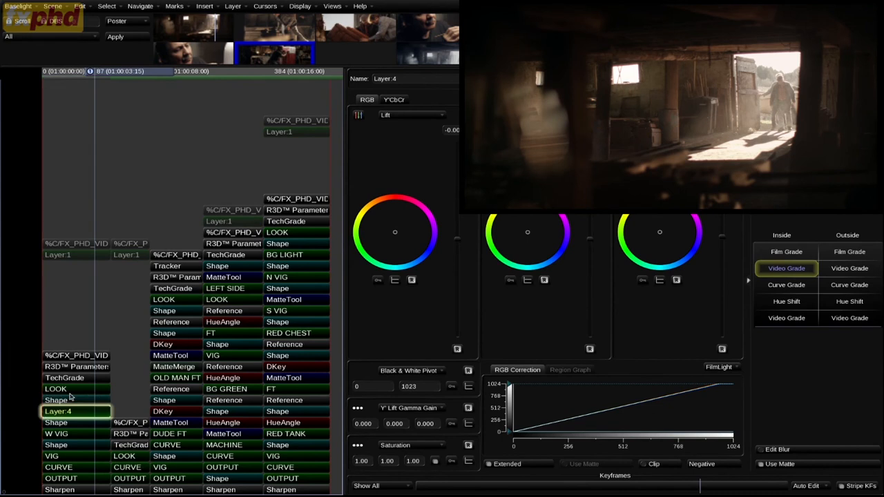
Step: Check the shape feeding Layer:4 and view the layer's matte on and off over the barn shot
{"action": "left_click", "coordinate": [70, 400]}
{"action": "left_click", "coordinate": [74, 411]}
{"action": "key", "text": "m"}
{"action": "key", "text": "m"}
{"action": "key", "text": "m"}
{"action": "key", "text": "m"}
{"action": "key", "text": "m"}
{"action": "key", "text": "m"}
Step: Go to the barn shot's W VIG layer, check the shape above it, and view the layer's matte on and off
{"action": "left_click", "coordinate": [71, 434]}
{"action": "key", "text": "m"}
{"action": "key", "text": "m"}
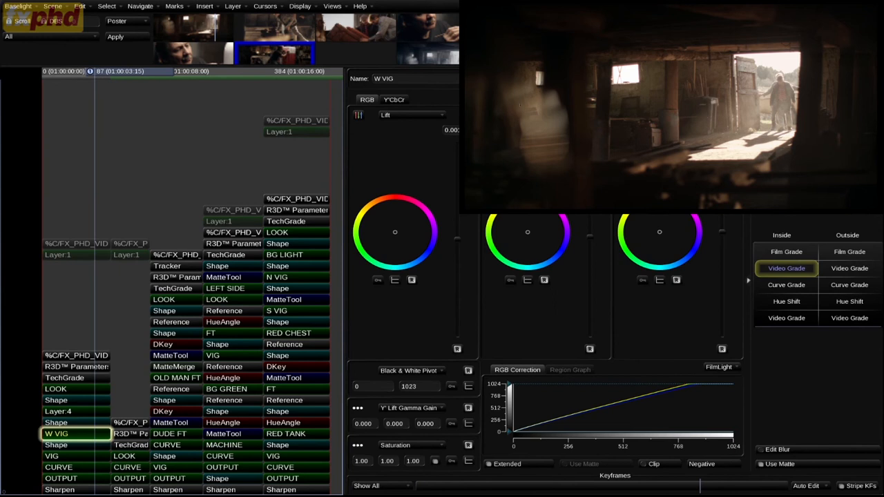
{"action": "key", "text": "Up"}
{"action": "key", "text": "Down"}
{"action": "key", "text": "m"}
{"action": "key", "text": "m"}
Step: Look through the VIG, CURVE, OUTPUT and Sharpen layers at the end of the barn shot's stack
{"action": "left_click", "coordinate": [64, 456]}
{"action": "left_click", "coordinate": [65, 468]}
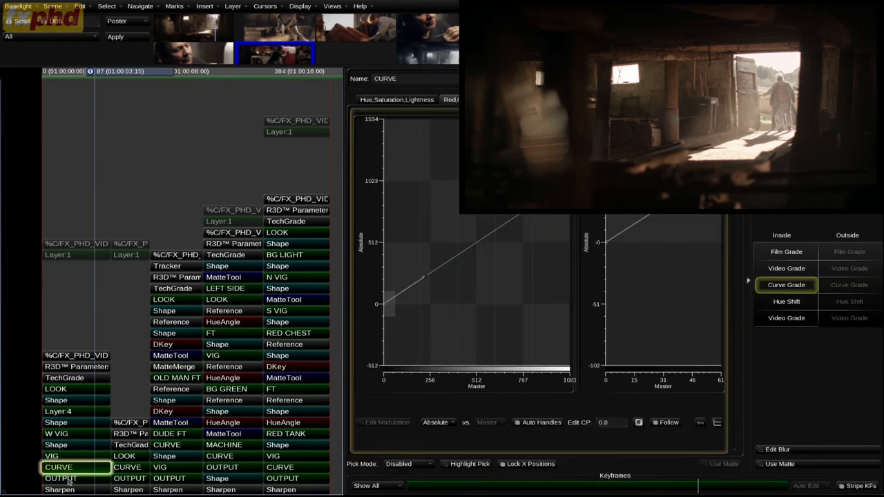
{"action": "left_click", "coordinate": [69, 478]}
{"action": "left_click", "coordinate": [79, 488]}
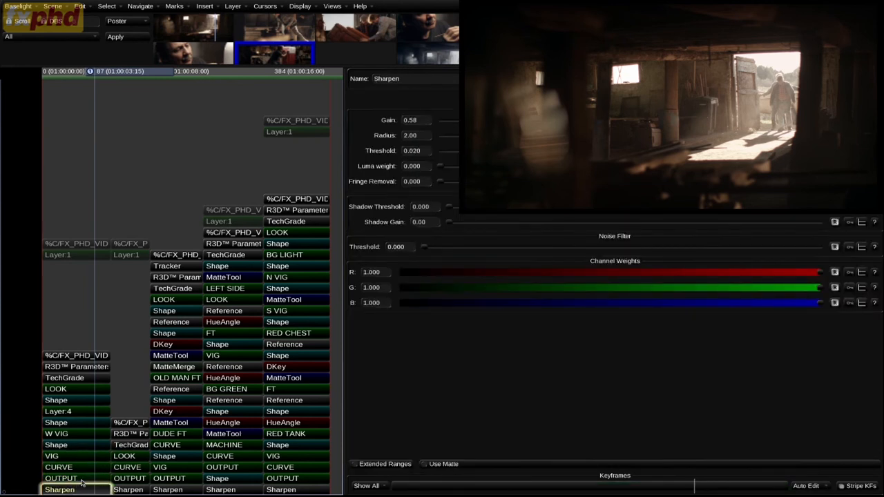
Step: Play the shorter cut from the start and stop within its second shot of the man beside the timber
{"action": "key", "text": "Home"}
{"action": "key", "text": "space"}
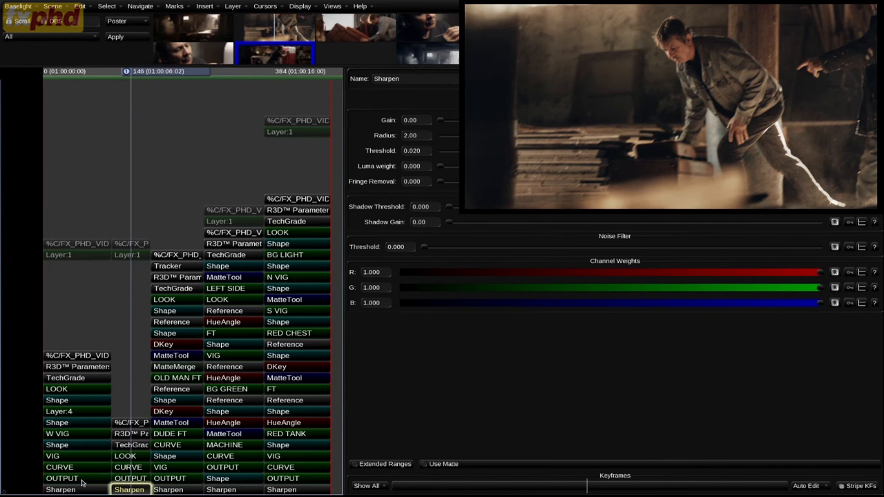
{"action": "left_click", "coordinate": [81, 484]}
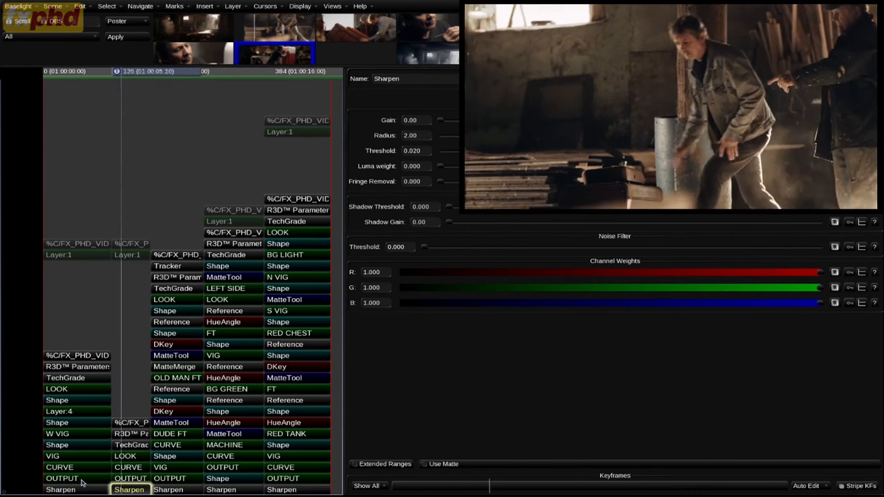
Step: Stop playback, return to the start of the second shot and look through its R3D Parameters and TechGrade layers
{"action": "key", "text": "space"}
{"action": "key", "text": "Home"}
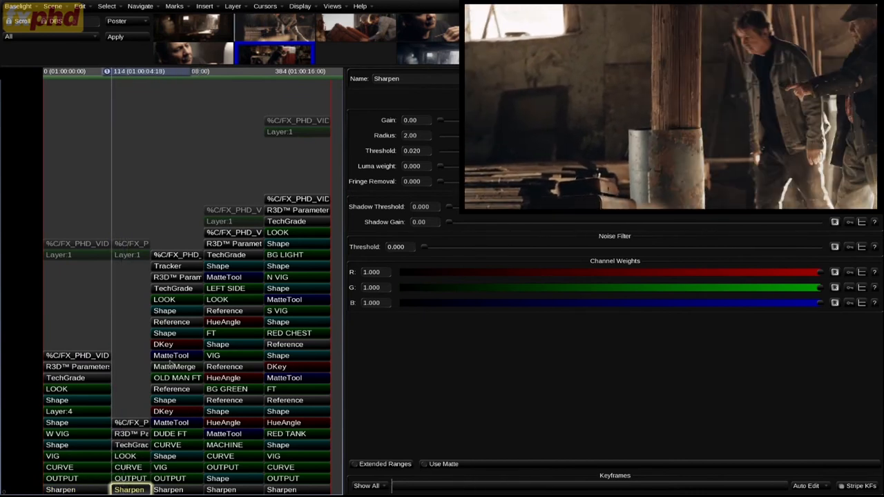
{"action": "left_click", "coordinate": [127, 446]}
{"action": "left_click", "coordinate": [135, 433]}
{"action": "left_click", "coordinate": [137, 445]}
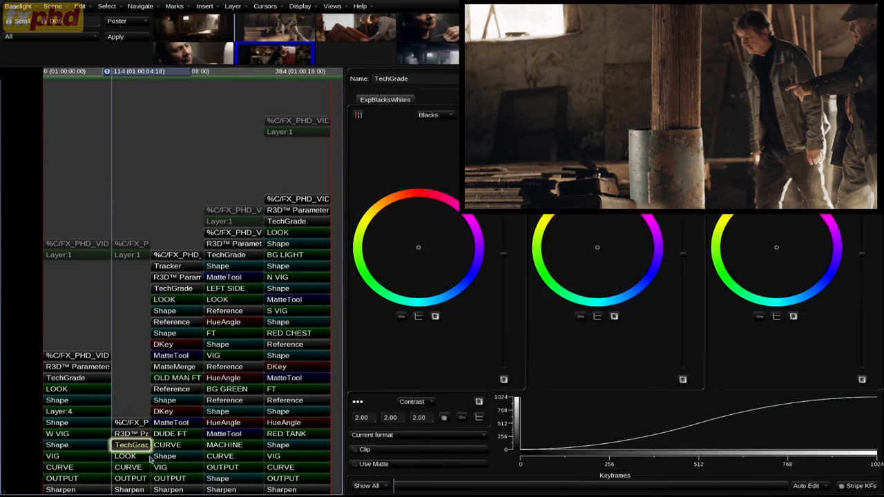
Step: Open the second shot's LOOK layer and view the shot with the layer disabled and enabled
{"action": "left_click", "coordinate": [141, 455]}
{"action": "key", "text": "space"}
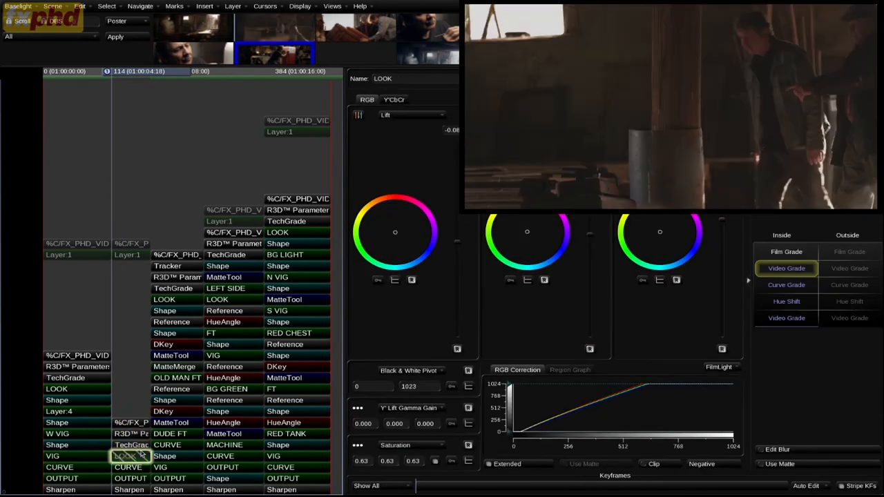
{"action": "key", "text": "d"}
{"action": "key", "text": "d"}
{"action": "key", "text": "d"}
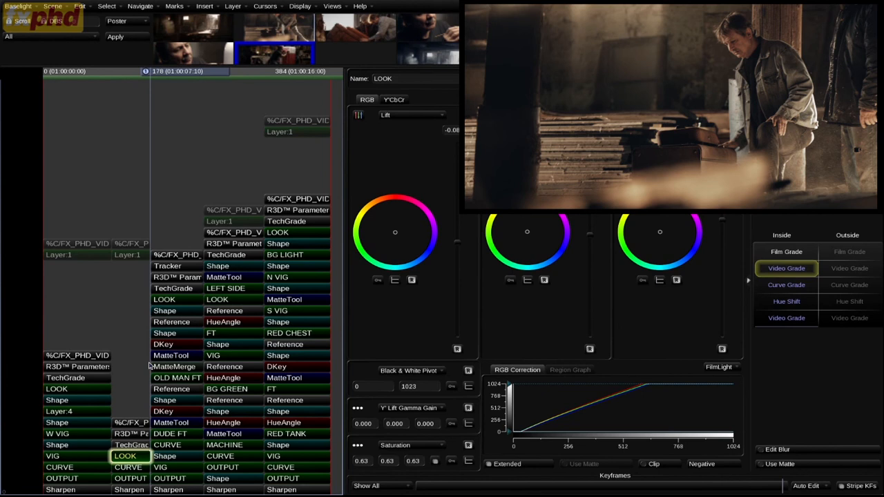
Step: Reset the second shot's LOOK Curve Grade, then undo and redo the reset repeatedly to compare, ending with the curve restored
{"action": "key", "text": "Down"}
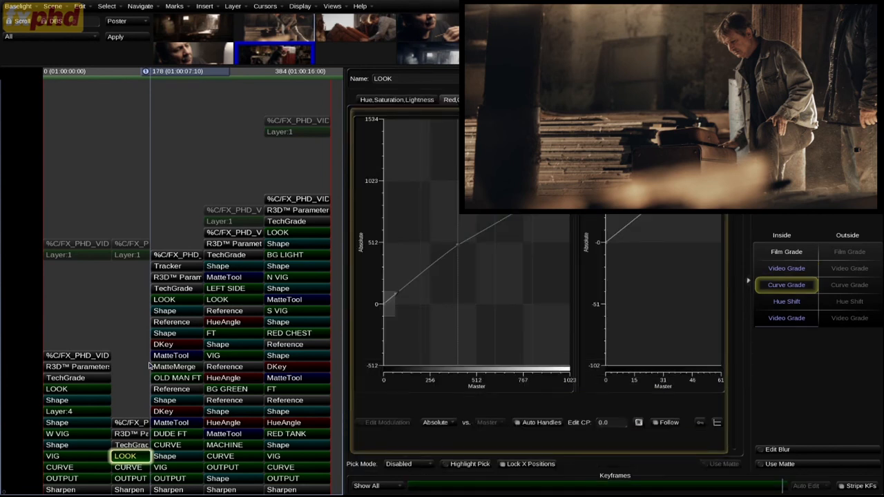
{"action": "key", "text": "ctrl+r"}
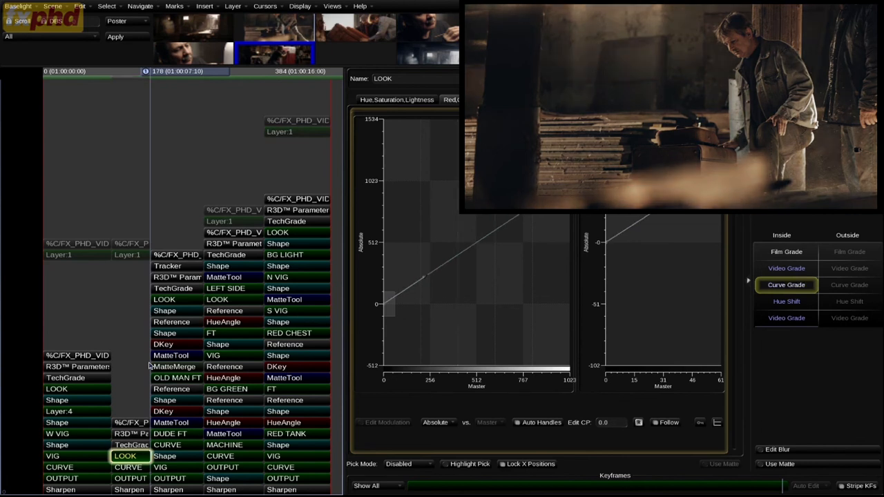
{"action": "key", "text": "ctrl+z"}
{"action": "key", "text": "ctrl+y"}
{"action": "key", "text": "ctrl+z"}
{"action": "key", "text": "ctrl+y"}
{"action": "key", "text": "ctrl+z"}
{"action": "key", "text": "ctrl+y"}
{"action": "key", "text": "ctrl+z"}
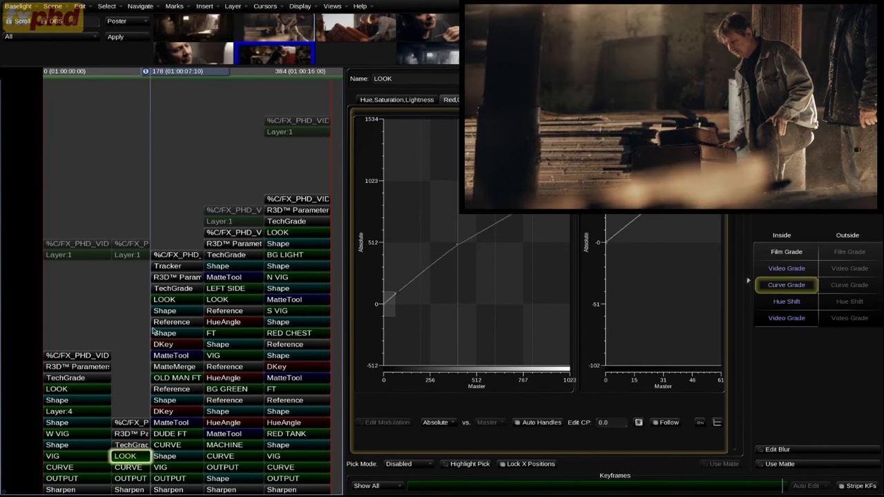
Step: Look through the LOOK layer's Hue Shift alongside its neighbouring grades, ending on the Hue/Saturation controls
{"action": "key", "text": "Down"}
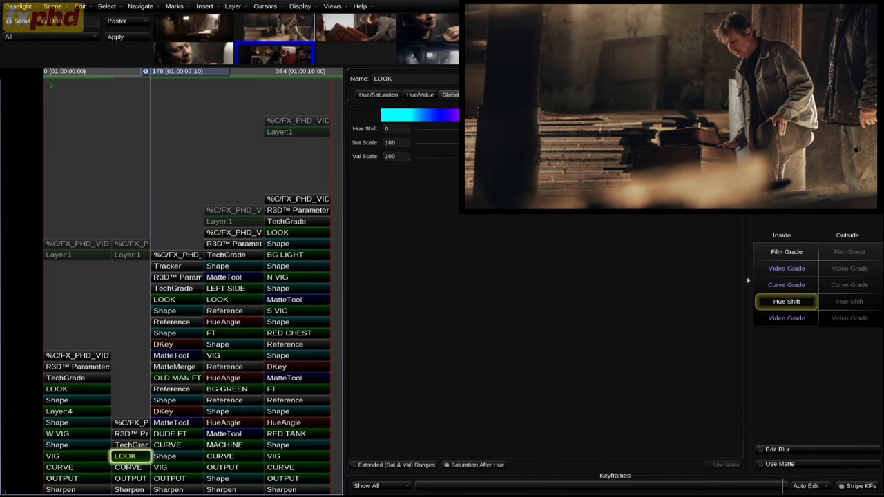
{"action": "key", "text": "Up"}
{"action": "key", "text": "Up"}
{"action": "key", "text": "Down"}
{"action": "key", "text": "Down"}
{"action": "key", "text": "Tab"}
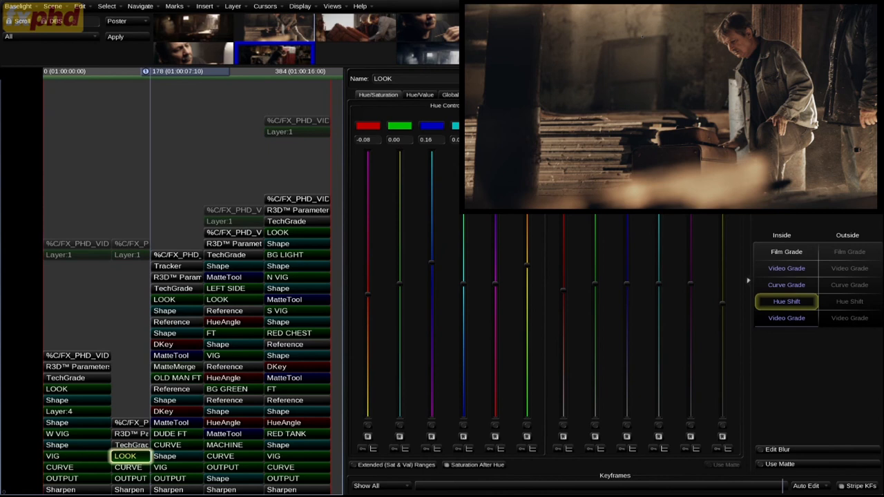
Step: Reset the LOOK layer's Hue Shift and compare with and without the reset on a close view of the man's face
{"action": "key", "text": "ctrl+r"}
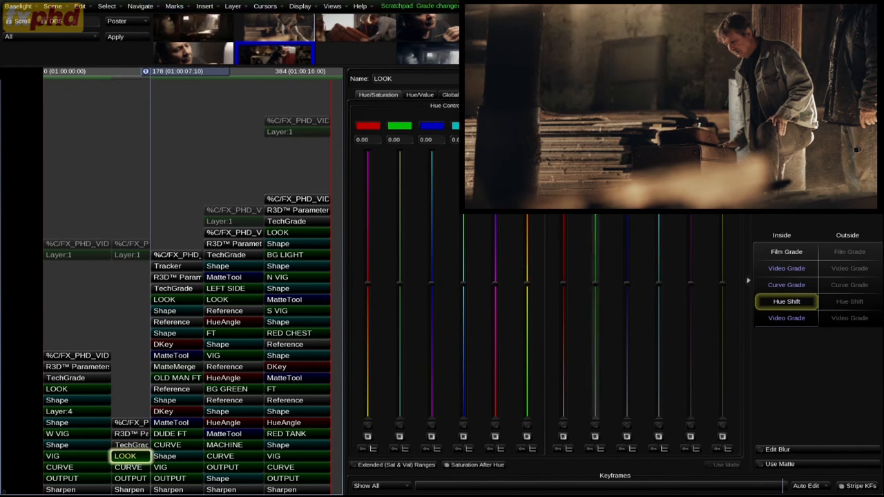
{"action": "left_click_drag", "start_coordinate": [645, 89], "coordinate": [590, 152]}
{"action": "scroll", "coordinate": [670, 108], "scroll_direction": "up", "scroll_amount": 4}
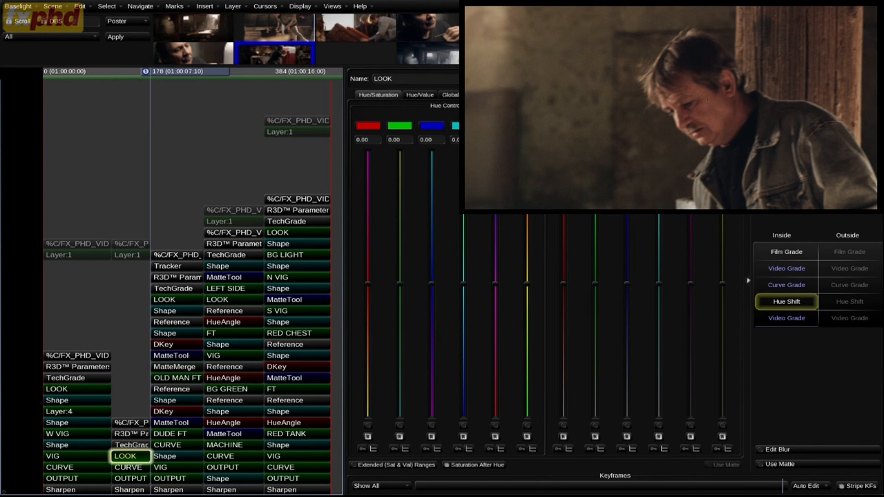
{"action": "key", "text": "ctrl+z"}
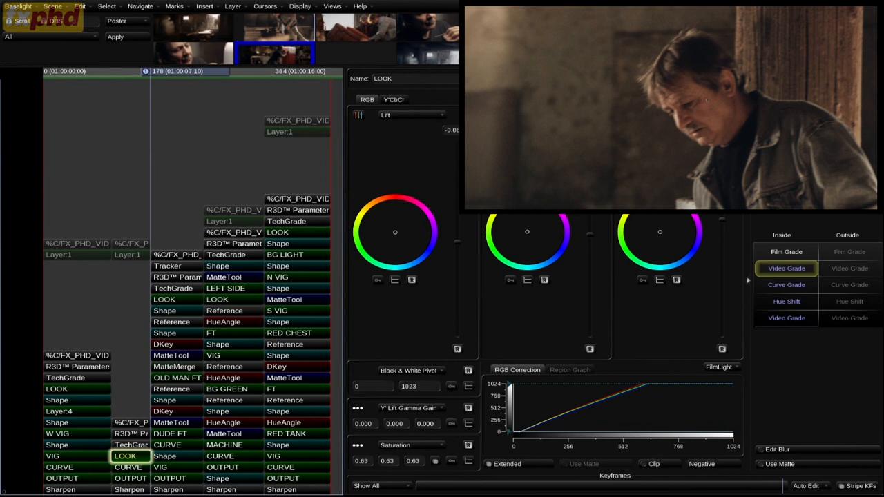
{"action": "key", "text": "ctrl+shift+z"}
{"action": "key", "text": "ctrl+z"}
{"action": "key", "text": "Page_Down"}
{"action": "key", "text": "Page_Down"}
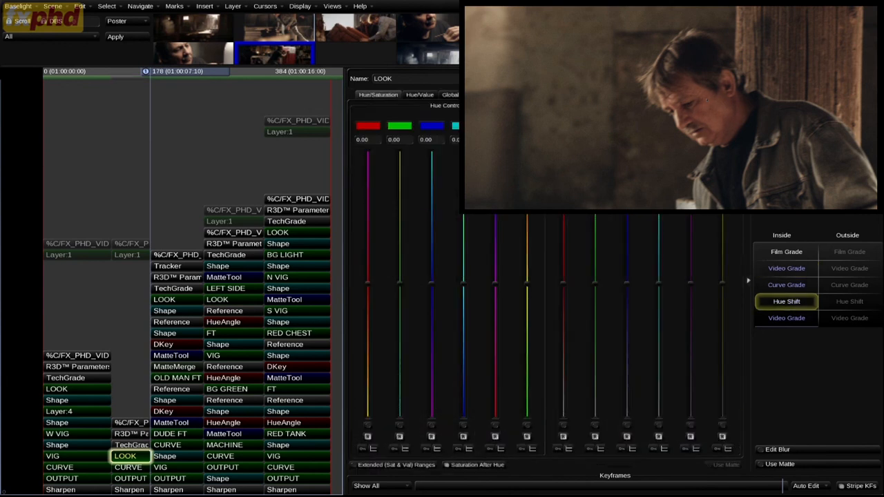
{"action": "key", "text": "Page_Up"}
{"action": "key", "text": "Page_Up"}
Step: Restore the full view of the image and play from the second shot into the third shot with the red chest
{"action": "key", "text": "Home"}
{"action": "key", "text": "Down"}
{"action": "key", "text": "Down"}
{"action": "key", "text": "Down"}
{"action": "key", "text": "ctrl+Left"}
{"action": "key", "text": "space"}
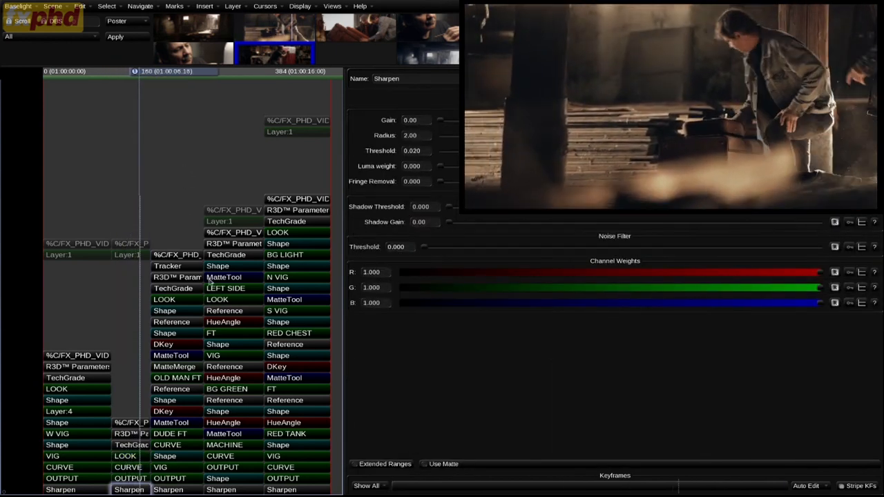
{"action": "key", "text": "space"}
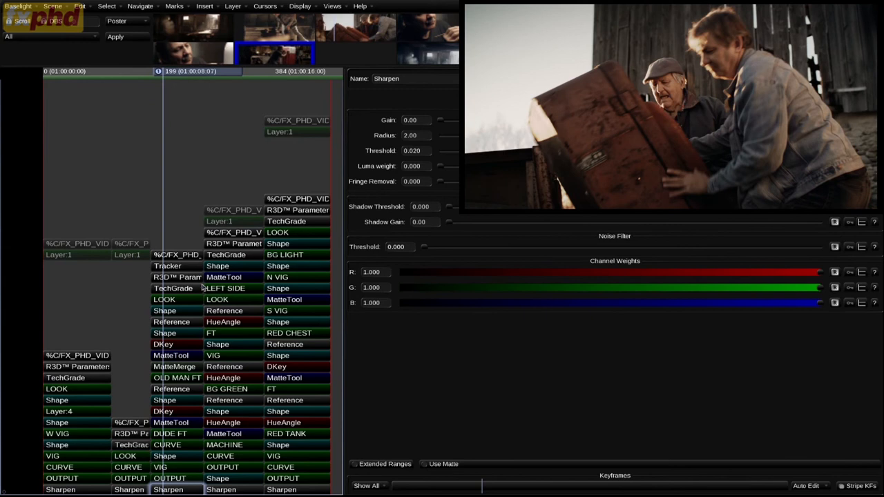
Step: Replay the third shot of the two men handling the red chest and return to its opening frame
{"action": "key", "text": "ctrl+Left"}
{"action": "key", "text": "space"}
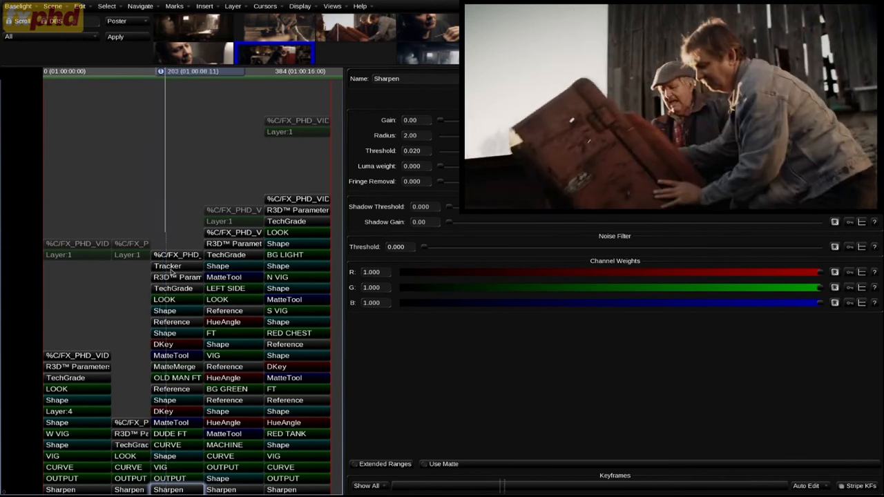
{"action": "key", "text": "space"}
{"action": "key", "text": "b"}
{"action": "key", "text": "b"}
{"action": "key", "text": "b"}
{"action": "key", "text": "b"}
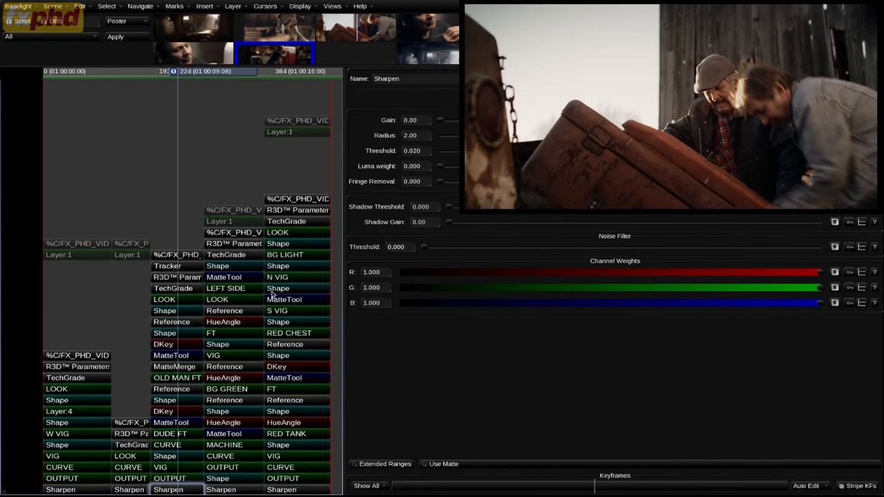
{"action": "key", "text": "Home"}
{"action": "key", "text": "b"}
{"action": "key", "text": "b"}
{"action": "key", "text": "Right"}
Step: Open the red chest shot's LOOK layer and look over its Video Grade and Curve Grade
{"action": "left_click", "coordinate": [169, 299]}
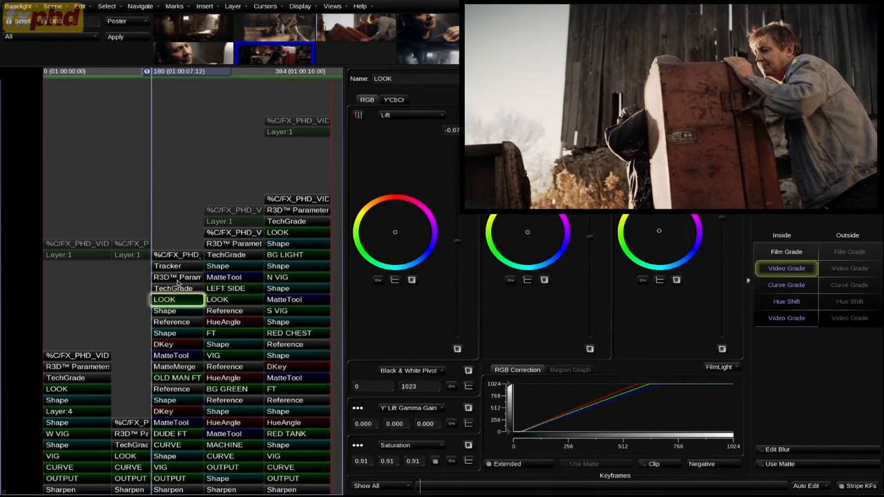
{"action": "key", "text": "b"}
{"action": "key", "text": "b"}
{"action": "key", "text": "b"}
{"action": "key", "text": "b"}
{"action": "key", "text": "b"}
{"action": "key", "text": "b"}
{"action": "key", "text": "Down"}
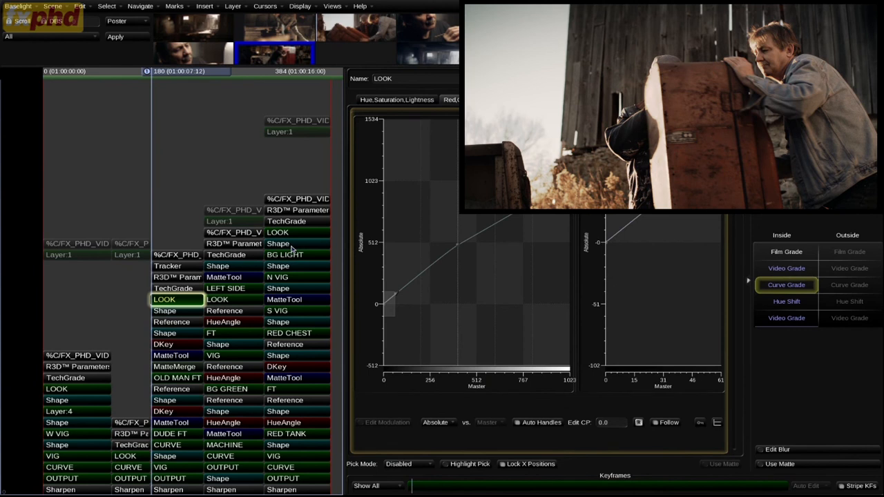
{"action": "key", "text": "Up"}
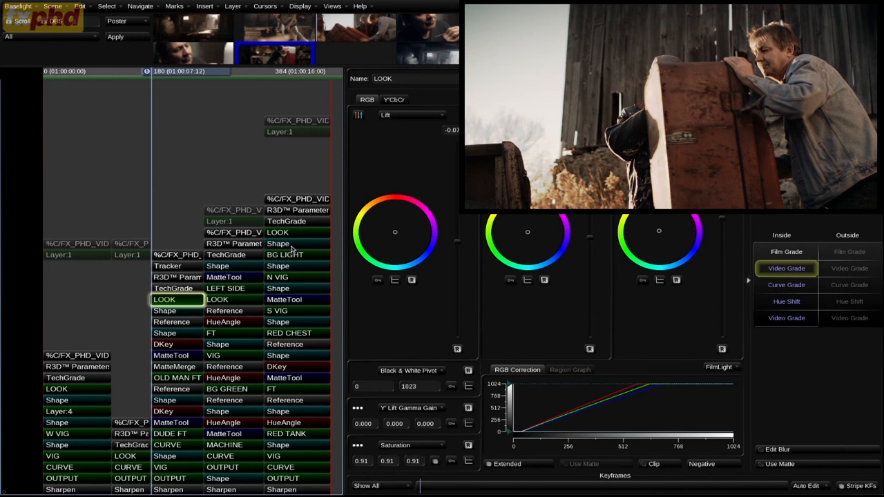
Step: Reset the Video Grade and Hue Shift of the red chest shot's LOOK layer in turn, undoing the resets to compare
{"action": "key", "text": "ctrl+r"}
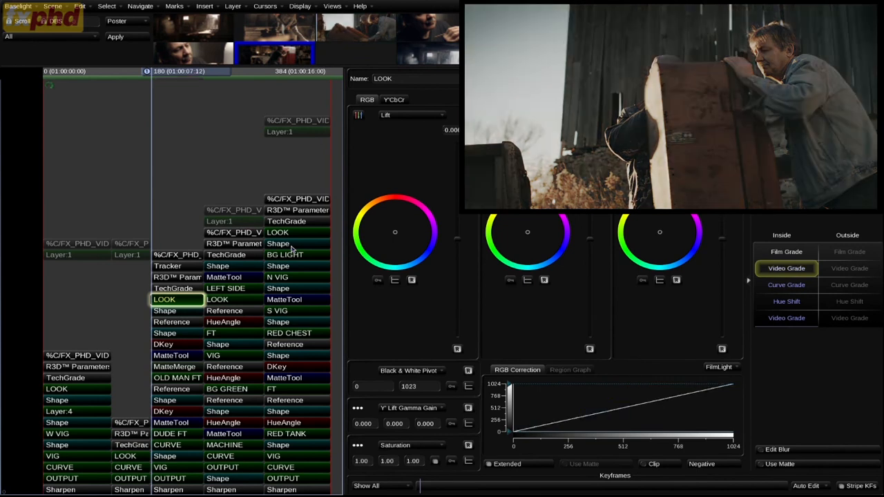
{"action": "key", "text": "ctrl+z"}
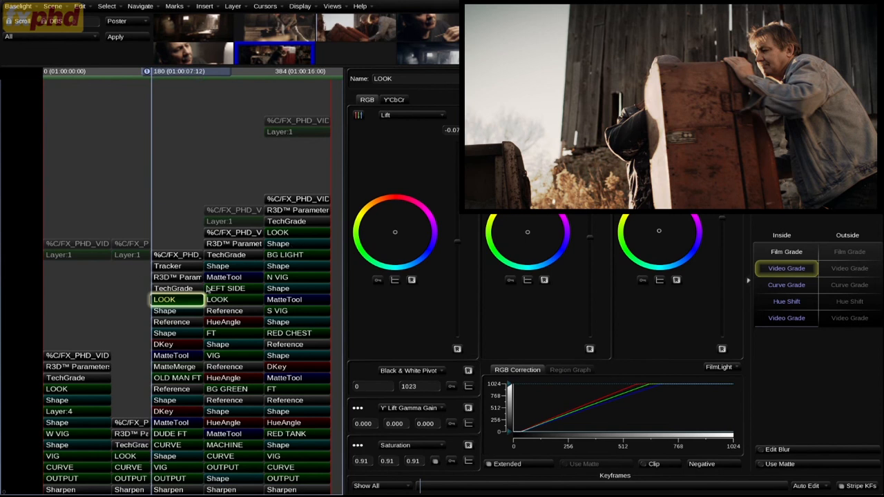
{"action": "key", "text": "h"}
{"action": "key", "text": "ctrl+r"}
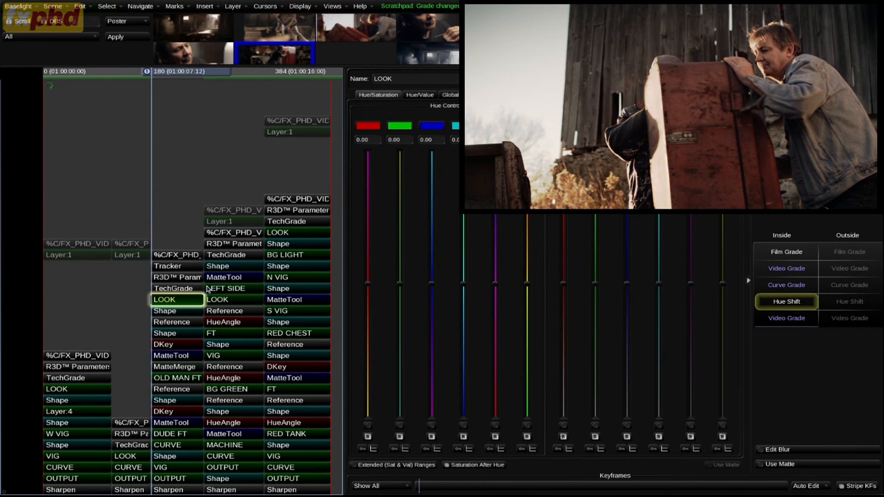
{"action": "key", "text": "v"}
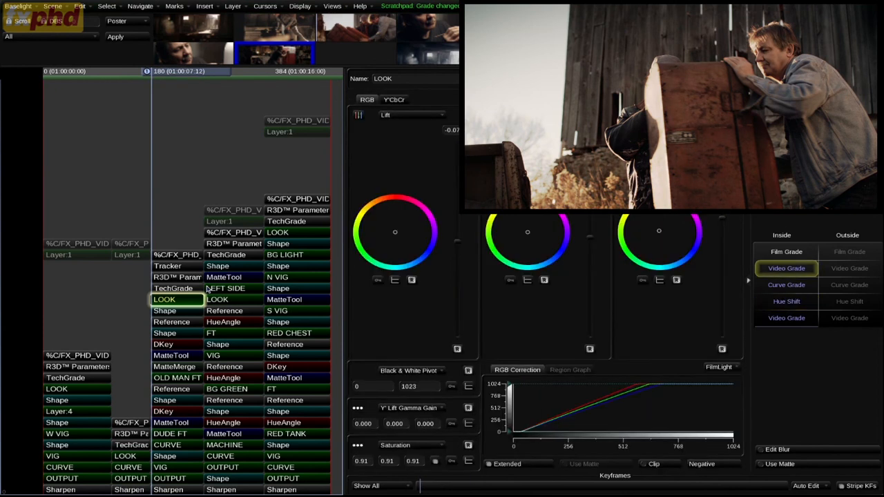
{"action": "key", "text": "ctrl+r"}
{"action": "key", "text": "ctrl+z"}
Step: Go to the red chest shot's OLD MAN FT layer and toggle it off and on at a frame showing both men
{"action": "left_click", "coordinate": [168, 379]}
{"action": "key", "text": "space"}
{"action": "key", "text": "d"}
{"action": "key", "text": "d"}
{"action": "key", "text": "d"}
{"action": "key", "text": "d"}
{"action": "key", "text": "d"}
{"action": "key", "text": "d"}
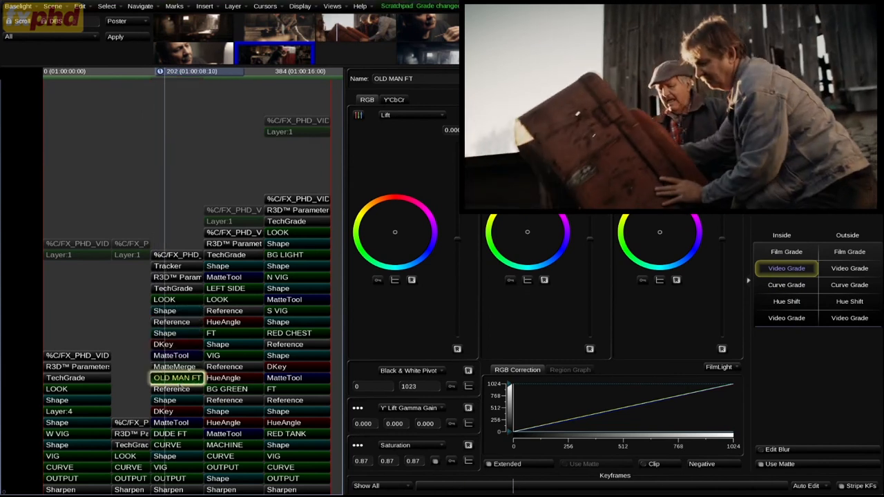
Step: Select the red chest shot's DUDE FT layer and toggle it off and on to compare the image
{"action": "left_click", "coordinate": [177, 433]}
{"action": "key", "text": "d"}
{"action": "key", "text": "d"}
{"action": "key", "text": "d"}
{"action": "key", "text": "d"}
{"action": "key", "text": "d"}
{"action": "key", "text": "d"}
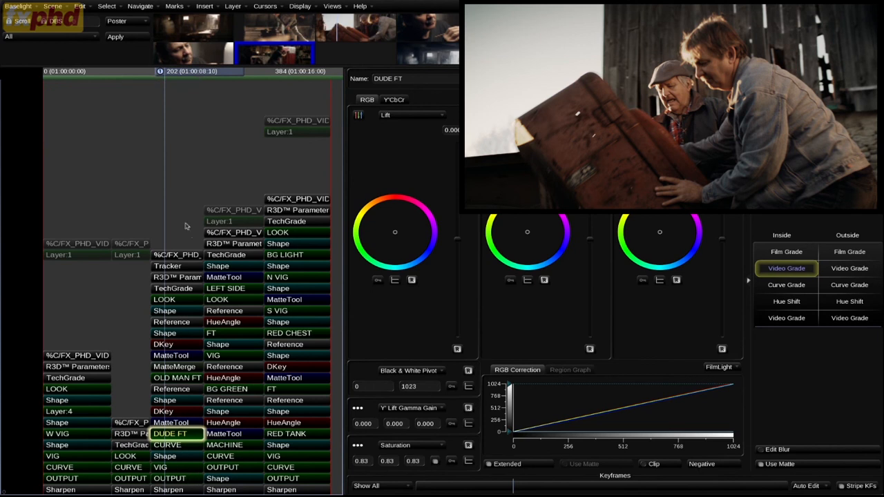
Step: Leave the DUDE FT layer and play the red chest shot again from its beginning
{"action": "left_click", "coordinate": [178, 199]}
{"action": "key", "text": "d"}
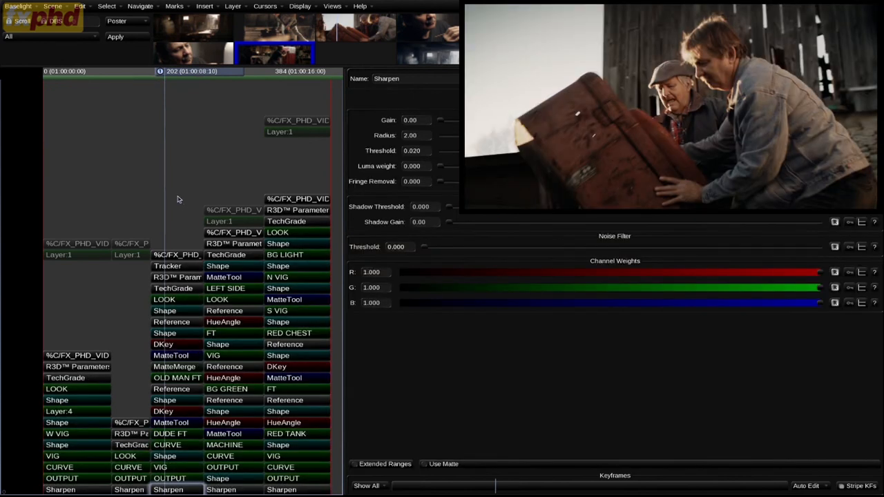
{"action": "key", "text": "Up"}
{"action": "key", "text": "space"}
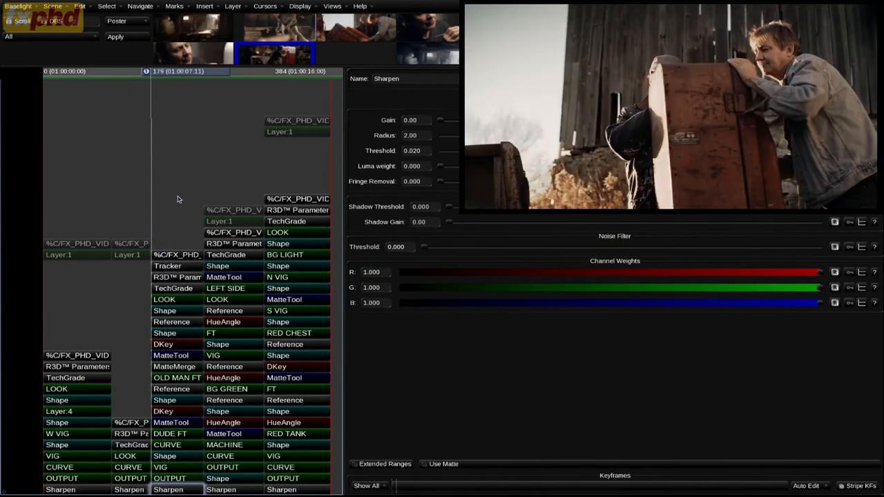
Step: Check the red chest shot's VIG layer and its shape, viewing the moving shot with the vignette off and on
{"action": "left_click", "coordinate": [168, 457]}
{"action": "left_click", "coordinate": [172, 468]}
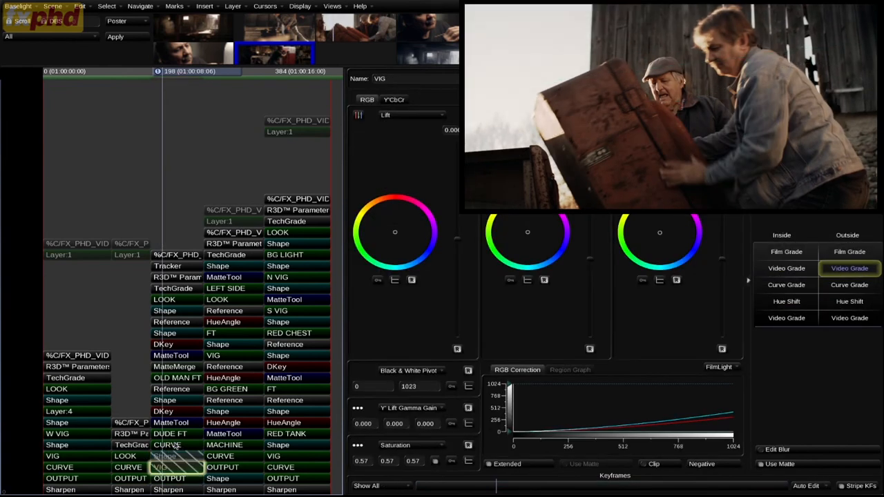
{"action": "key", "text": "space"}
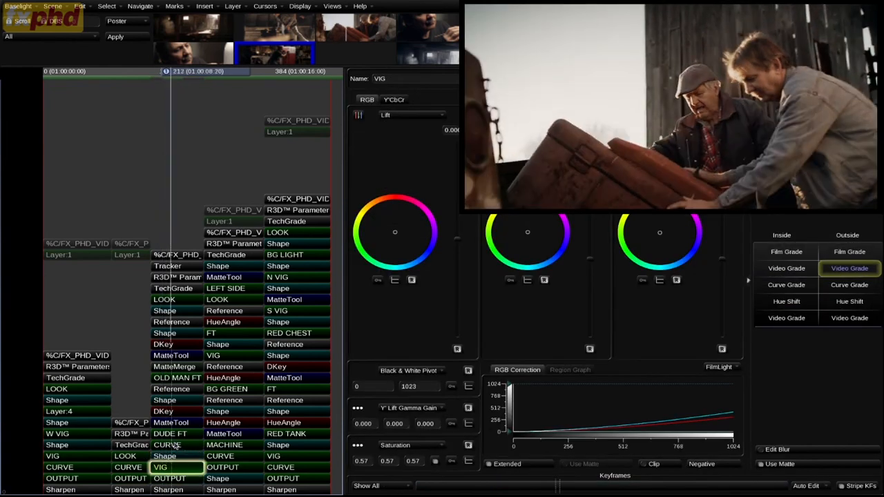
Step: Play on through the close-up of the mustached man painting and stop to examine the shot
{"action": "key", "text": "Home"}
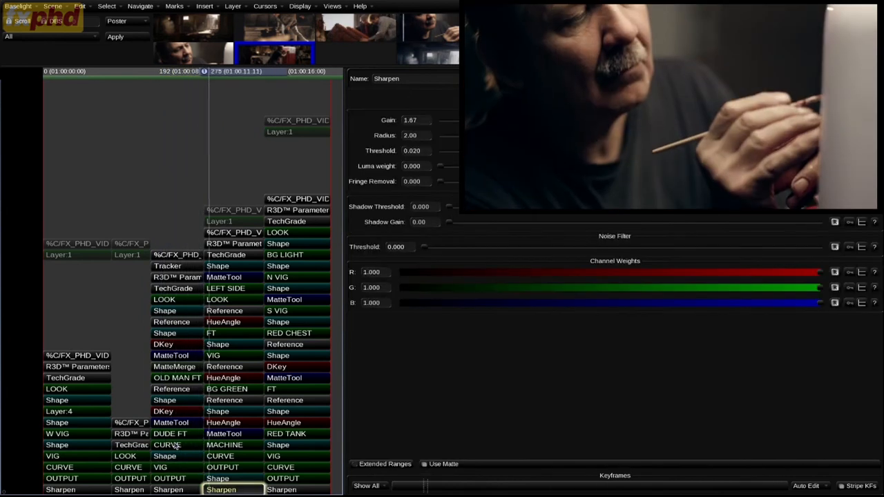
{"action": "key", "text": "space"}
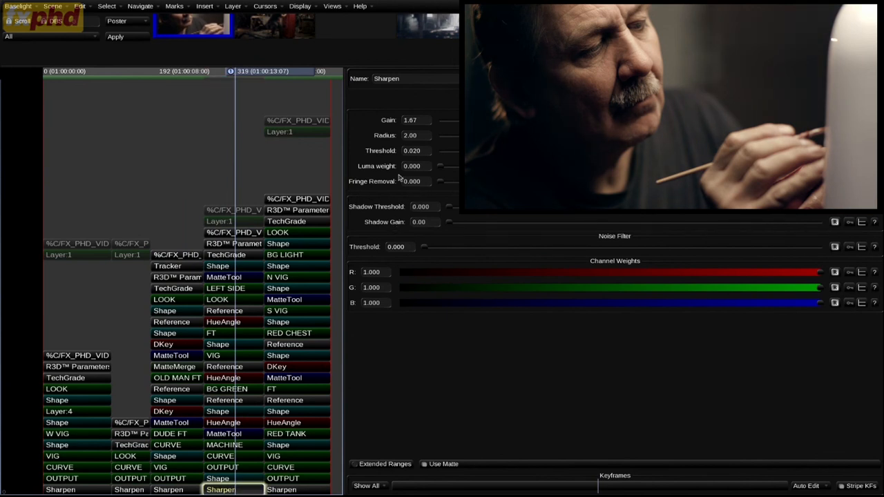
{"action": "key", "text": "b"}
{"action": "key", "text": "b"}
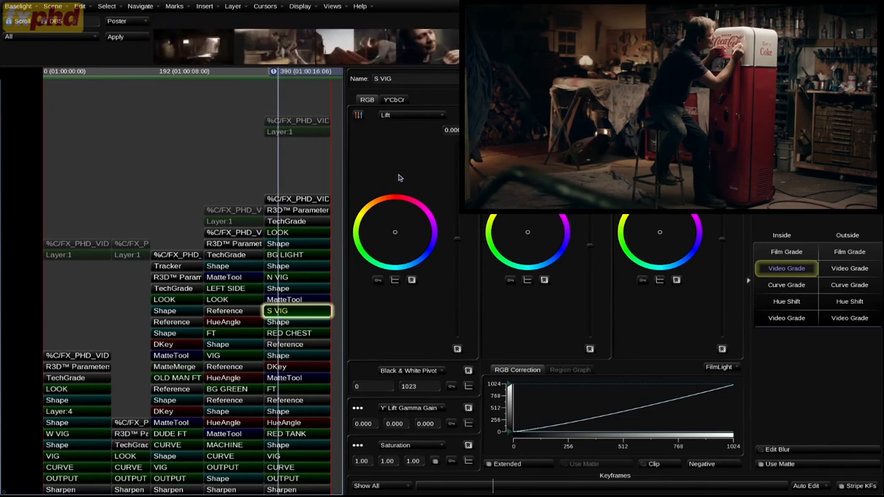
Step: Undo and redo the last change on the final wide shot to compare its longer and shorter layer stacks
{"action": "key", "text": "ctrl+z"}
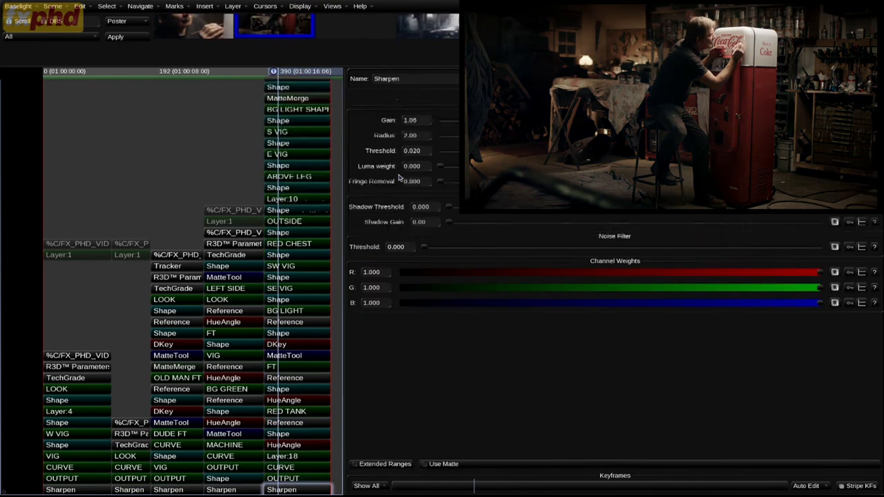
{"action": "key", "text": "ctrl+shift+z"}
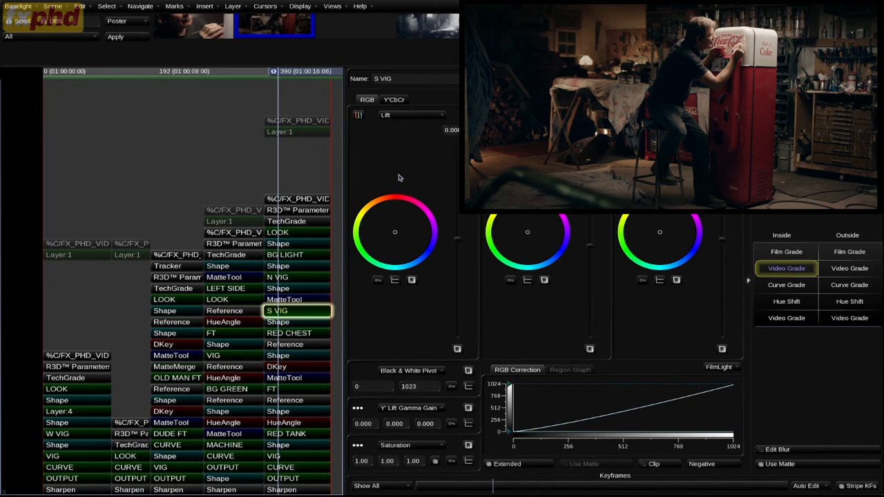
Step: Compare the final wide shot with its BG LIGHT layer and its N VIG layer switched off and on
{"action": "left_click", "coordinate": [234, 245]}
{"action": "left_click", "coordinate": [237, 255]}
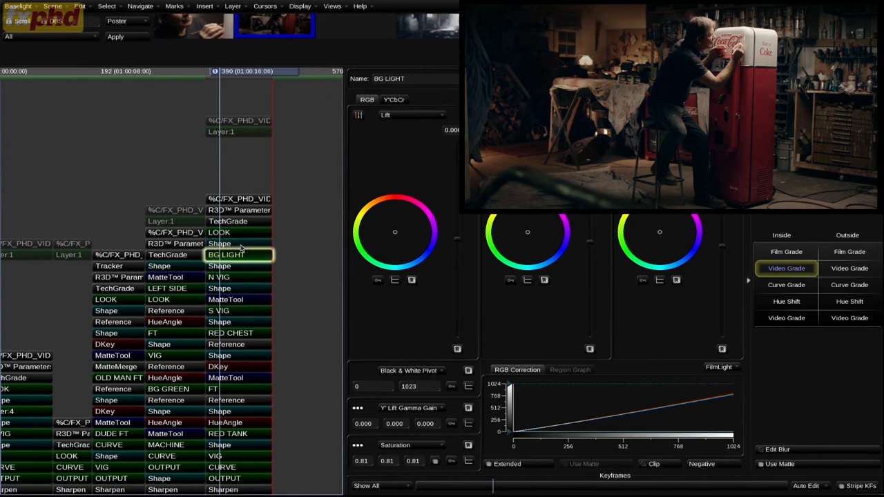
{"action": "key", "text": "d"}
{"action": "left_click", "coordinate": [239, 278]}
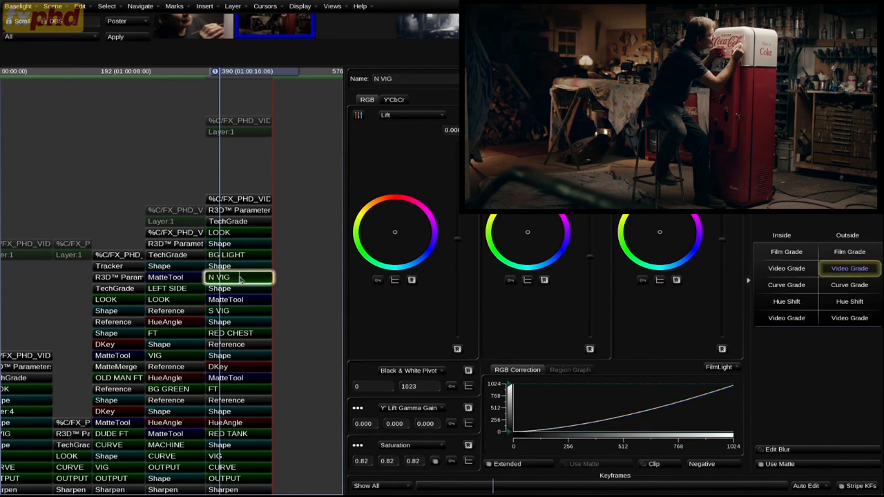
{"action": "key", "text": "d"}
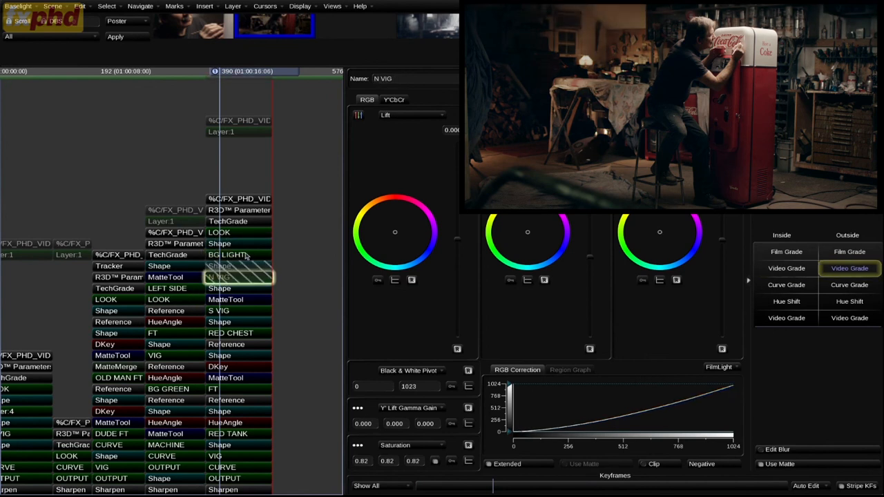
{"action": "key", "text": "d"}
{"action": "key", "text": "d"}
{"action": "key", "text": "d"}
Step: Check the final wide shot's S VIG layer and its shape outline, viewing the shot with the grade off and on
{"action": "left_click", "coordinate": [226, 308]}
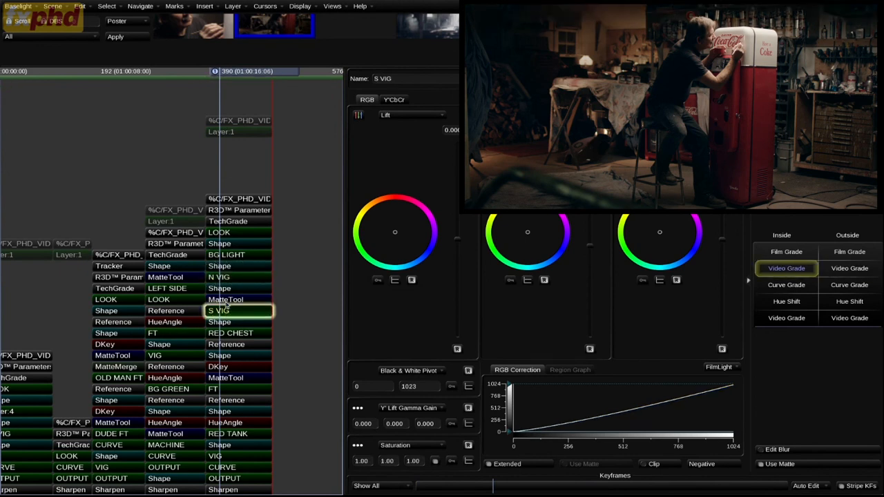
{"action": "key", "text": "d"}
{"action": "key", "text": "d"}
{"action": "left_click", "coordinate": [226, 290]}
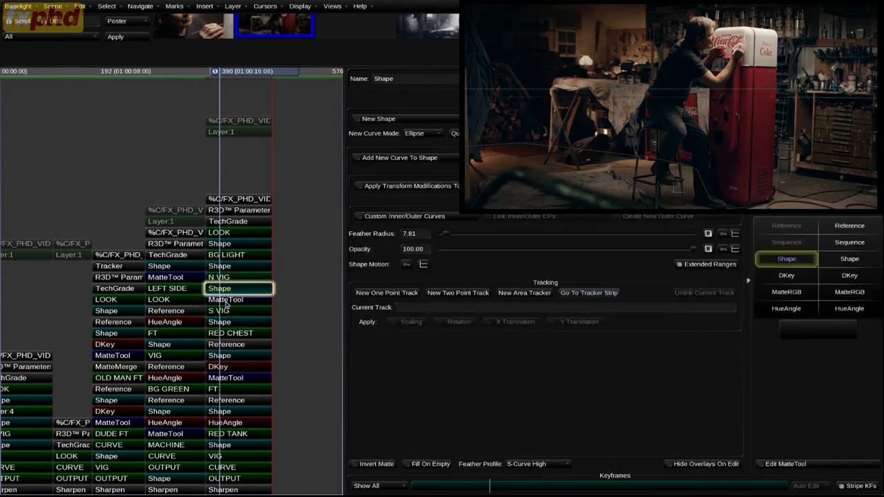
{"action": "scroll", "coordinate": [671, 107], "scroll_direction": "down", "scroll_amount": 4}
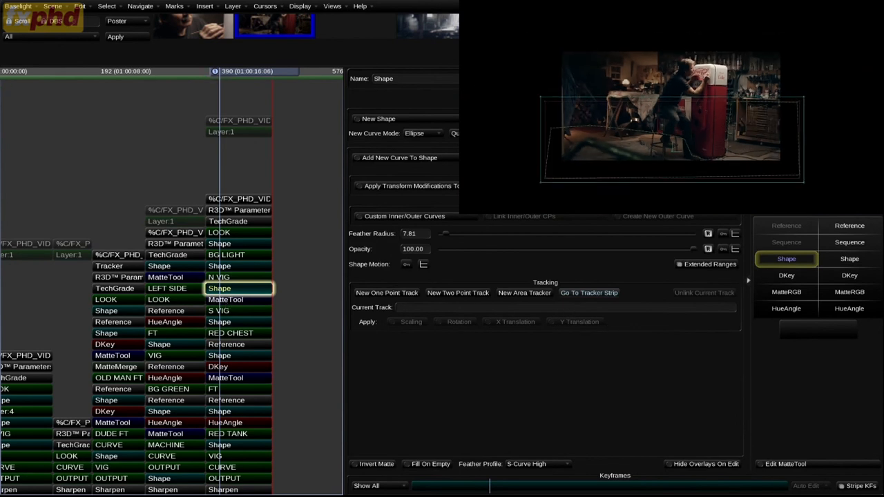
{"action": "key", "text": "Down"}
{"action": "key", "text": "Down"}
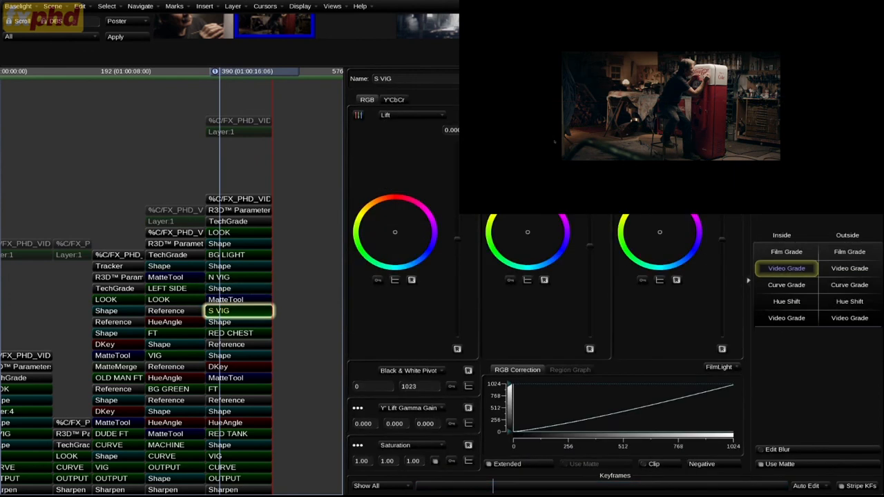
{"action": "key", "text": "d"}
{"action": "key", "text": "Home"}
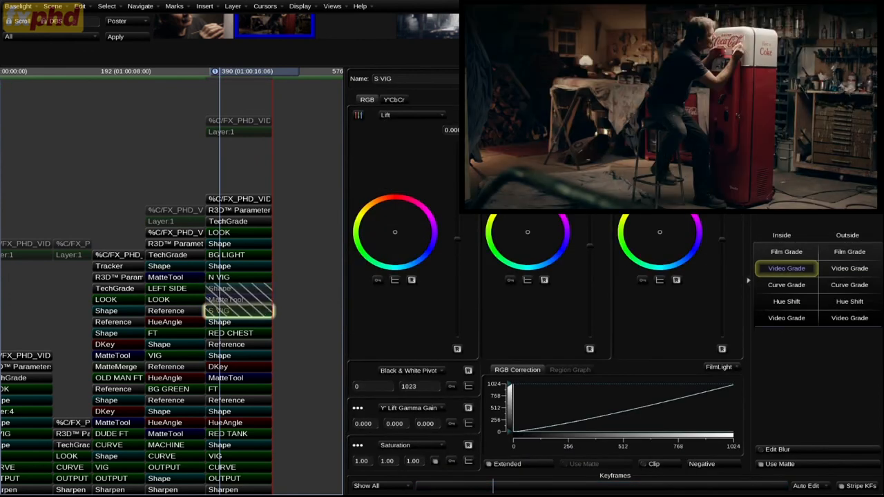
{"action": "key", "text": "d"}
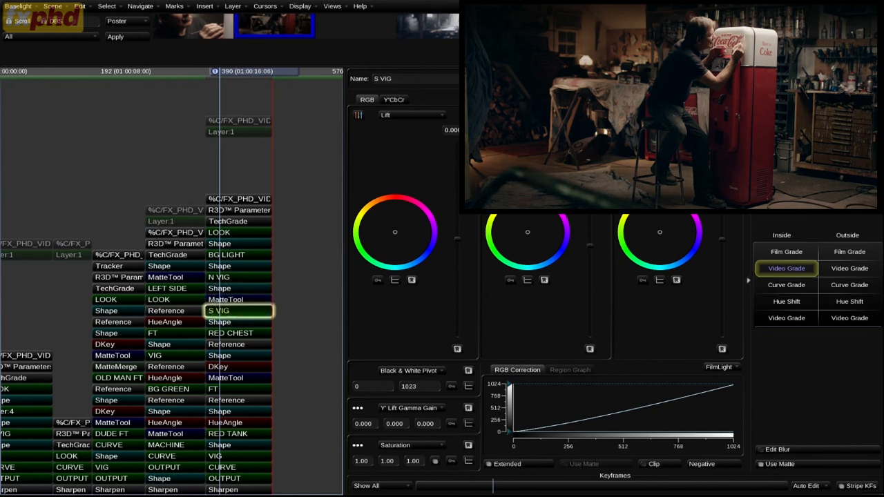
Step: Compare the final wide shot with its RED CHEST and FT layers switched off and on
{"action": "left_click", "coordinate": [249, 334]}
{"action": "key", "text": "d"}
{"action": "key", "text": "d"}
{"action": "key", "text": "d"}
{"action": "key", "text": "d"}
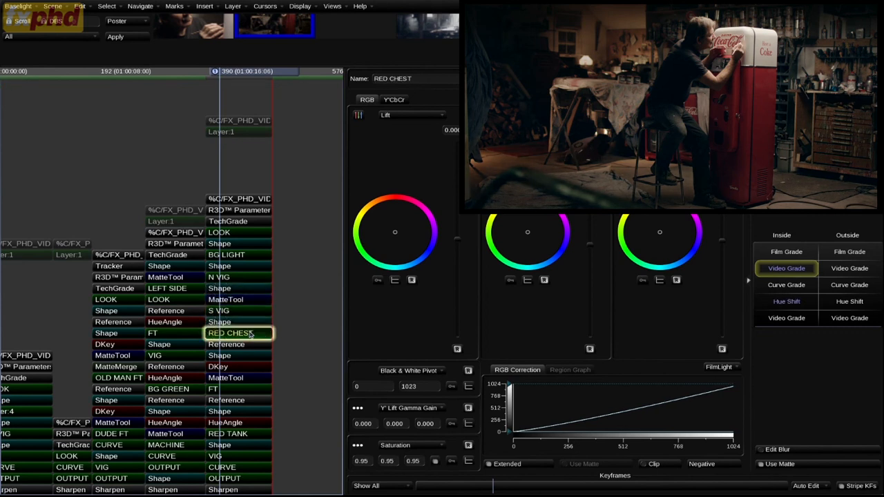
{"action": "left_click", "coordinate": [256, 389]}
{"action": "key", "text": "d"}
{"action": "key", "text": "d"}
Step: Compare the final wide shot with its RED TANK and VIG layers switched off and on
{"action": "left_click", "coordinate": [251, 434]}
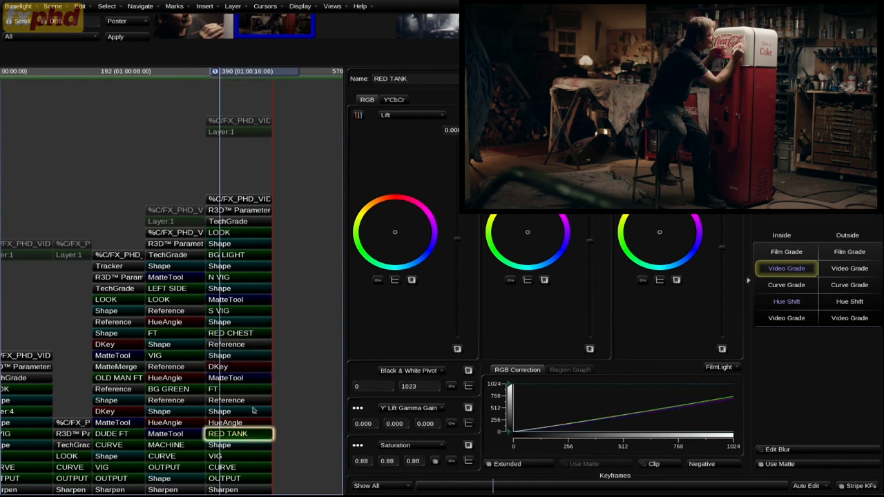
{"action": "key", "text": "d"}
{"action": "key", "text": "d"}
{"action": "key", "text": "d"}
{"action": "key", "text": "d"}
{"action": "left_click", "coordinate": [244, 461]}
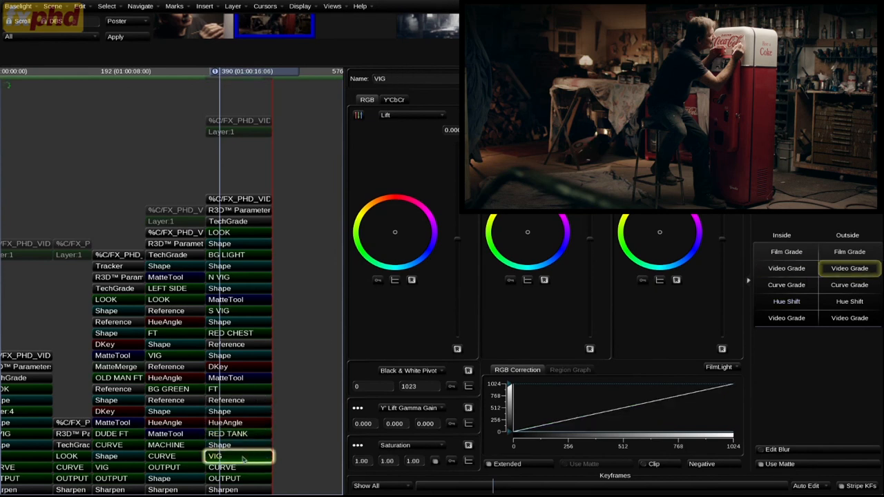
{"action": "key", "text": "d"}
{"action": "key", "text": "d"}
Step: Inspect the final wide shot's OUTPUT and Sharpen layers and play the finished shot from its beginning
{"action": "left_click", "coordinate": [232, 479]}
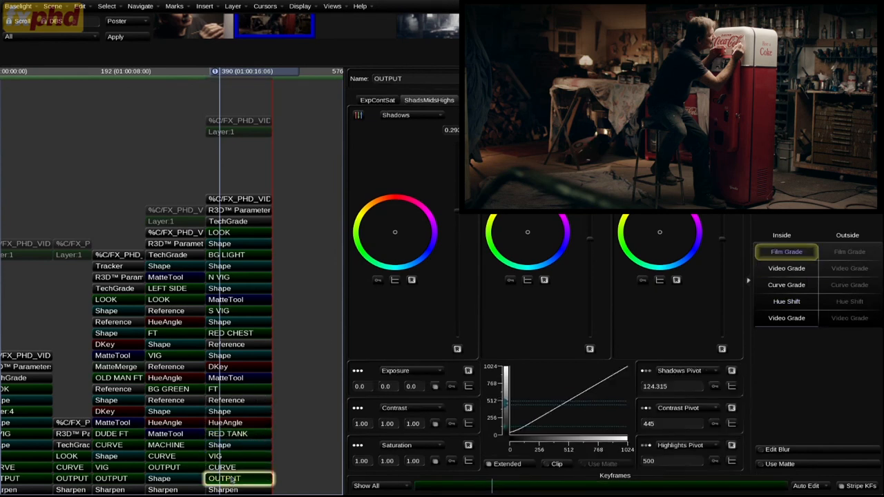
{"action": "left_click", "coordinate": [241, 488]}
{"action": "key", "text": "d"}
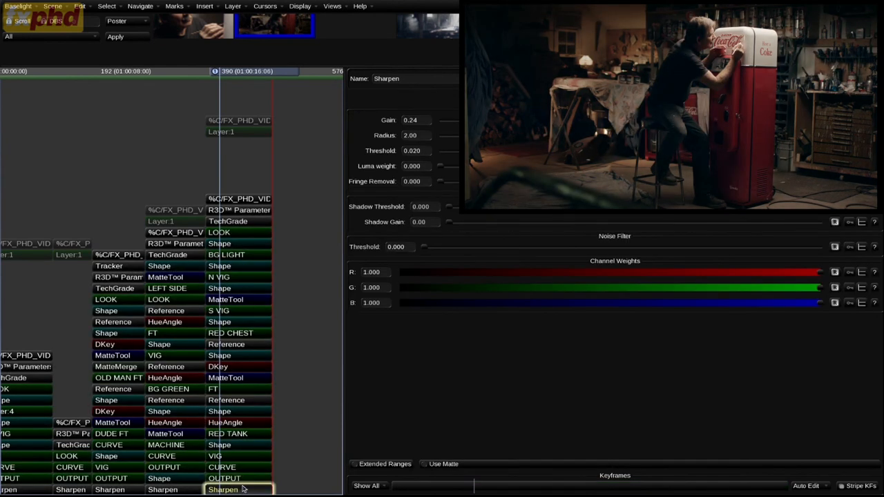
{"action": "key", "text": "space"}
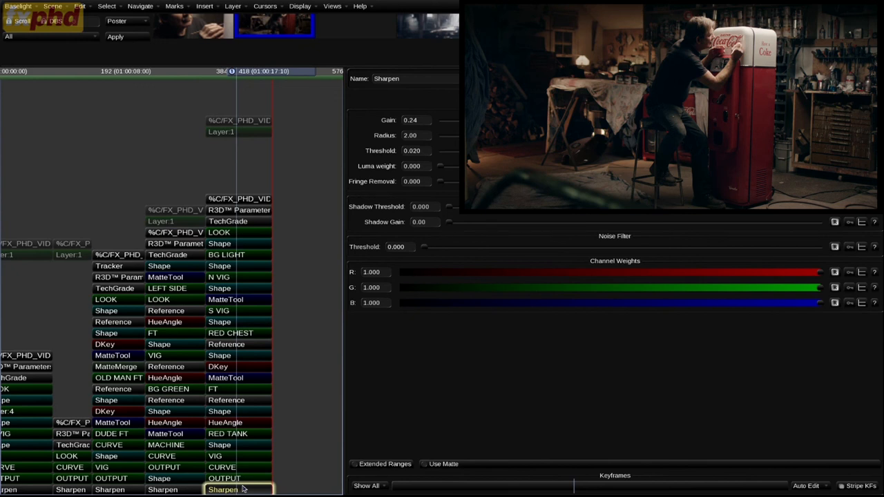
{"action": "key", "text": "Home"}
{"action": "key", "text": "space"}
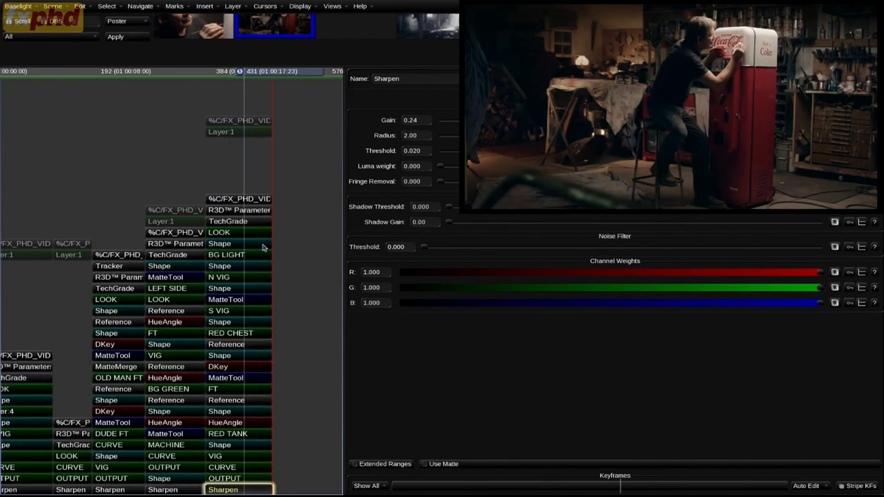
Step: Go to the last group of shots in the timeline, at frame 2269, and play the start of its dark barn shot
{"action": "scroll", "coordinate": [92, 318], "scroll_direction": "down", "scroll_amount": 5}
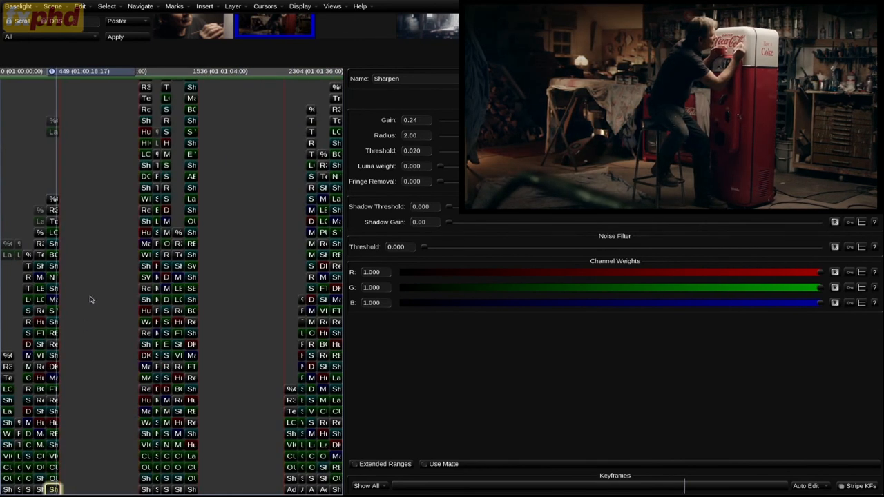
{"action": "key", "text": "Page_Down"}
{"action": "key", "text": "Page_Down"}
{"action": "key", "text": "Page_Down"}
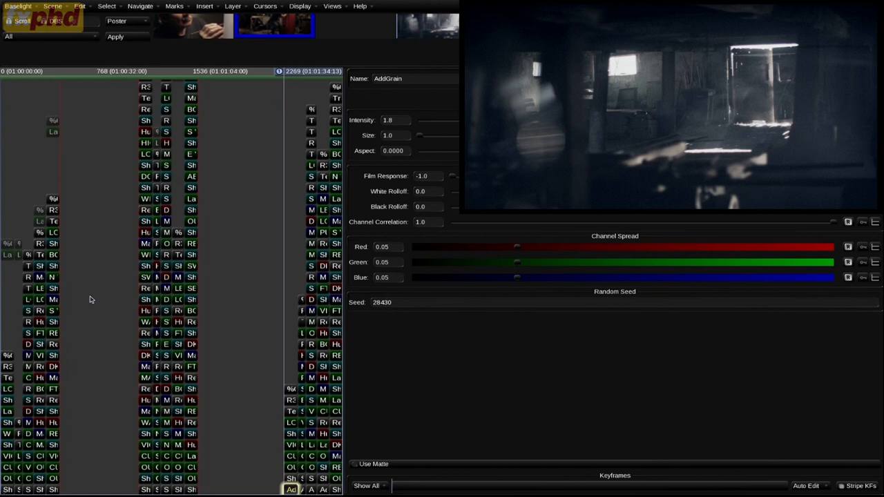
{"action": "left_click_drag", "start_coordinate": [294, 238], "coordinate": [164, 277]}
{"action": "scroll", "coordinate": [182, 276], "scroll_direction": "up", "scroll_amount": 4}
{"action": "scroll", "coordinate": [182, 278], "scroll_direction": "up", "scroll_amount": 5}
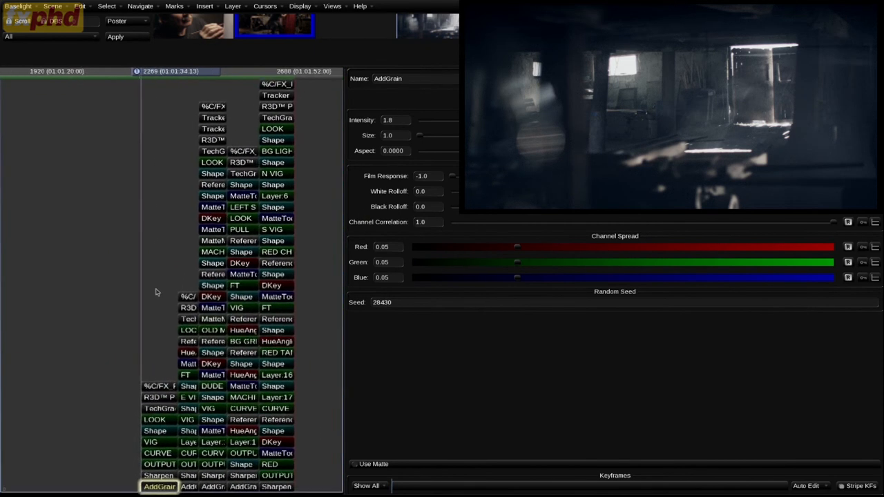
{"action": "key", "text": "space"}
{"action": "key", "text": "space"}
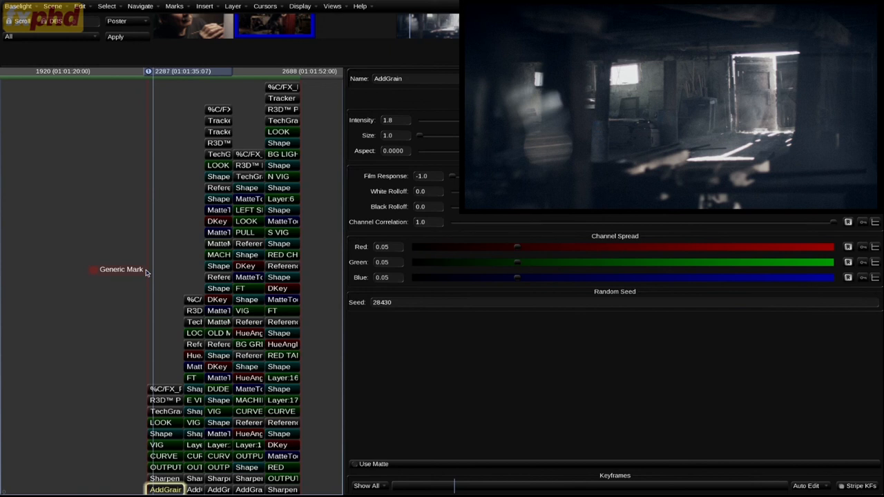
Step: Play on to the man bending over in the barn, stop at frame 2404, and bring the cut's first shot thumbnails into view
{"action": "key", "text": "space"}
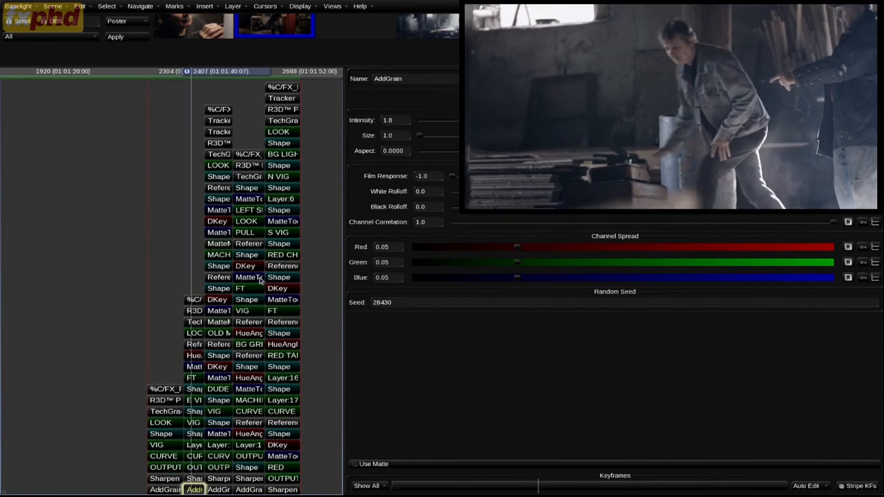
{"action": "key", "text": "Left"}
{"action": "key", "text": "Left"}
{"action": "key", "text": "Left"}
{"action": "key", "text": "Left"}
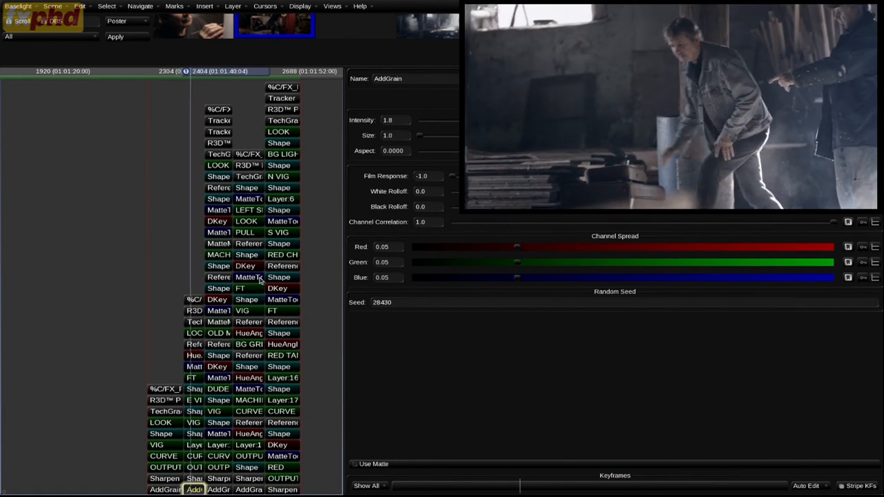
{"action": "scroll", "coordinate": [287, 33], "scroll_direction": "up", "scroll_amount": 3}
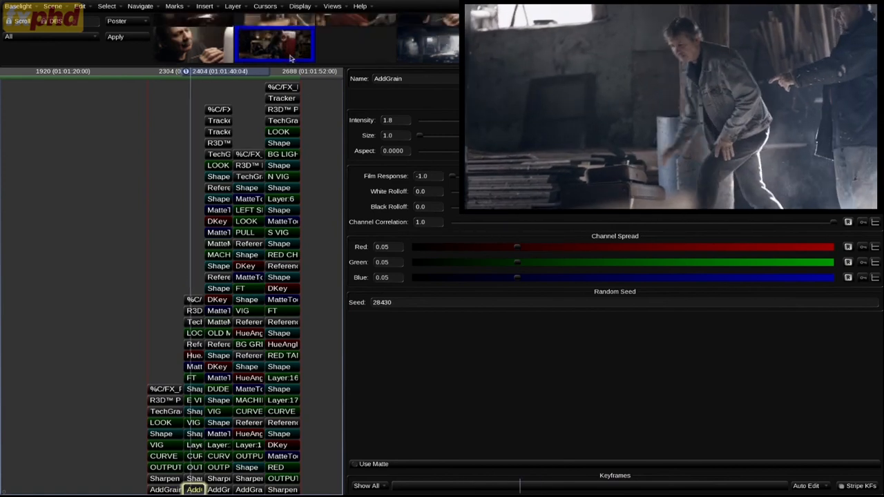
{"action": "scroll", "coordinate": [306, 40], "scroll_direction": "up", "scroll_amount": 2}
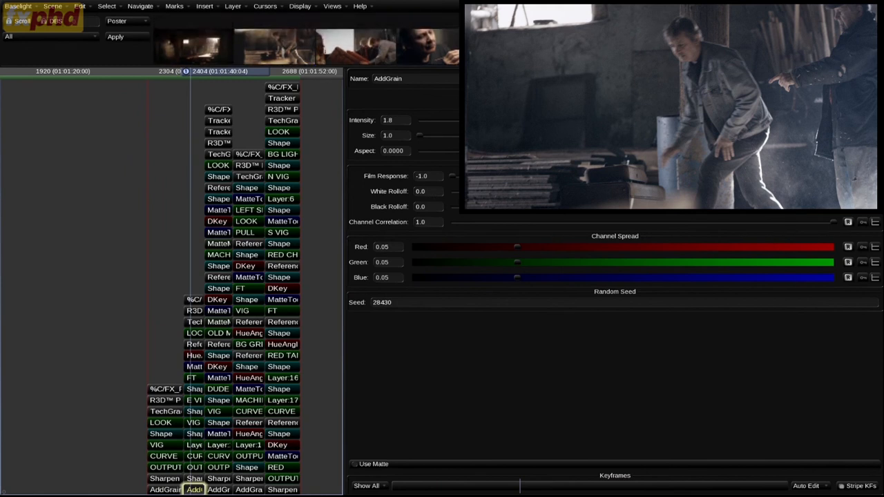
Step: Undo and redo the last change on the bending man shot to compare its two layer stacks, including a close-up of the wood pile
{"action": "key", "text": "ctrl+z"}
{"action": "key", "text": "ctrl+shift+z"}
{"action": "key", "text": "ctrl+z"}
{"action": "key", "text": "ctrl+shift+z"}
{"action": "left_click_drag", "start_coordinate": [570, 119], "coordinate": [634, 94]}
{"action": "scroll", "coordinate": [634, 95], "scroll_direction": "up", "scroll_amount": 3}
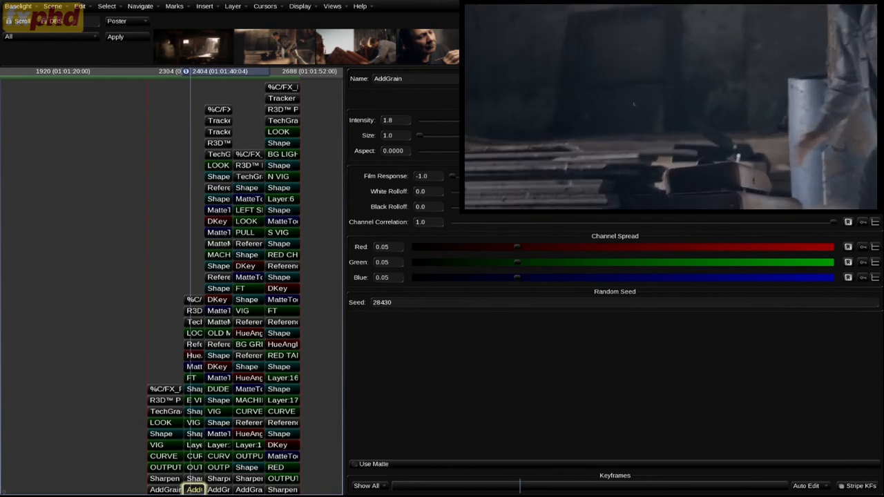
{"action": "key", "text": "ctrl+z"}
{"action": "key", "text": "ctrl+shift+z"}
{"action": "scroll", "coordinate": [670, 108], "scroll_direction": "down", "scroll_amount": 3}
{"action": "key", "text": "ctrl+z"}
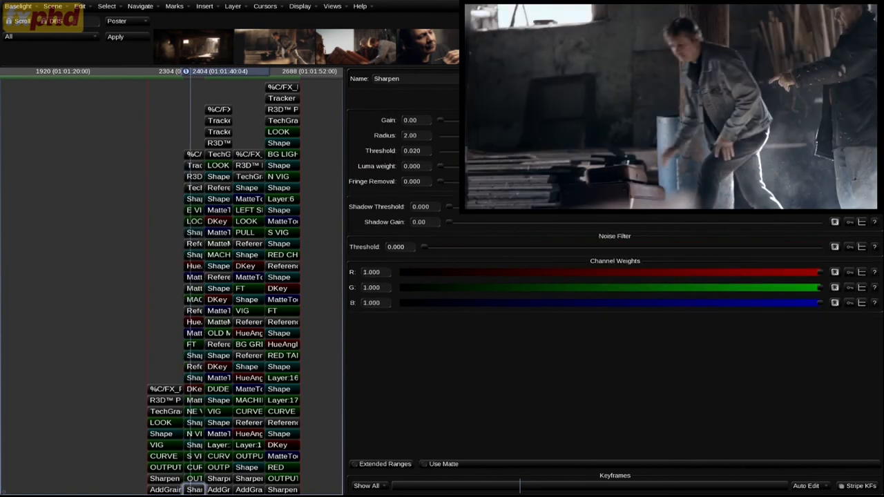
{"action": "key", "text": "ctrl+shift+z"}
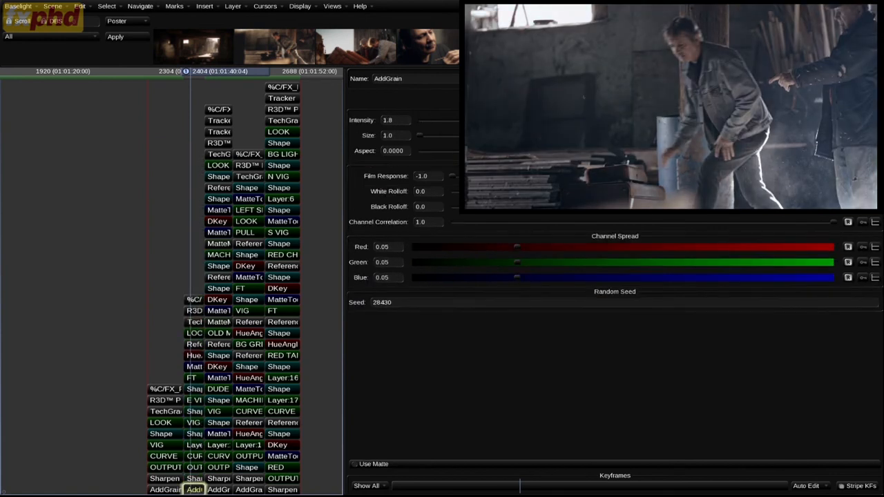
Step: Replay the bending man shot from its first frame, and return to the start of the dark barn shot
{"action": "key", "text": "Home"}
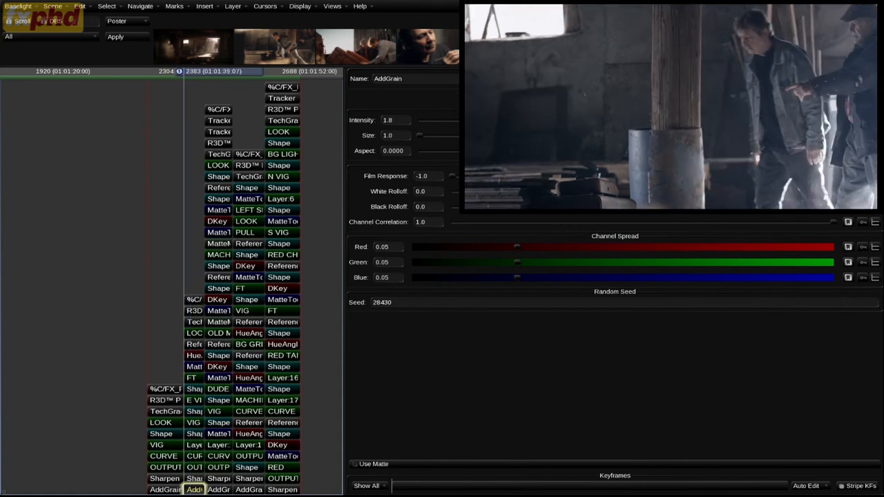
{"action": "key", "text": "space"}
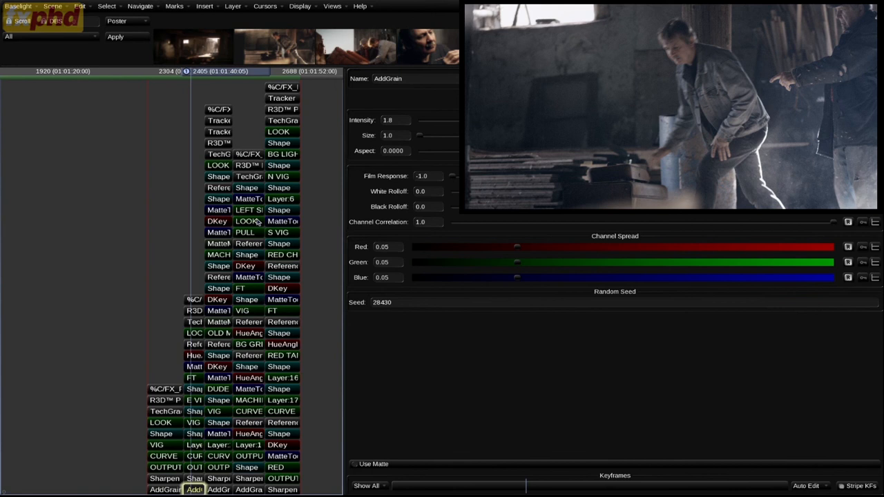
{"action": "key", "text": "Up"}
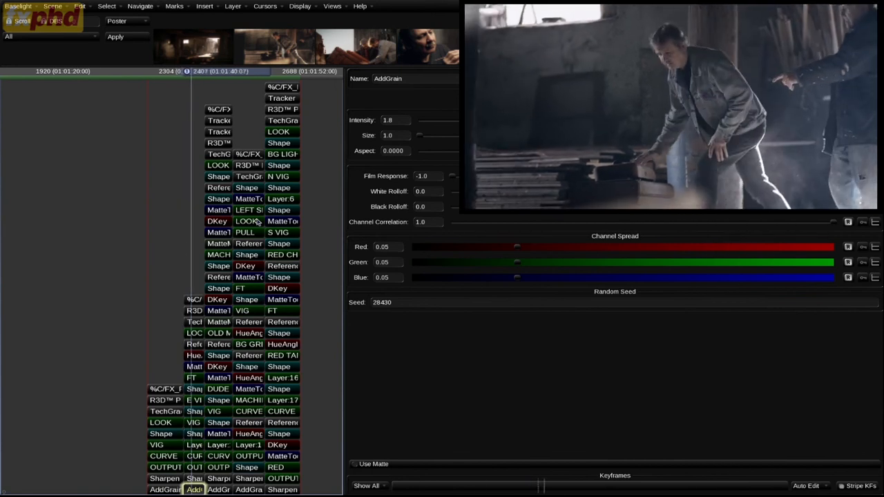
{"action": "key", "text": "Up"}
{"action": "key", "text": "Up"}
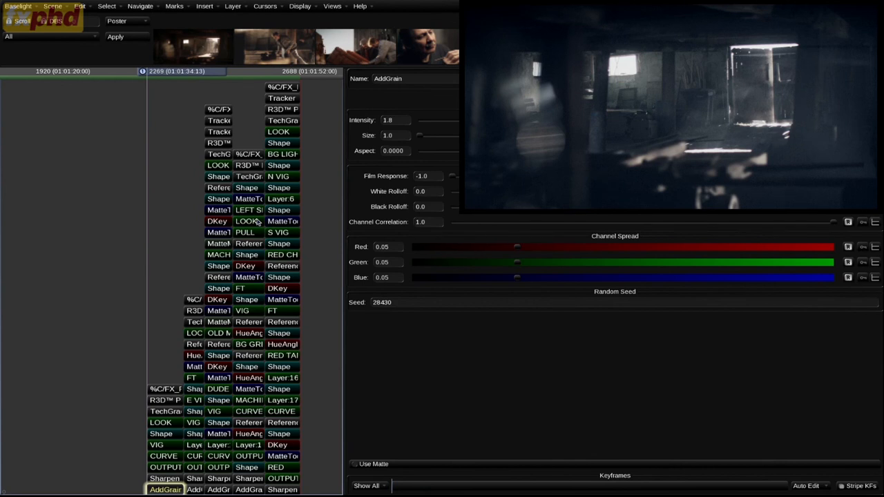
Step: Play the barn shot, pause at frame 2370, and play on to the two men with the red chest
{"action": "key", "text": "space"}
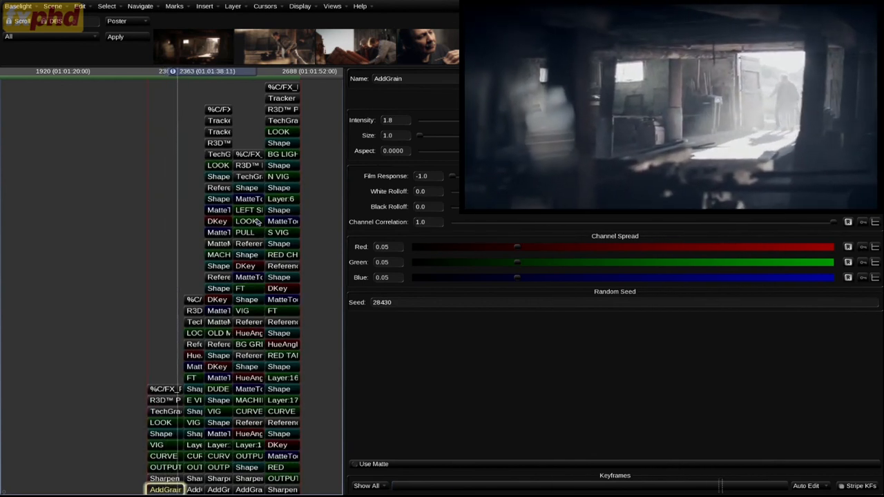
{"action": "key", "text": "space"}
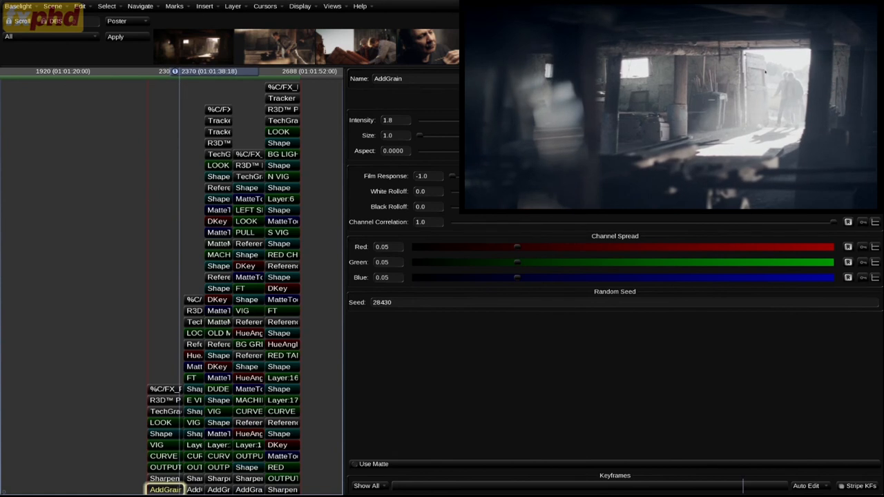
{"action": "key", "text": "space"}
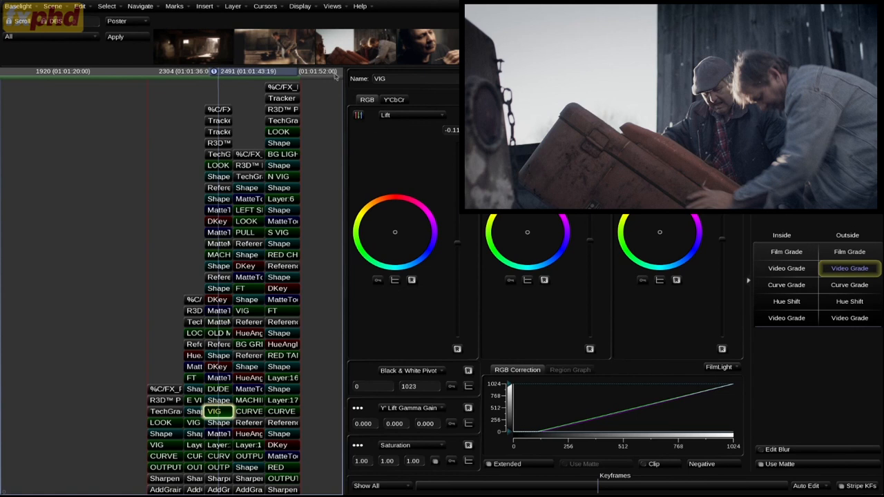
Step: Switch to the FX PHD SCOPES workspace to see the vectorscope, waveform, RGB parade and histogram
{"action": "left_click", "coordinate": [299, 6]}
{"action": "left_click", "coordinate": [332, 7]}
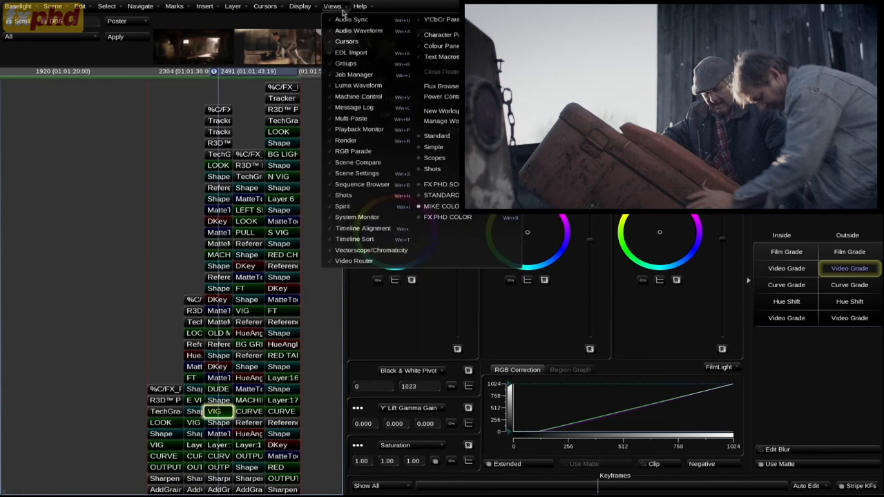
{"action": "left_click", "coordinate": [448, 184]}
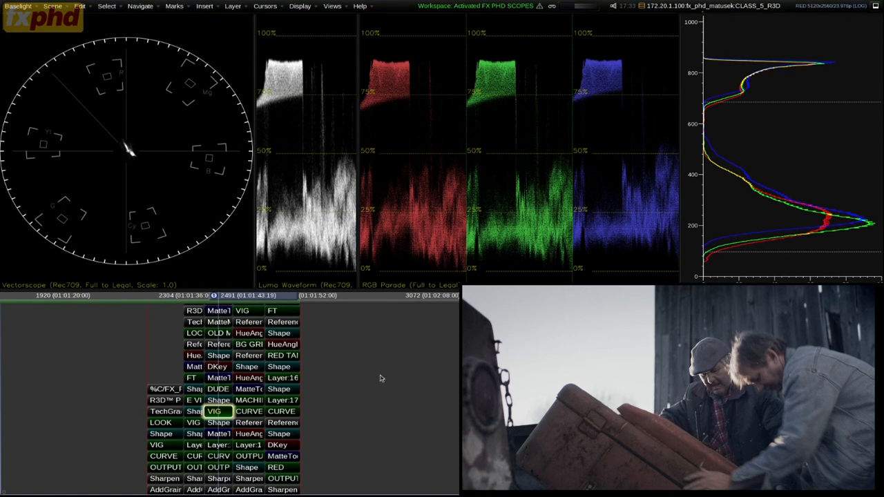
Step: Step back to the dark barn shot, play it against the scopes, and move on to the two men with the red chest
{"action": "key", "text": "Page_Up"}
{"action": "key", "text": "Page_Up"}
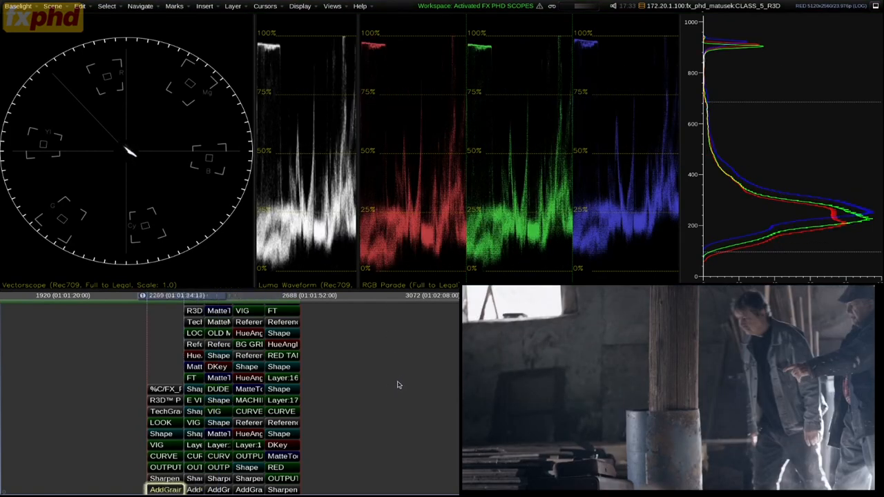
{"action": "key", "text": "Page_Down"}
{"action": "key", "text": "Page_Up"}
{"action": "key", "text": "space"}
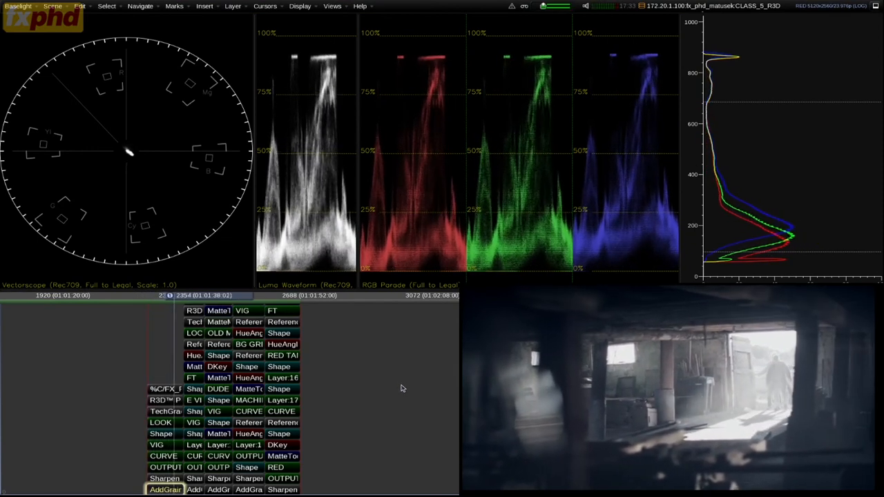
{"action": "key", "text": "Page_Down"}
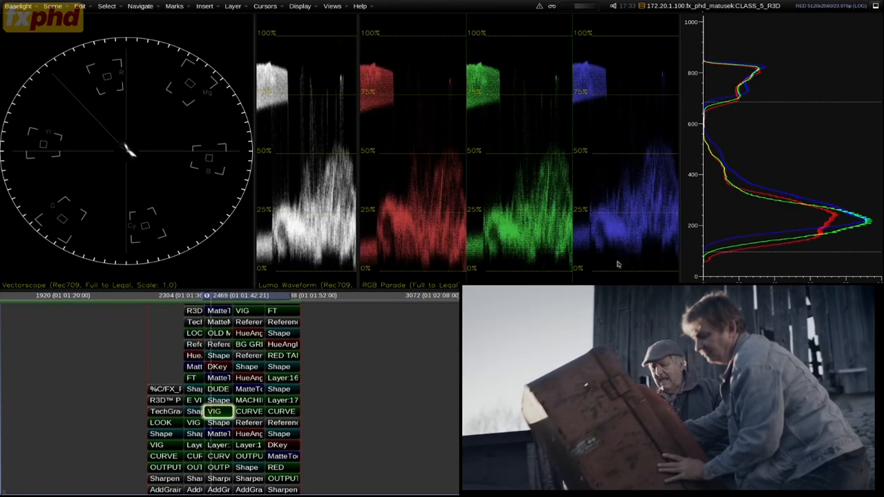
Step: Play the red chest shot, pause at frame 2503, and play on past the painting man to frame 2654 of the Coke machine wide shot
{"action": "key", "text": "space"}
{"action": "key", "text": "space"}
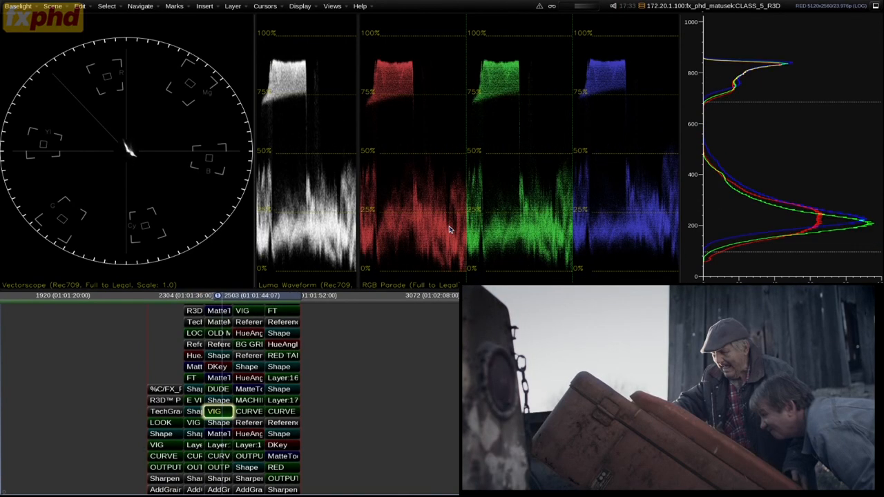
{"action": "key", "text": "space"}
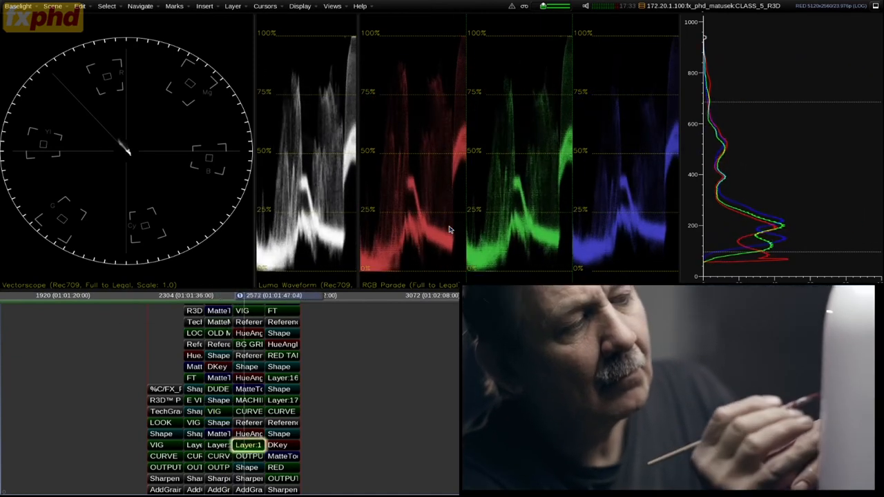
{"action": "key", "text": "space"}
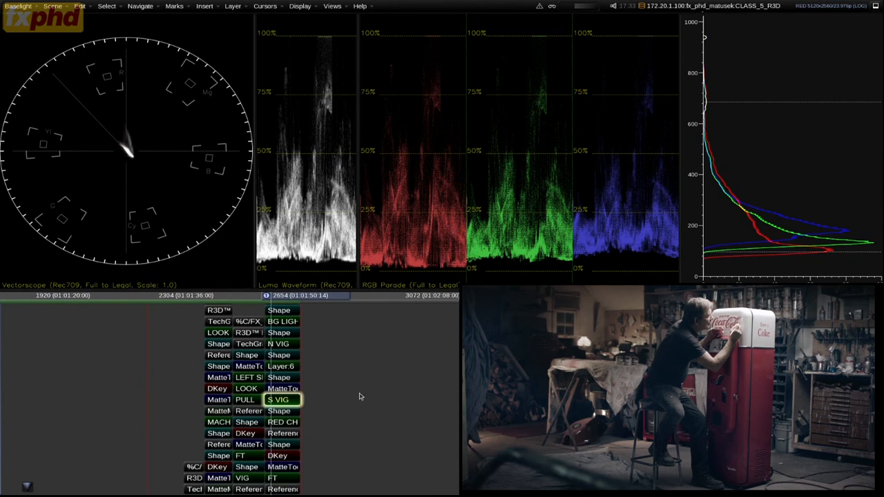
Step: Check the Coke machine wide shot's grade against the scopes and view the lower layers of its stack
{"action": "key", "text": "b"}
{"action": "key", "text": "b"}
{"action": "scroll", "coordinate": [230, 401], "scroll_direction": "down", "scroll_amount": 5}
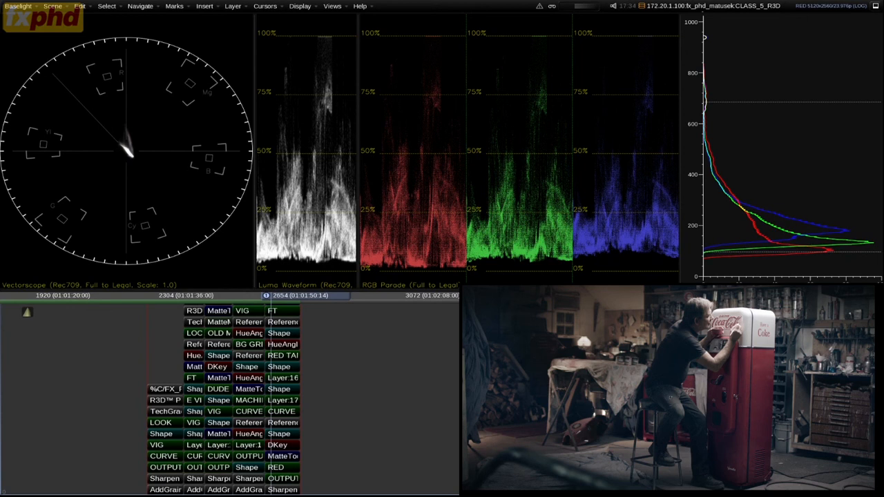
Step: Replay the dark barn shot against the scopes, continue to the bending man, and return to that shot's first frame, 2383
{"action": "key", "text": "Home"}
{"action": "key", "text": "space"}
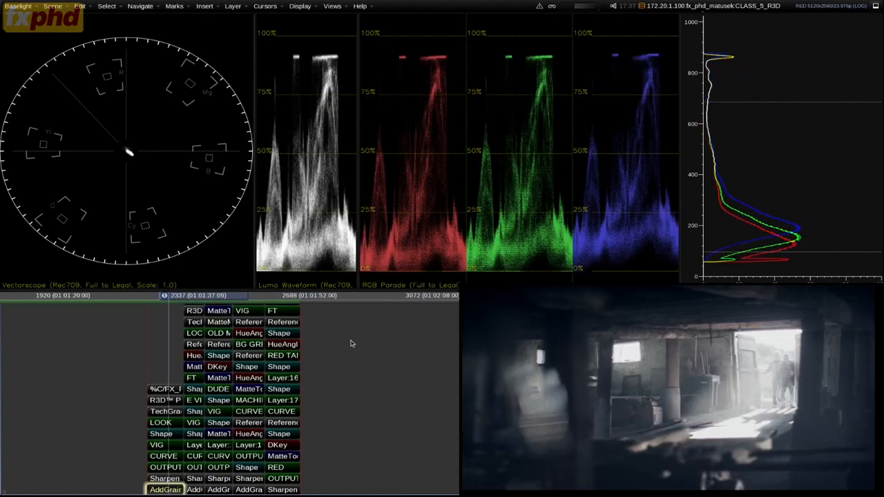
{"action": "key", "text": "Home"}
{"action": "key", "text": "space"}
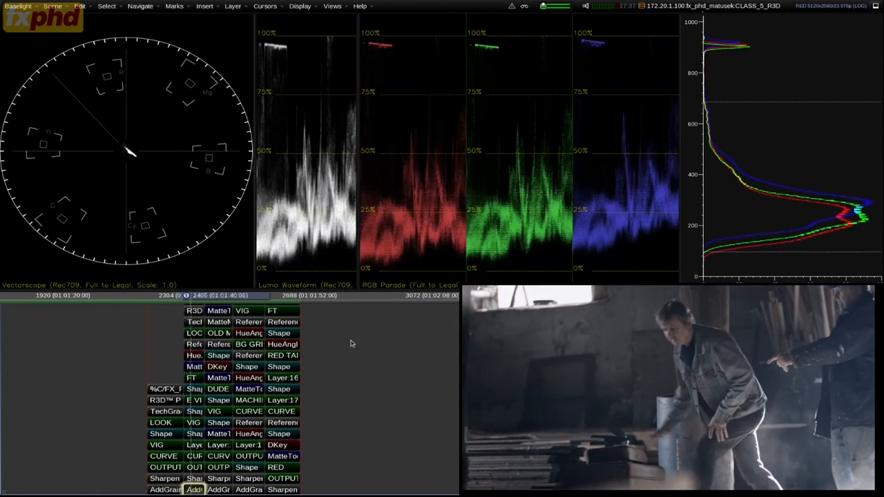
{"action": "key", "text": "Up"}
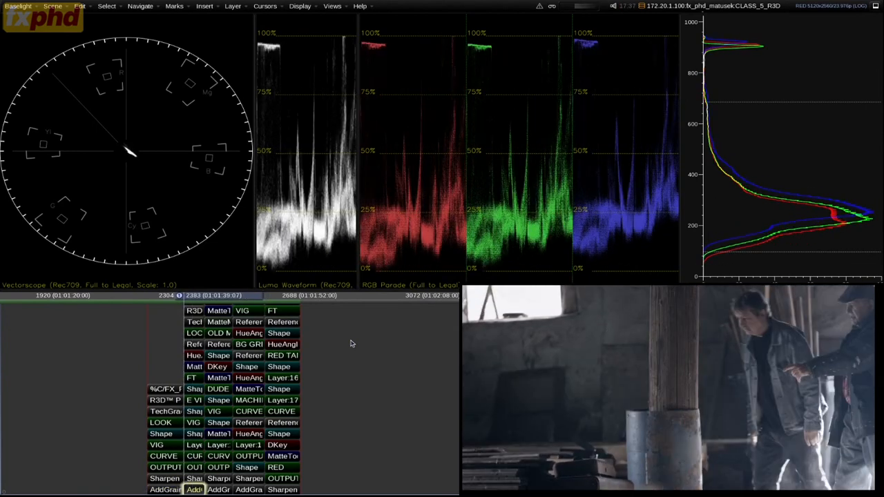